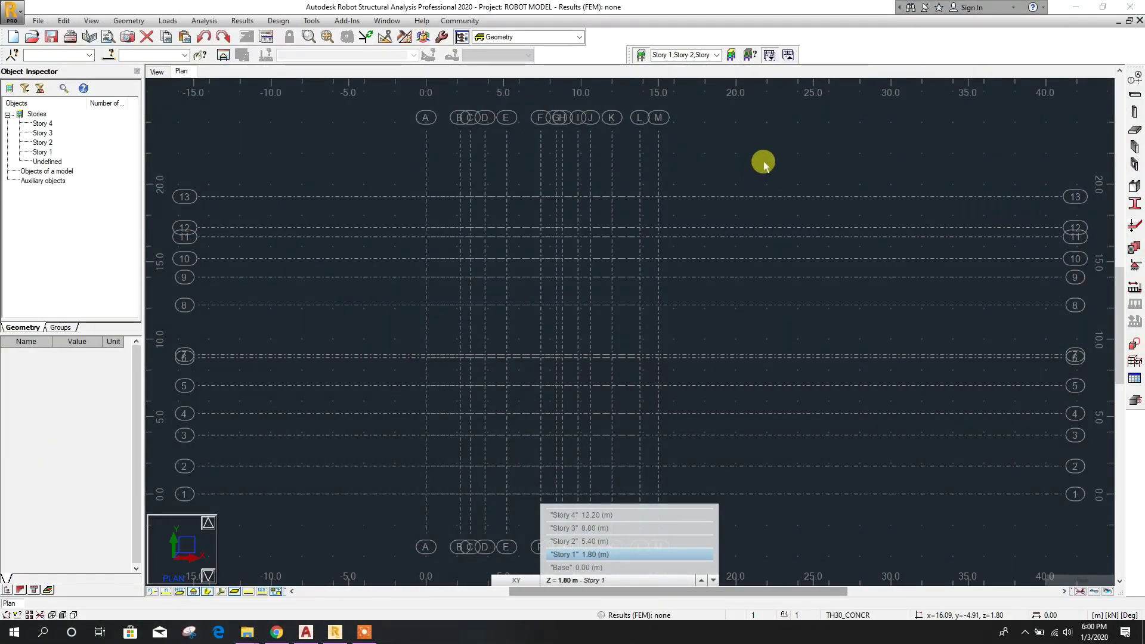
click(764, 162)
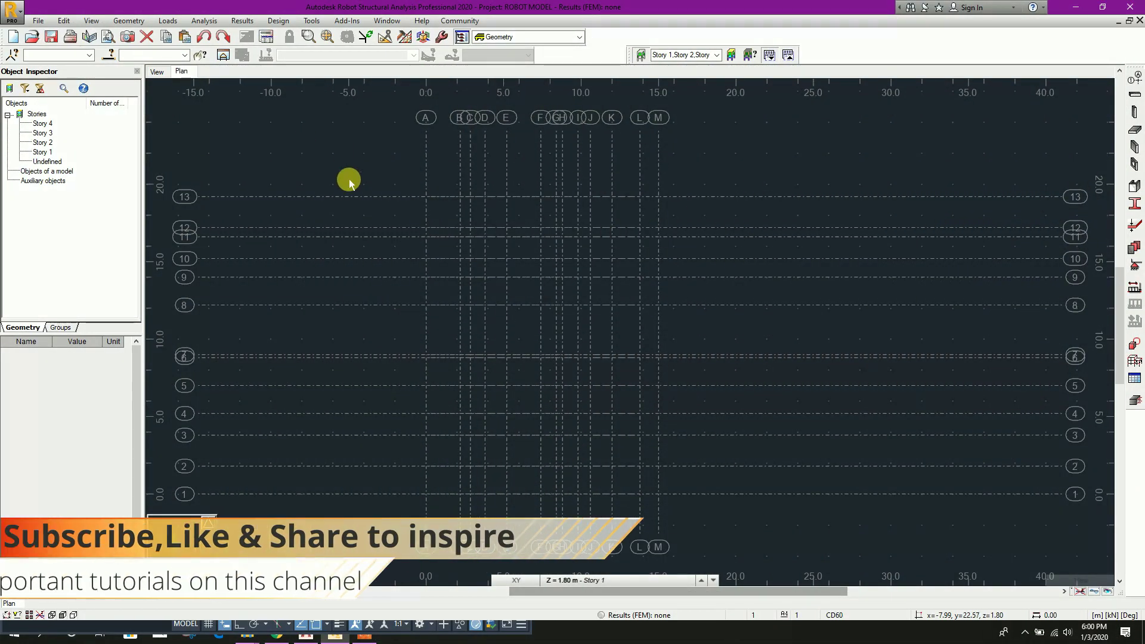
click(130, 21)
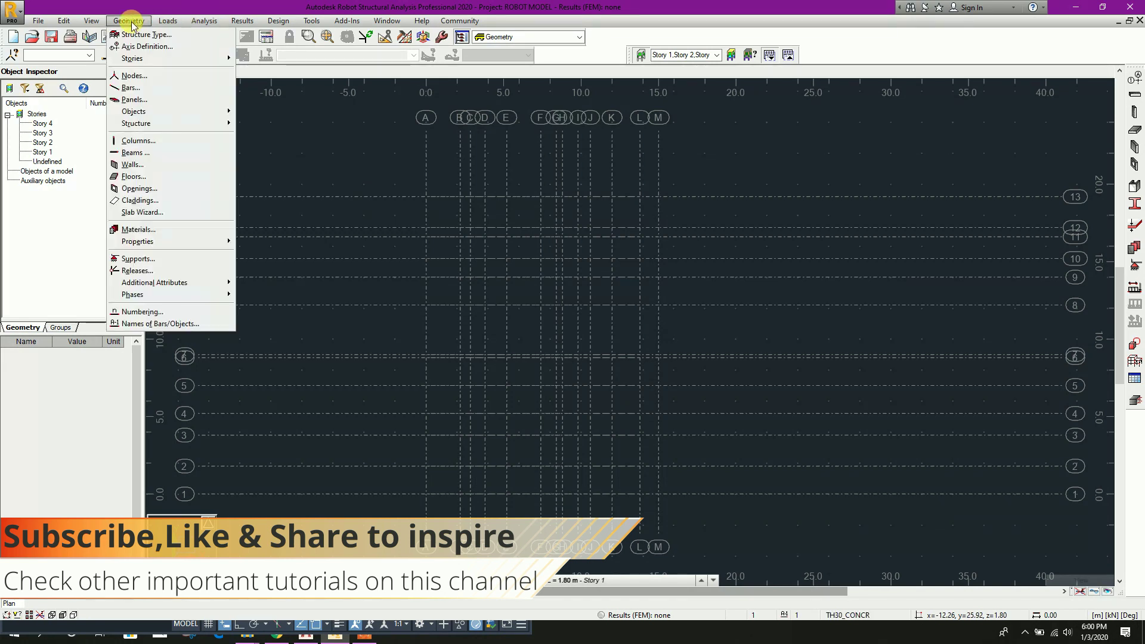
click(149, 46)
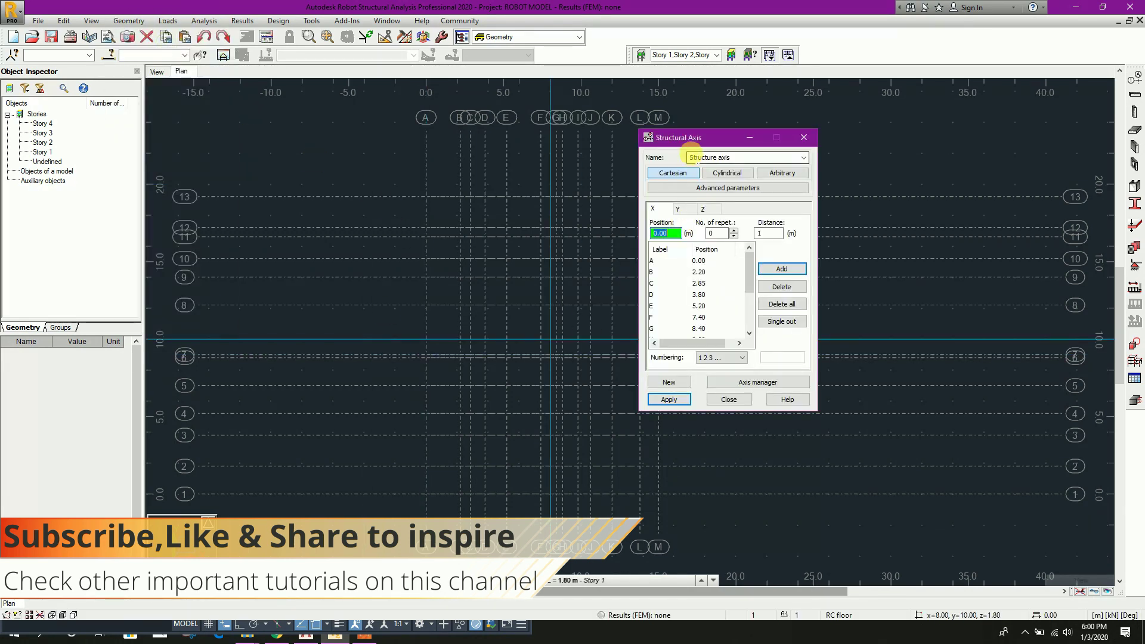
click(803, 137)
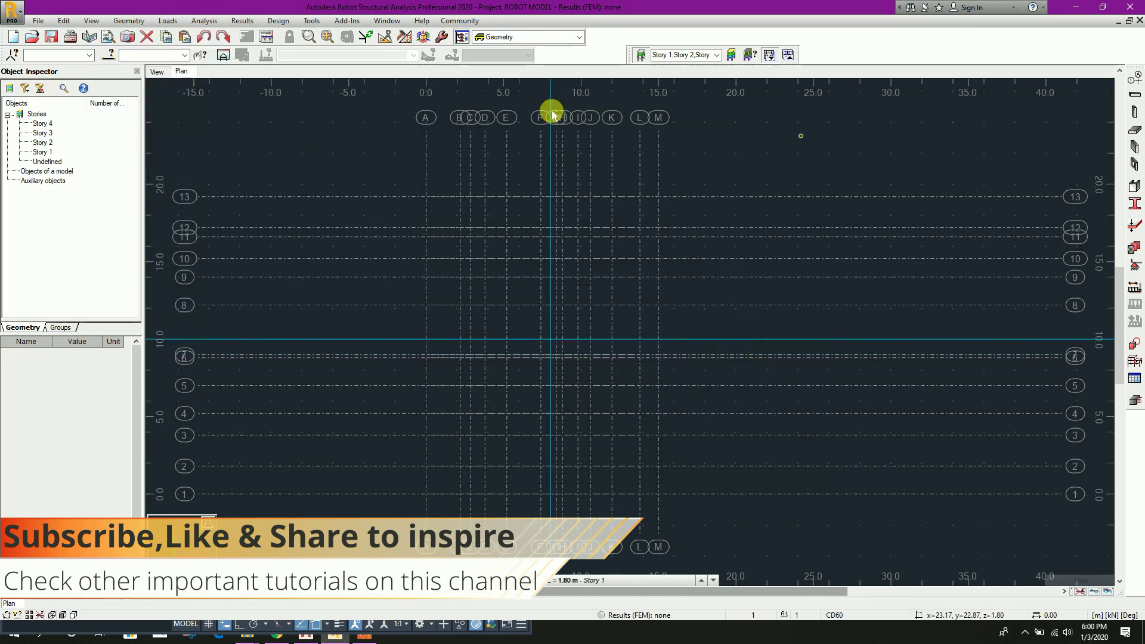
Rename the lowest story, with top level 1.80 m, to PB as a new template for the selected story only.
click(136, 21)
mouse_move(154, 56)
click(256, 56)
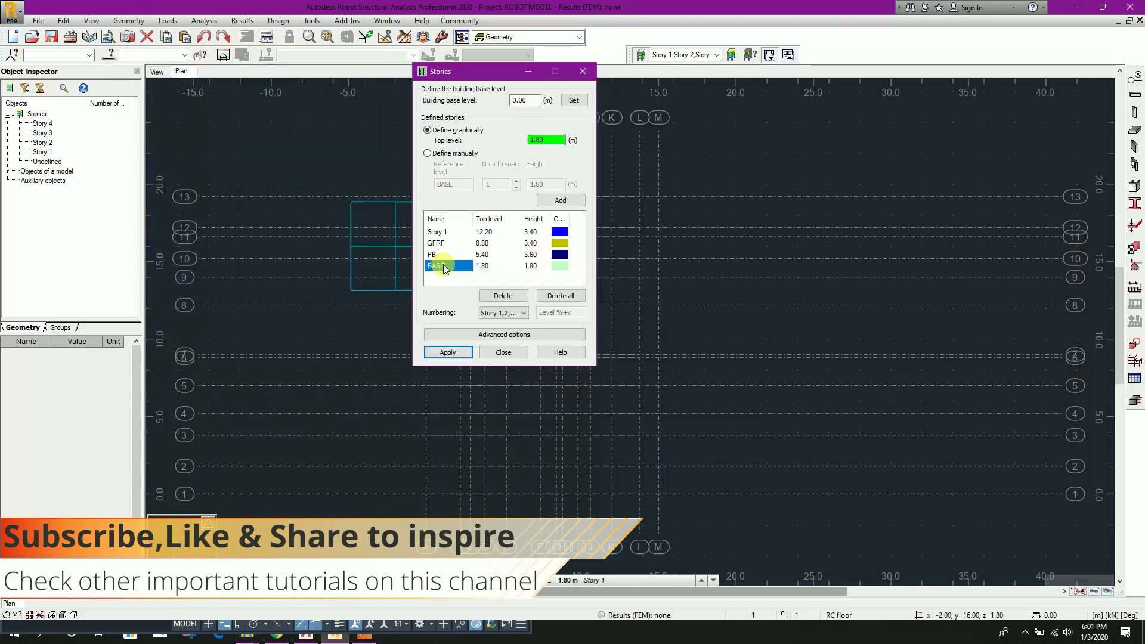
double_click(444, 265)
text(P)
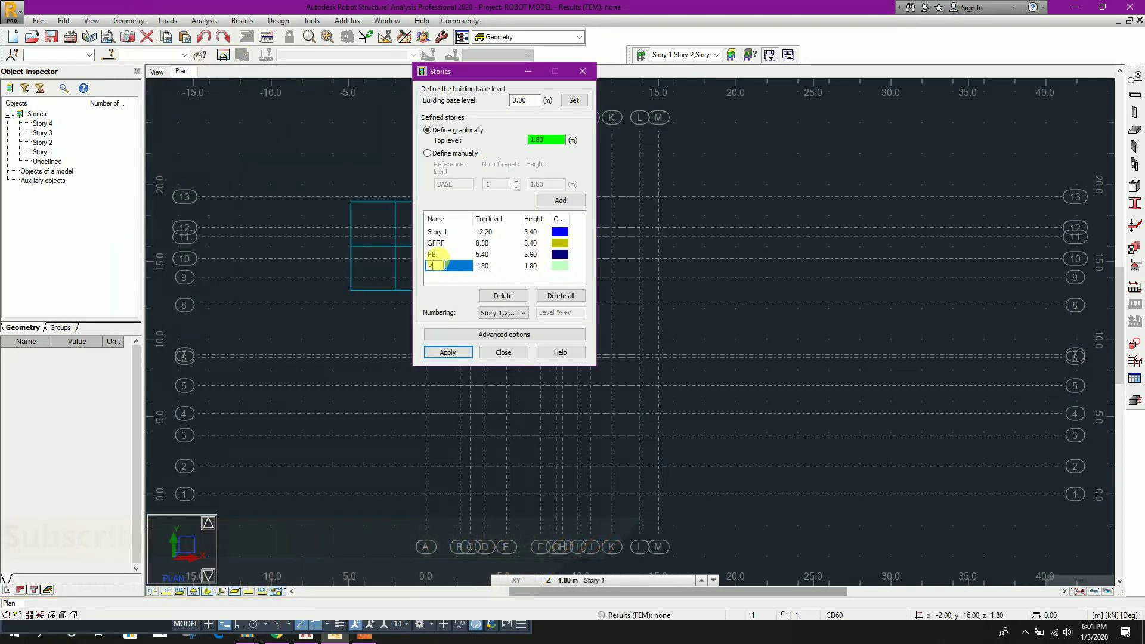
text(B)
click(450, 253)
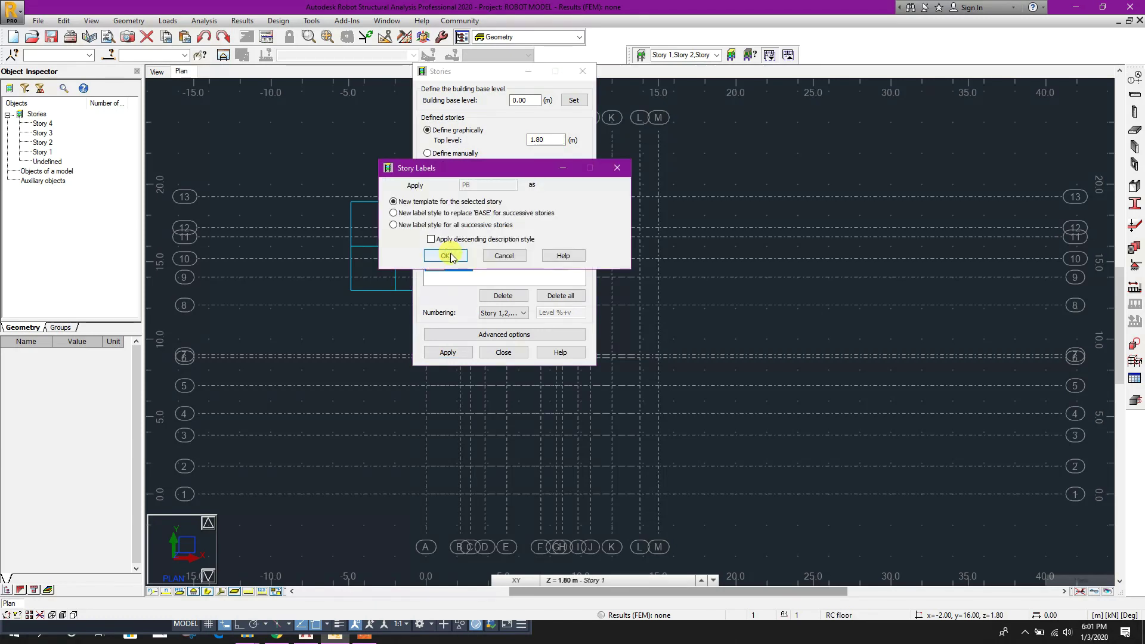
click(450, 256)
Rename the story with top level 5.40 m to GFRF.
click(451, 258)
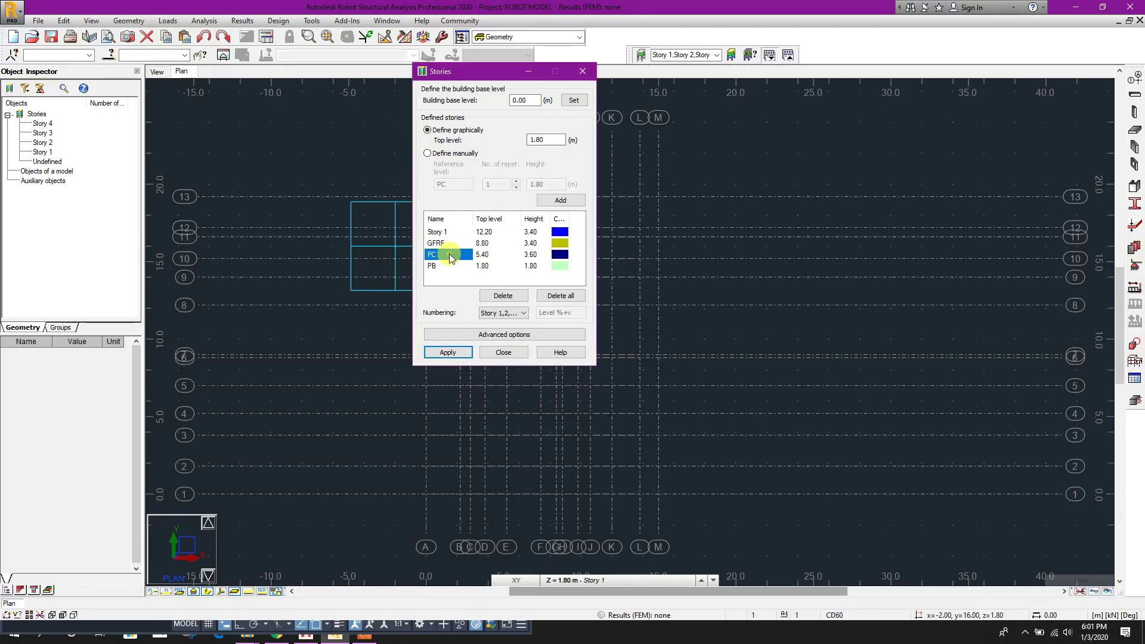
click(448, 254)
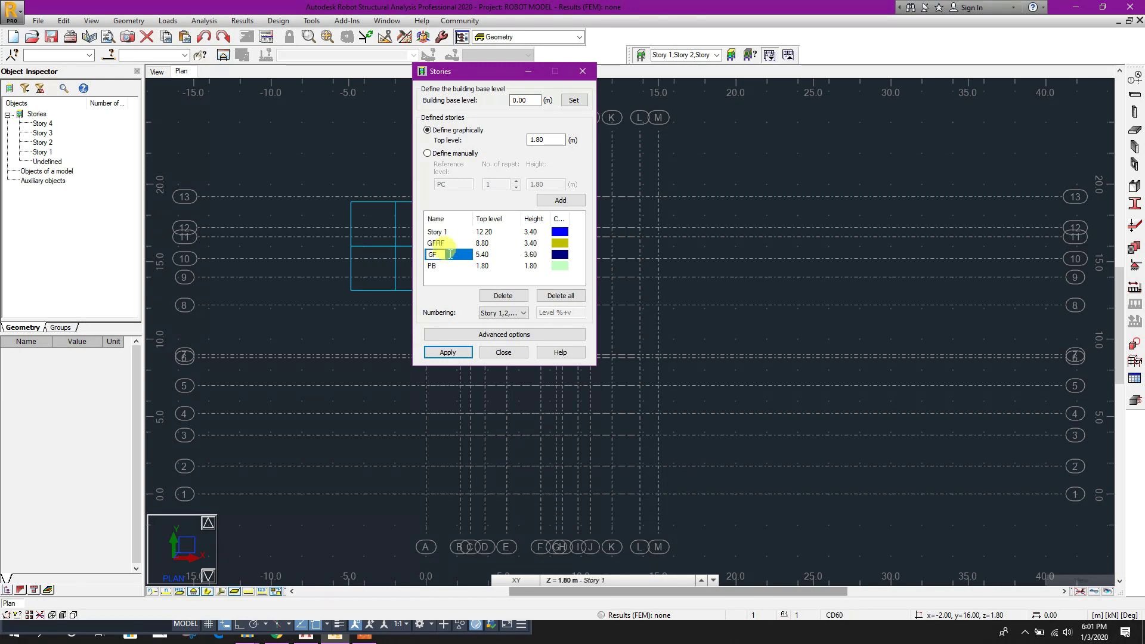
text(GFRF)
click(448, 245)
click(436, 255)
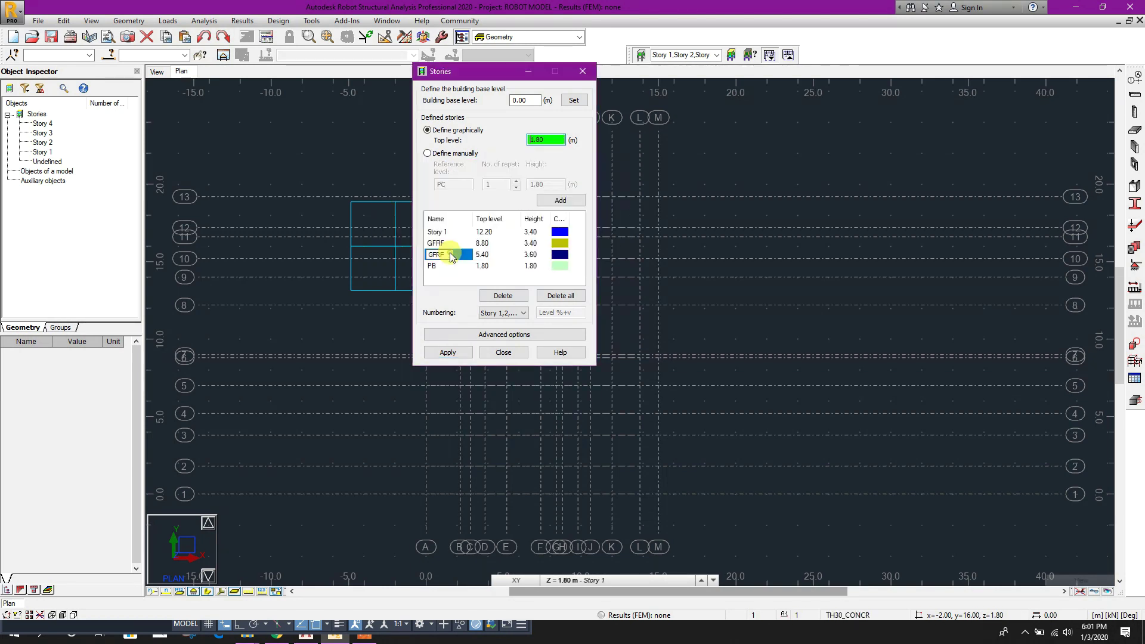
Rename the story with top level 8.80 m to 1FRF as a new template for the selected story only.
click(452, 244)
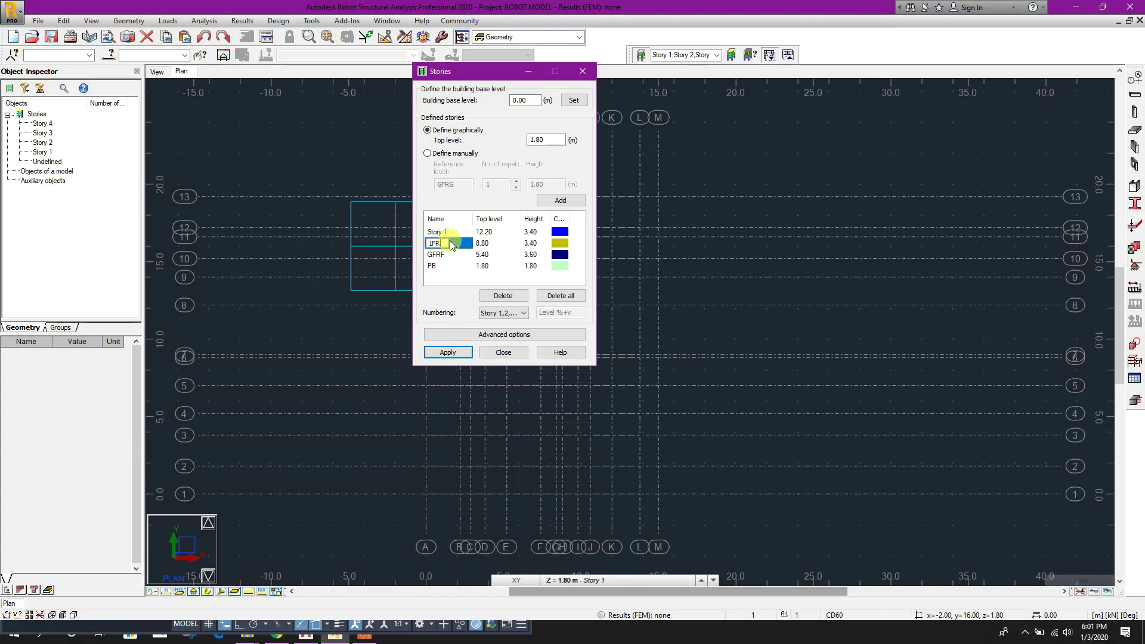
click(452, 232)
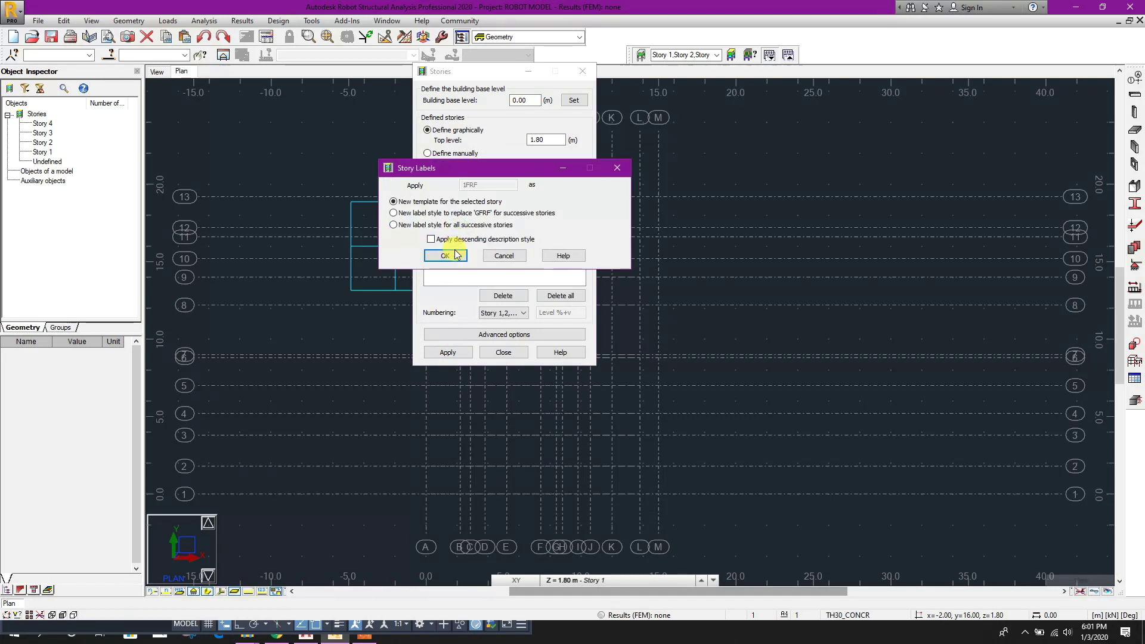
click(455, 255)
Rename the uppermost story, with top level 12.20 m, to ROOF as a new template for the selected story only.
click(456, 234)
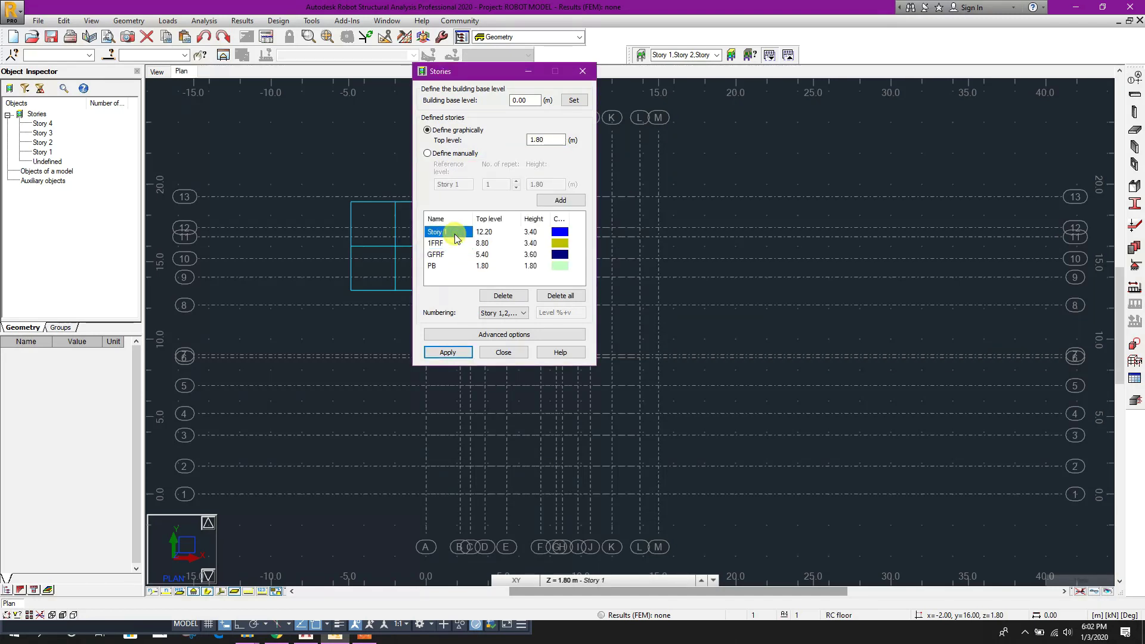
click(455, 235)
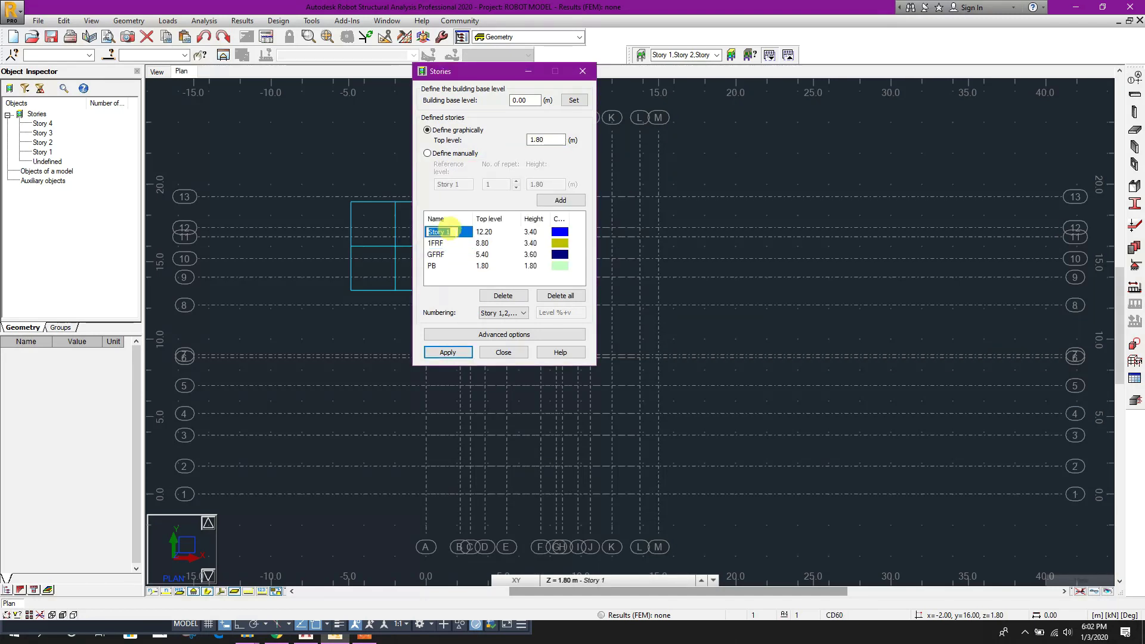
text(ROOF)
key(Return)
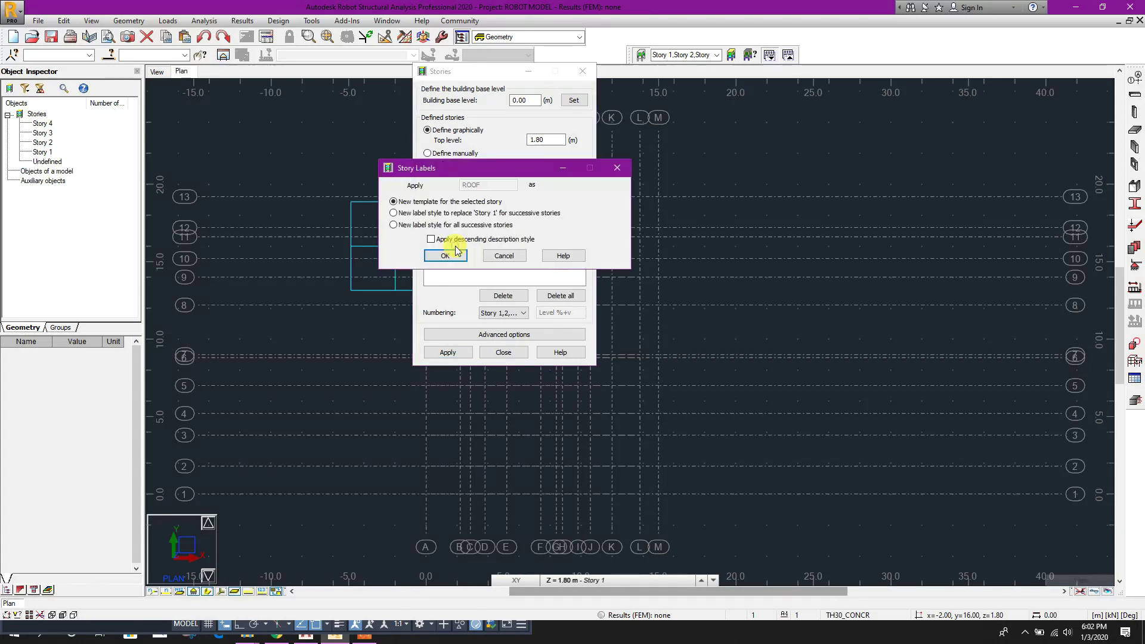
click(455, 257)
Apply the new story names and choose PB at 1.80 m as the working level of the plan view.
click(460, 349)
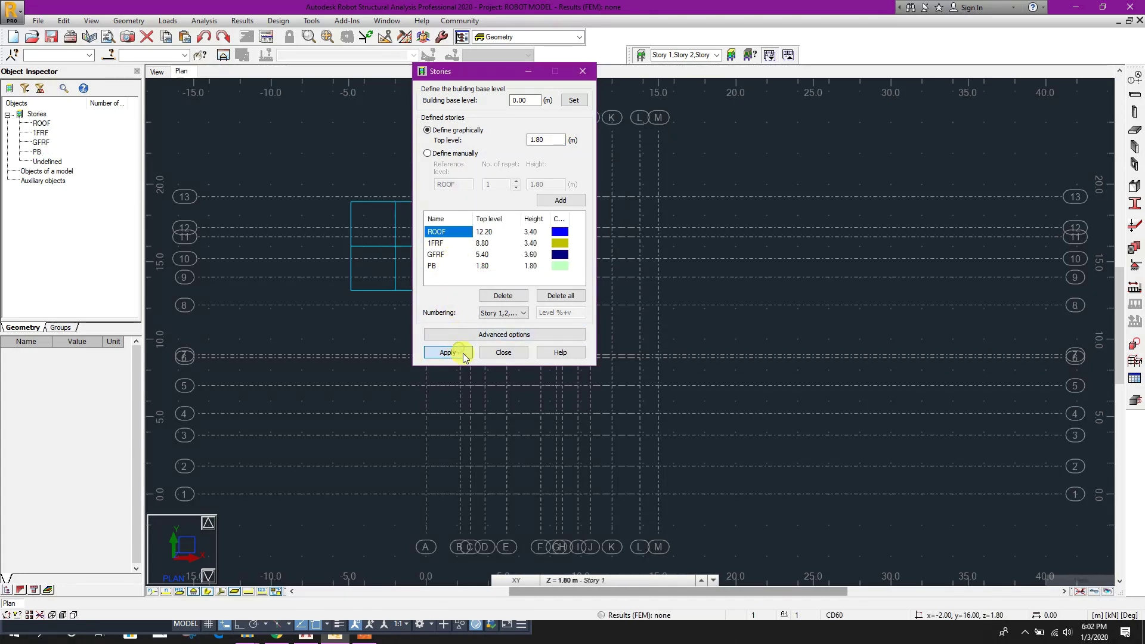
click(503, 353)
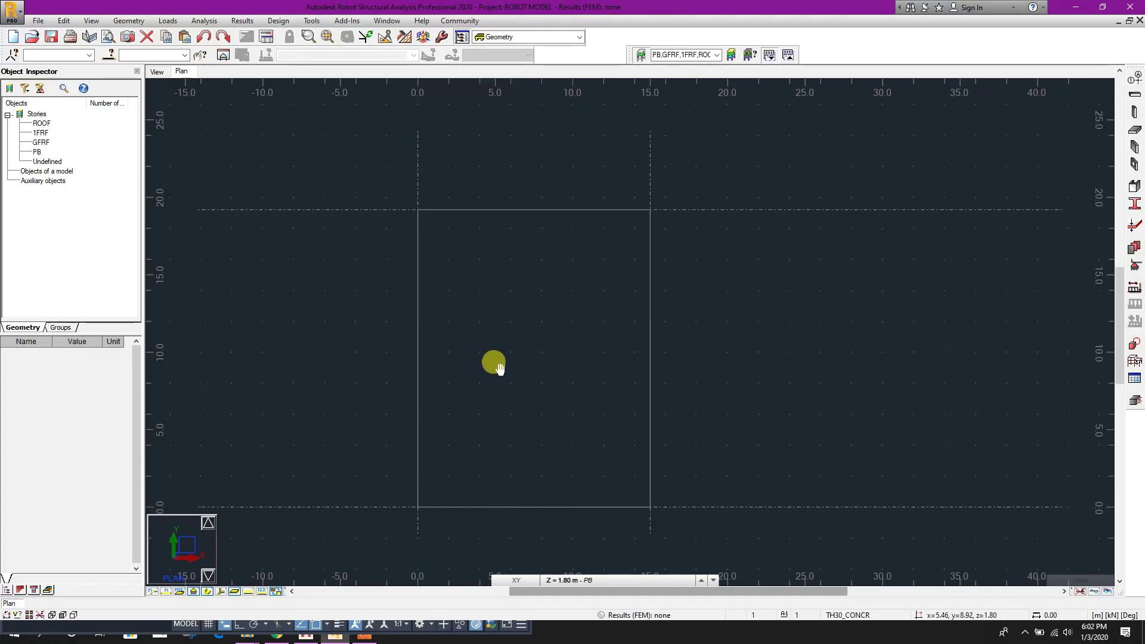
click(588, 580)
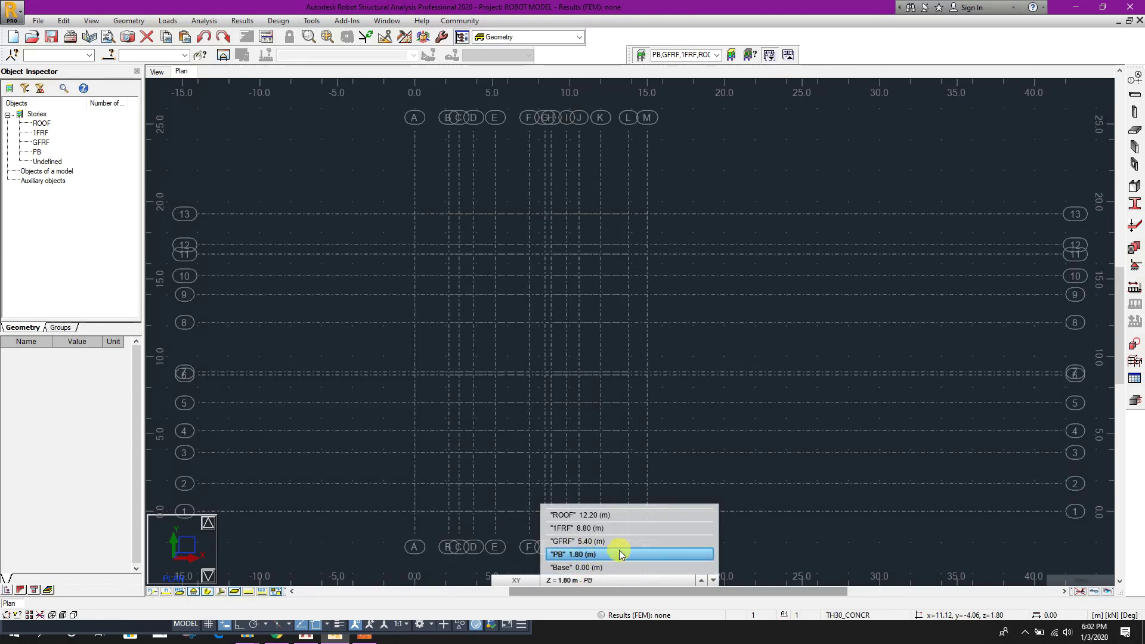
click(619, 554)
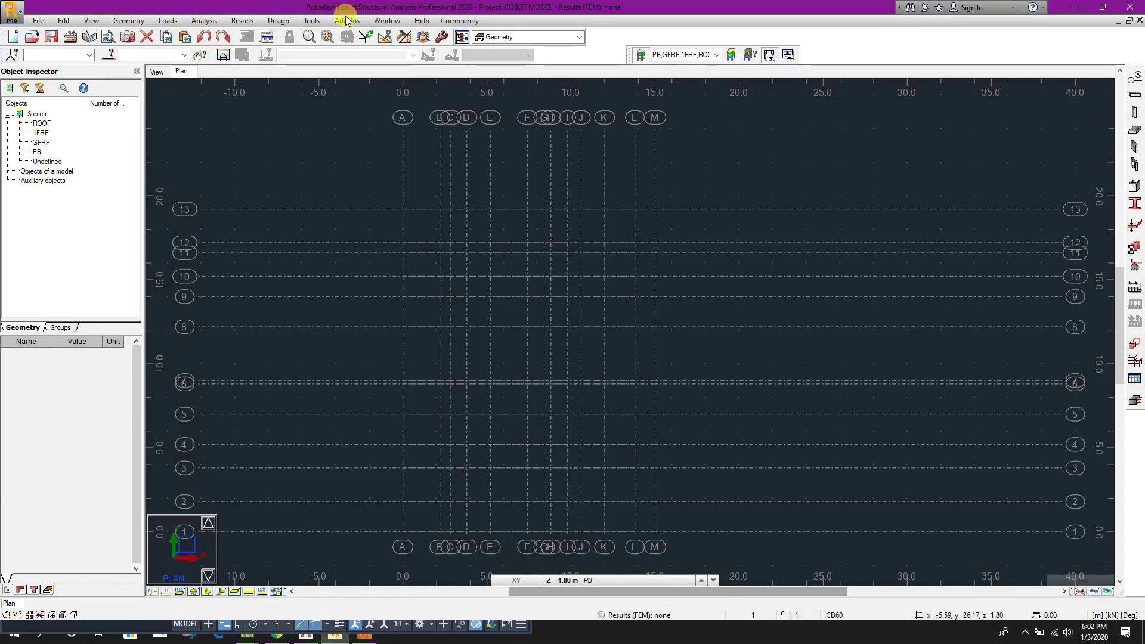
Set the default concrete material to C30 in the job preferences.
click(311, 21)
click(396, 214)
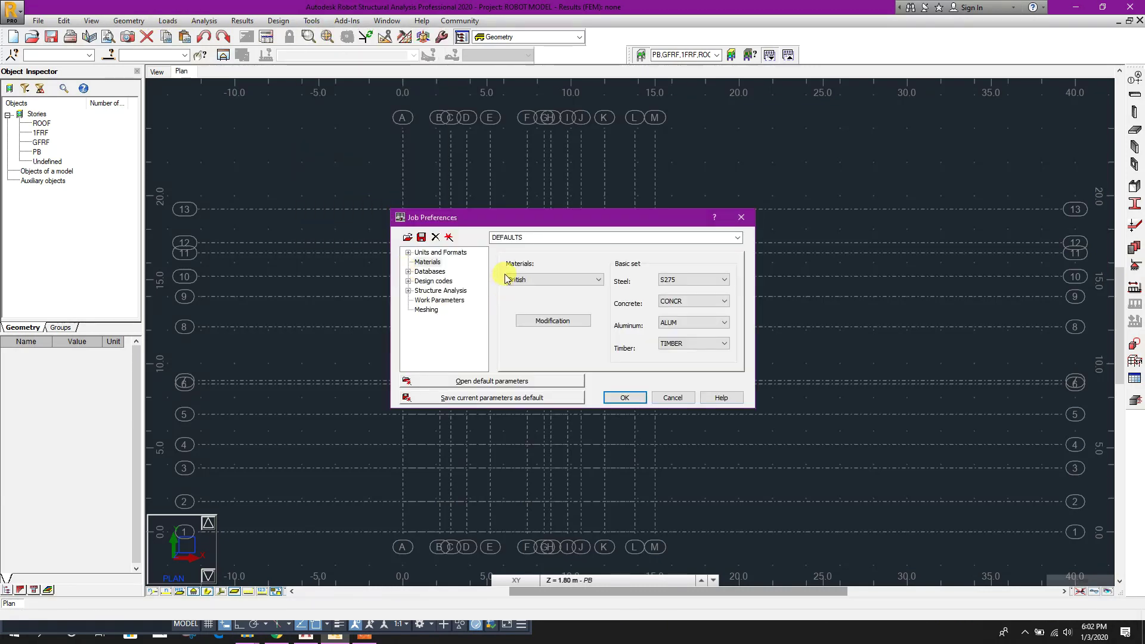
click(429, 264)
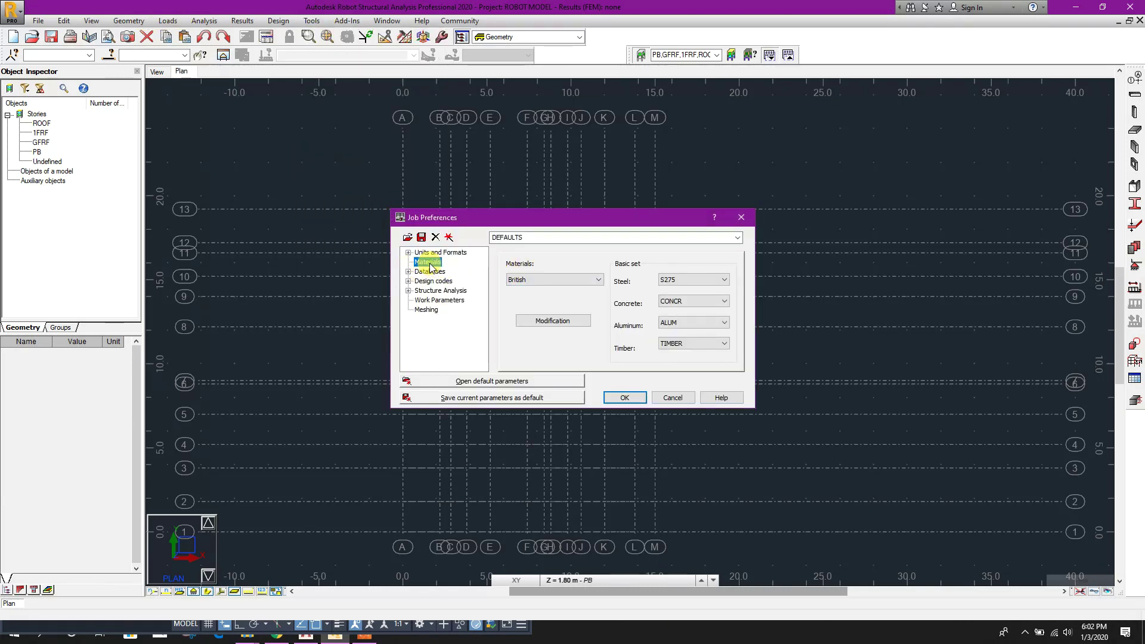
click(701, 303)
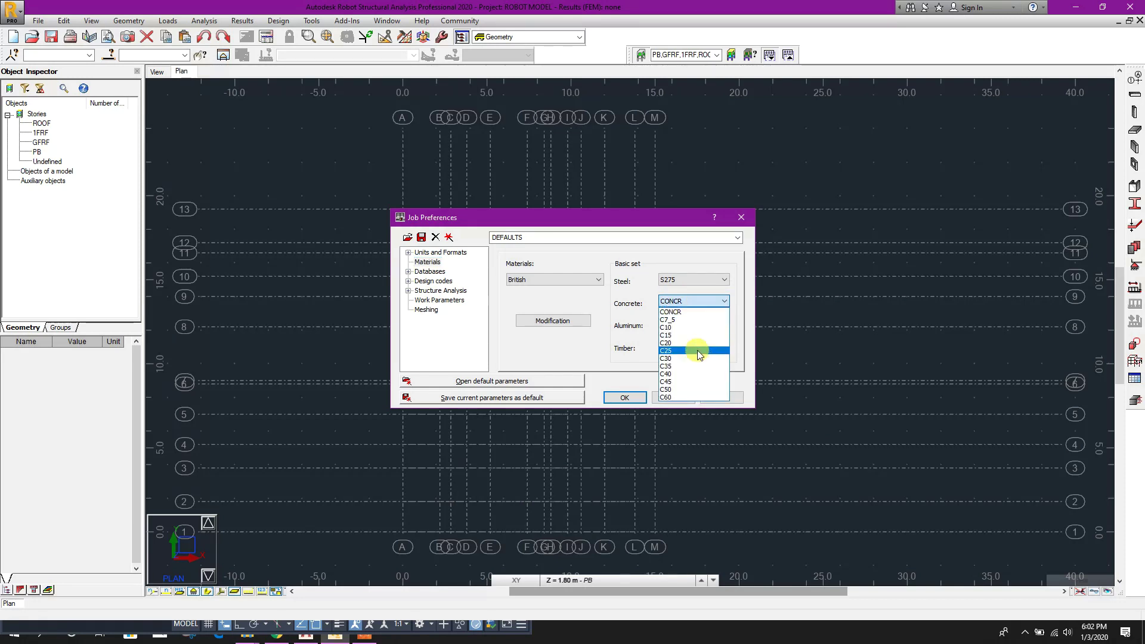
click(679, 358)
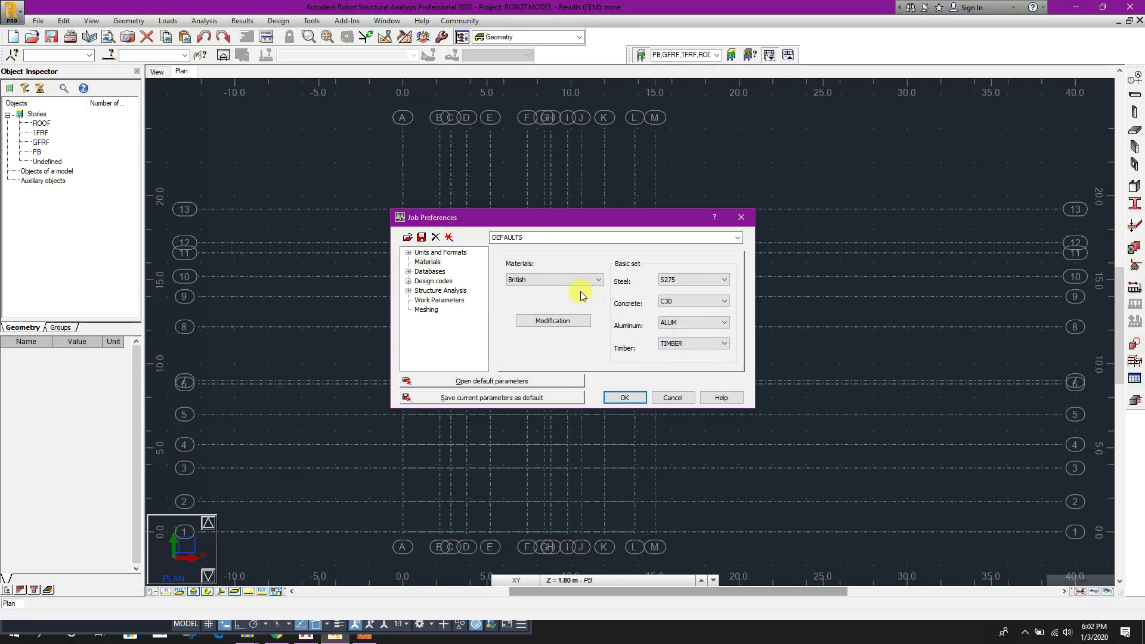
click(625, 397)
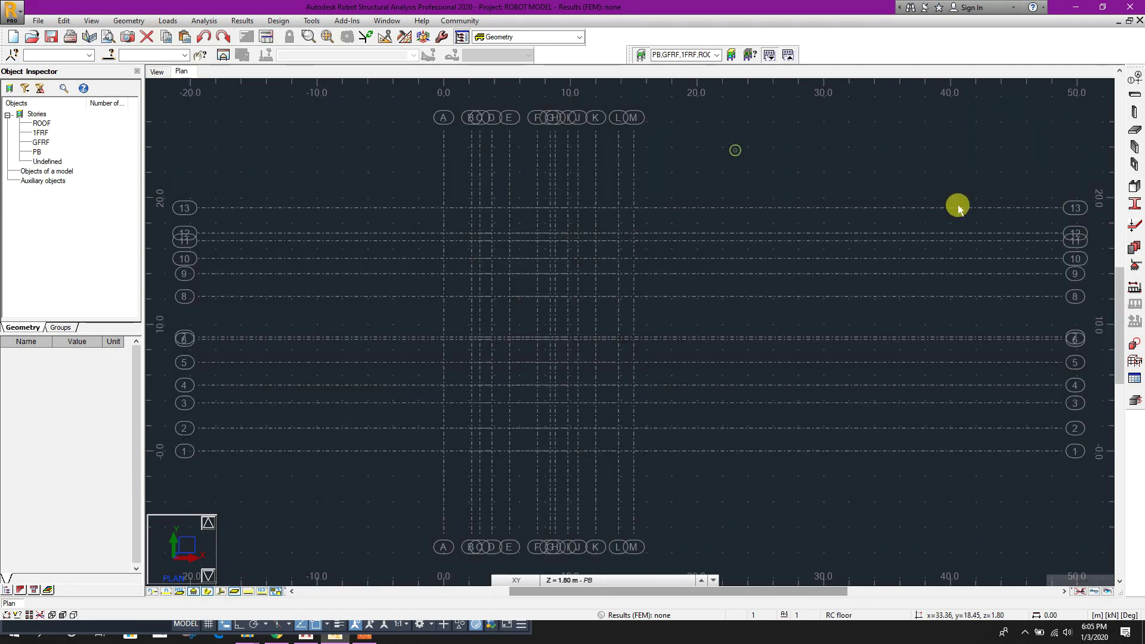
Add a rectangular RC column section labelled C20x20 in C30 concrete with b 200 mm and h 200 mm.
click(1133, 203)
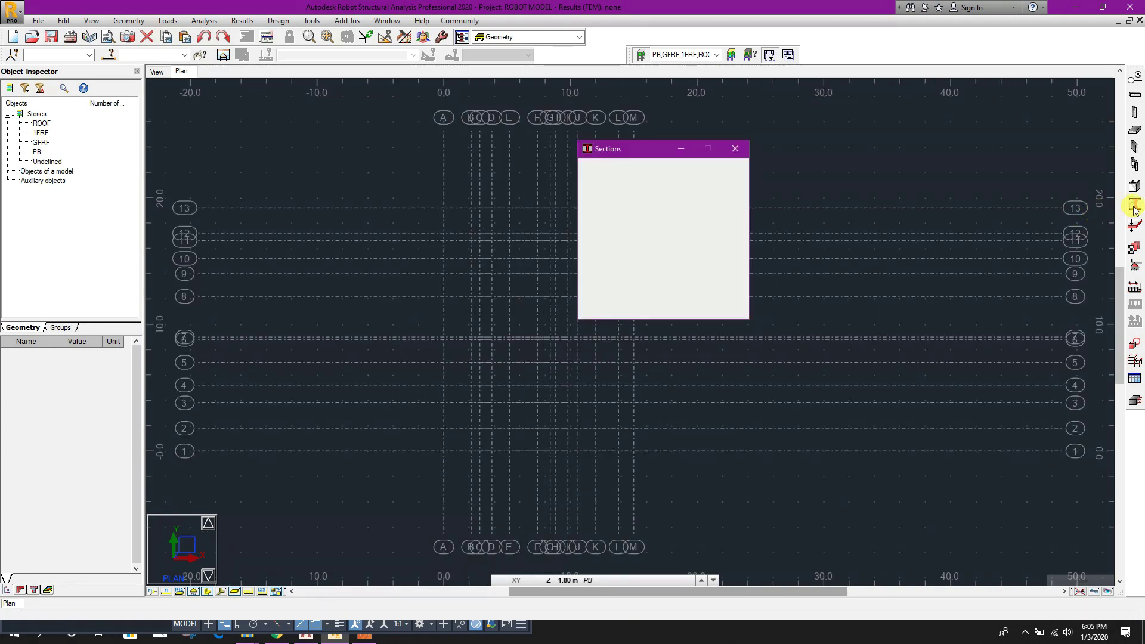
double_click(615, 216)
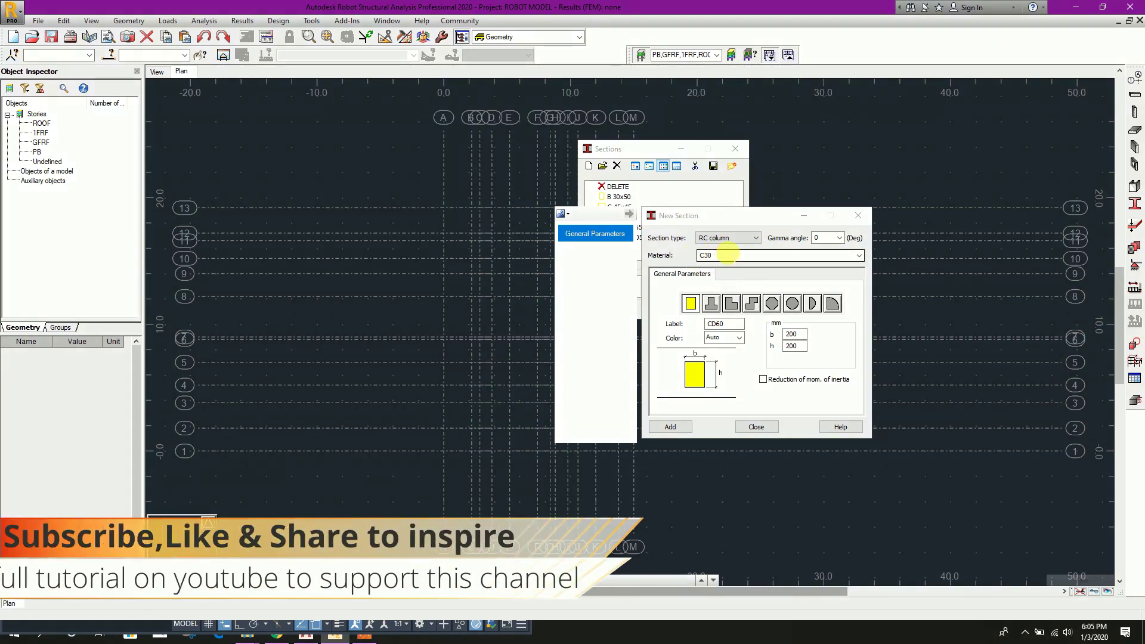
click(691, 303)
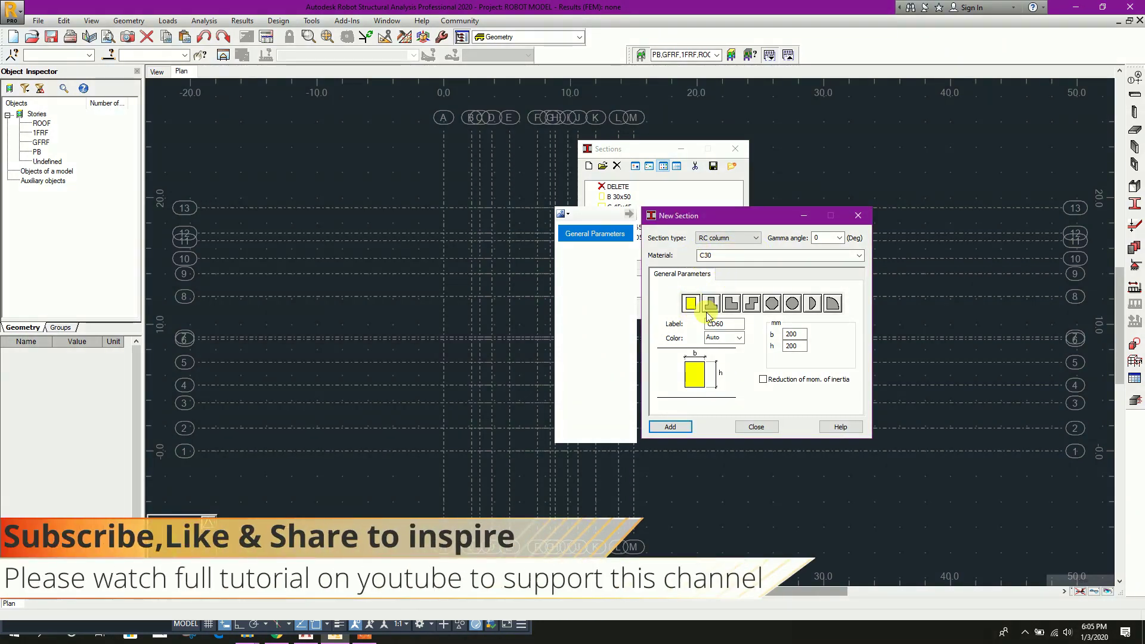
double_click(722, 323)
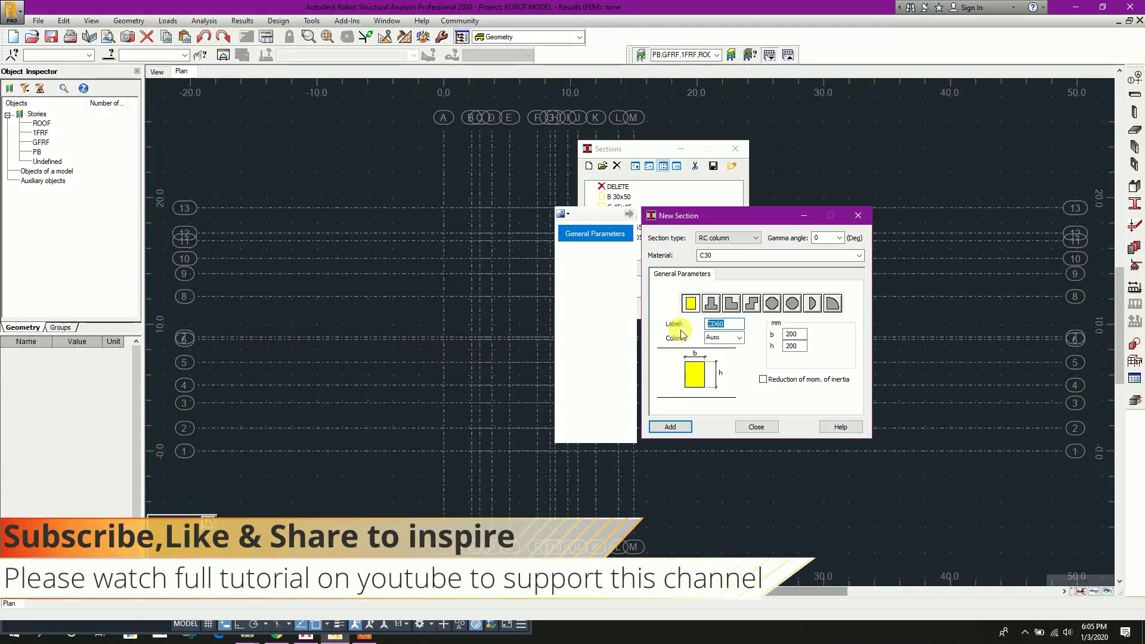
text(C)
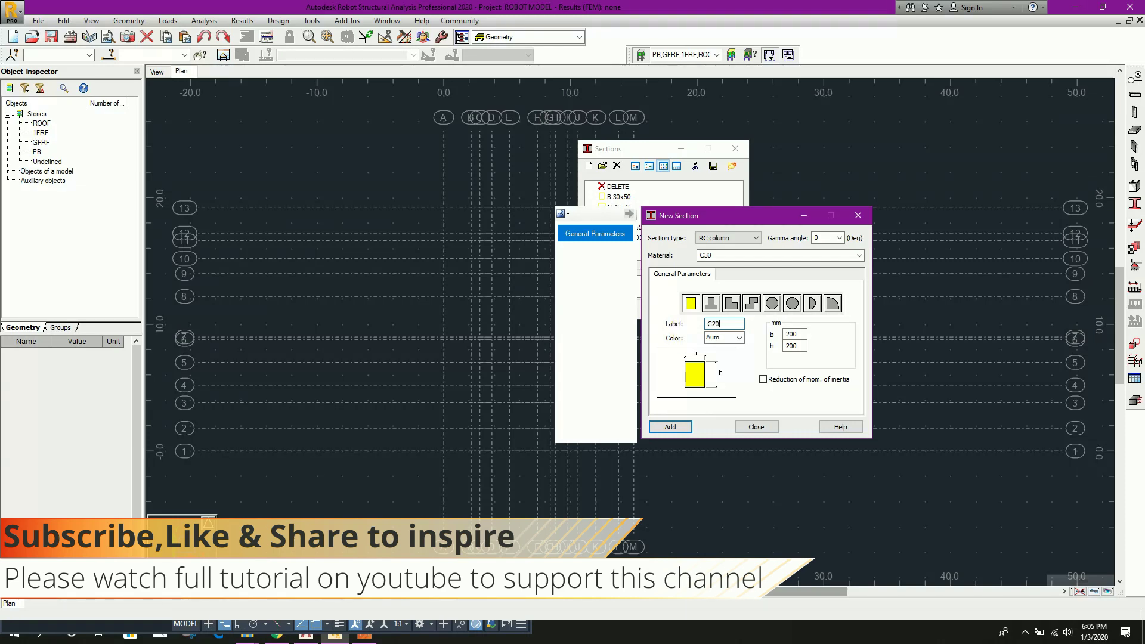
text(20x20)
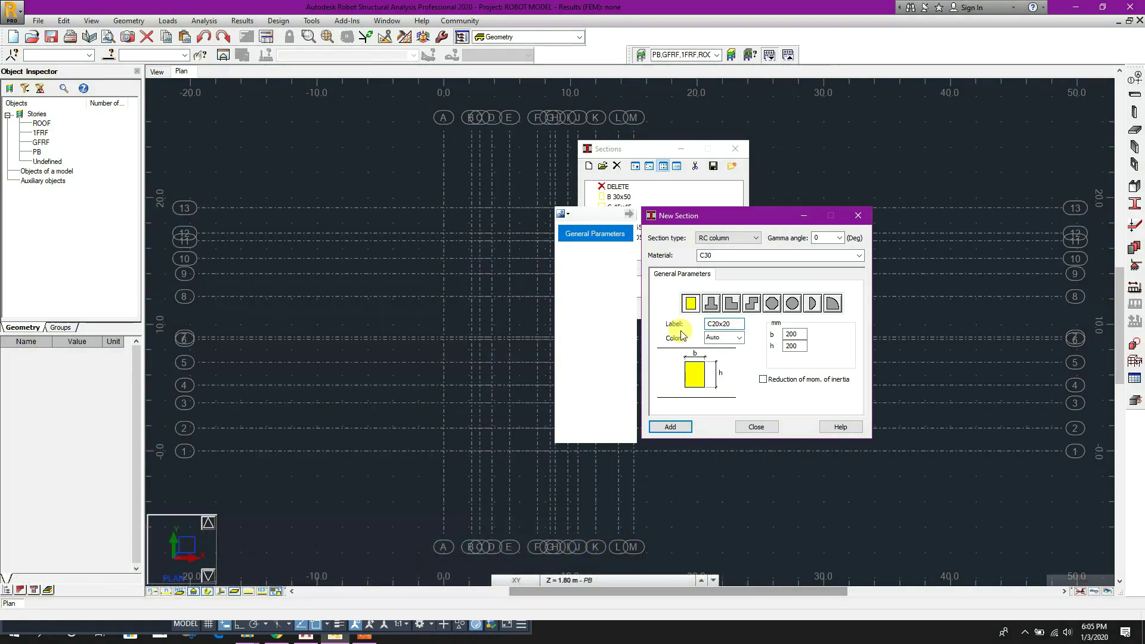
double_click(792, 334)
double_click(803, 347)
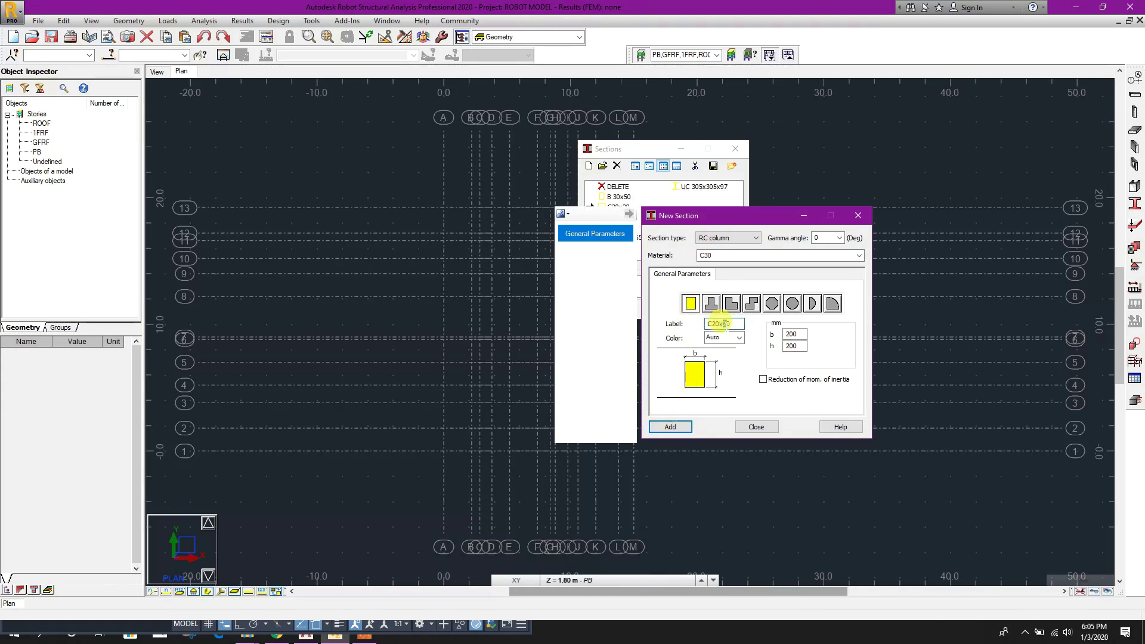
Add a rectangular RC column section labelled C20x40 with b 200 mm and h 400 mm.
double_click(794, 346)
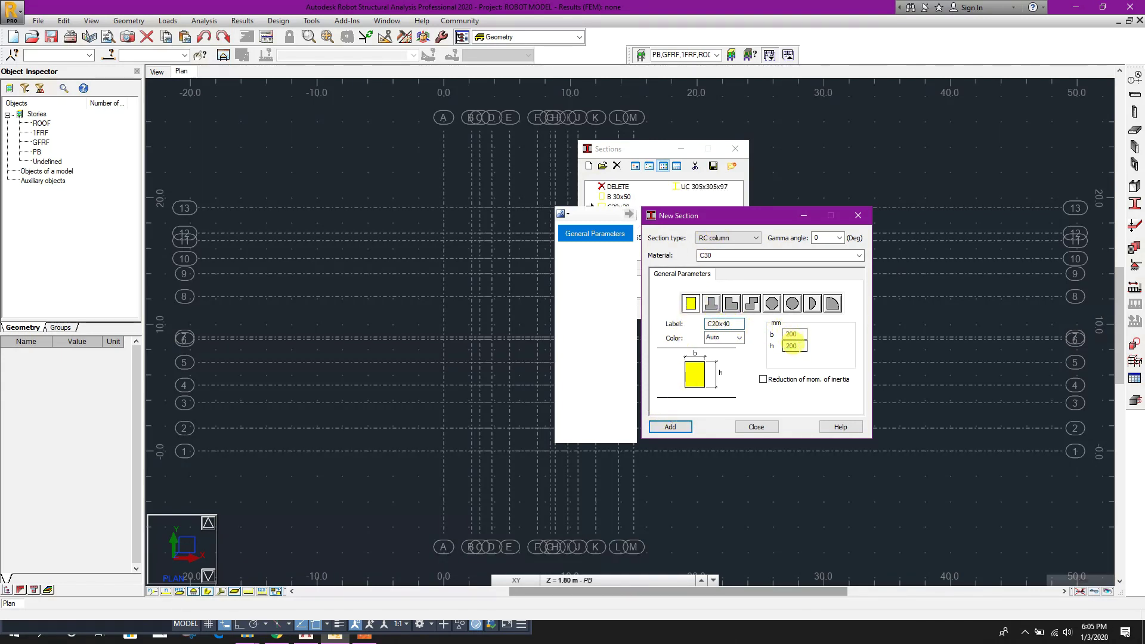
text(4)
double_click(795, 334)
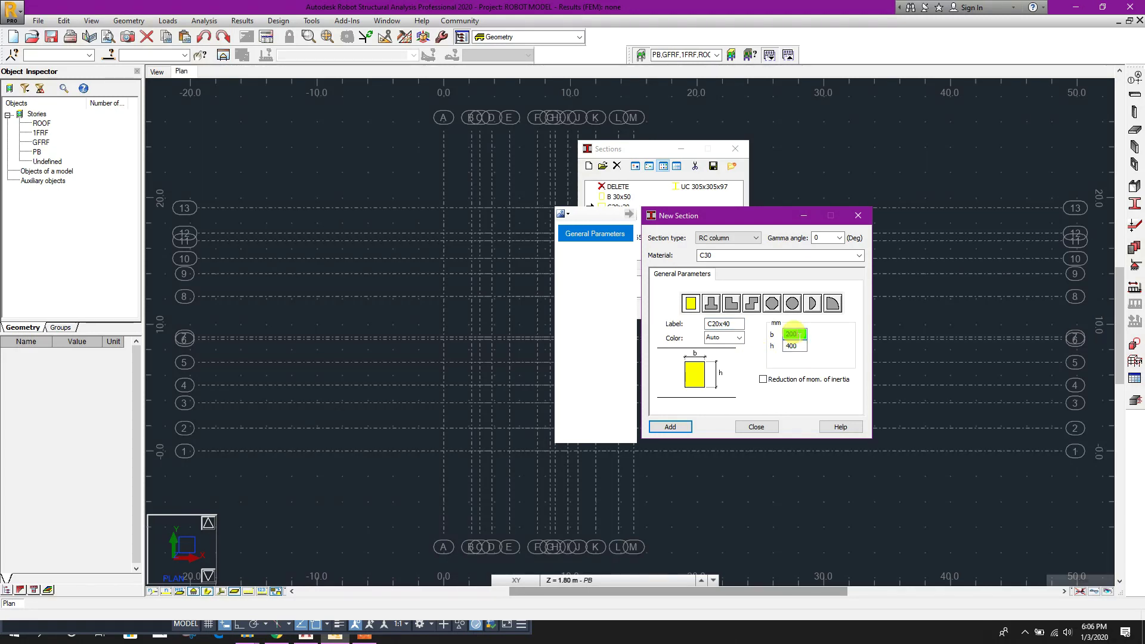
click(670, 427)
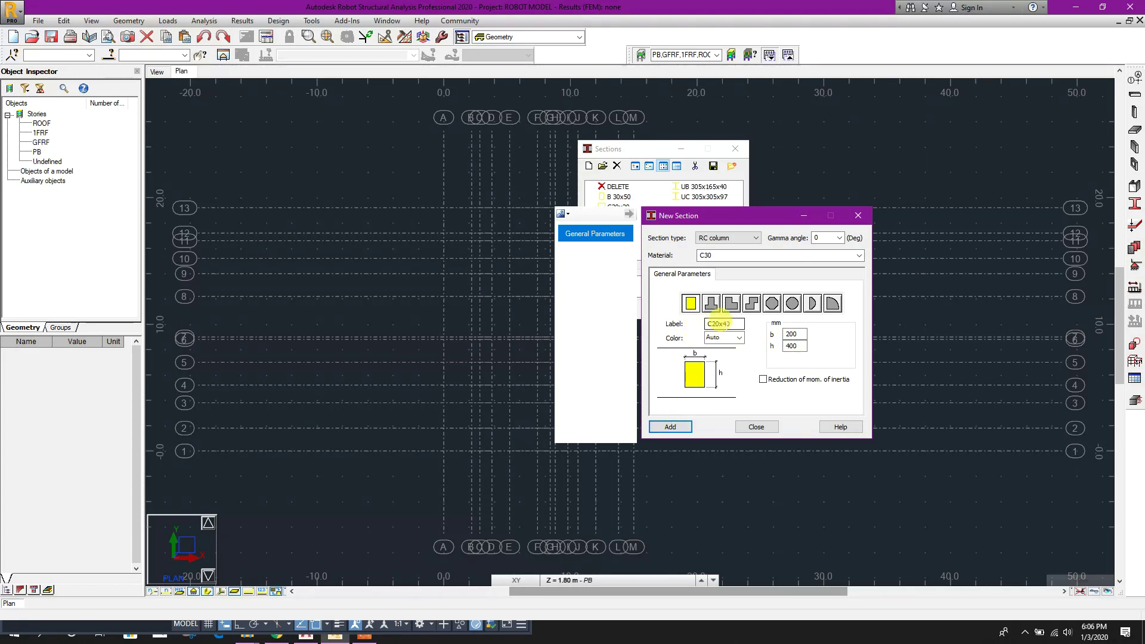
Add a rectangular RC column section labelled C20x50 in C30 concrete with b 200 mm and h 500 mm.
drag(726, 326, 733, 326)
text(50)
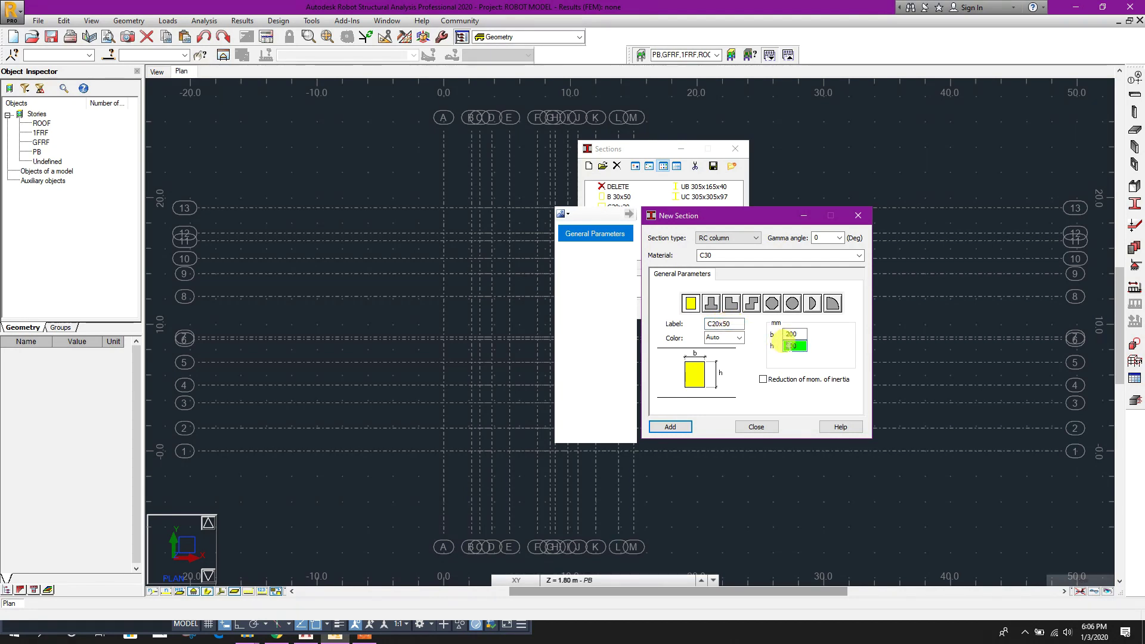
click(670, 426)
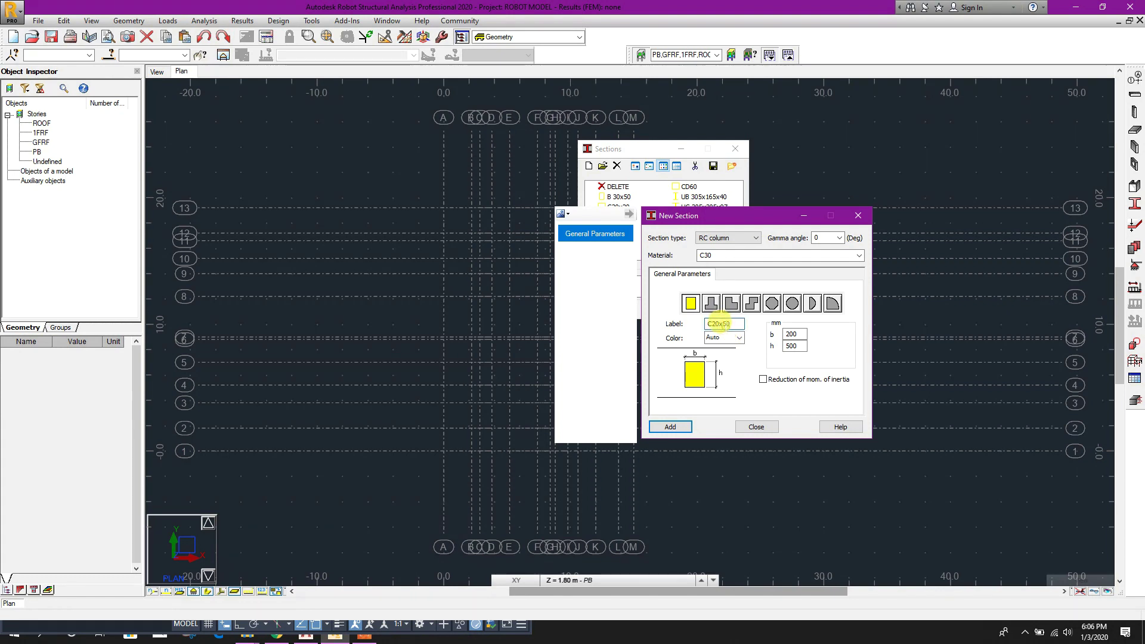
Add another RC column section labelled C20x60 with b 200 mm and h 600 mm.
text(6)
click(794, 334)
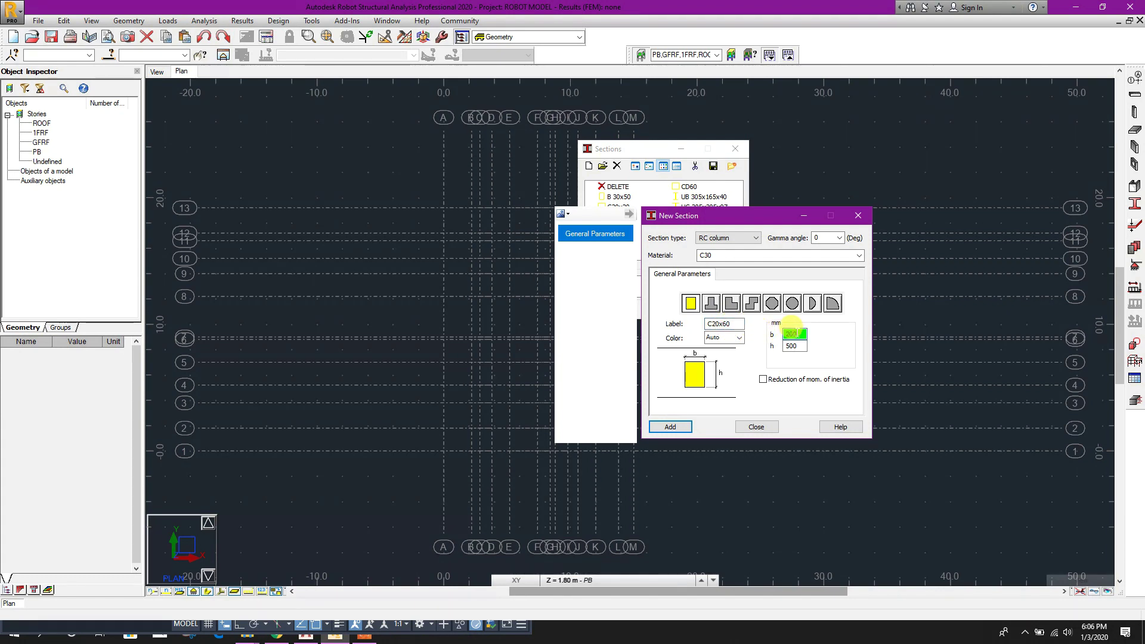
drag(791, 346, 785, 346)
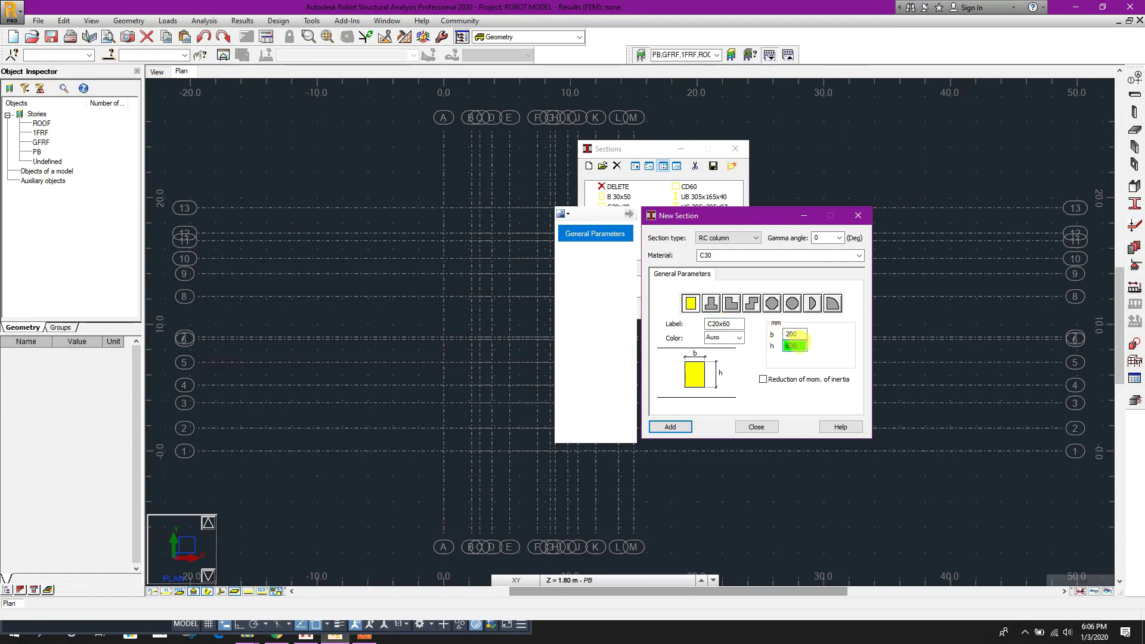
text(600)
click(680, 429)
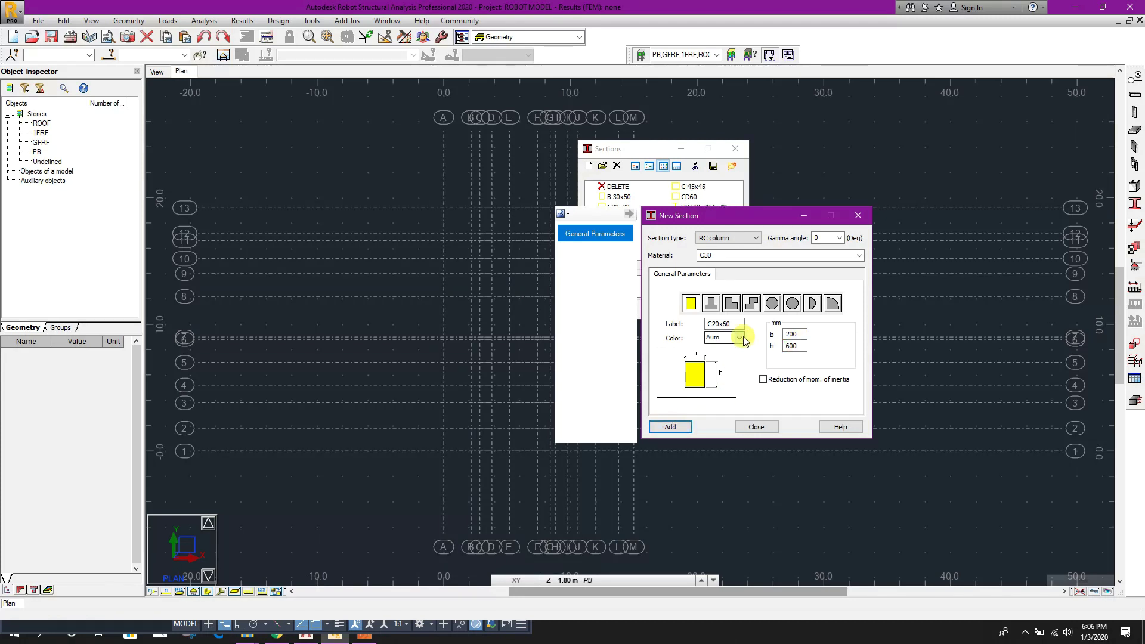
Add an RC column section labelled C20x70 with b 200 mm and h 700 mm.
drag(722, 324, 744, 334)
text(7)
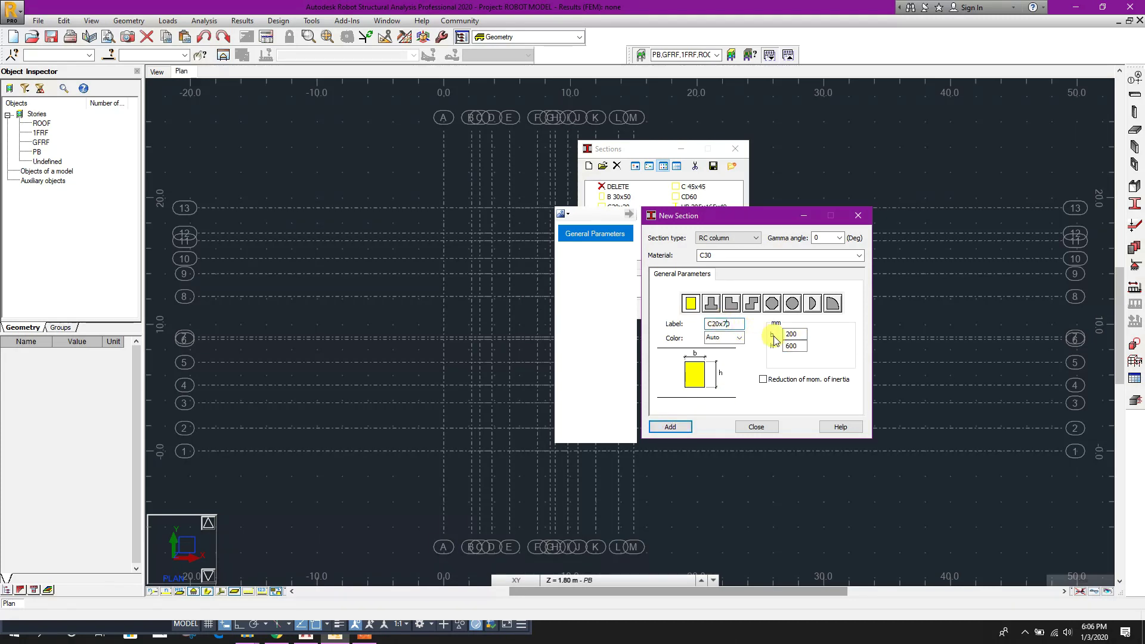
double_click(788, 345)
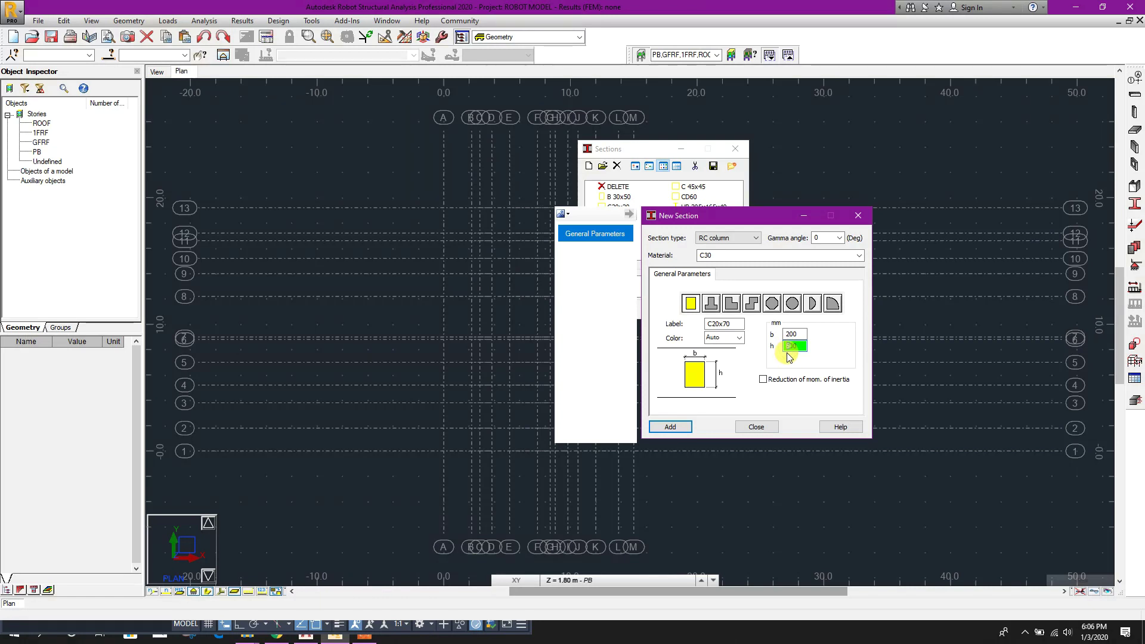
text(700)
click(685, 424)
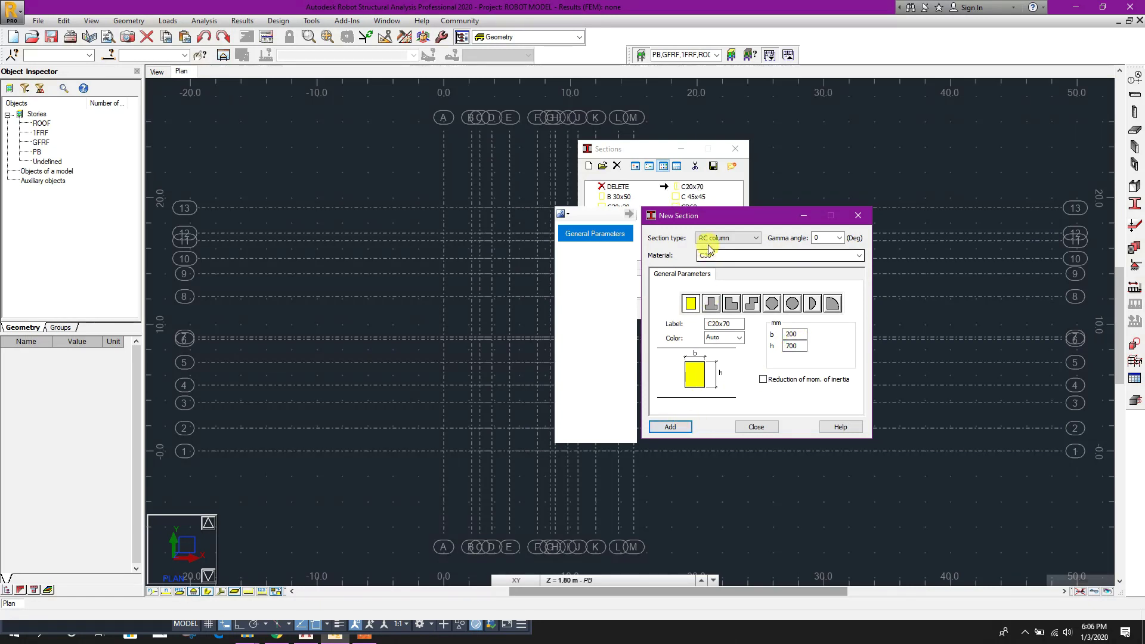
Switch the section type to RC beam and add a rectangular C30 section labelled B20x40 with b 200 mm and h 400 mm.
click(731, 238)
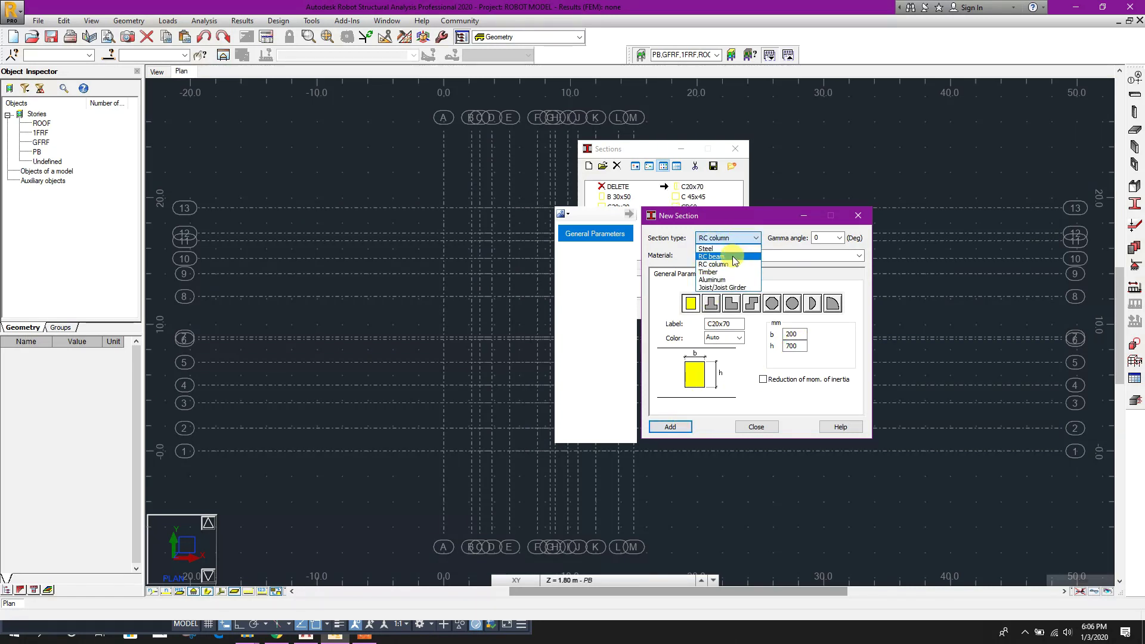
click(733, 256)
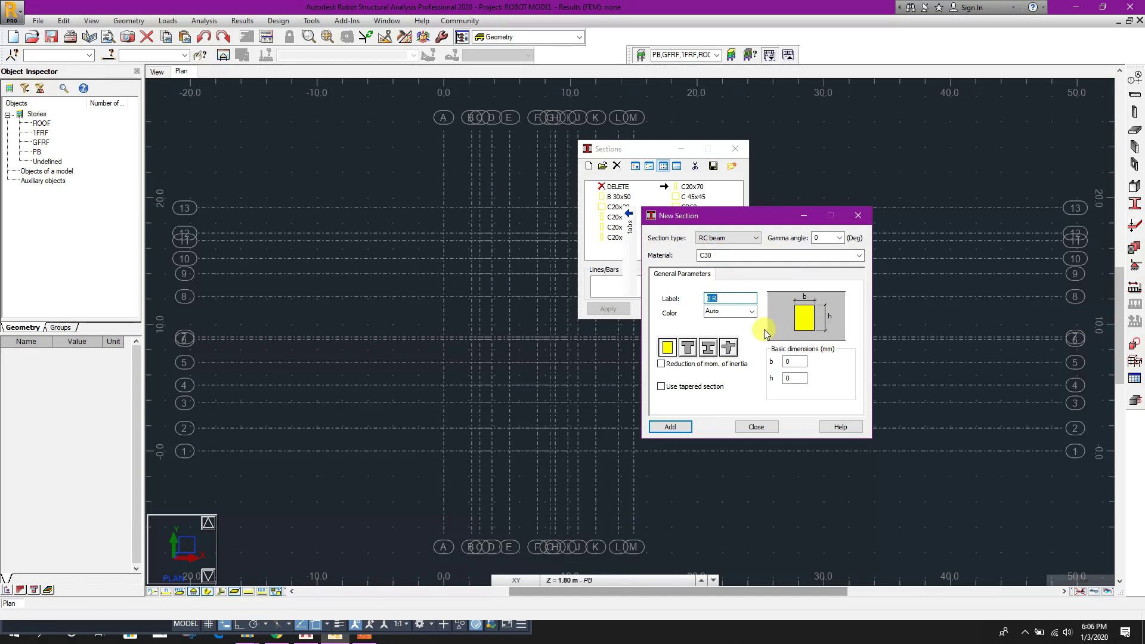
click(729, 298)
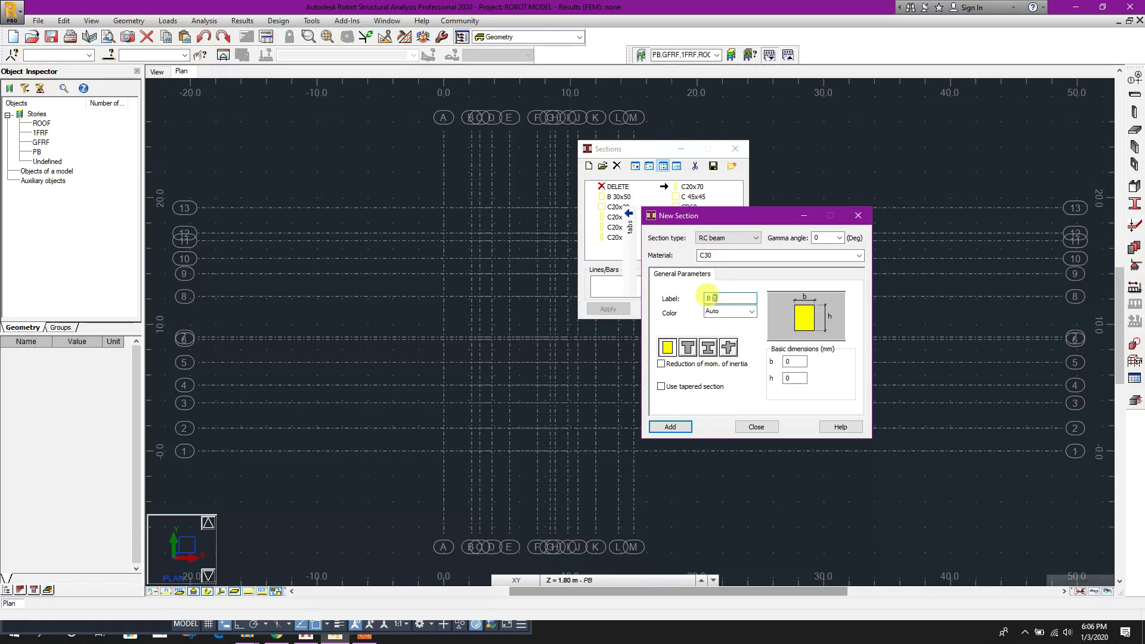
drag(714, 298, 726, 297)
drag(793, 360, 751, 370)
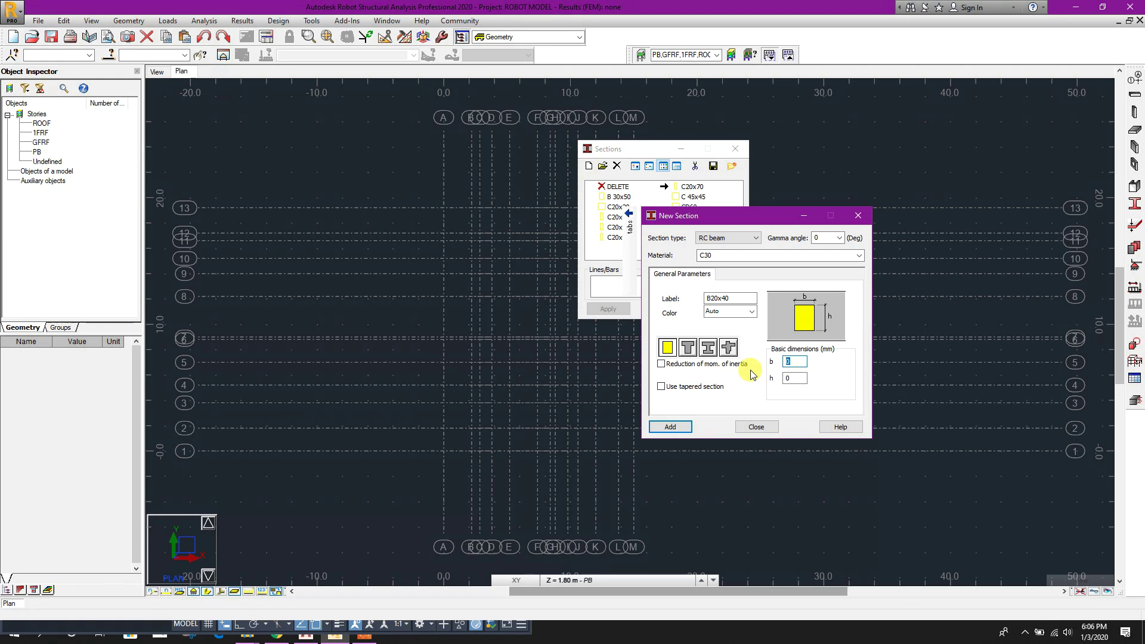
text(200)
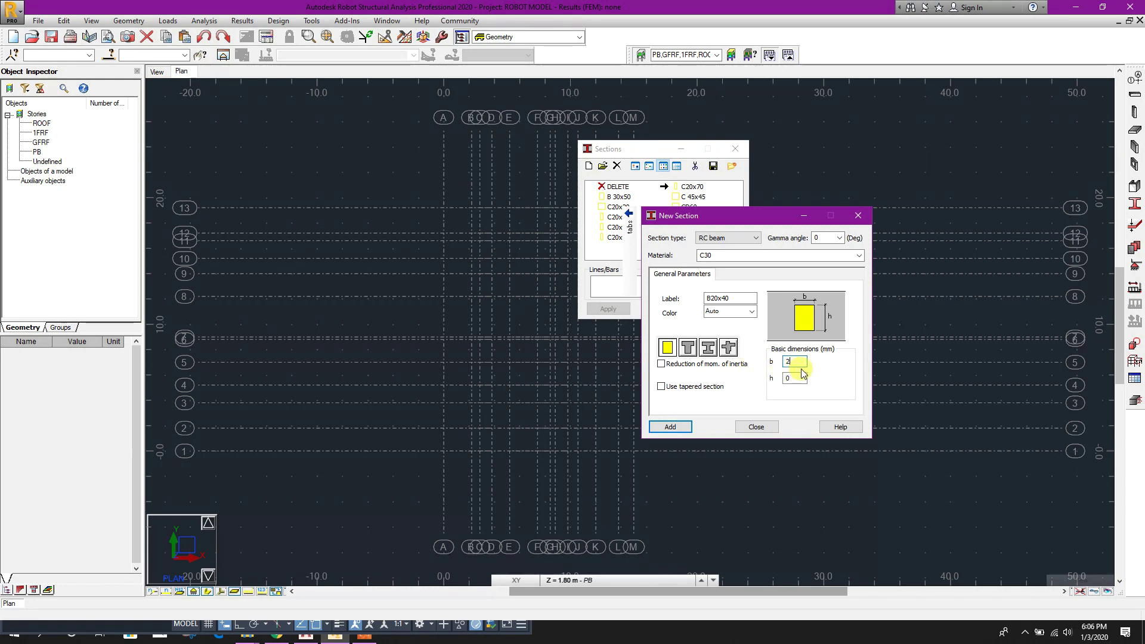
key(Tab)
text(400)
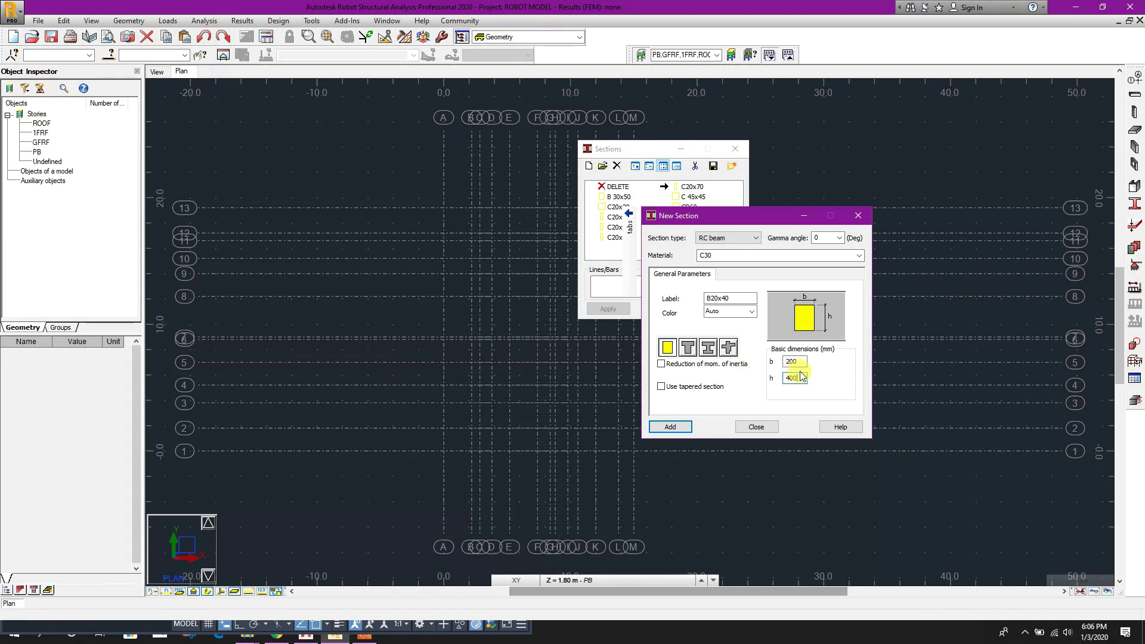
click(686, 428)
Add a rectangular RC beam section labelled B20x50 with b 200 mm and h 500 mm.
click(714, 297)
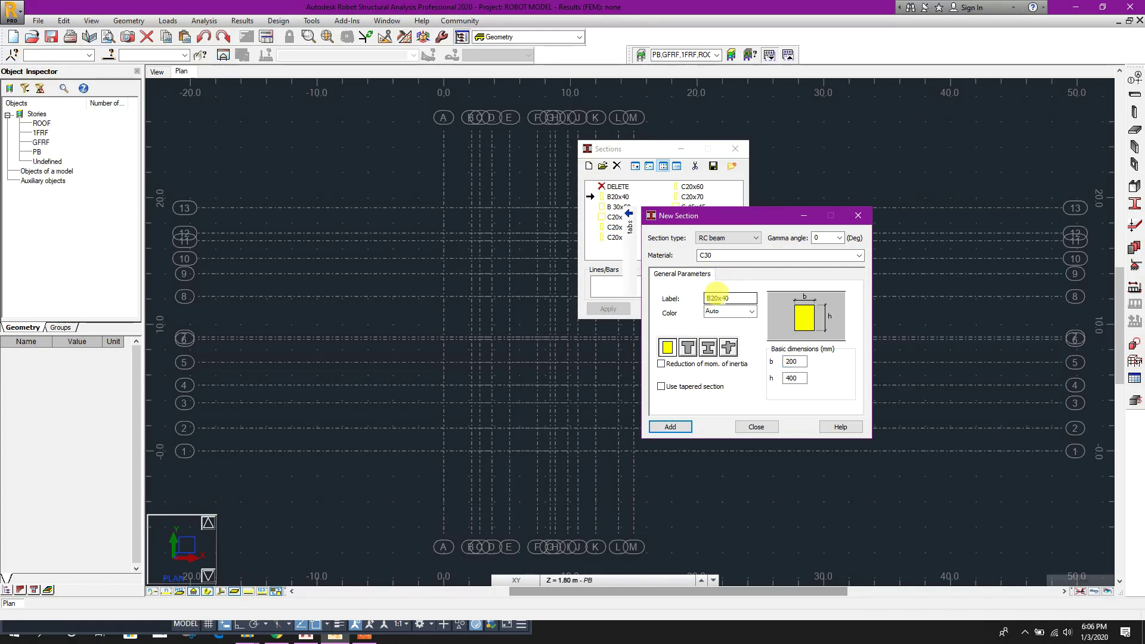
drag(722, 299, 725, 299)
text(50)
click(790, 361)
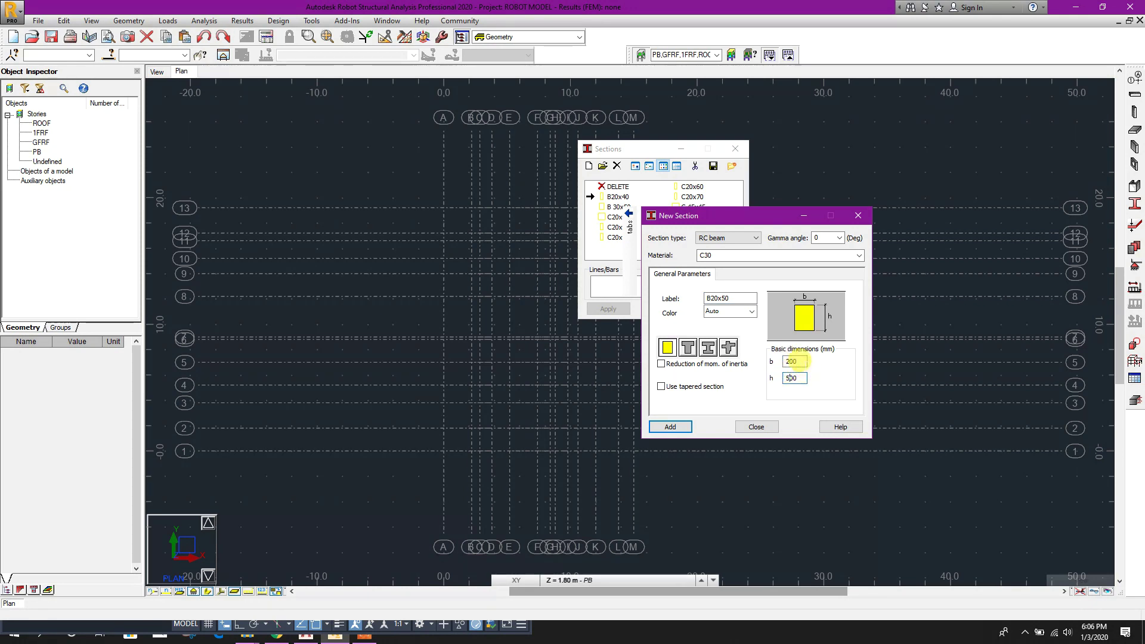
click(670, 427)
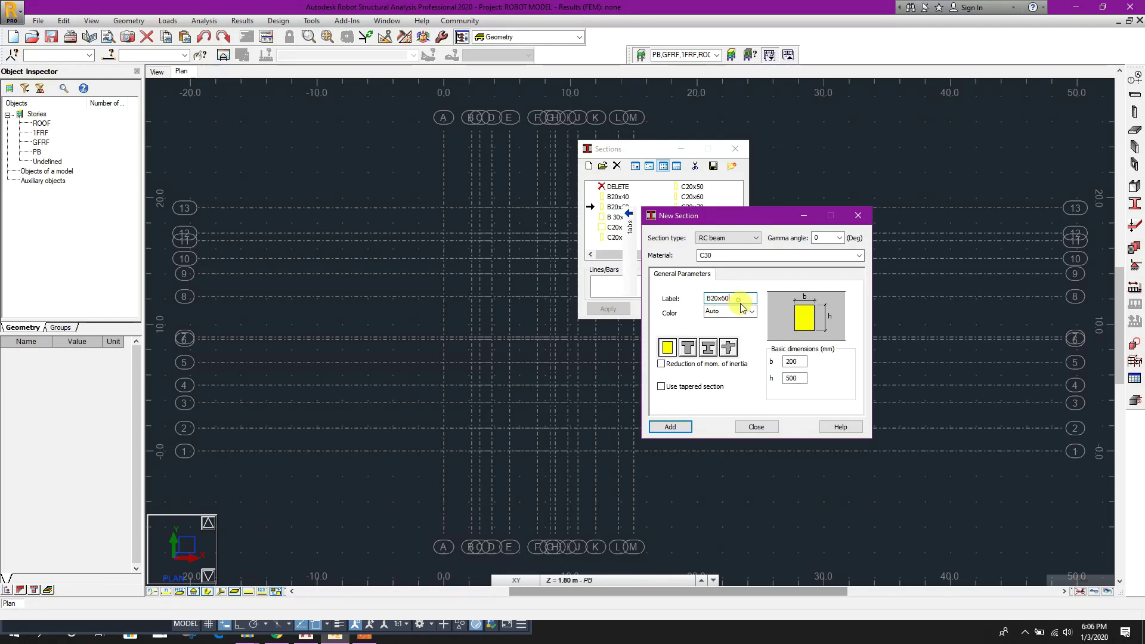
Add an RC beam section labelled B20x60 with b 200 mm and h 600 mm.
click(788, 378)
drag(790, 377, 785, 378)
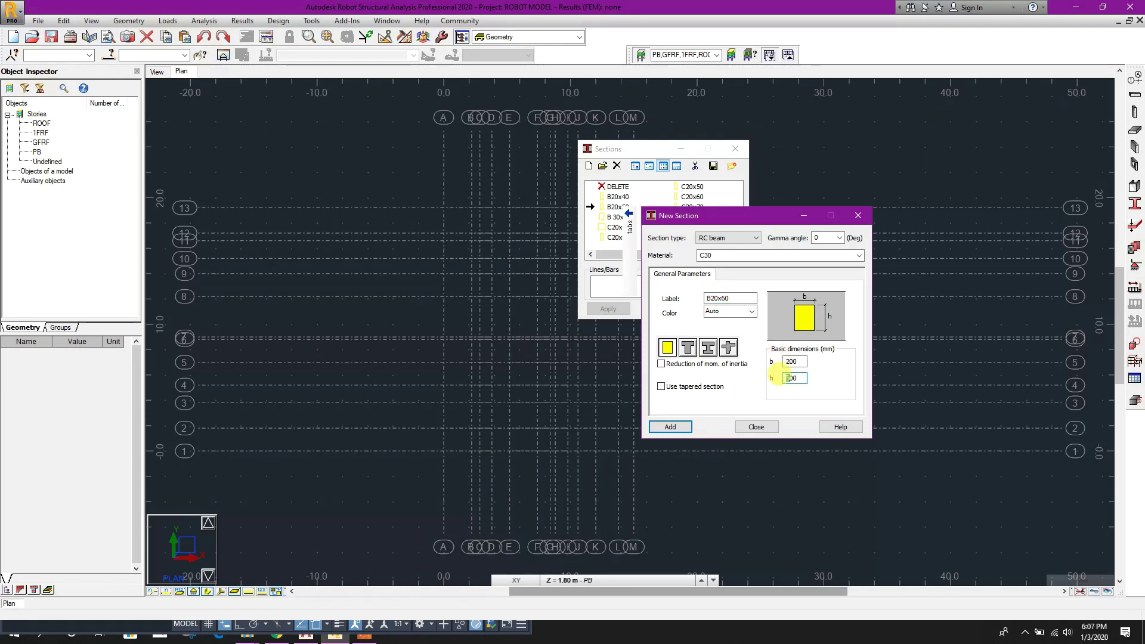
click(670, 426)
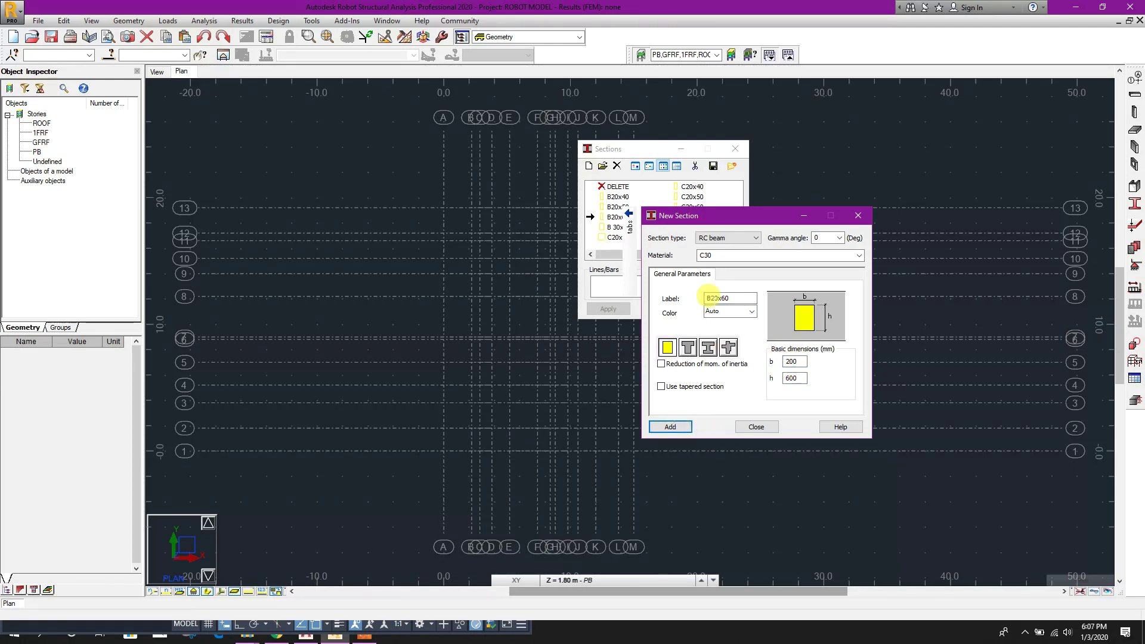
Add an RC beam section labelled B20x70 with b 200 mm and h 700 mm.
double_click(716, 298)
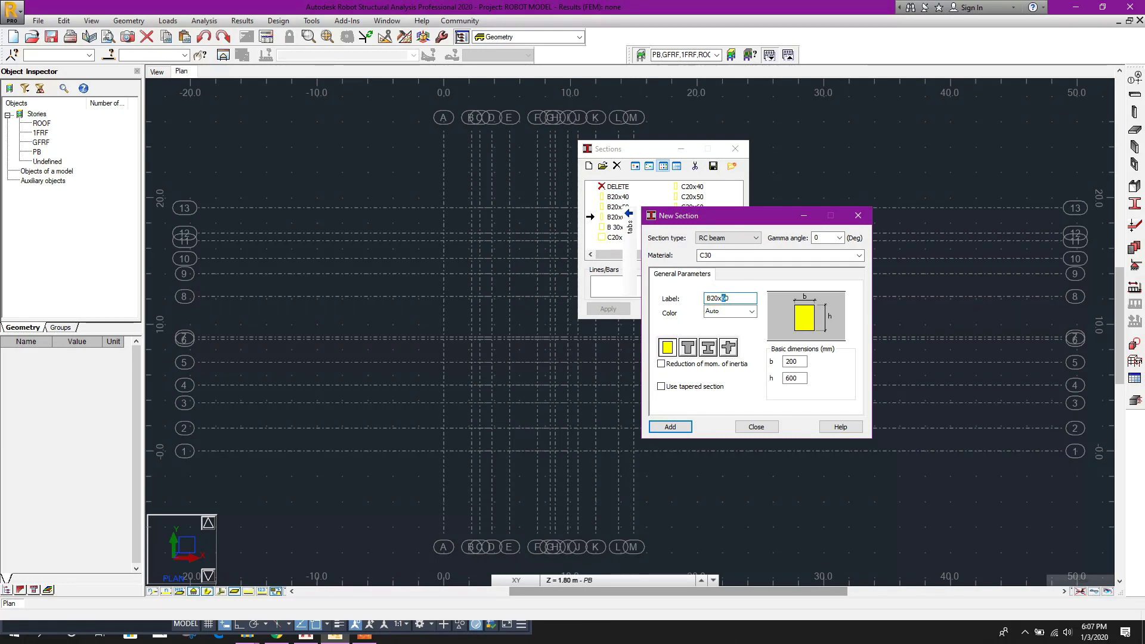
drag(790, 377, 785, 379)
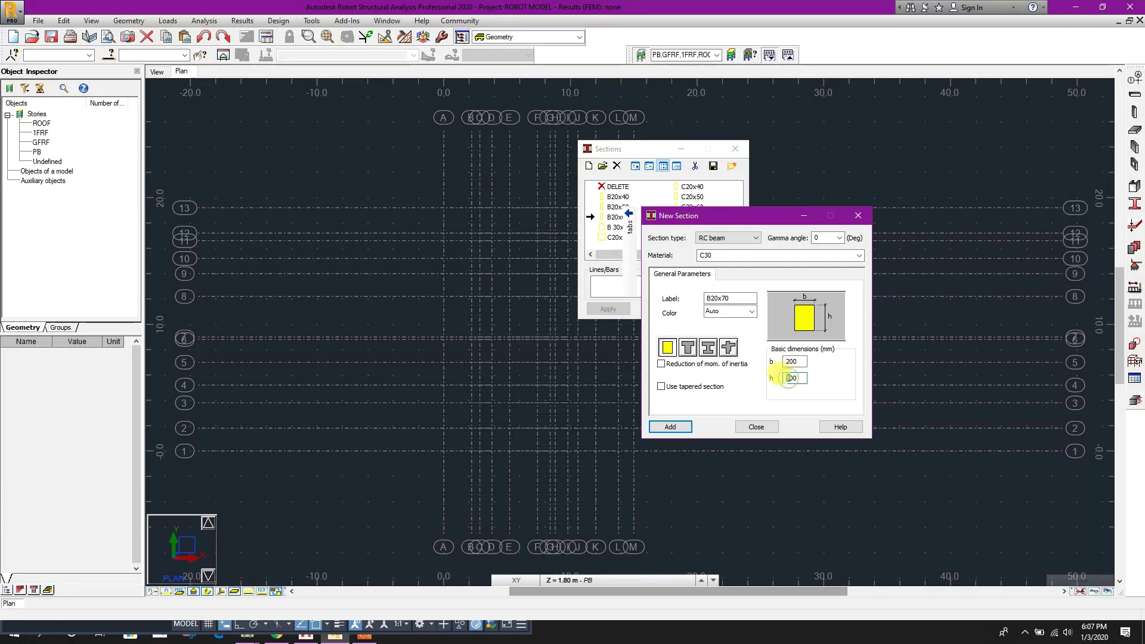
click(671, 426)
Add an RC beam section labelled B20x80 with b 200 mm and h 800 mm.
double_click(719, 298)
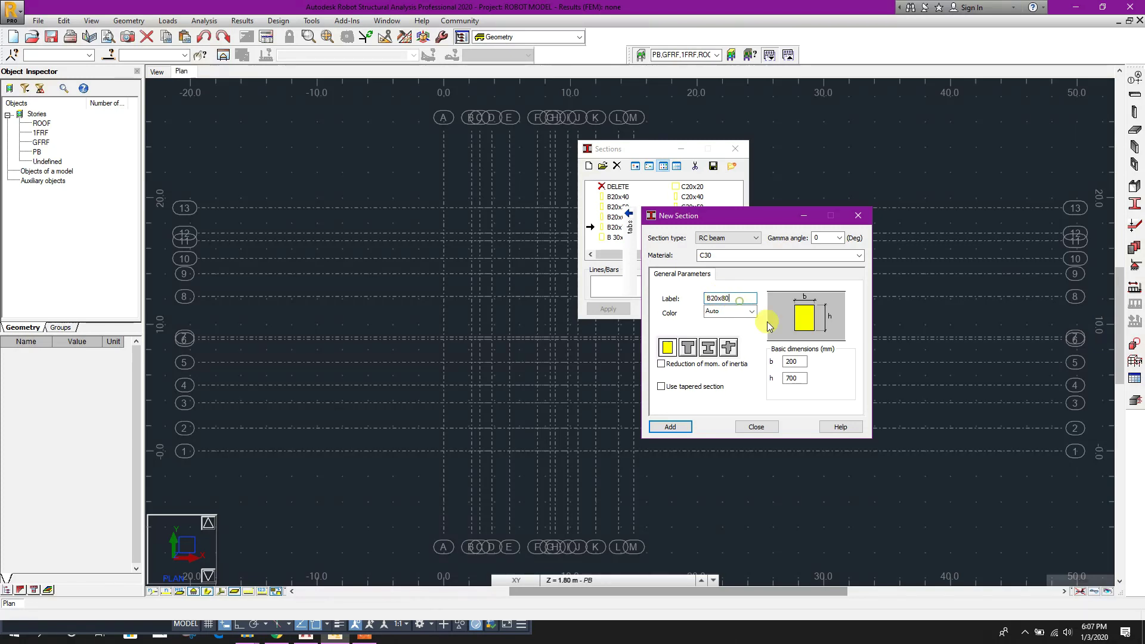
click(785, 378)
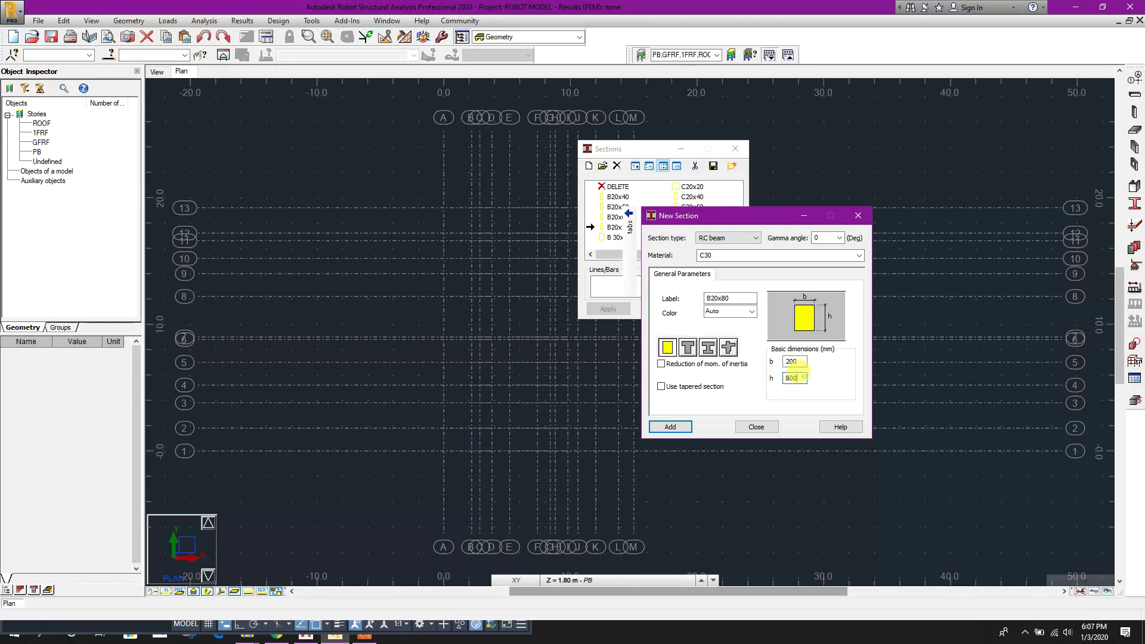
click(670, 427)
Add a wide rectangular RC beam section labelled HB50x40 with b 500 mm and h 400 mm.
double_click(719, 298)
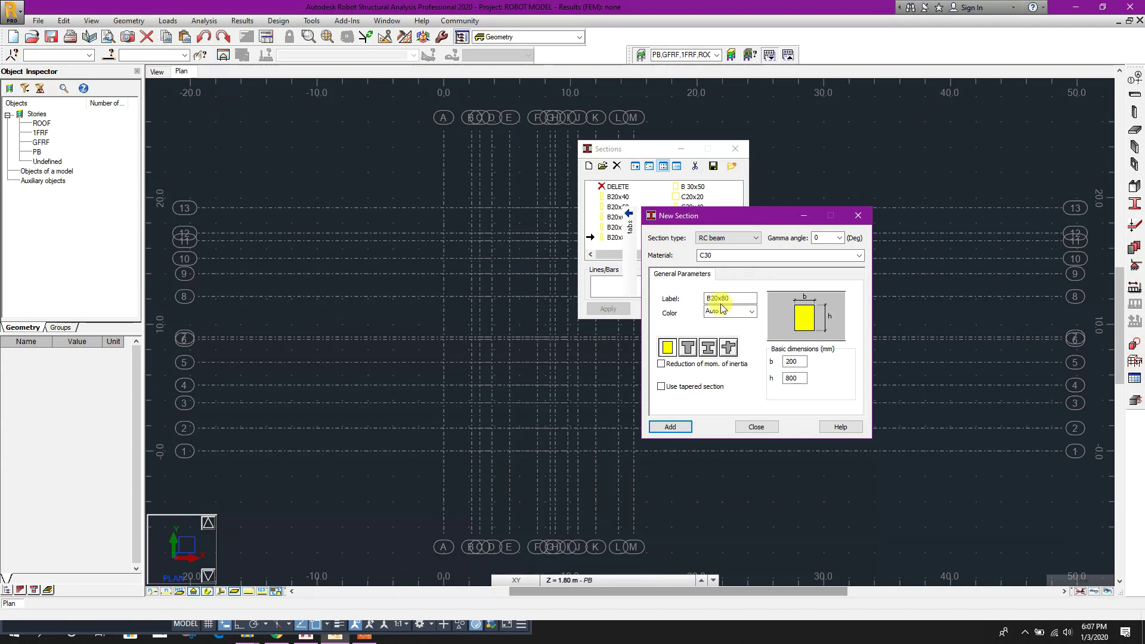
text(h)
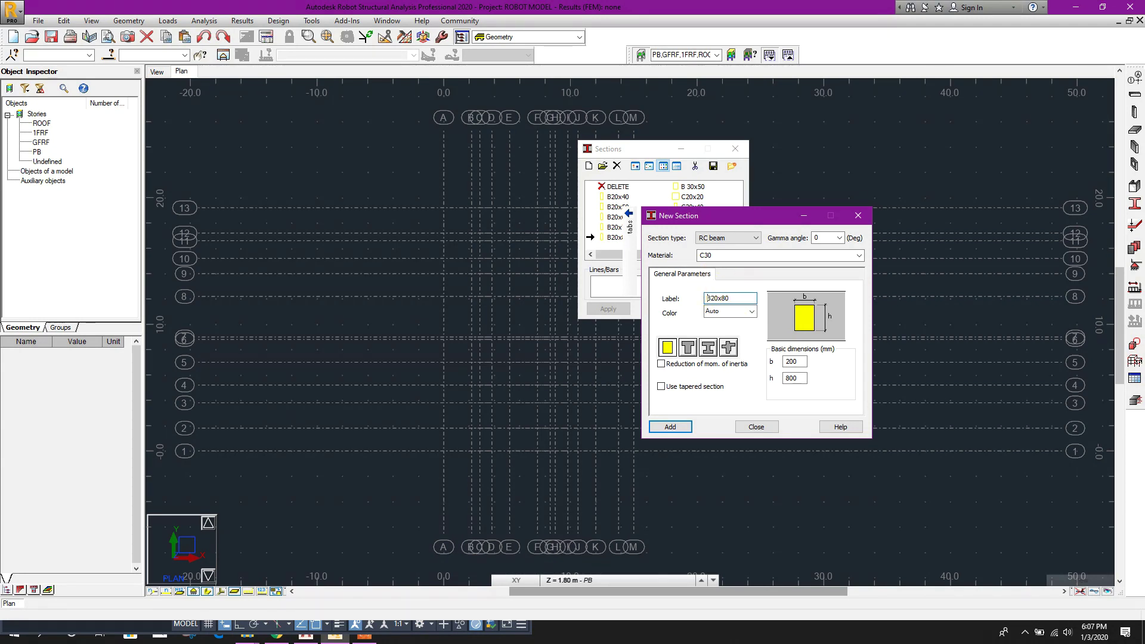
click(729, 300)
text(5)
click(730, 296)
key(BackSpace)
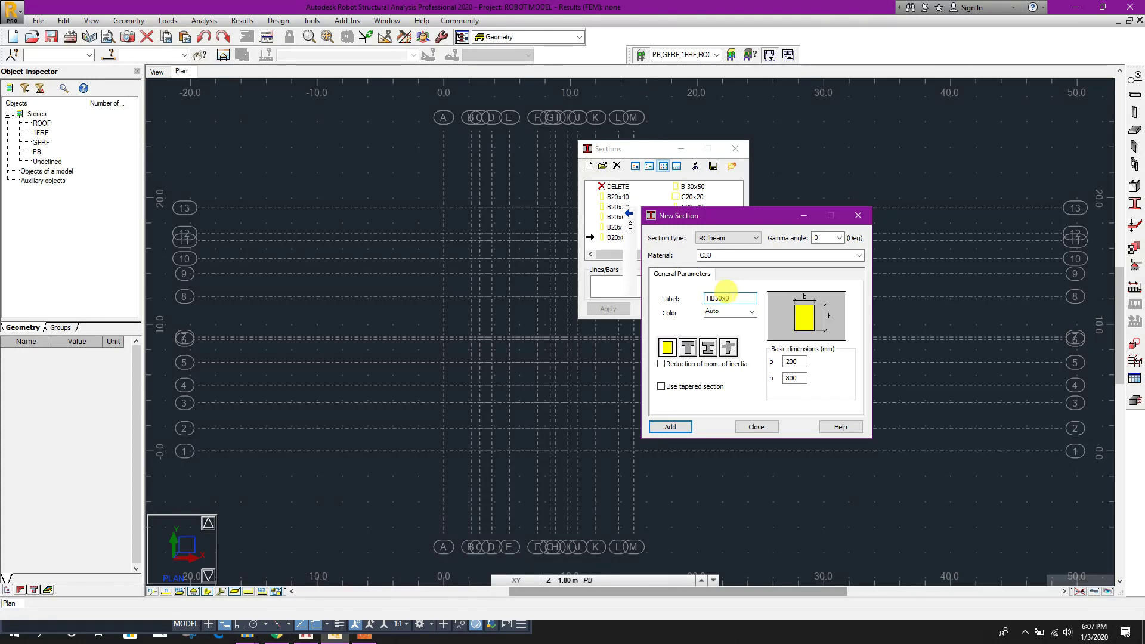
double_click(793, 361)
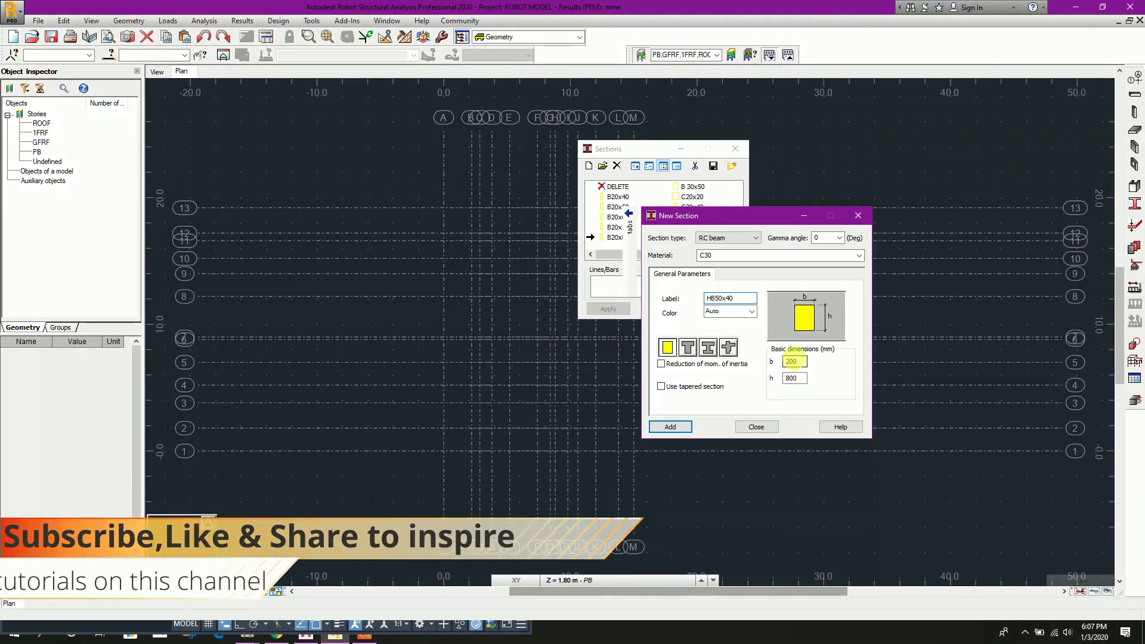
text(500)
key(Tab)
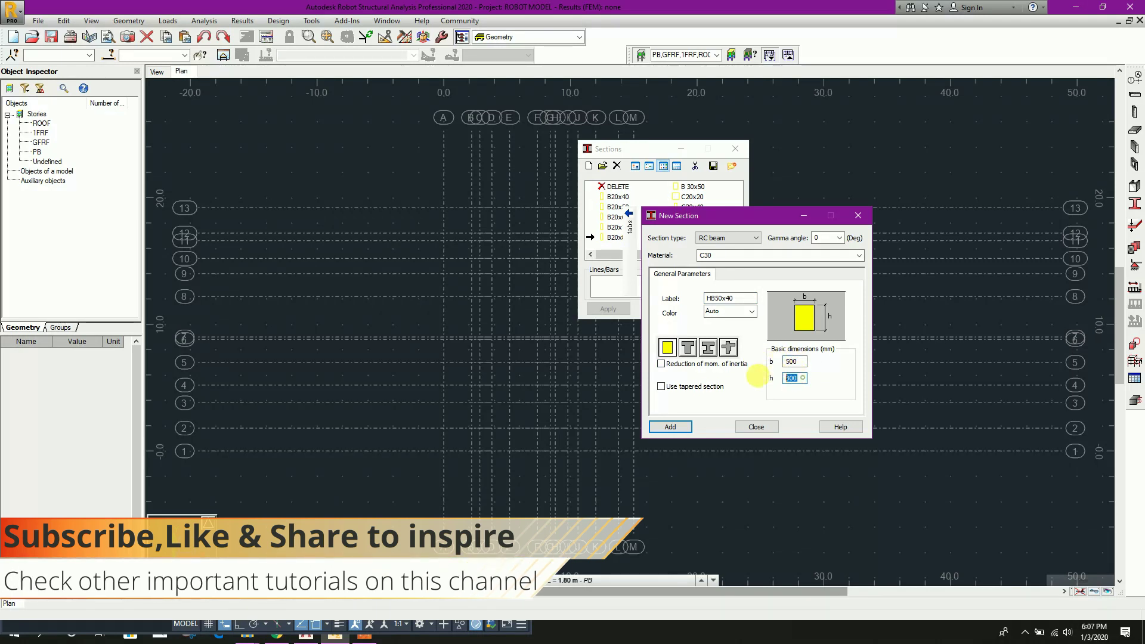
text(4)
click(685, 427)
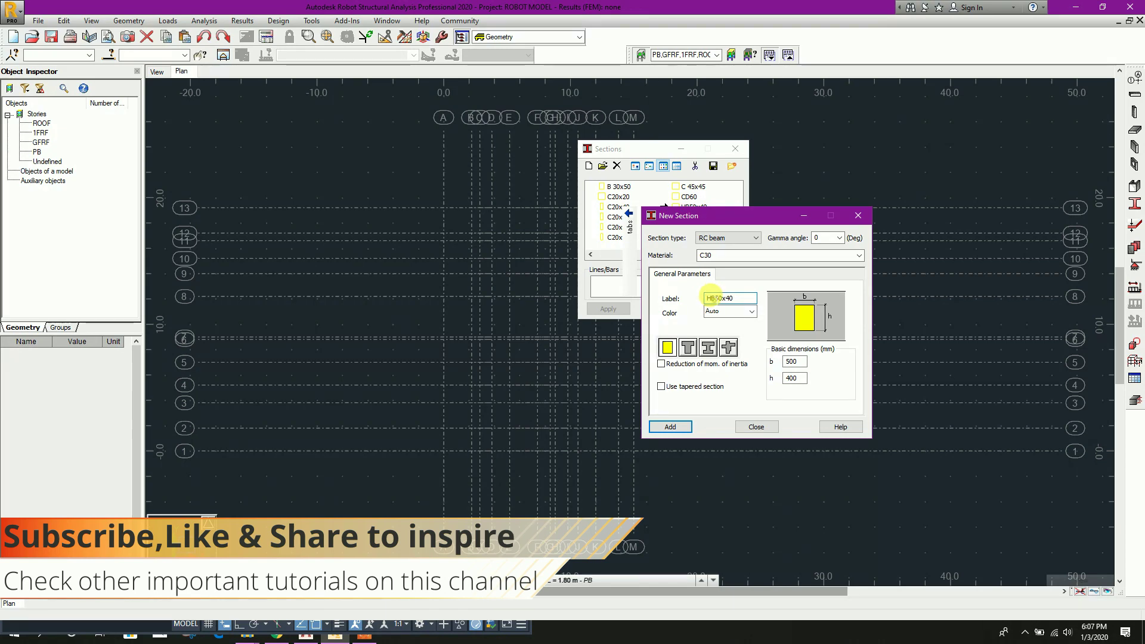
Add an RC beam section labelled HB100x42 with h 420 mm and b matching the label, and finish defining sections.
click(728, 299)
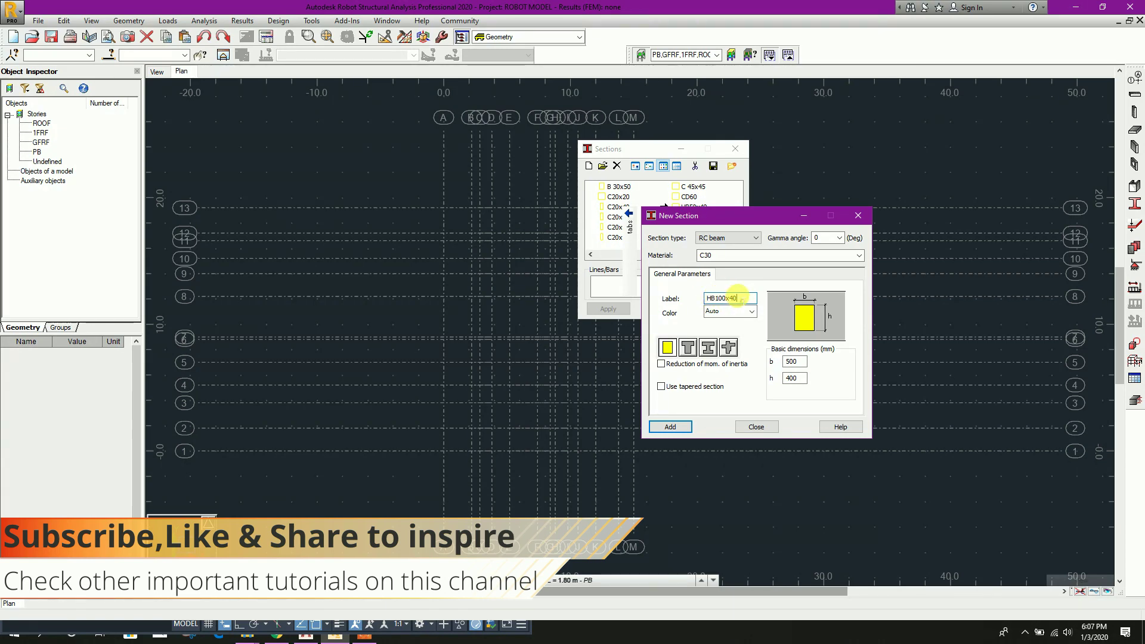
drag(733, 297, 739, 297)
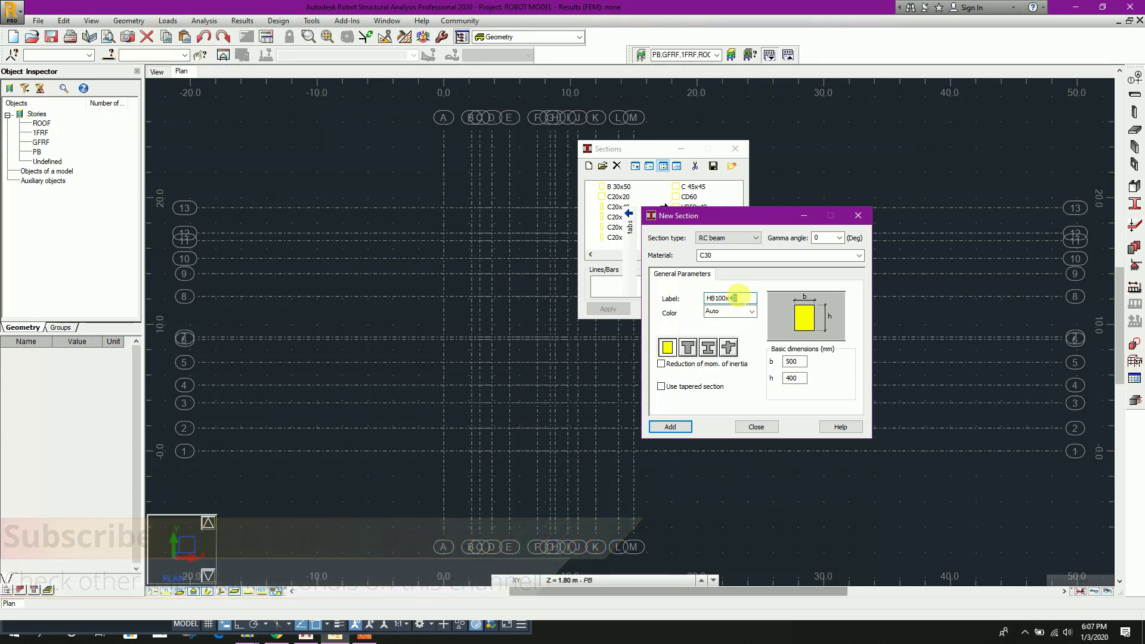
text(42)
double_click(794, 379)
text(4)
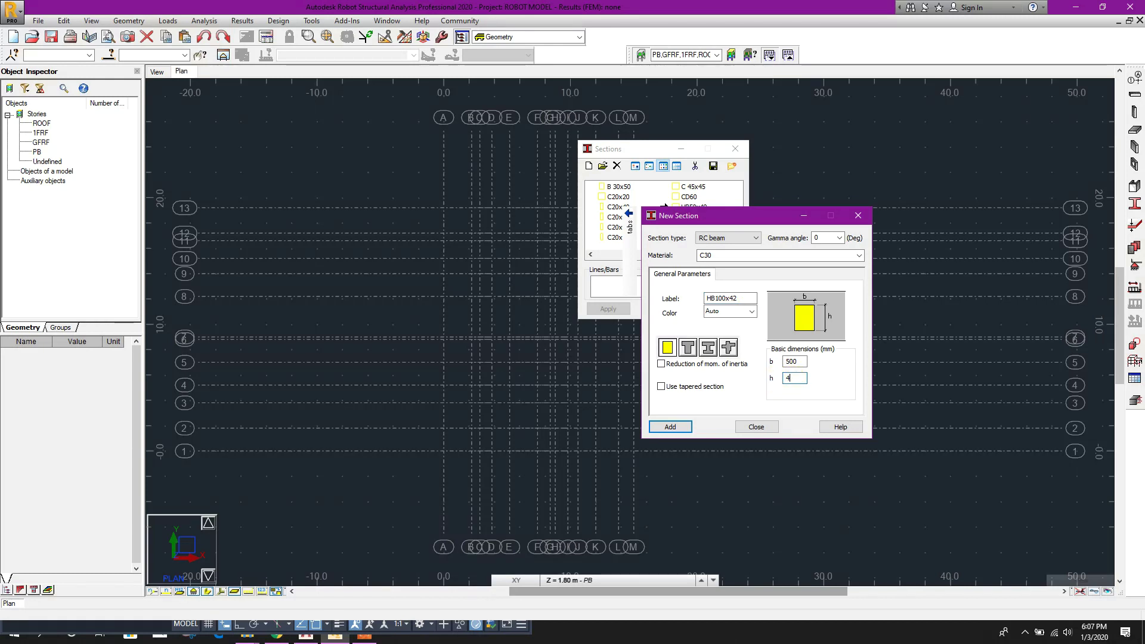
text(20)
double_click(795, 361)
key(BackSpace)
text(100)
click(687, 427)
click(757, 426)
click(666, 282)
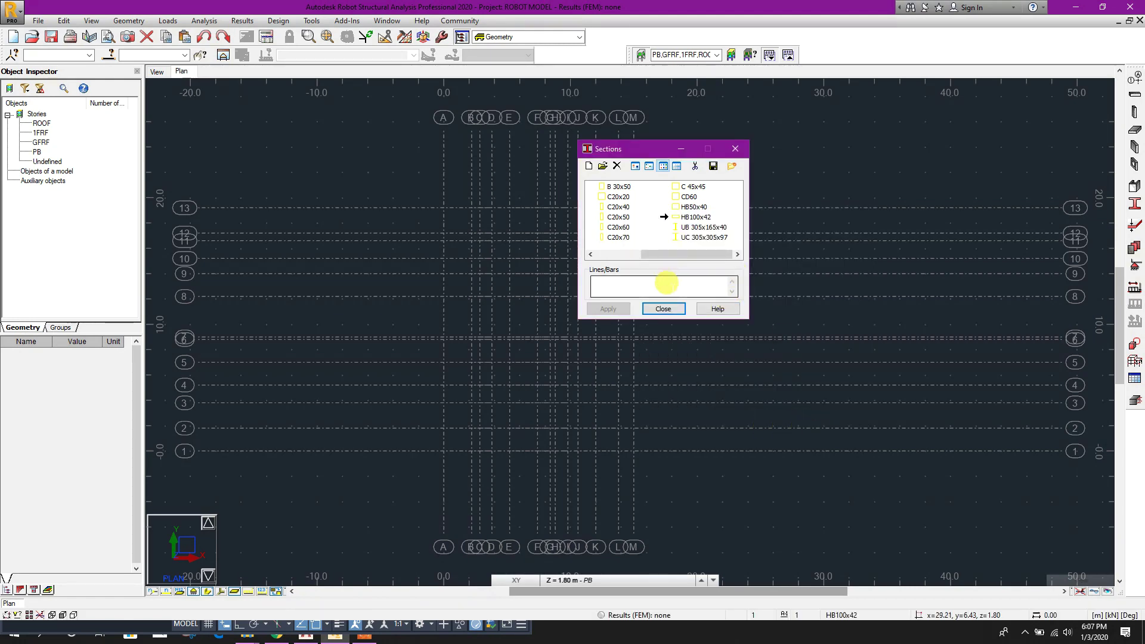
click(663, 308)
Make the PB level at 1.80 m current for the plan and check the 3D view before returning to the plan.
scroll(566, 340, up, 2)
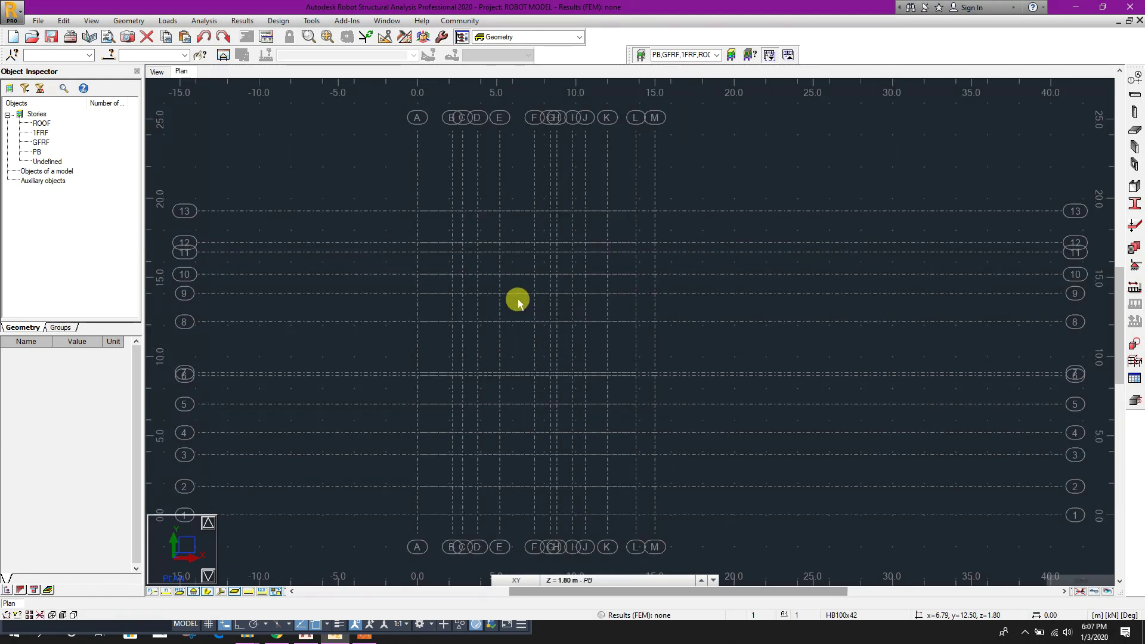
click(580, 580)
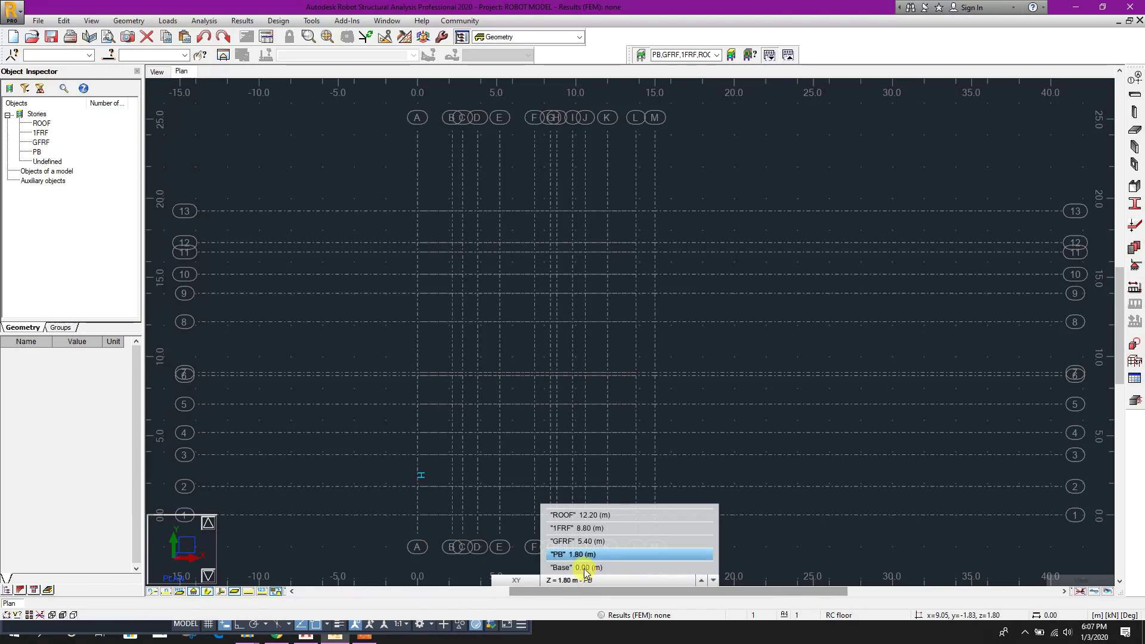
click(696, 362)
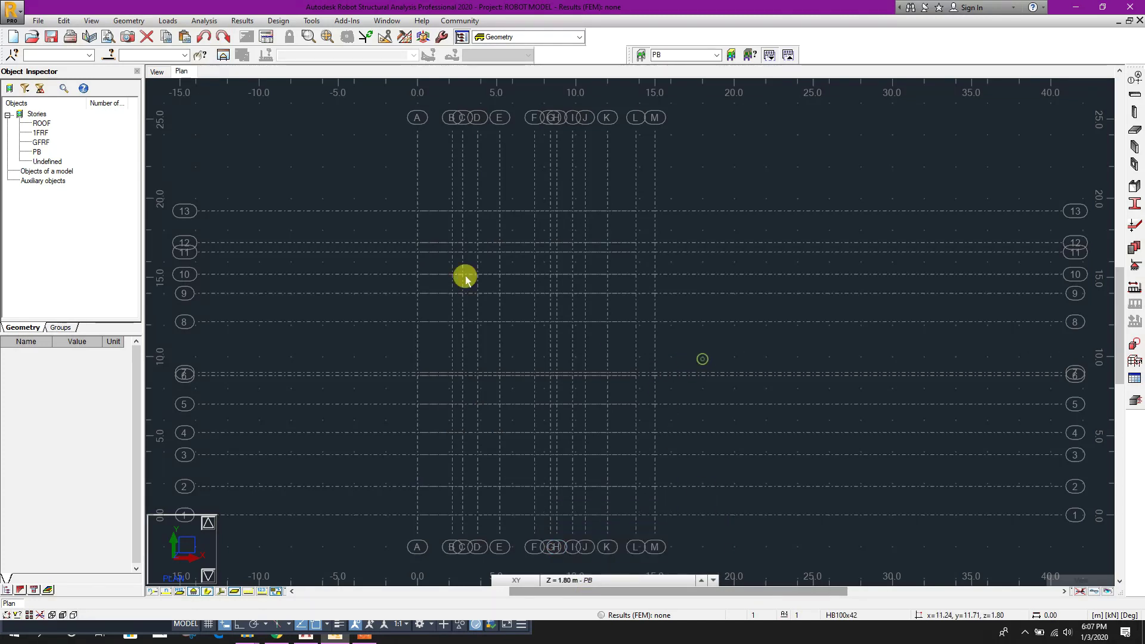
click(154, 71)
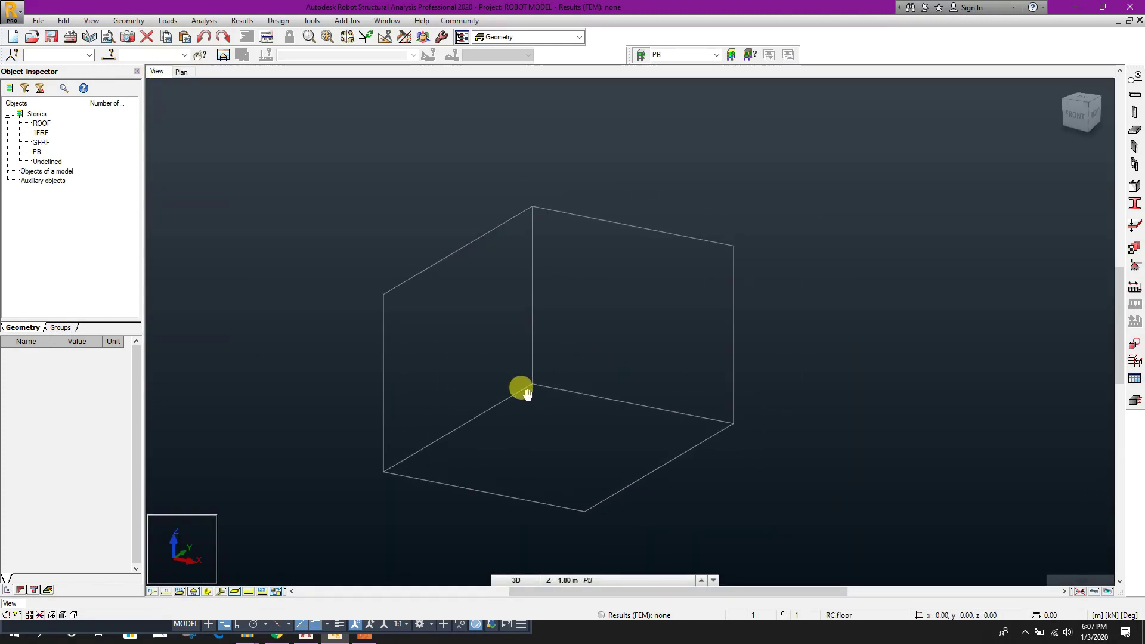
click(181, 71)
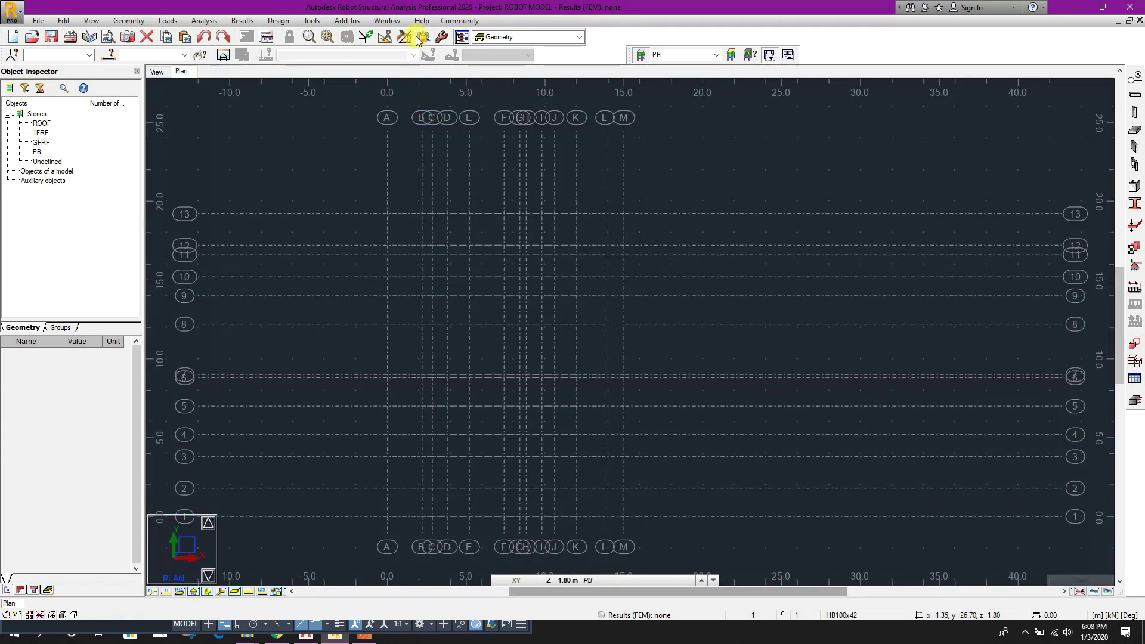
Open a second model window and tile the two windows vertically.
click(387, 21)
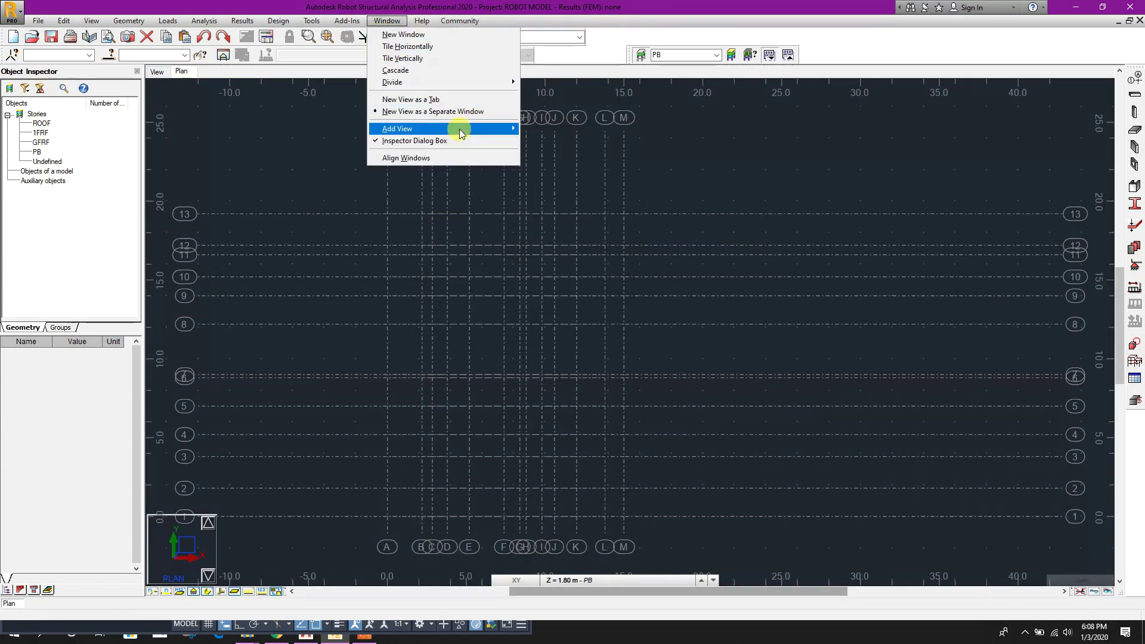
click(411, 35)
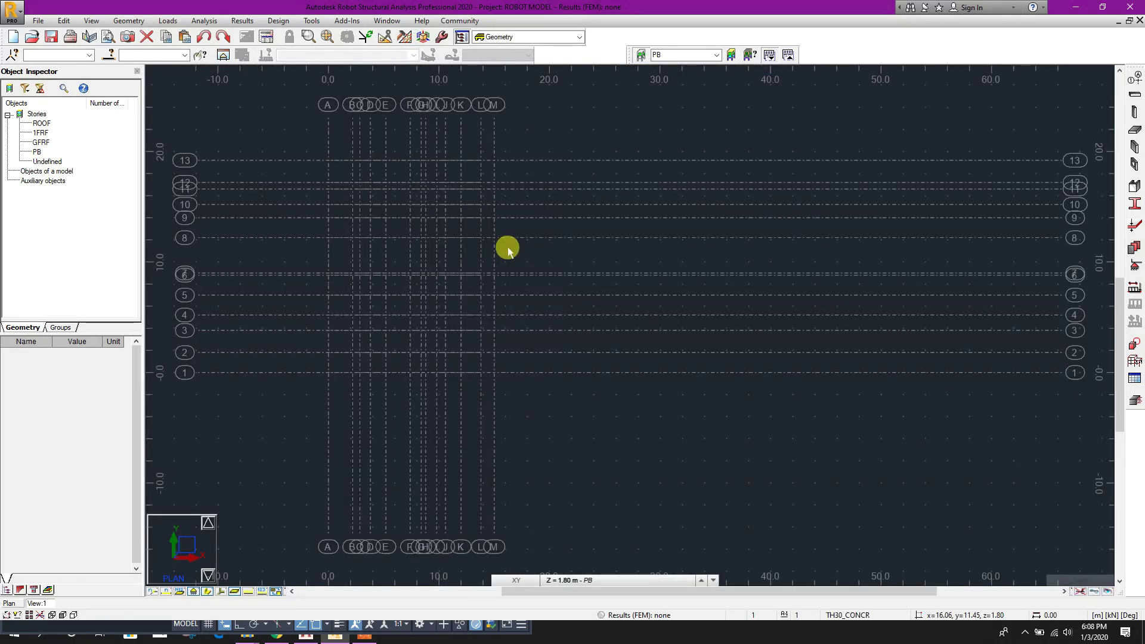
middle_drag(774, 217, 775, 244)
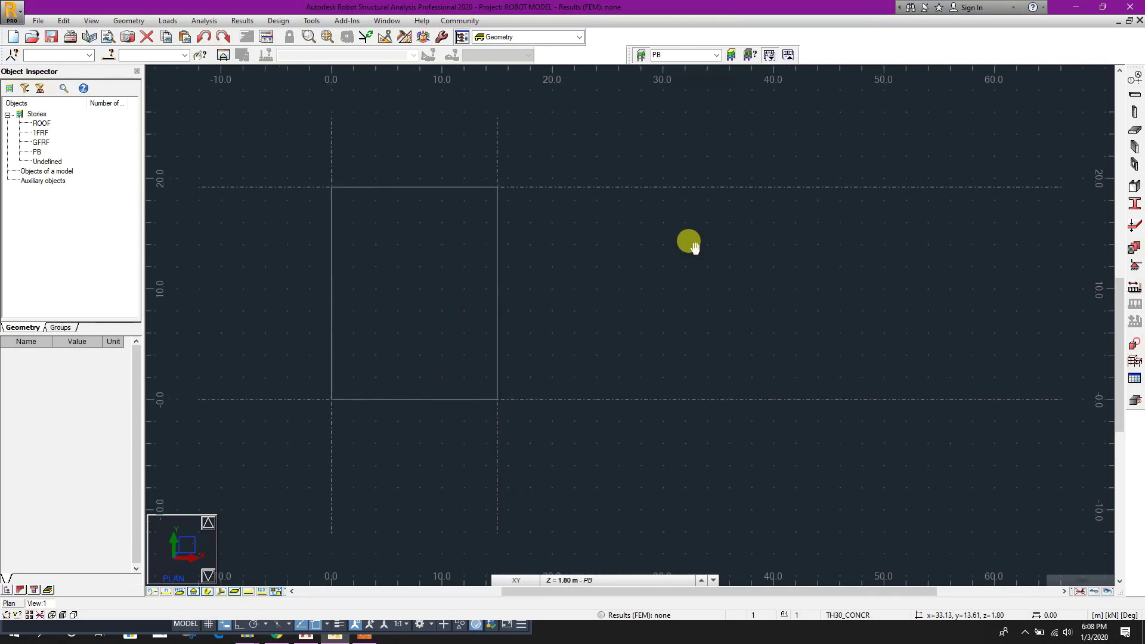
click(399, 22)
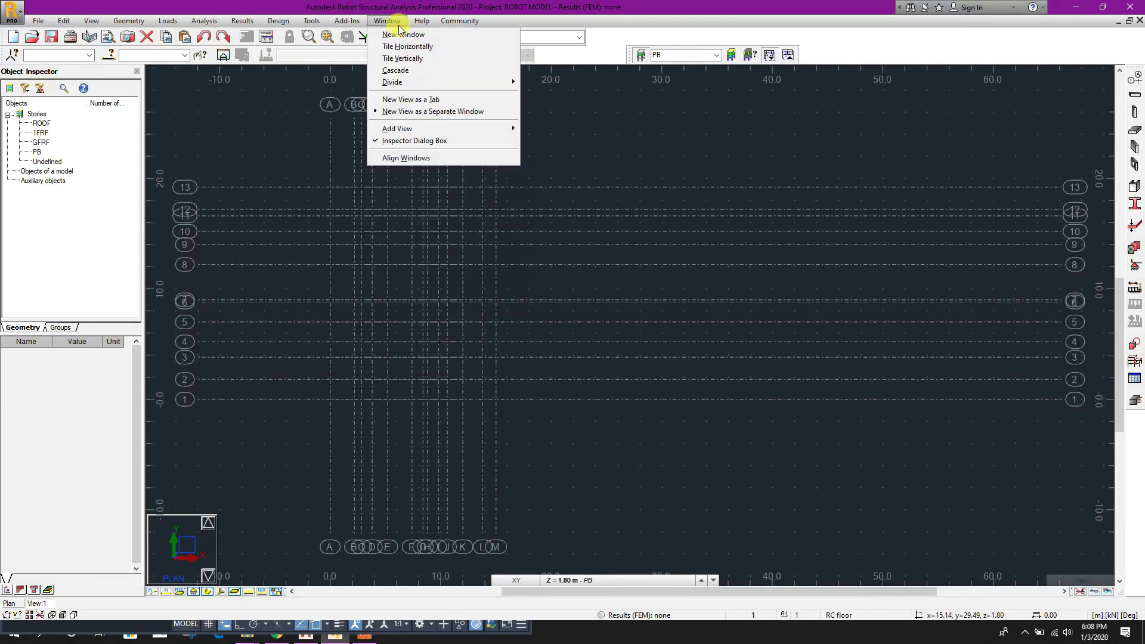
click(427, 47)
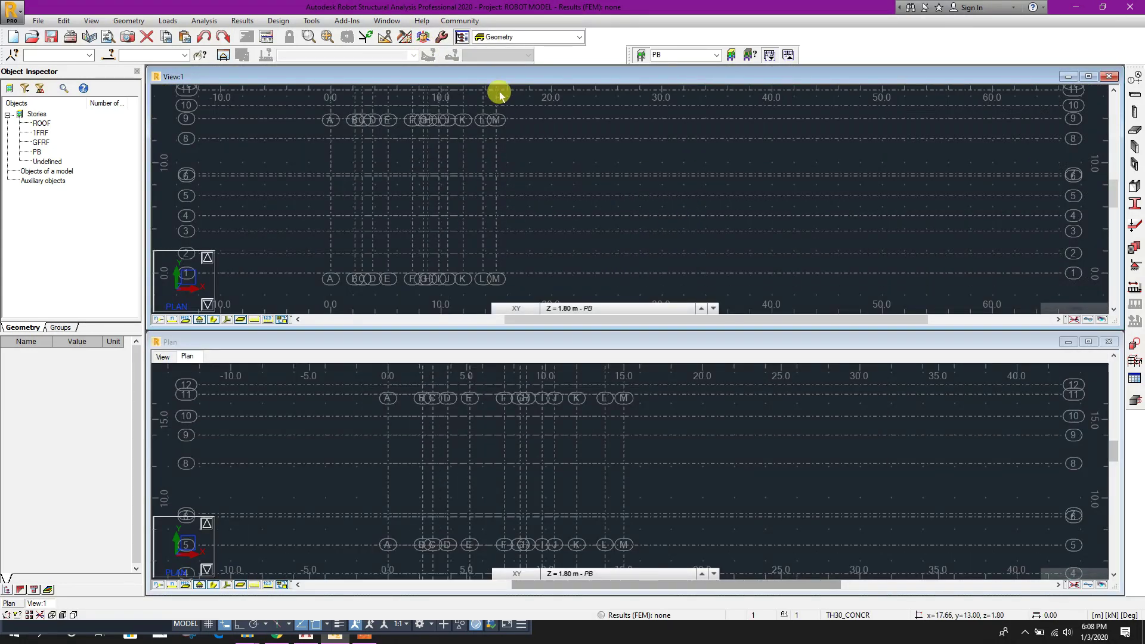
click(401, 22)
click(412, 63)
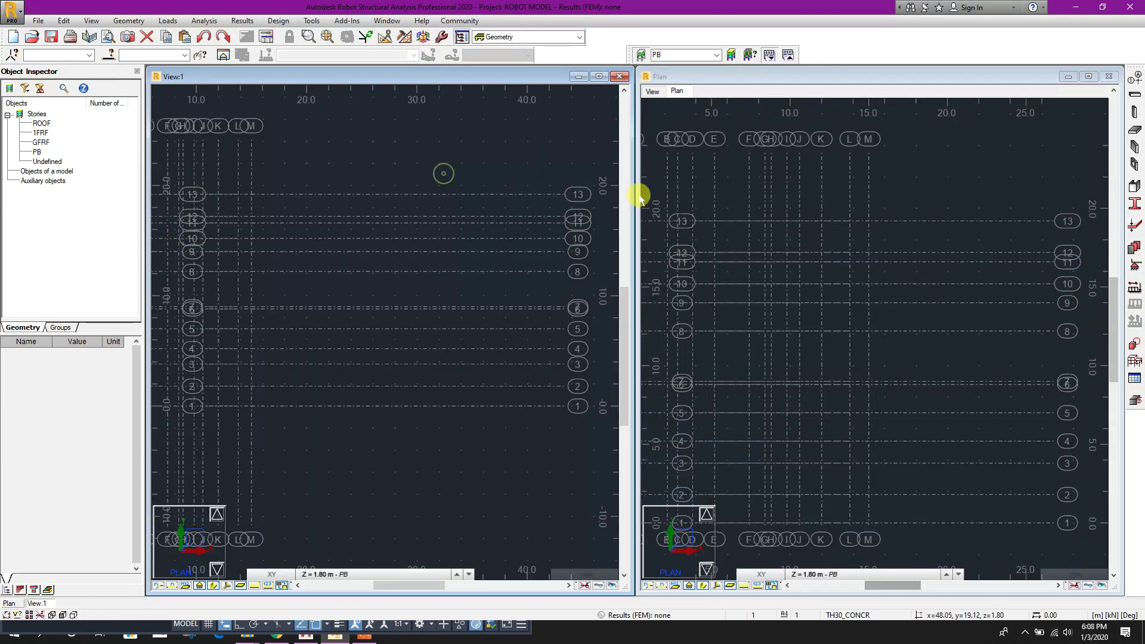
Fit the whole grid in the new plan window and show the 3D view in the other window.
middle_drag(424, 204, 502, 221)
middle_drag(318, 250, 420, 287)
scroll(482, 307, down, 2)
scroll(383, 281, up, 3)
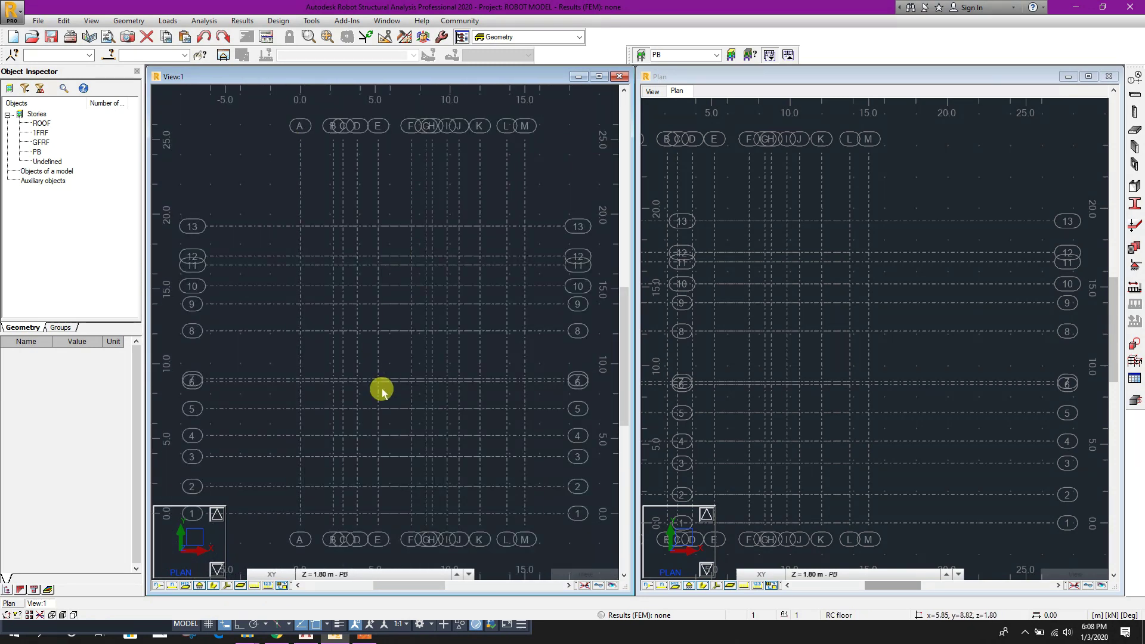
middle_drag(397, 414, 369, 374)
click(829, 253)
click(655, 92)
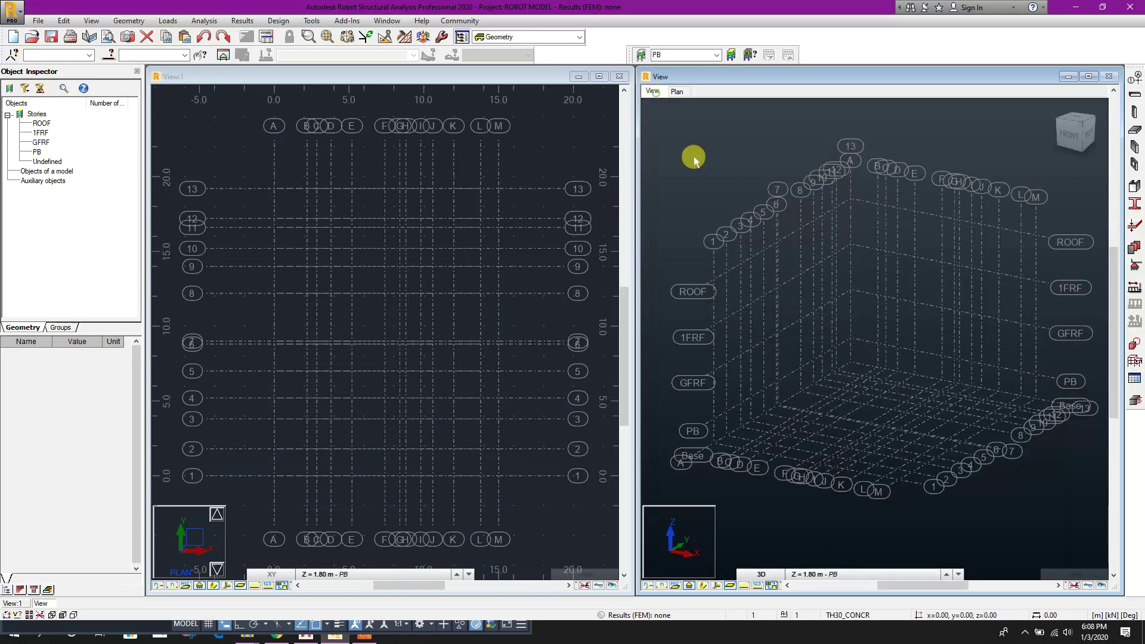
middle_drag(782, 326, 767, 339)
click(409, 328)
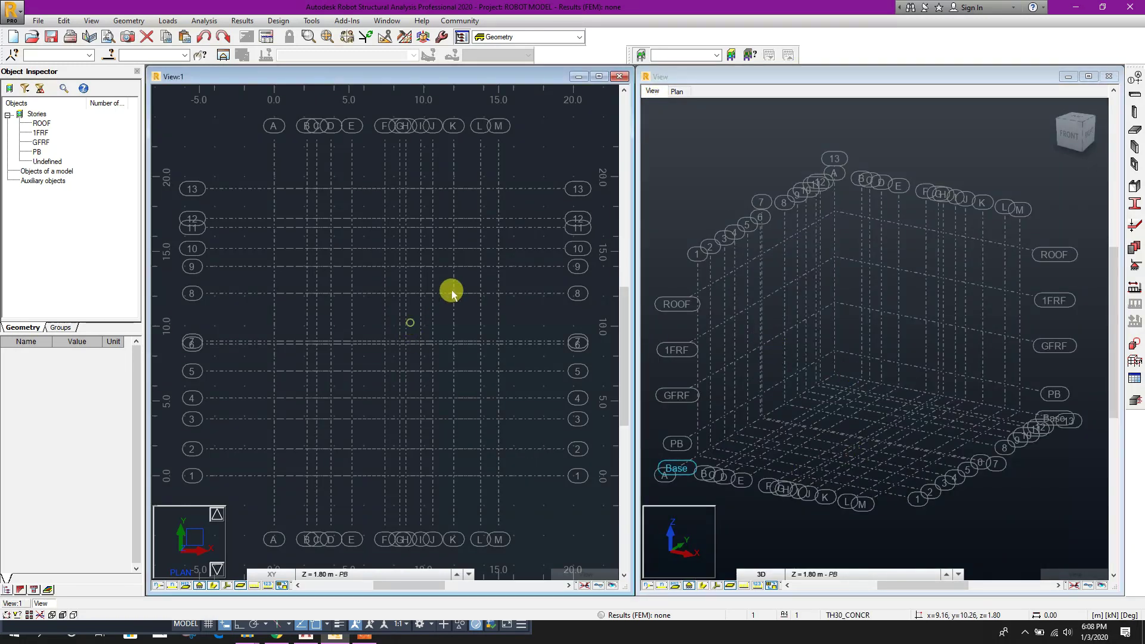
Start defining an RC column with section C20x20, keeping the Column dialog clear of the 3D view.
click(1134, 112)
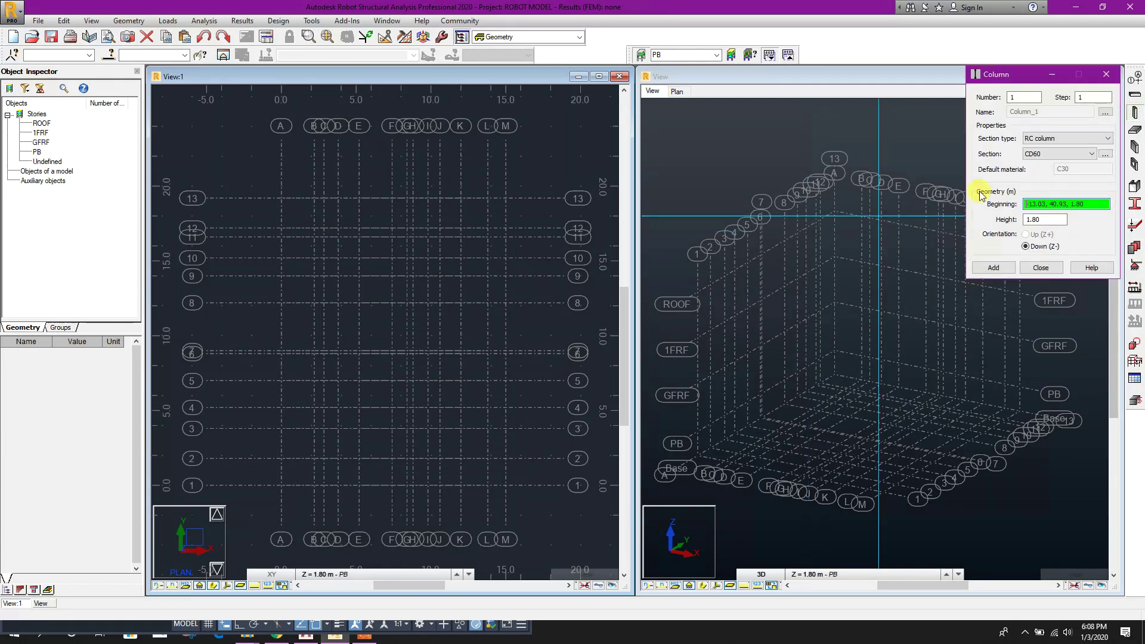
drag(1005, 74, 344, 59)
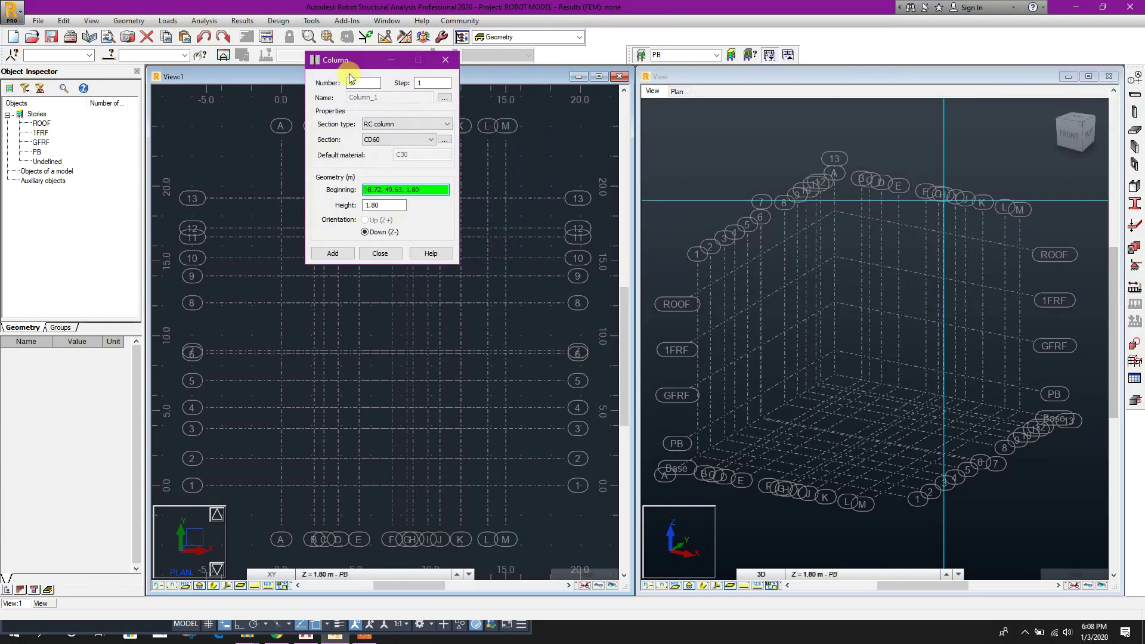
click(420, 141)
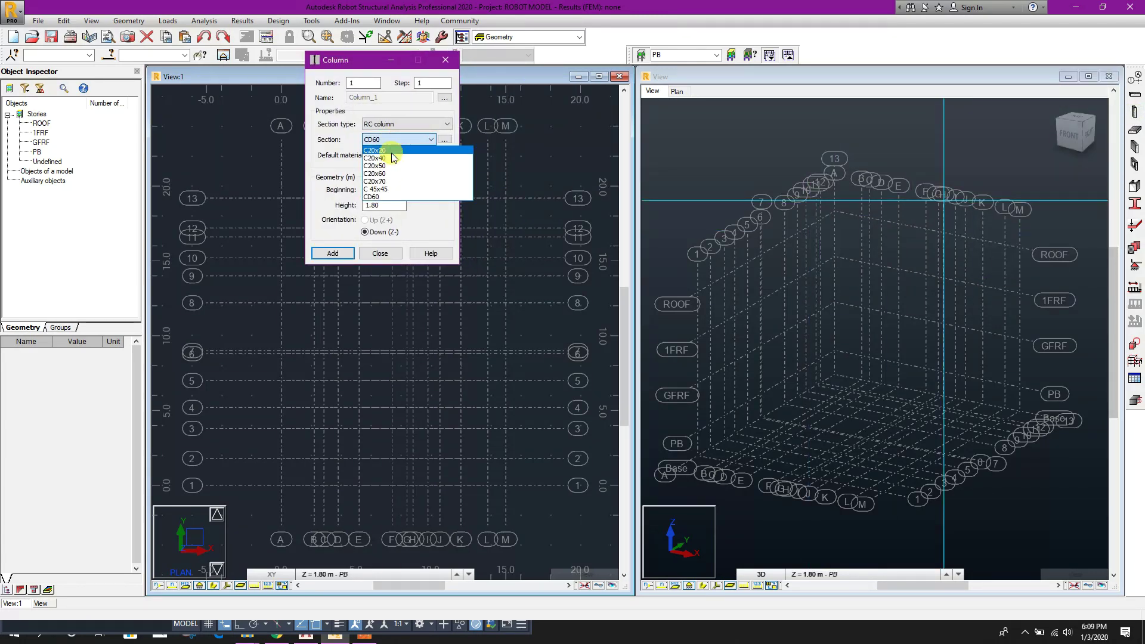
click(391, 150)
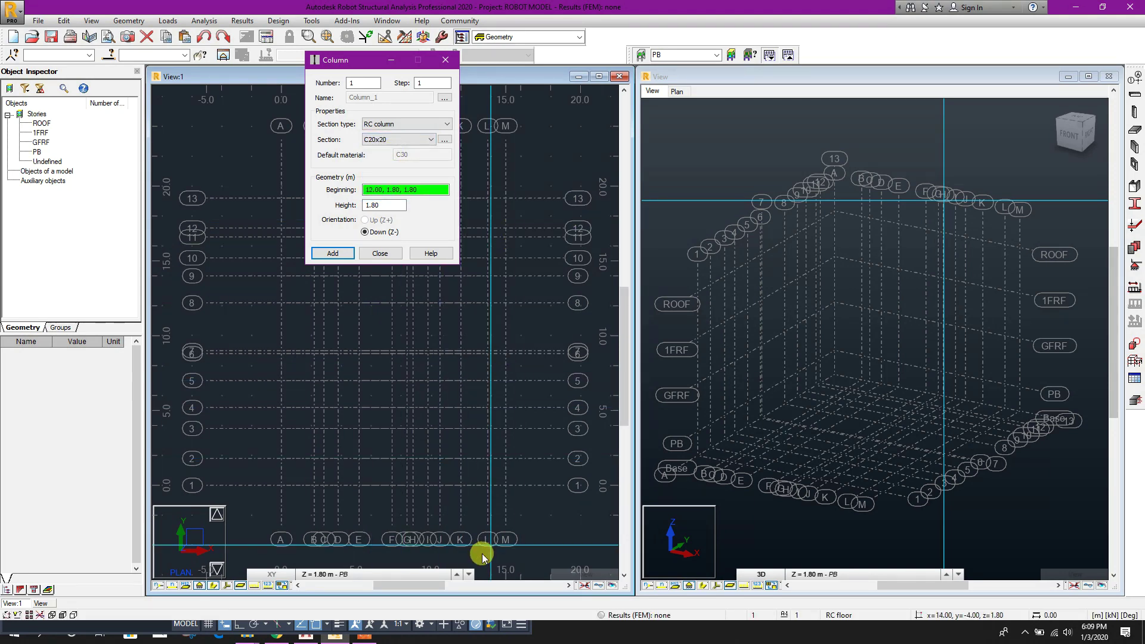
Arrange the Robot window and the Column dialog beside the AutoCAD foundation layout drawing so both plans can be compared.
drag(276, 5, 496, 29)
double_click(544, 23)
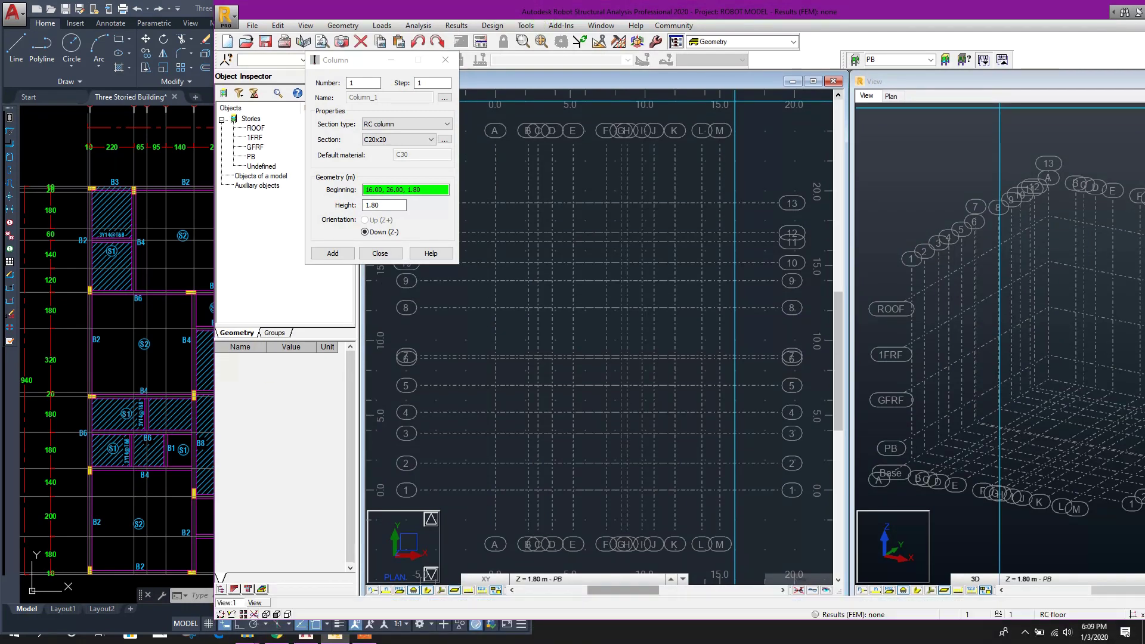
drag(212, 158, 578, 160)
drag(363, 60, 693, 119)
drag(694, 7, 649, 15)
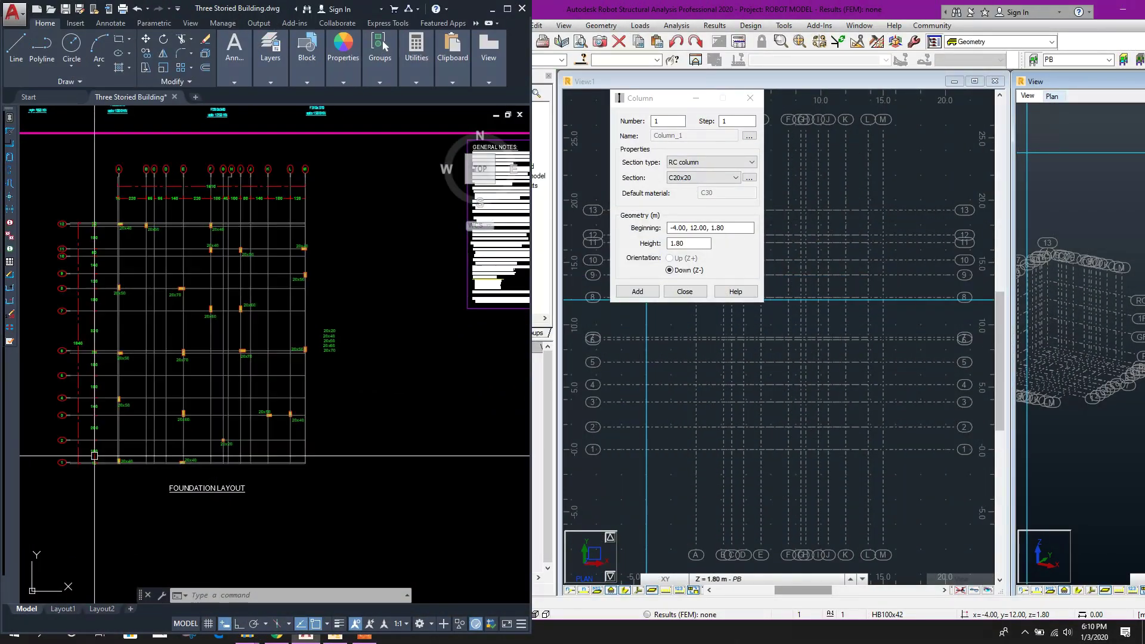
Place the C20x20 column at grid intersection G–2 in the PB plan.
click(796, 396)
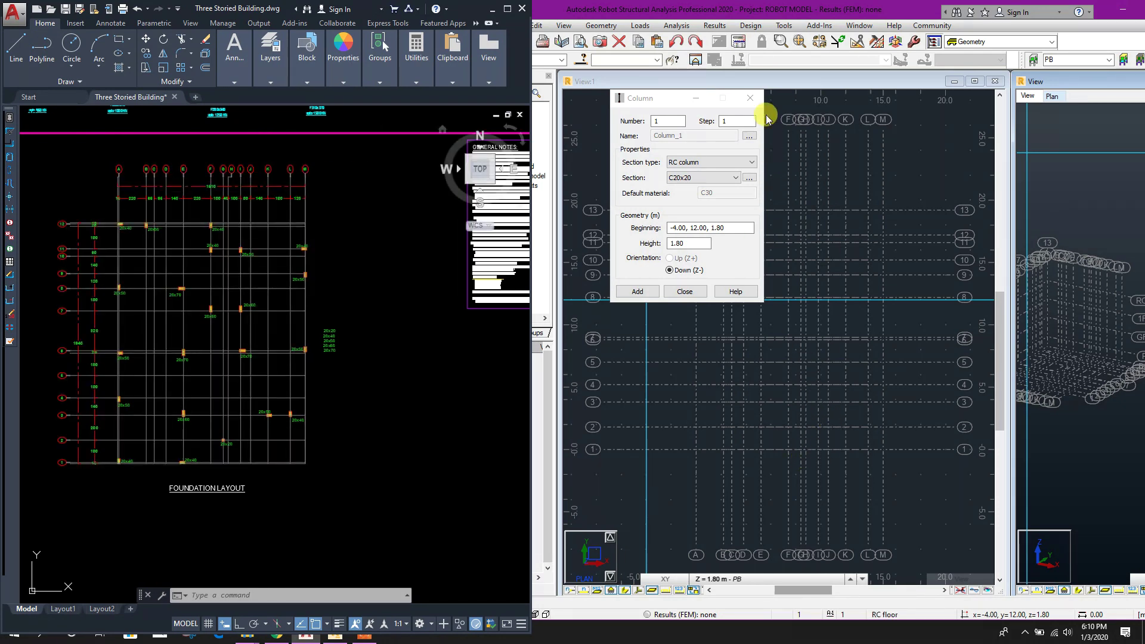
click(766, 72)
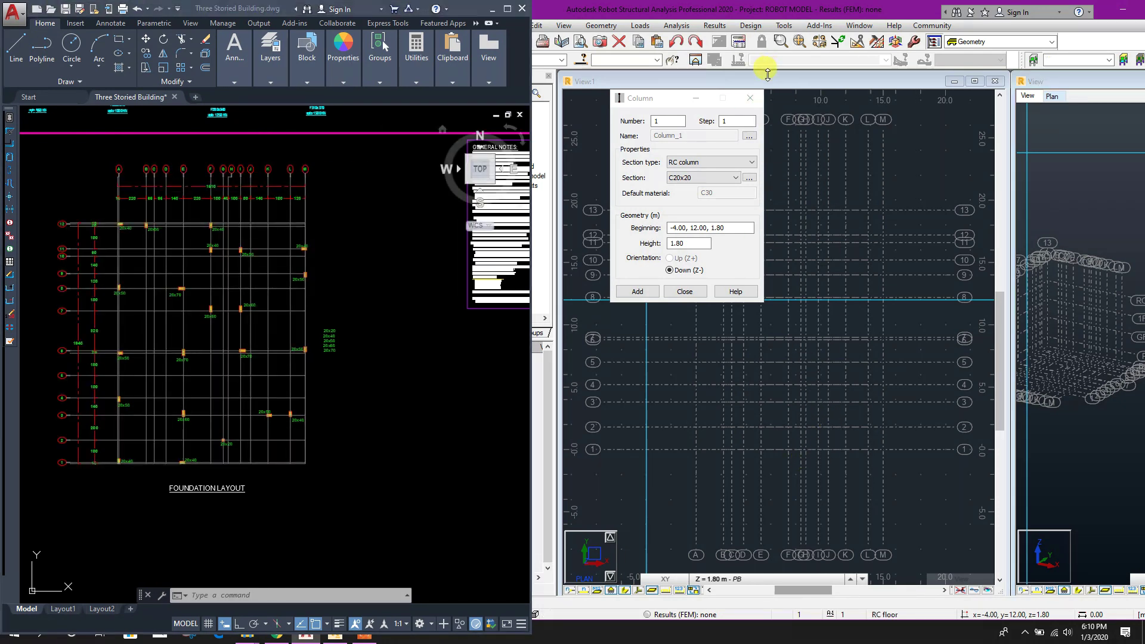
click(801, 429)
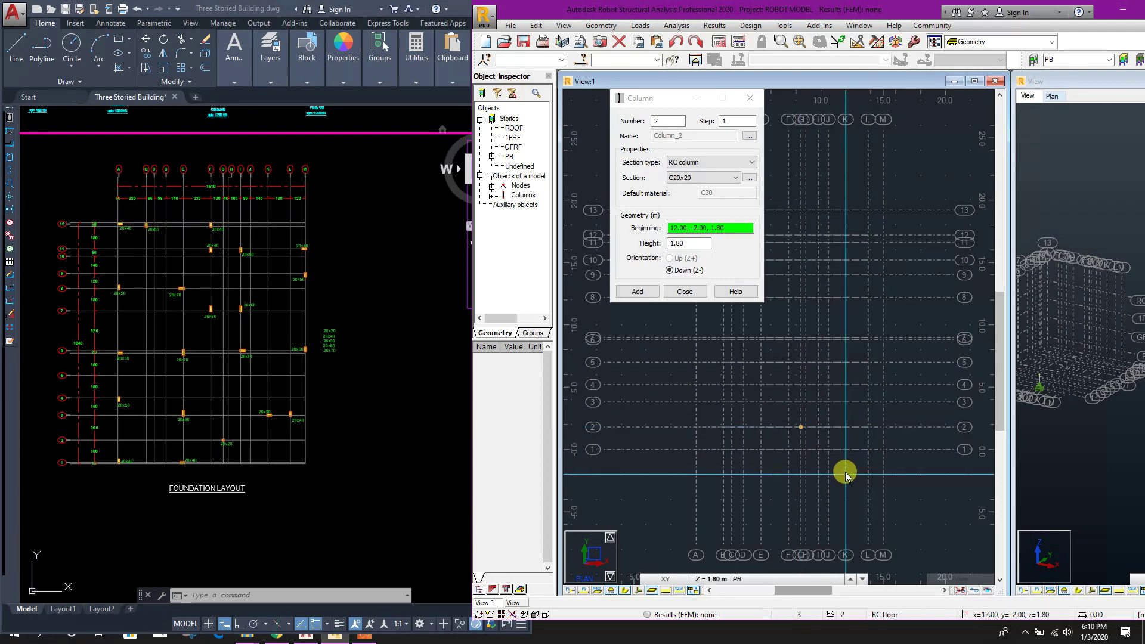
scroll(1039, 387, up, 3)
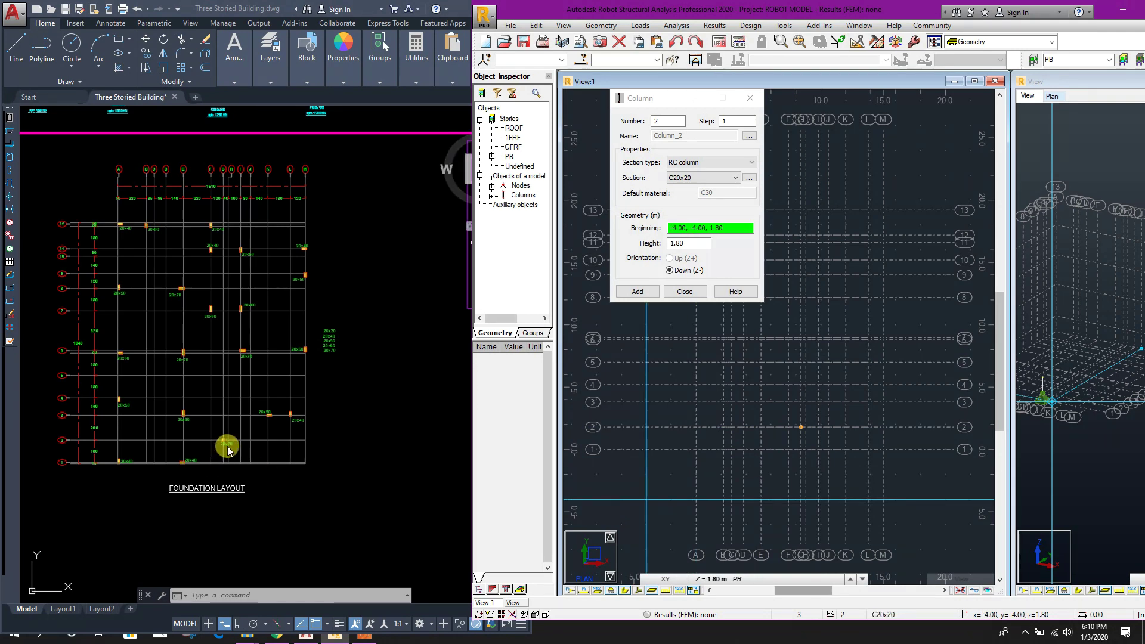
Change the column section to C20x40 and place a column at grid intersection A–1.
click(704, 178)
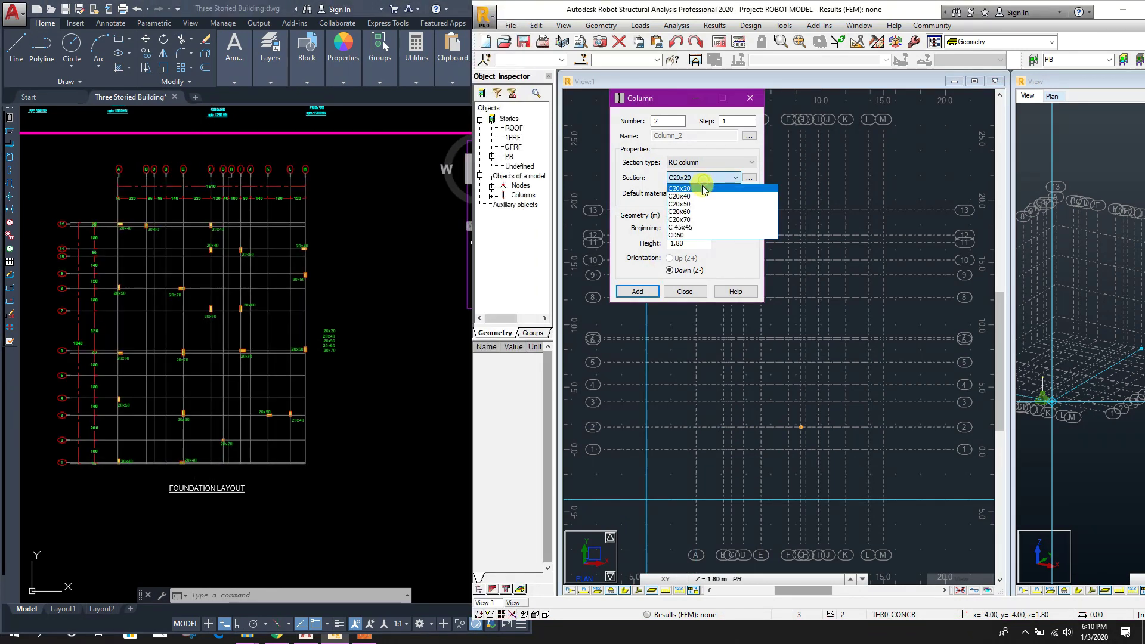
click(680, 196)
click(319, 432)
middle_drag(313, 469, 361, 455)
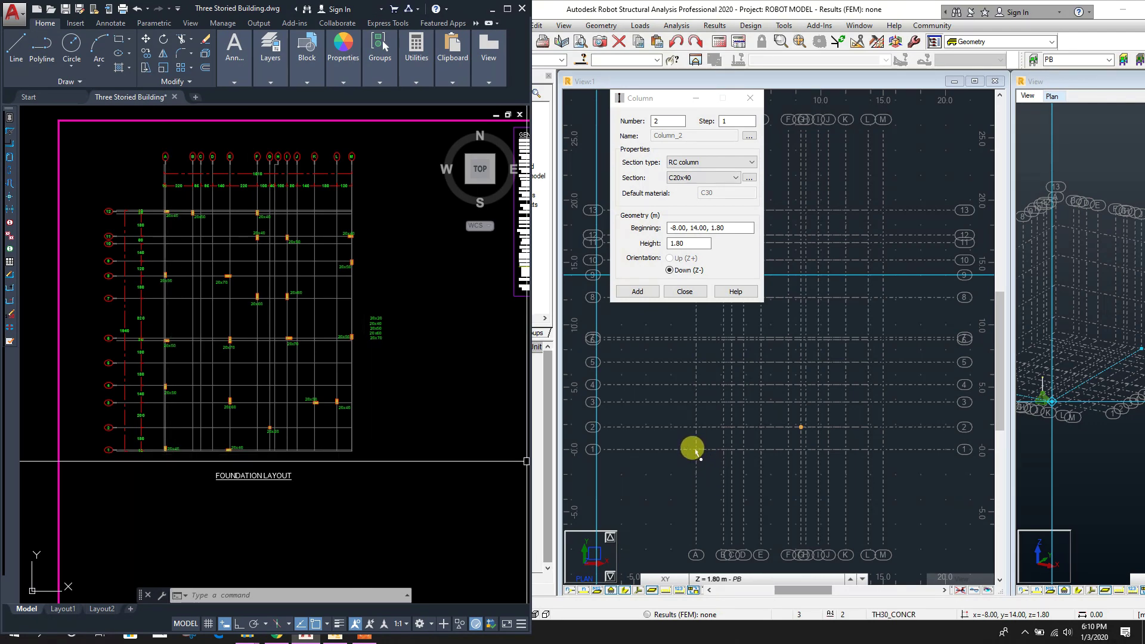
click(666, 98)
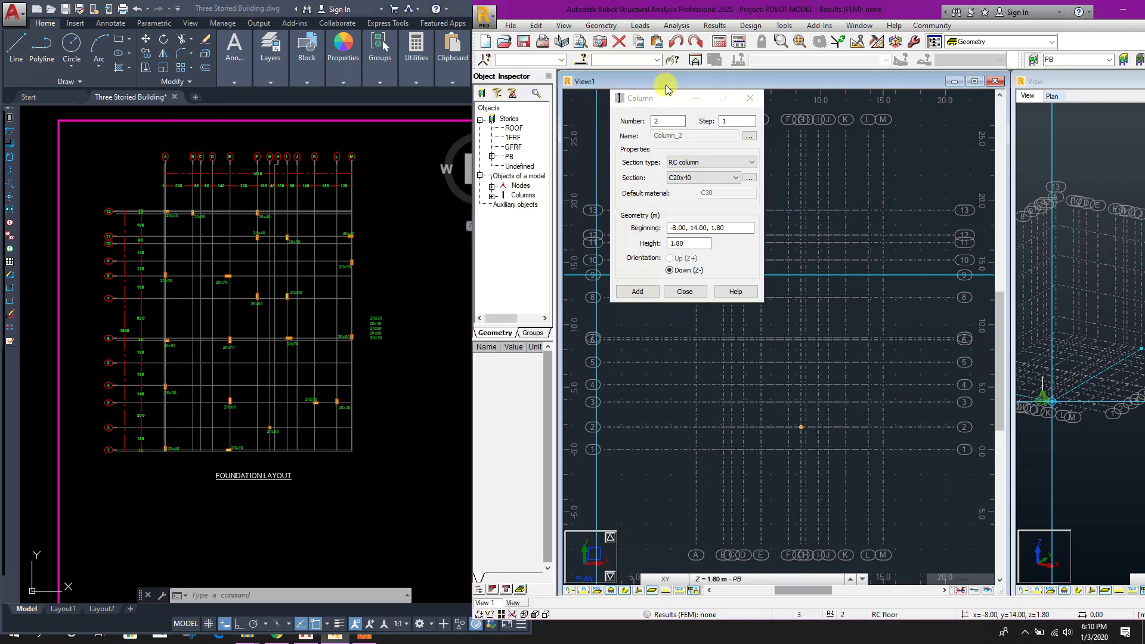
click(699, 453)
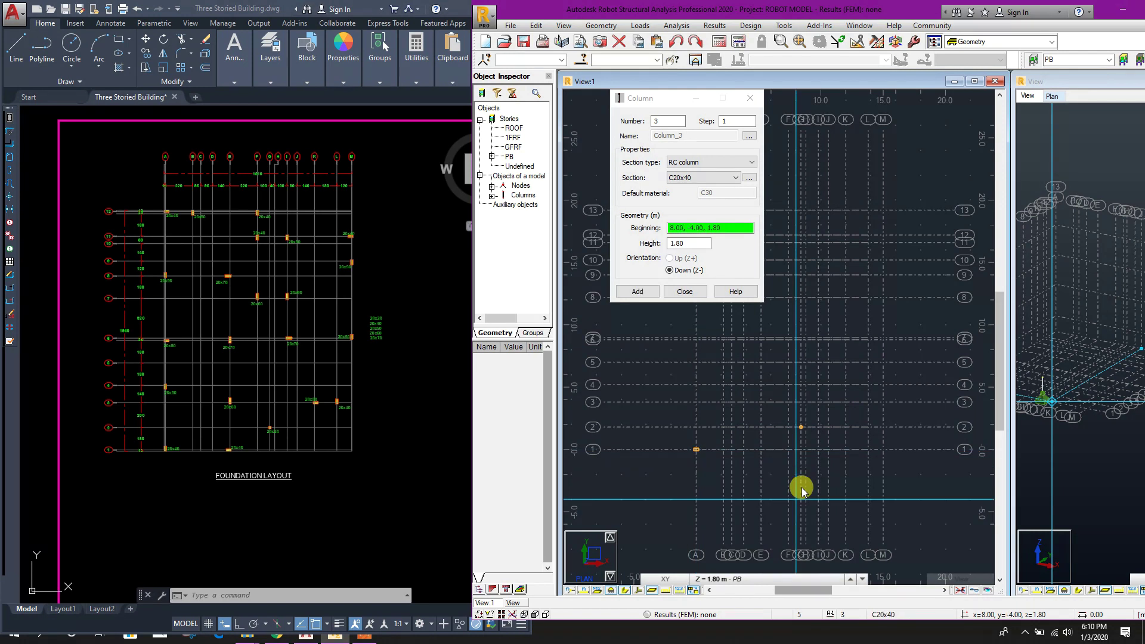
Place C20x40 columns at grid intersections A–13, F–13, F–12, M–12 and L–3, moving the Column dialog off the grid.
drag(647, 100, 870, 166)
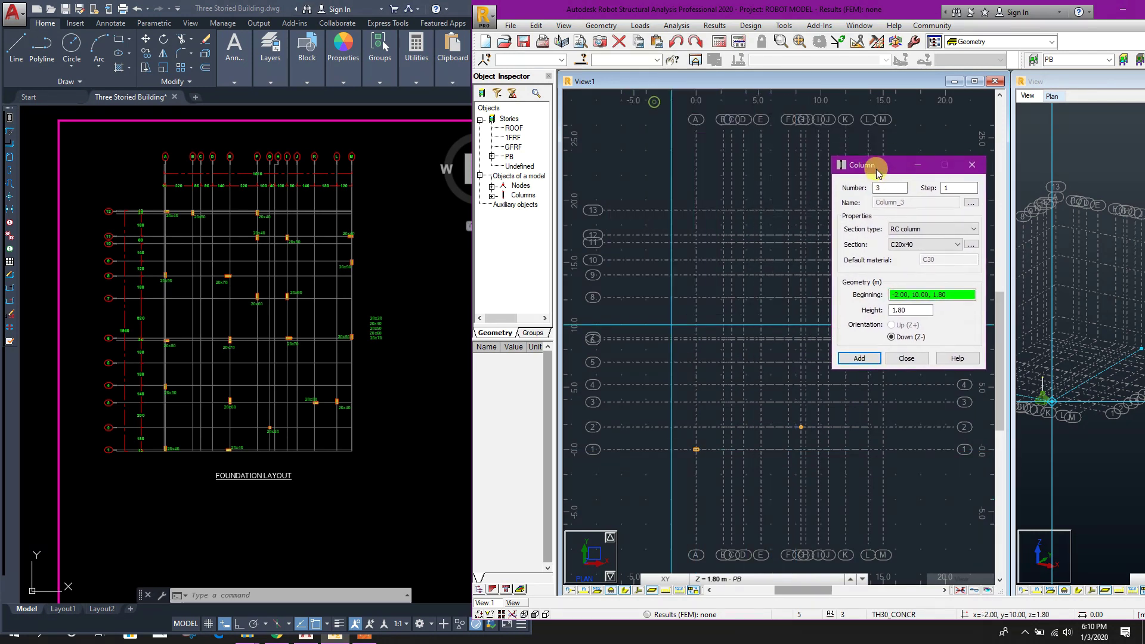
click(697, 212)
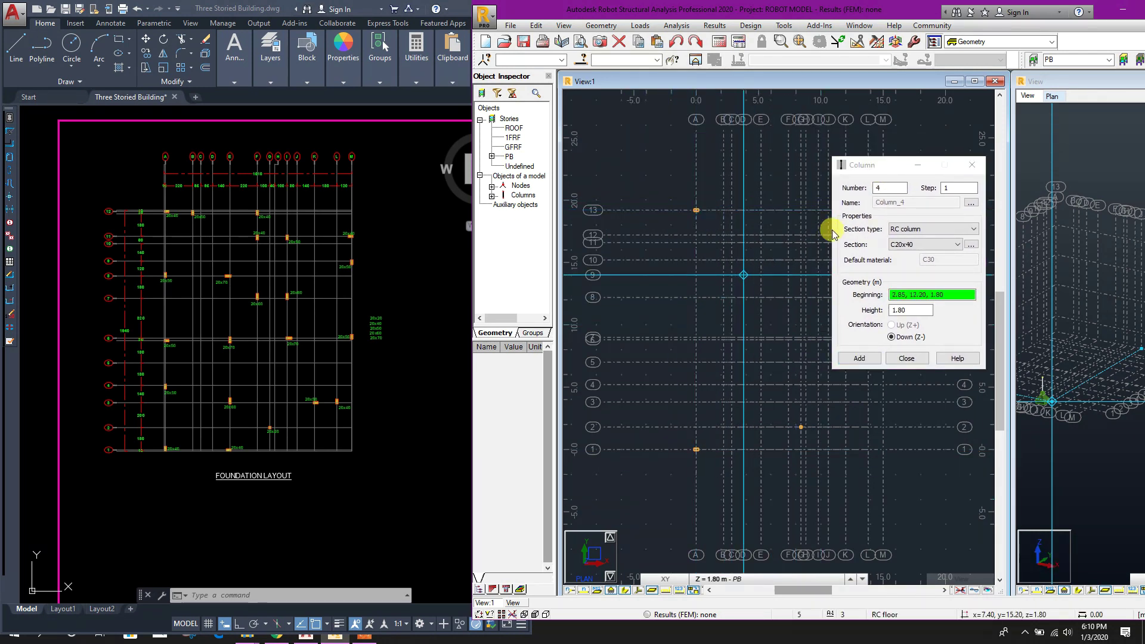
drag(884, 165, 991, 174)
click(789, 210)
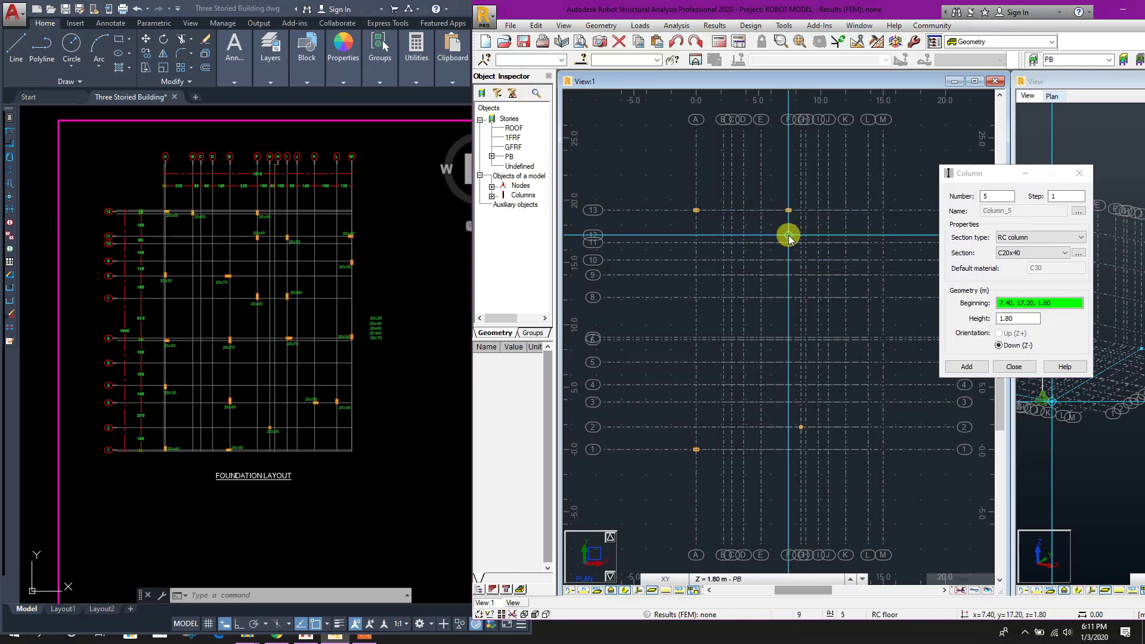
click(789, 235)
click(884, 235)
click(868, 402)
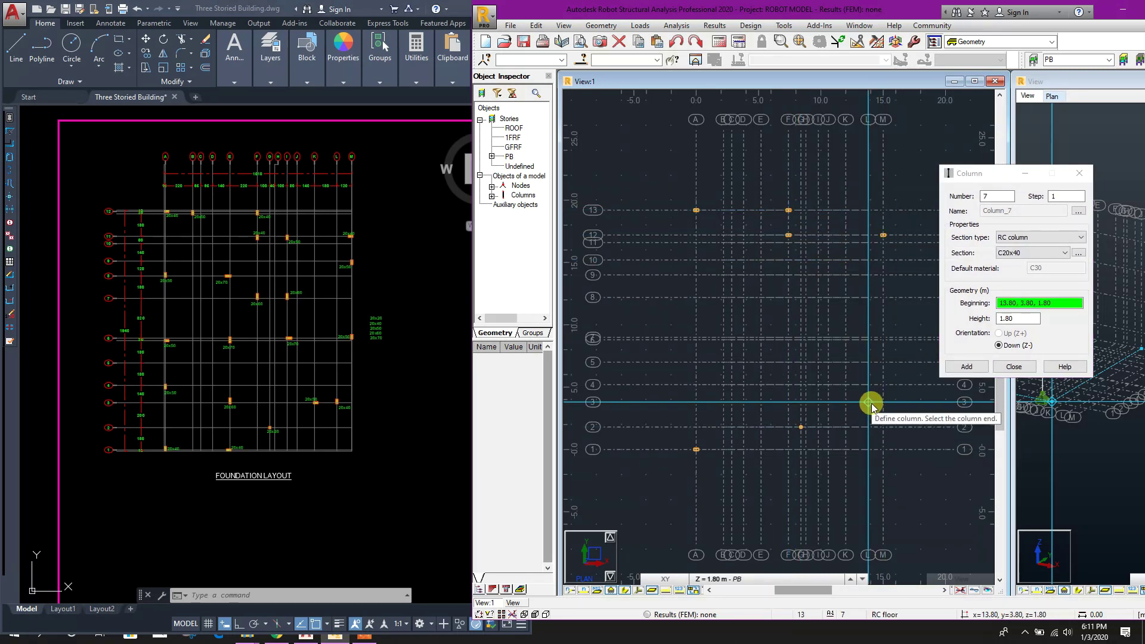
Change the column section to C20x50 and place columns at grid intersections A–9, A–6, A–4, I–12, M–10, M–7 and B–13.
click(1032, 253)
click(1023, 279)
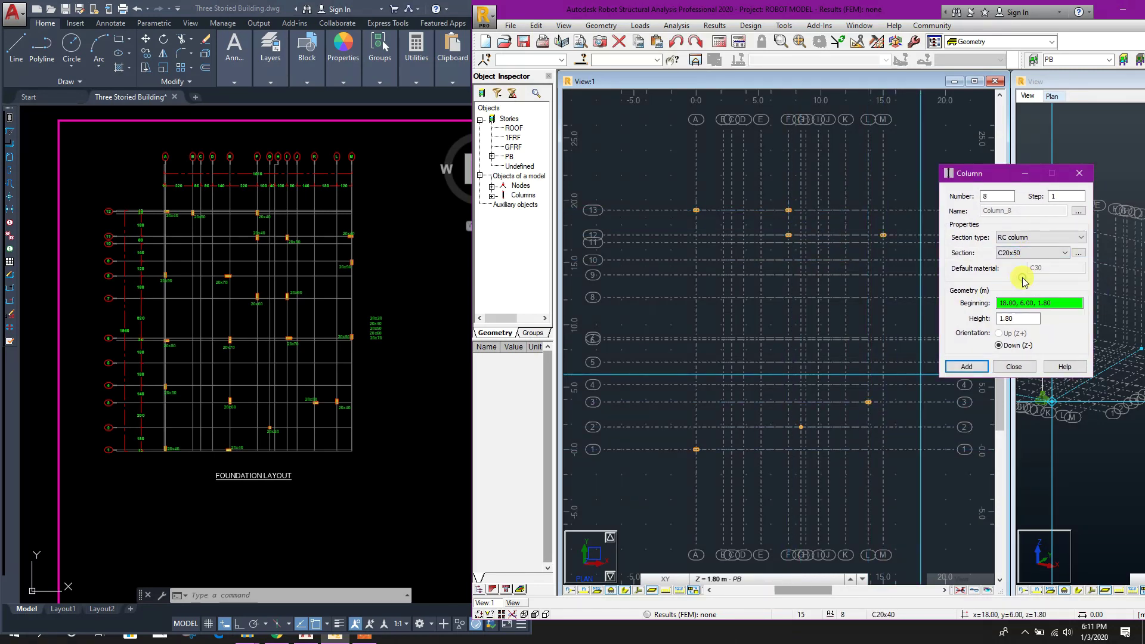
click(696, 262)
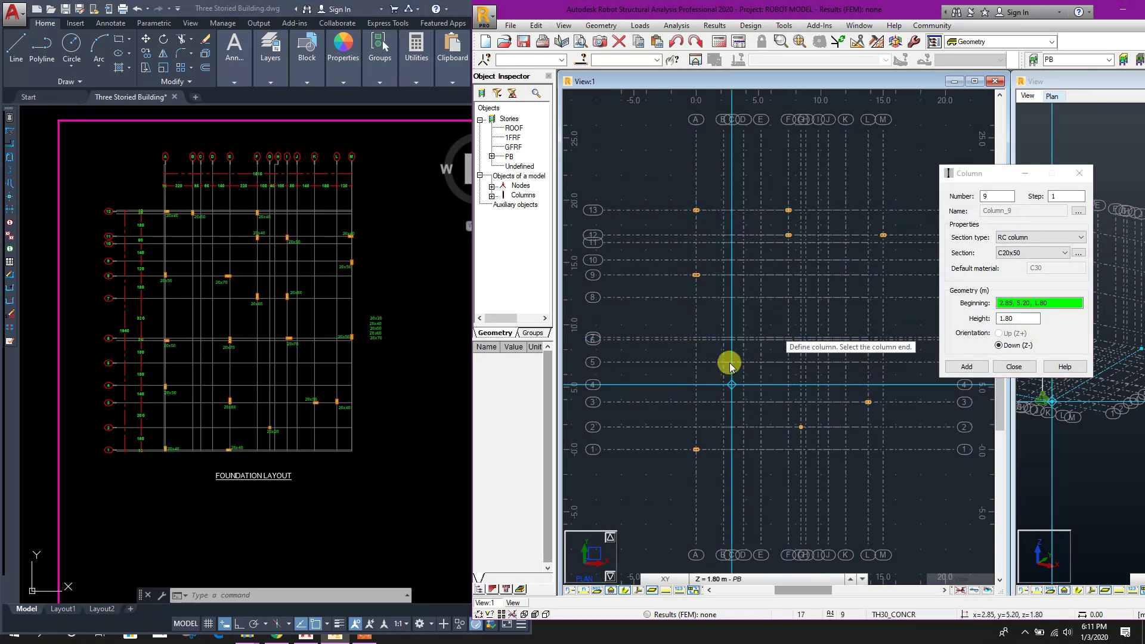
click(697, 339)
click(696, 384)
click(818, 235)
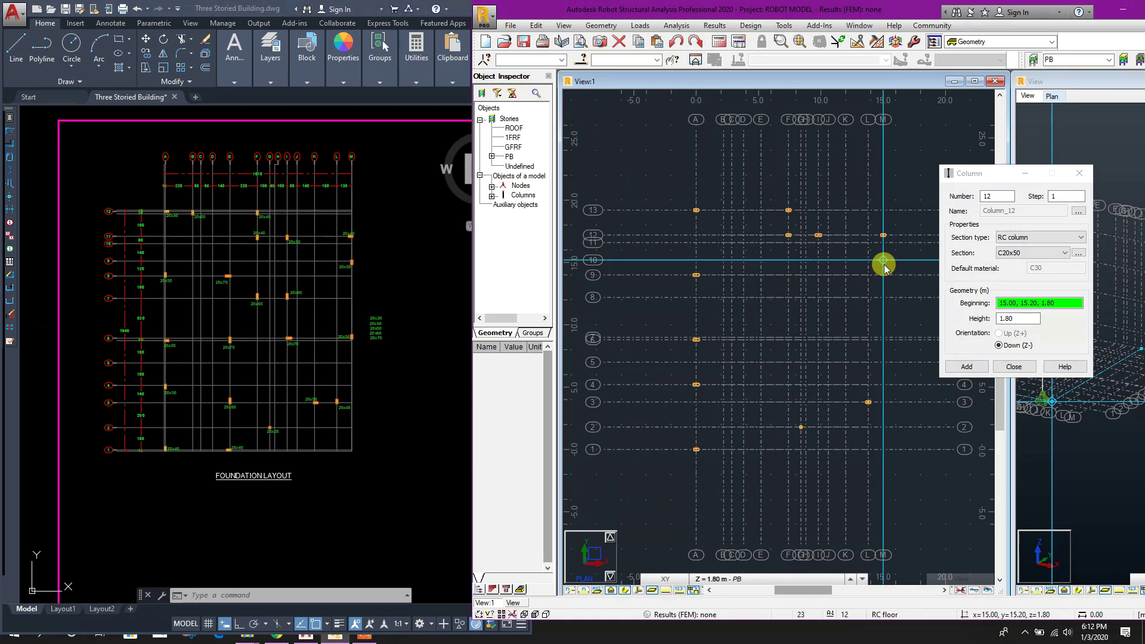
click(883, 260)
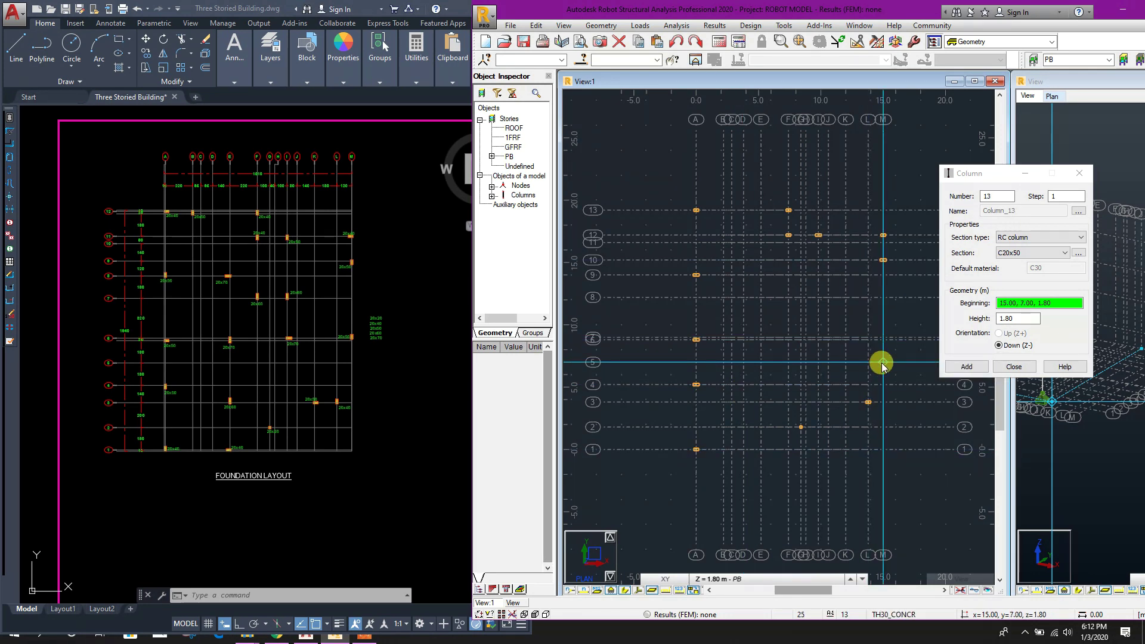
click(884, 337)
click(723, 210)
Place a column at grid intersection E–1 and C20x60 columns at E–3, F–8 and I–8.
click(1038, 253)
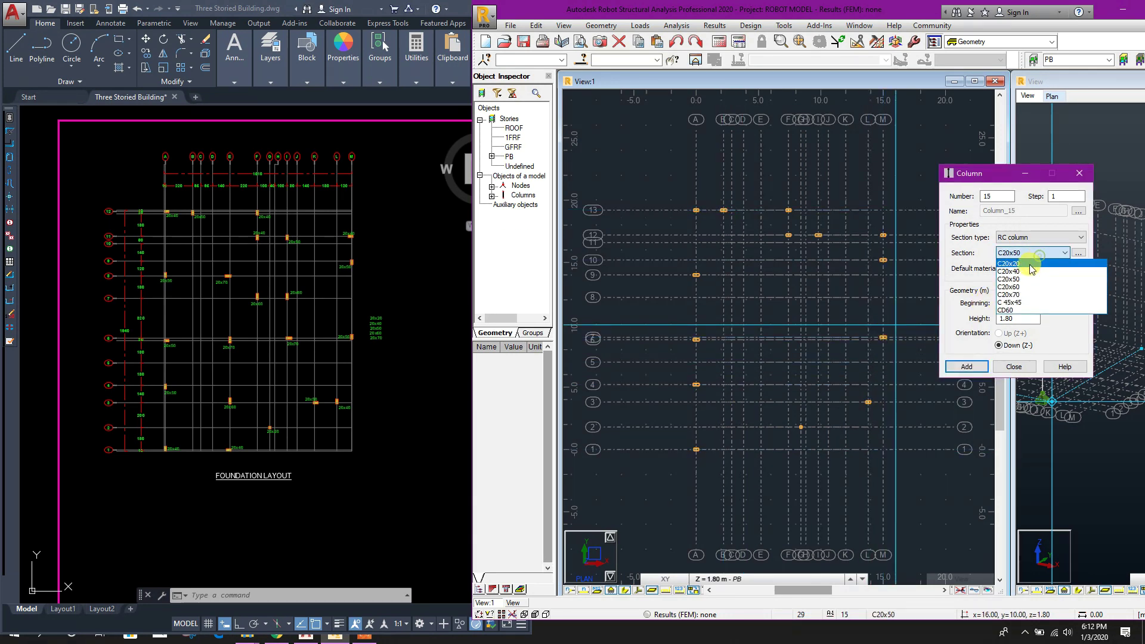
click(1009, 287)
click(761, 449)
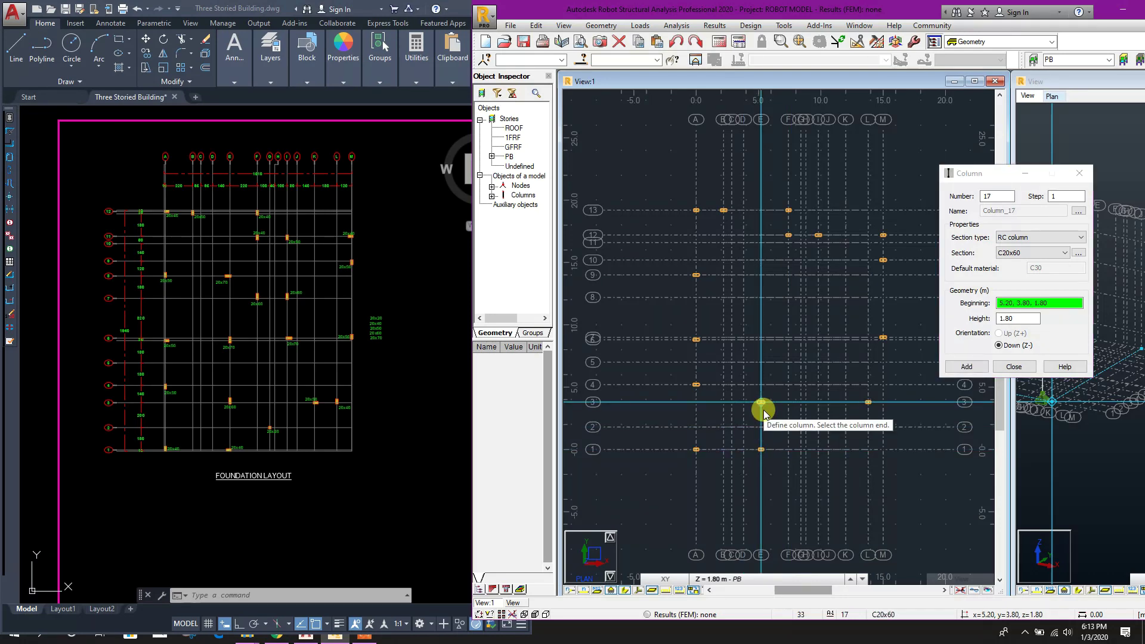
click(762, 408)
click(788, 297)
click(822, 298)
Change the column section to C20x70 and place a column at grid intersection E–9.
click(1038, 253)
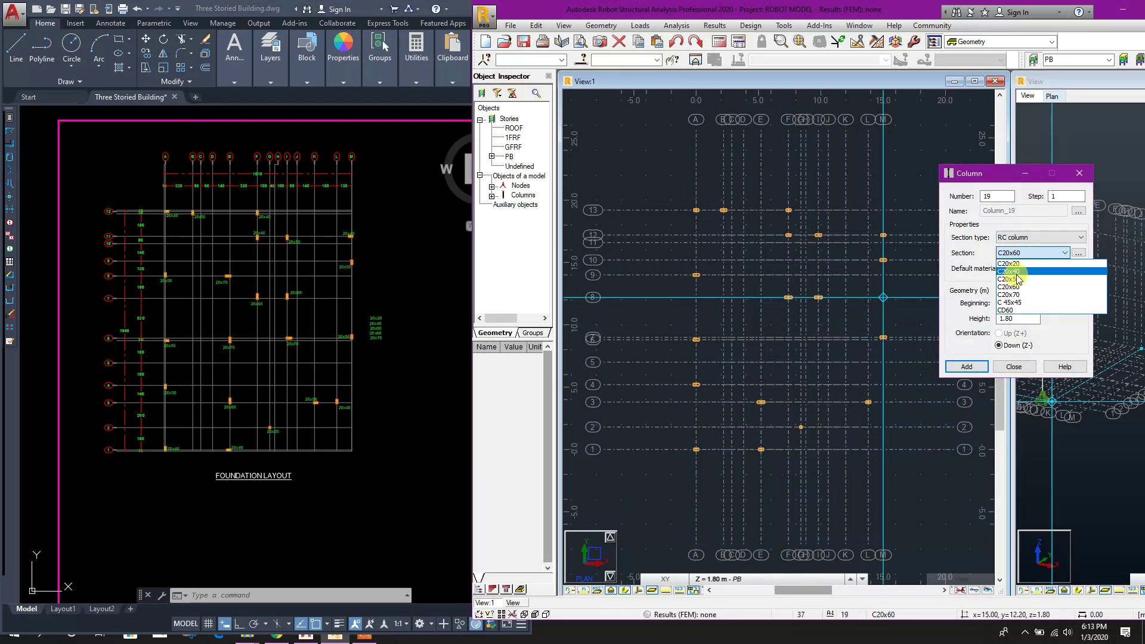
click(1008, 296)
click(761, 275)
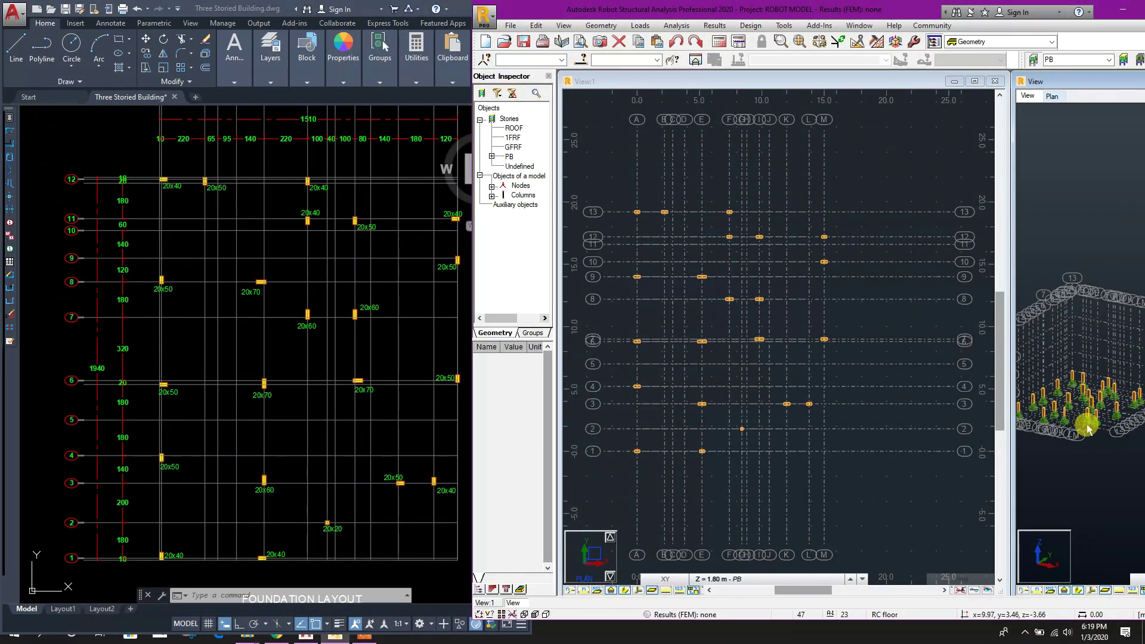
Examine the placed columns in the 3D and PB plan views against the AutoCAD foundation layout.
shift+middle_drag(1088, 429, 1112, 414)
scroll(1112, 411, up, 2)
click(887, 394)
middle_drag(833, 360, 834, 362)
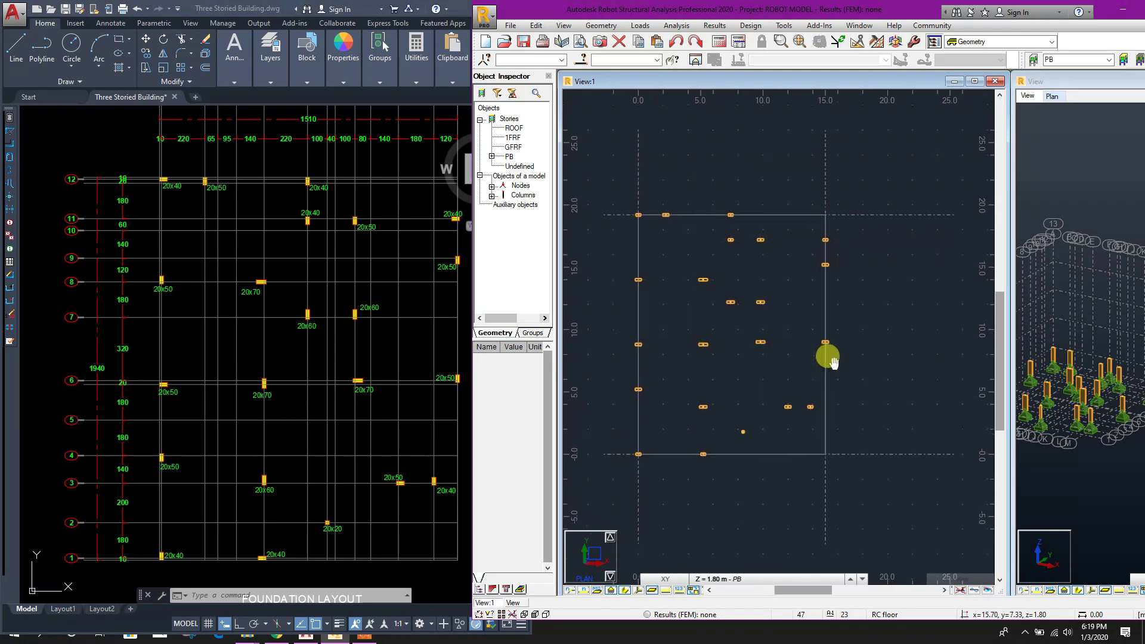
click(687, 261)
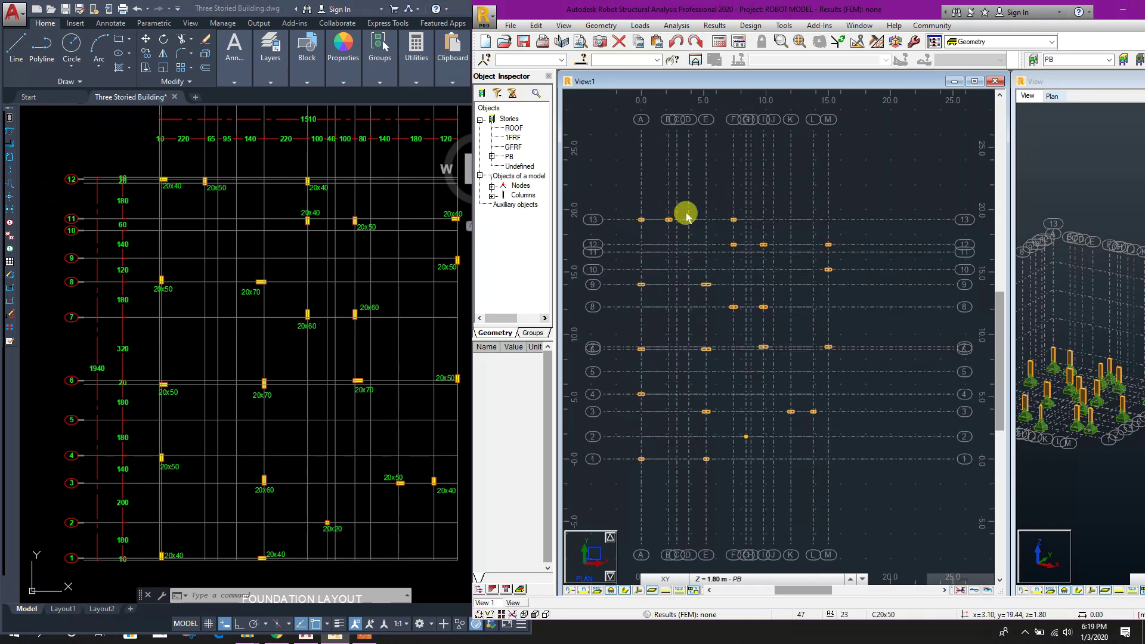
click(269, 207)
key(ctrl+a)
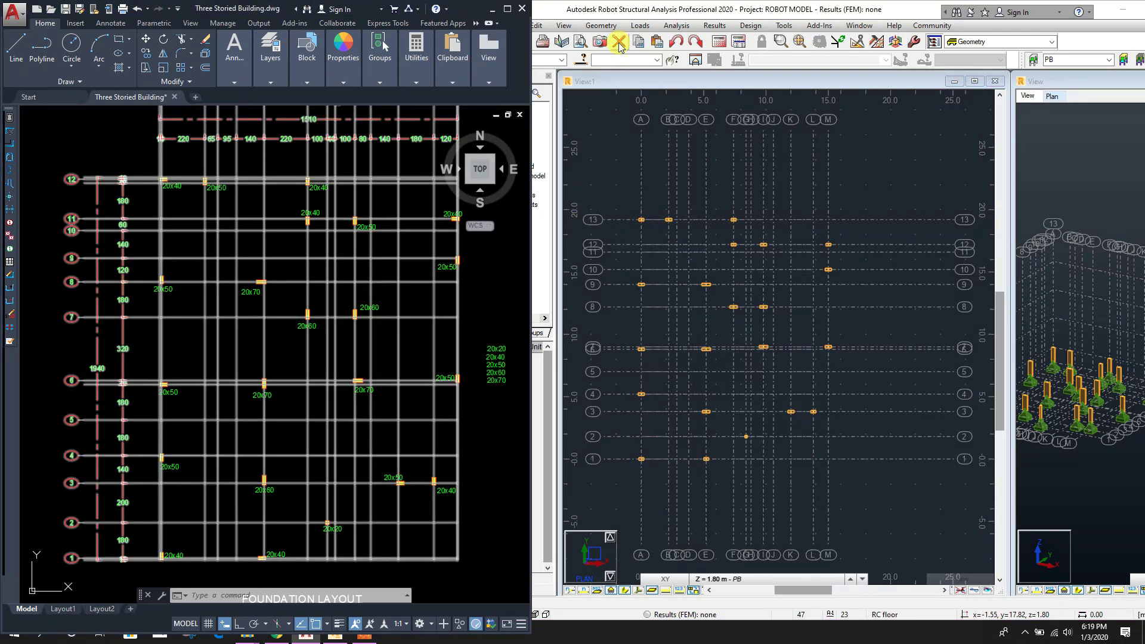
click(632, 12)
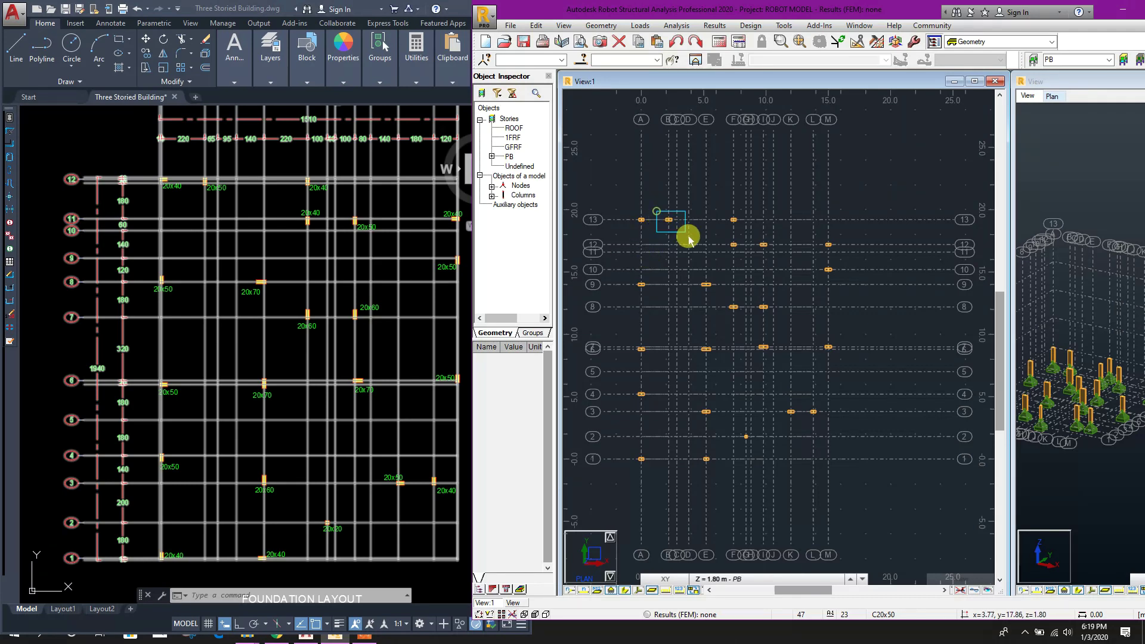
Select the columns at B–13, F–13, F–12, I–12, M–10, M–7, L–3, A–1, A–4, A–9, F–8, I–8, E–3 and E–6 in the plan.
drag(689, 239, 688, 238)
click(290, 260)
middle_drag(289, 259, 245, 271)
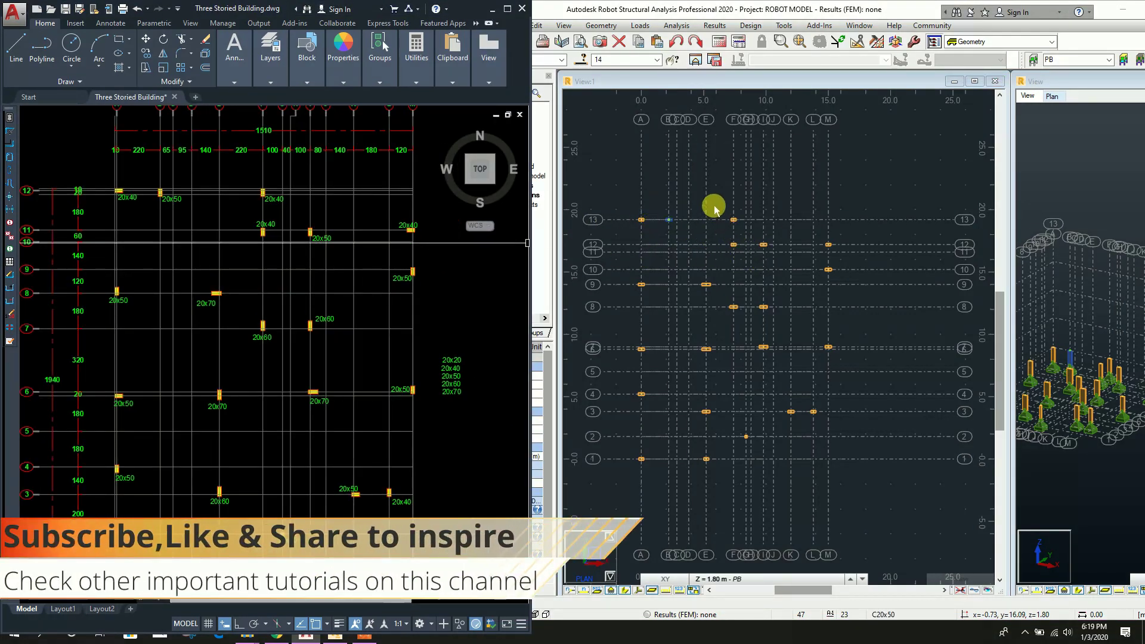
drag(714, 207, 770, 260)
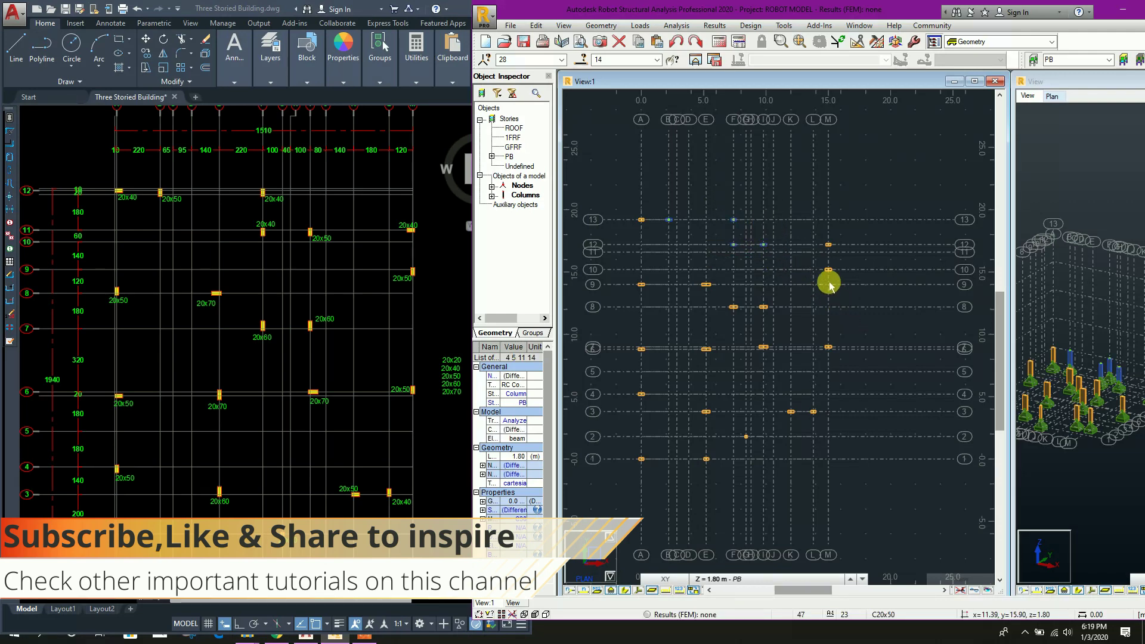
drag(812, 327, 851, 373)
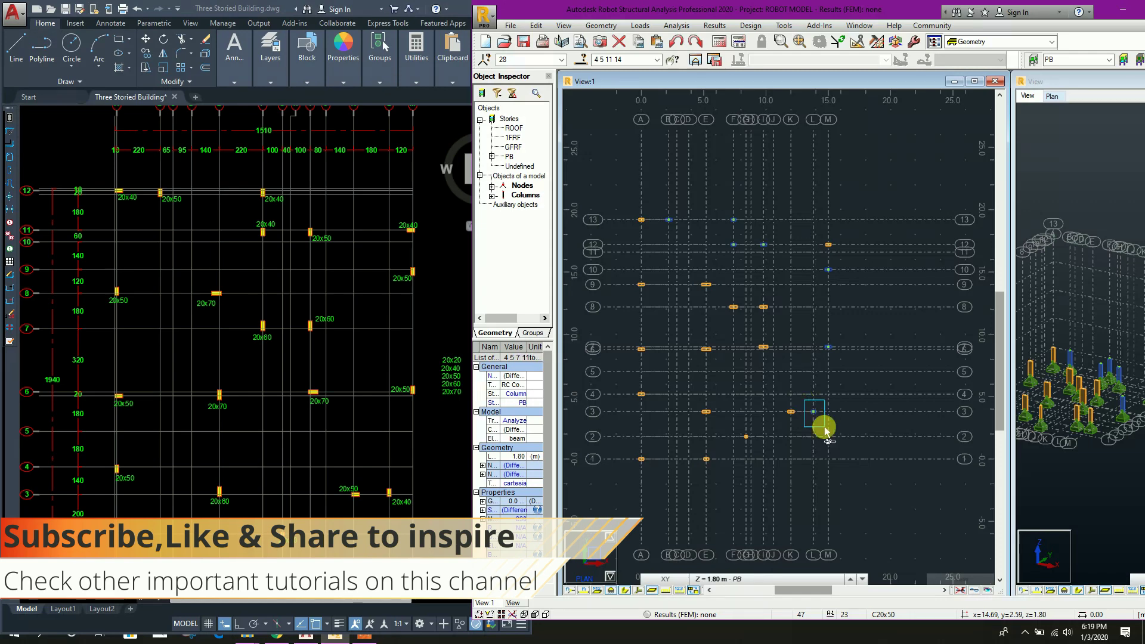
drag(825, 429, 827, 430)
drag(622, 381, 664, 484)
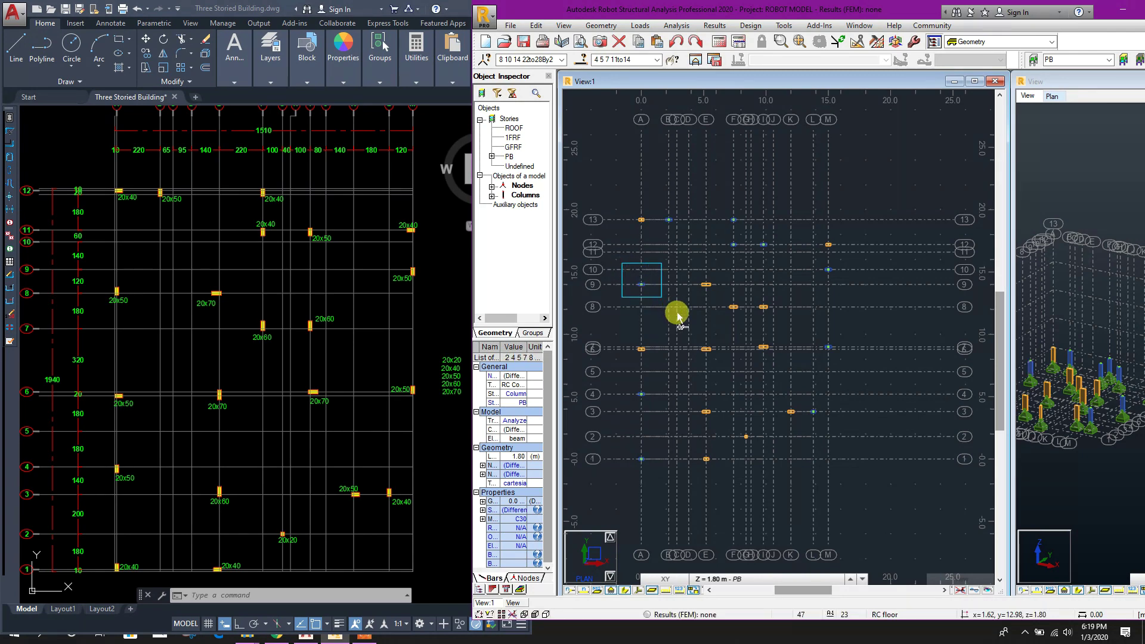
drag(723, 299, 741, 310)
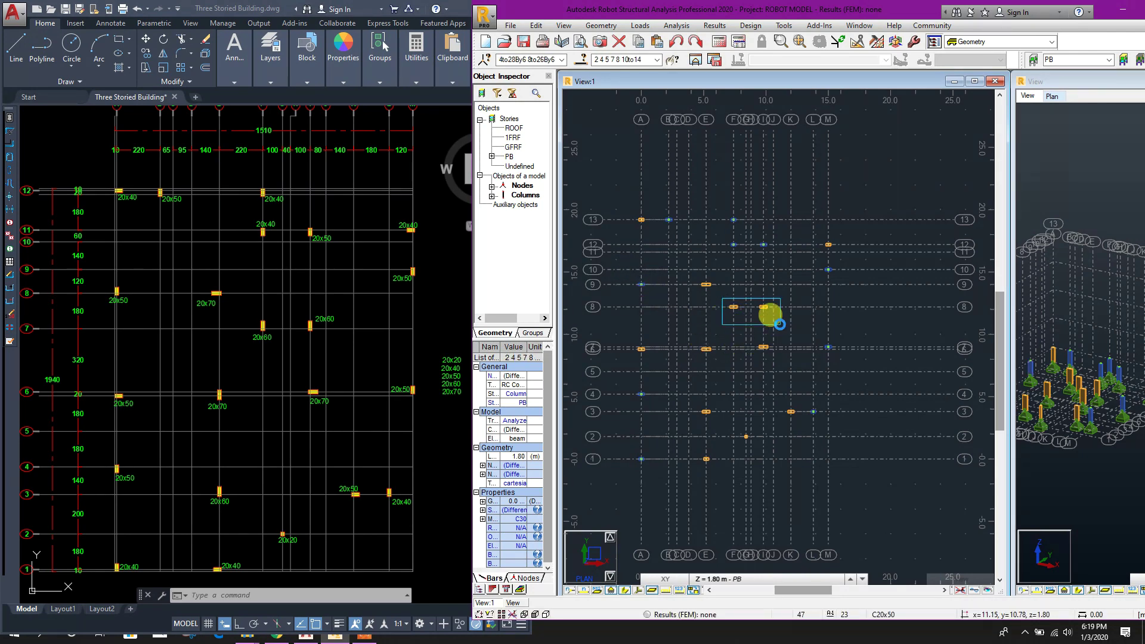
drag(721, 403, 725, 435)
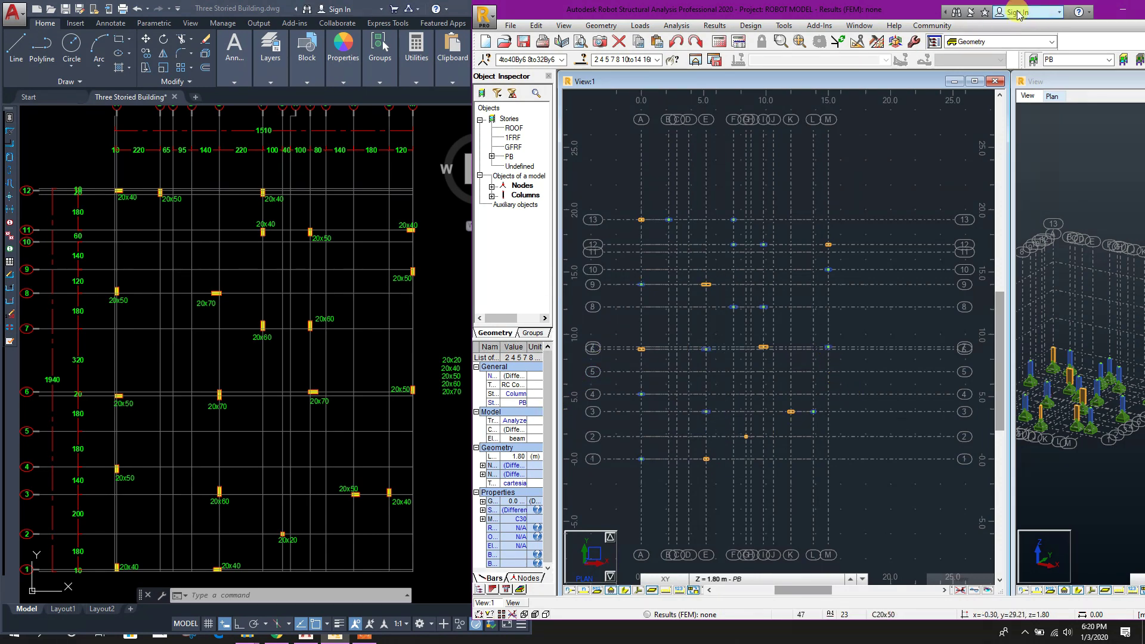
Maximize the Robot window and widen the plan view up to the Object Inspector.
drag(558, 348, 632, 348)
drag(861, 10, 586, 36)
click(880, 37)
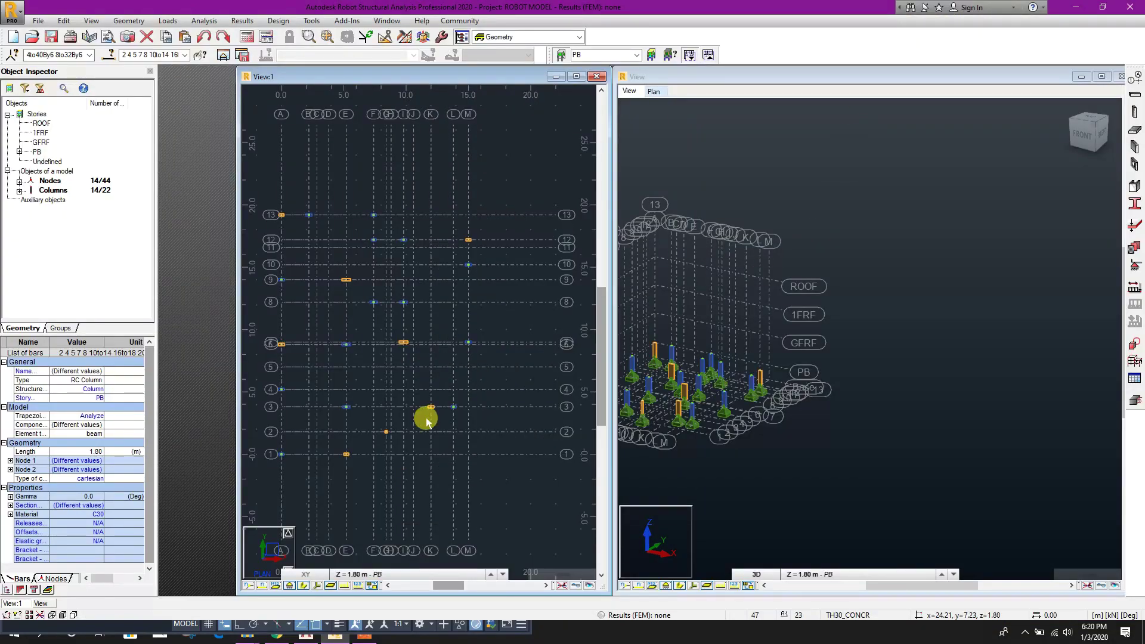
drag(237, 290, 158, 285)
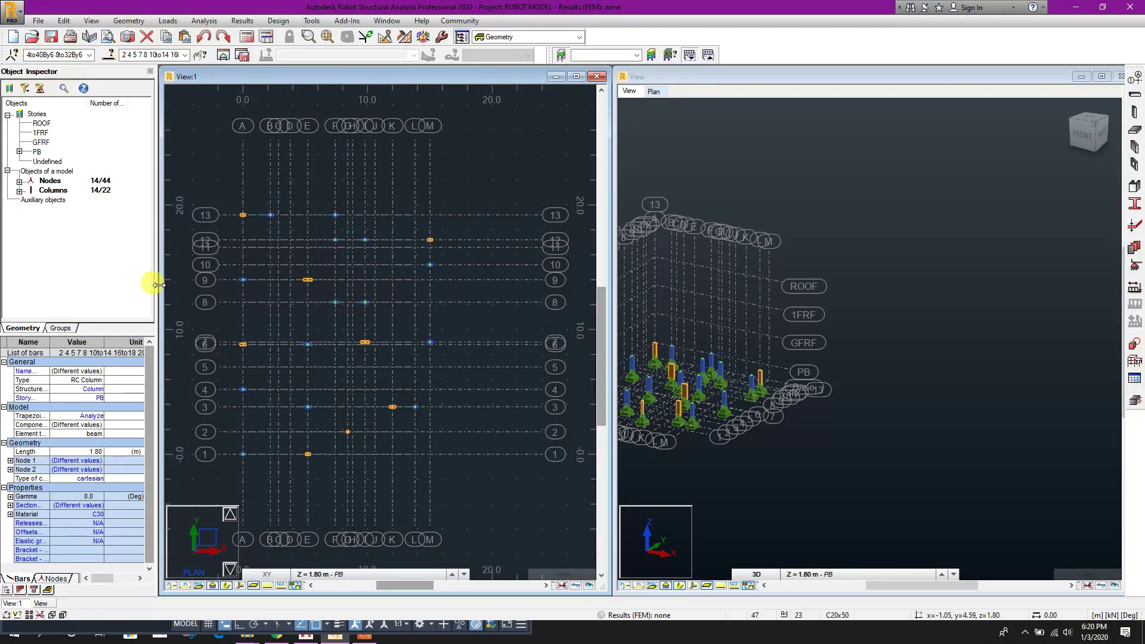
Set the Gamma angle of the selected columns to 90 degrees and clear the selection.
click(11, 497)
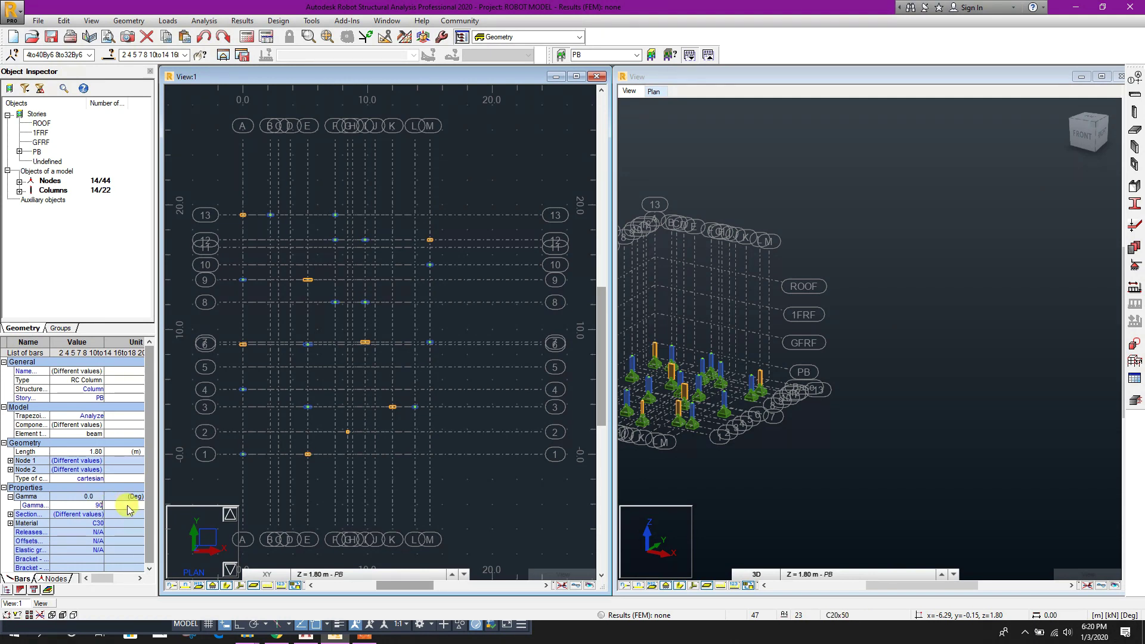
key(Return)
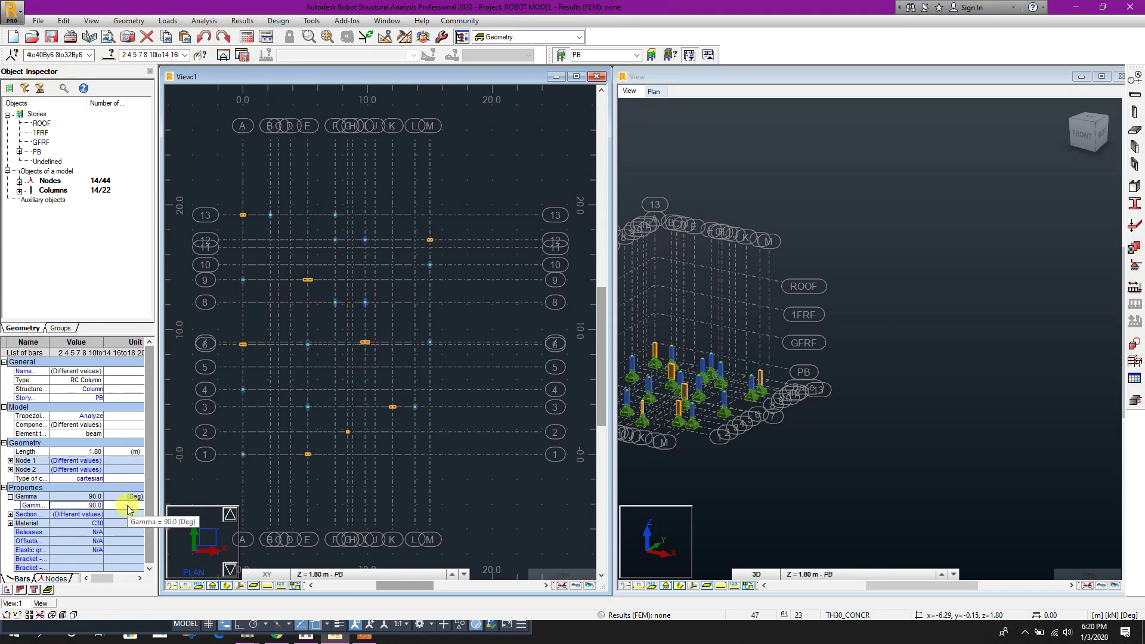
click(474, 369)
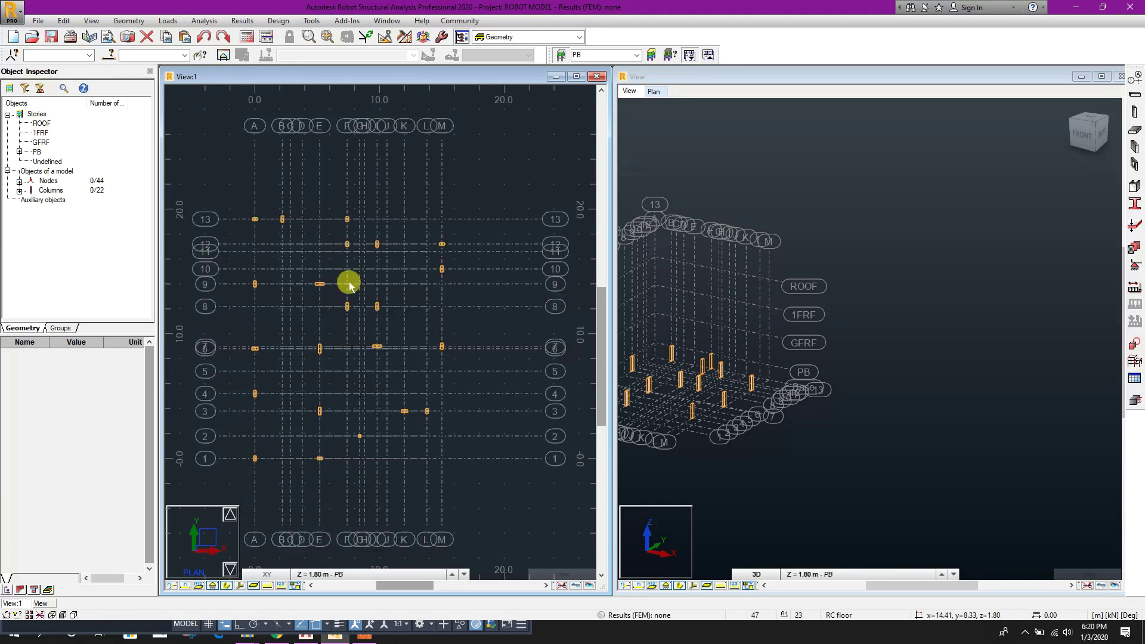
Restore the Robot window to a smaller size and place it beside the AutoCAD drawing.
scroll(289, 230, up, 1)
middle_drag(328, 391, 344, 325)
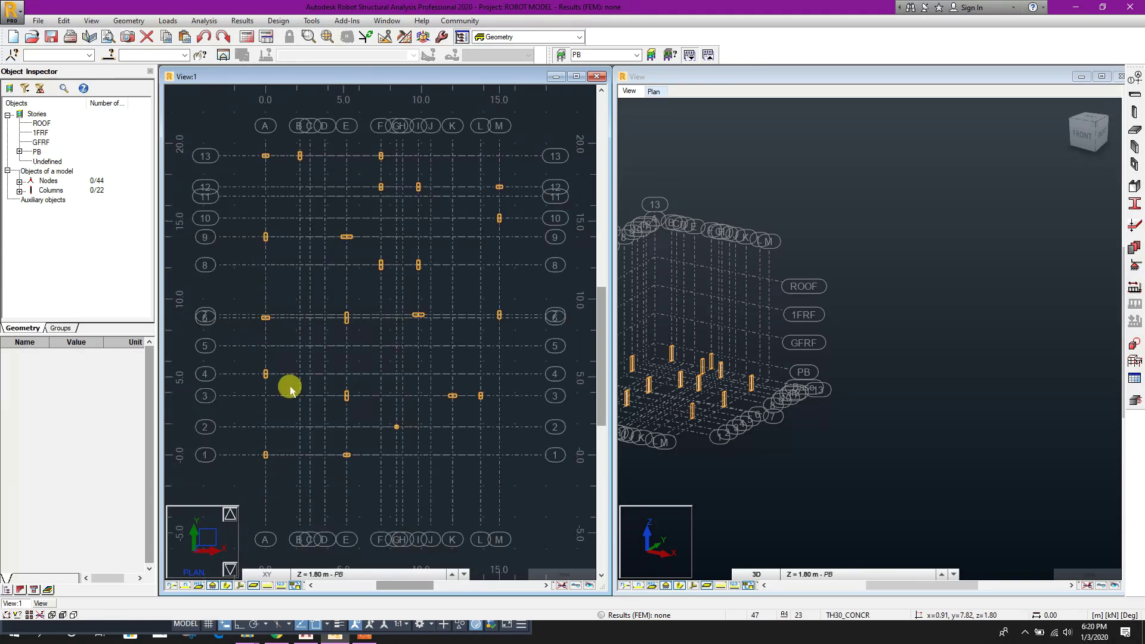
middle_drag(384, 451, 384, 462)
middle_drag(467, 438, 466, 466)
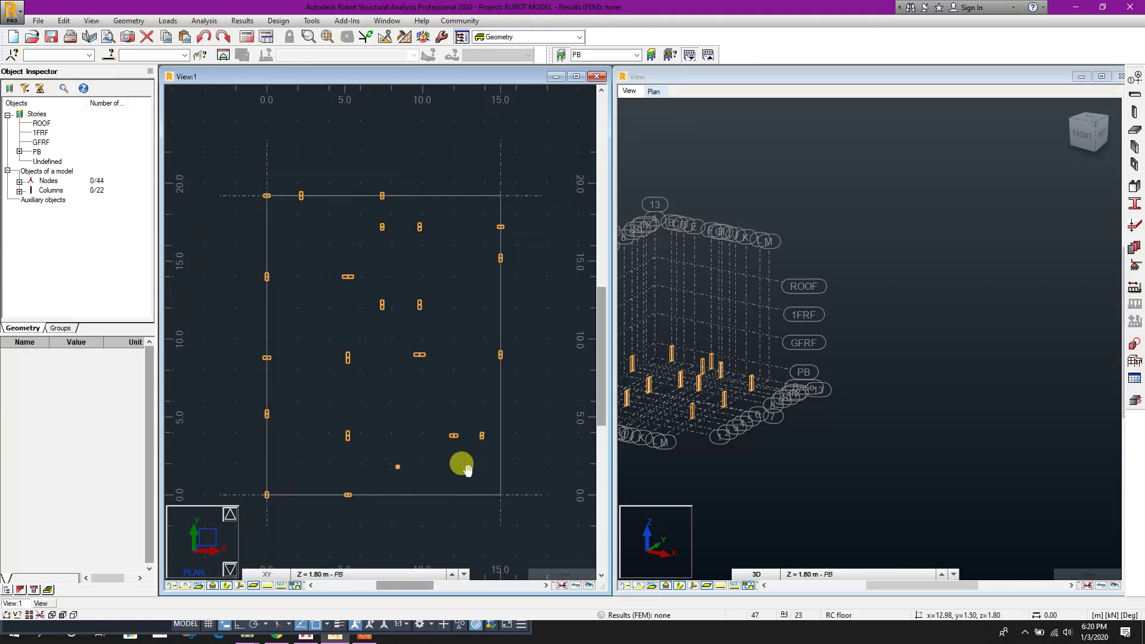
middle_drag(443, 380, 444, 391)
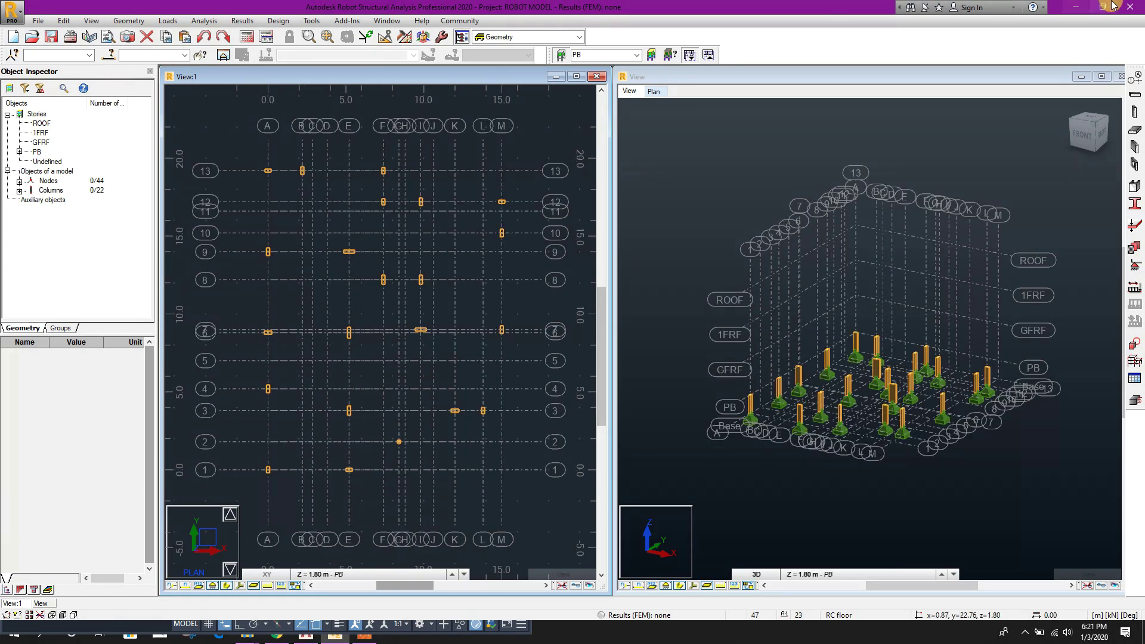
click(1102, 6)
mouse_move(643, 43)
mouse_down()
mouse_move(887, 21)
mouse_move(833, 18)
mouse_move(844, 16)
mouse_up()
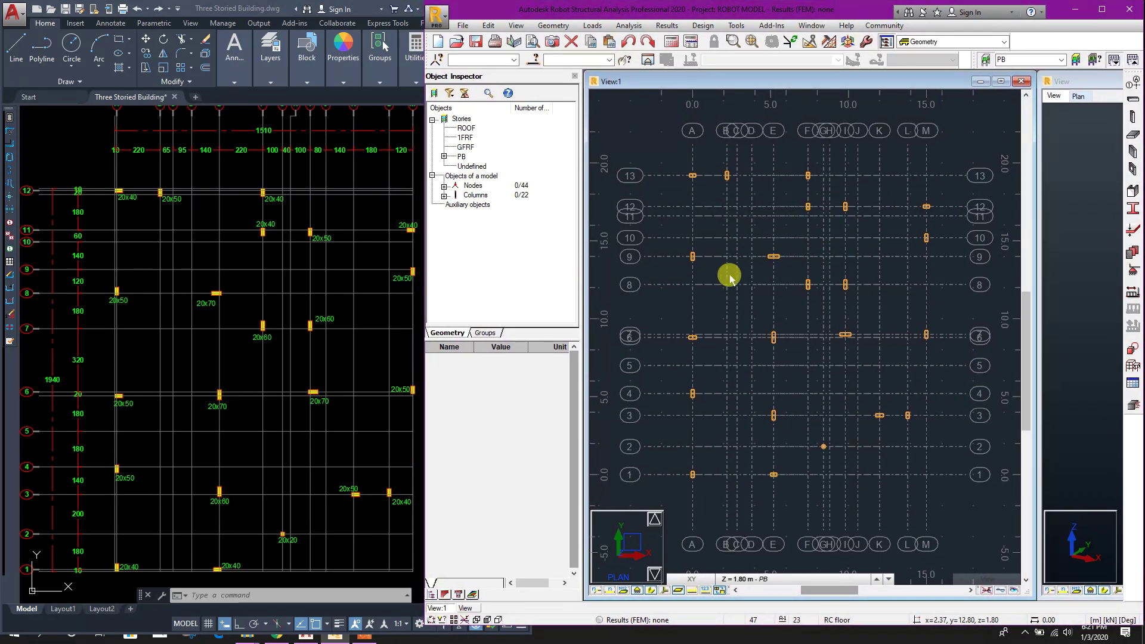
Switch to AutoCAD and bring the beam plan with the P-labelled beams into view.
click(402, 331)
scroll(354, 329, down, 5)
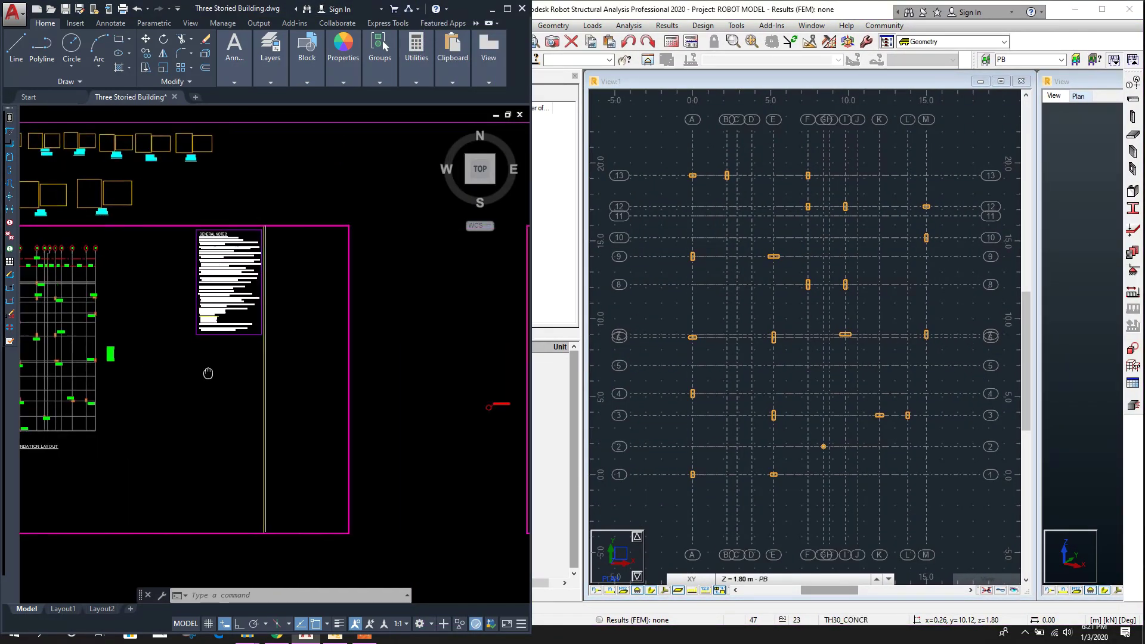
scroll(204, 381, up, 8)
middle_drag(393, 380, 292, 390)
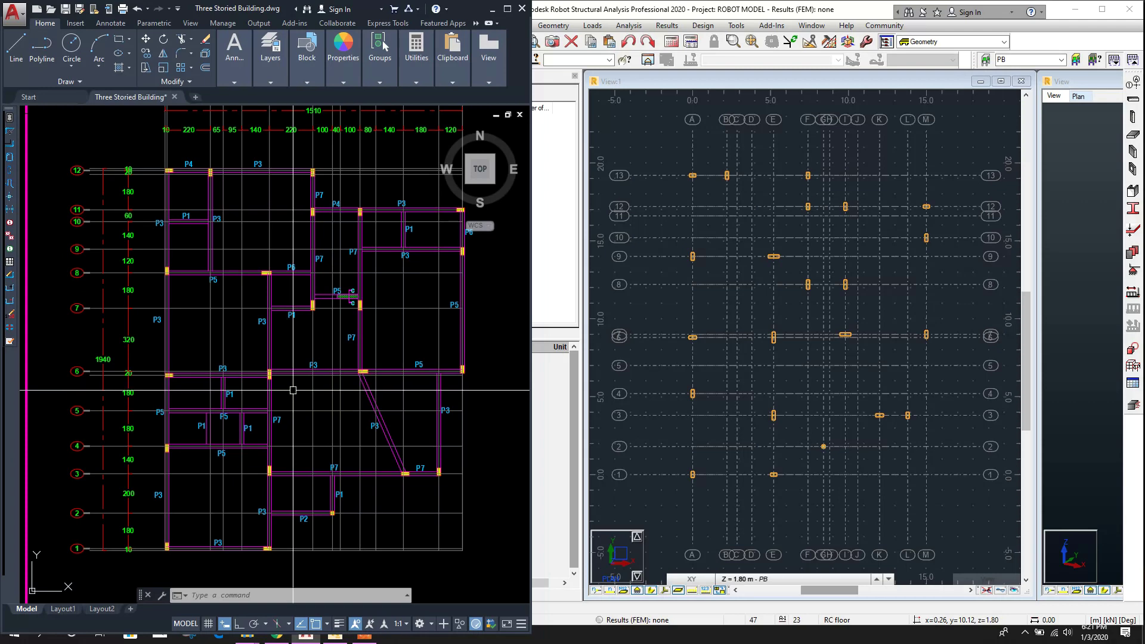
Switch to Robot, start defining beams on the PB level and set the section type to RC beam.
click(566, 366)
click(691, 253)
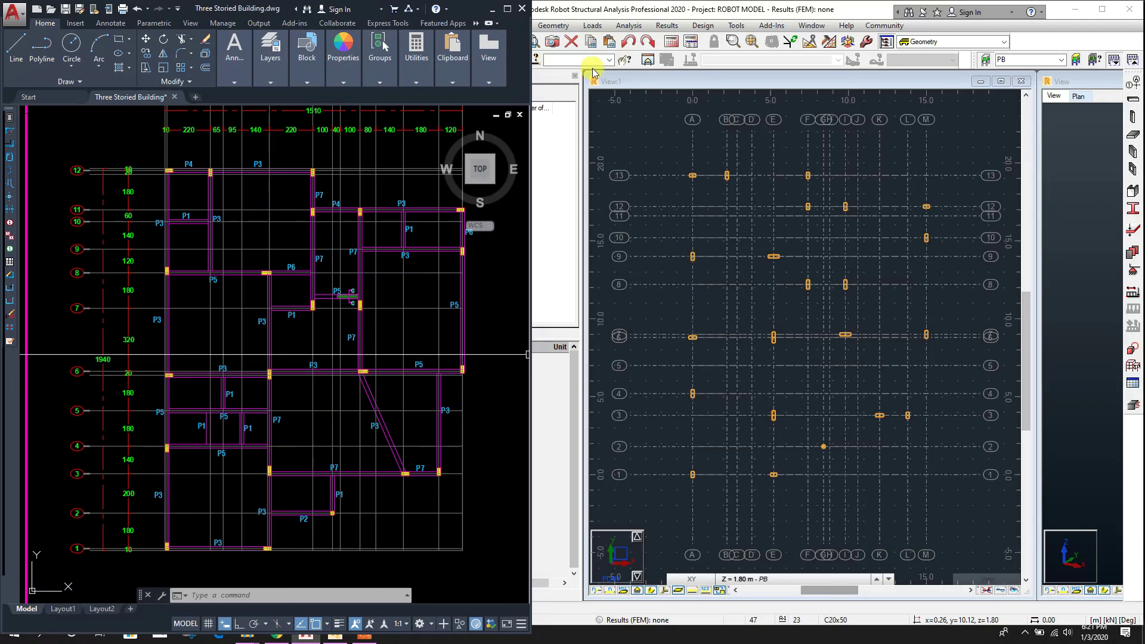
click(554, 25)
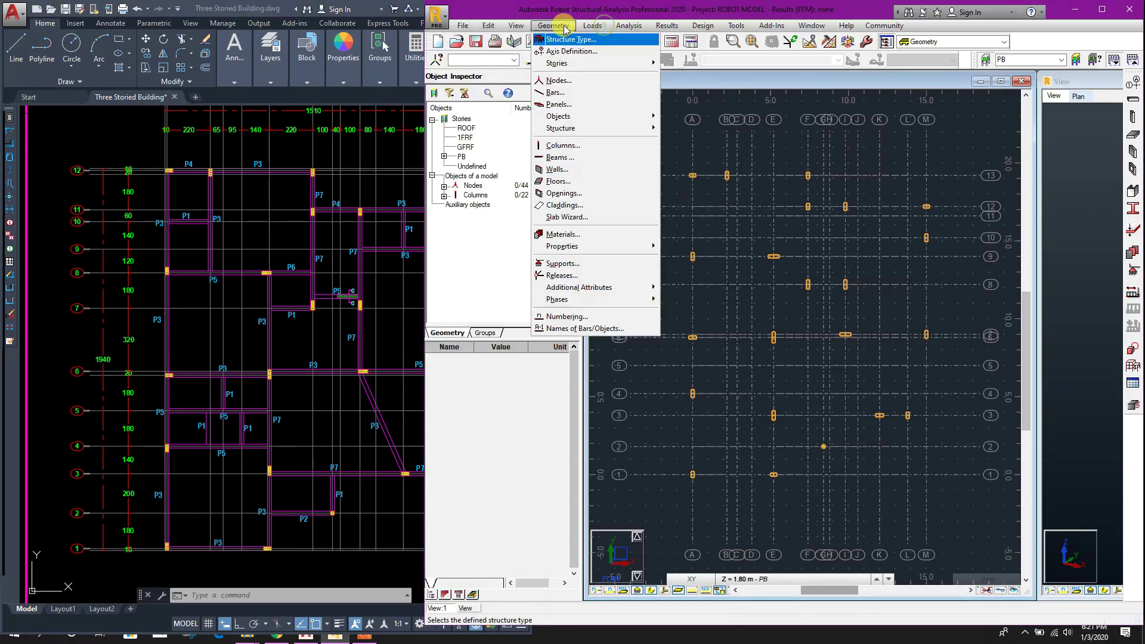
click(558, 158)
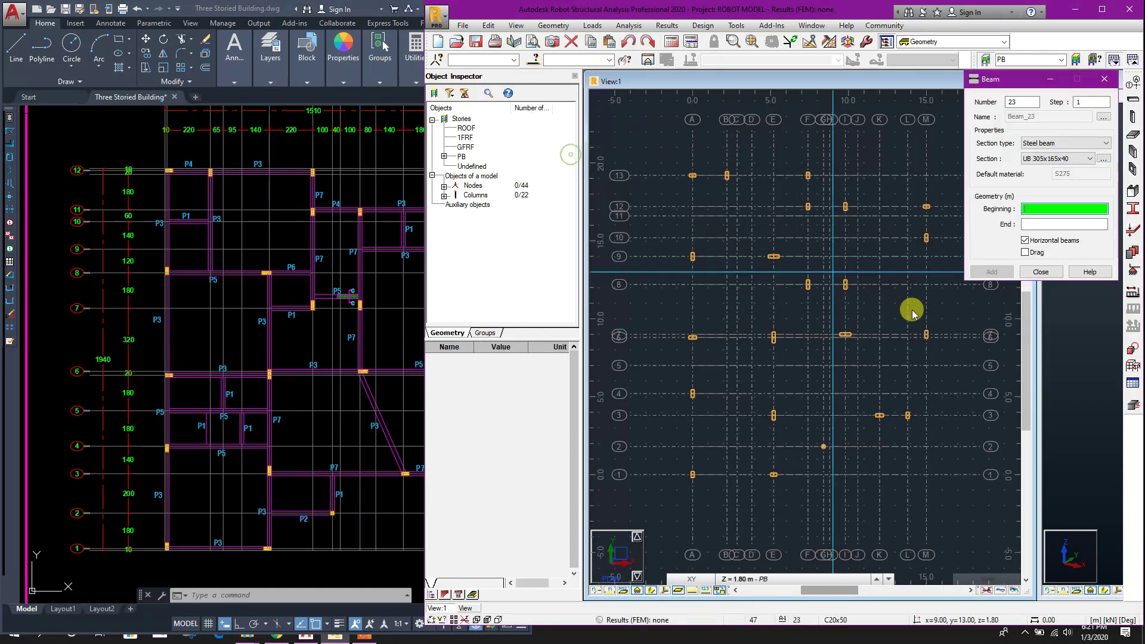
click(1062, 143)
click(1038, 162)
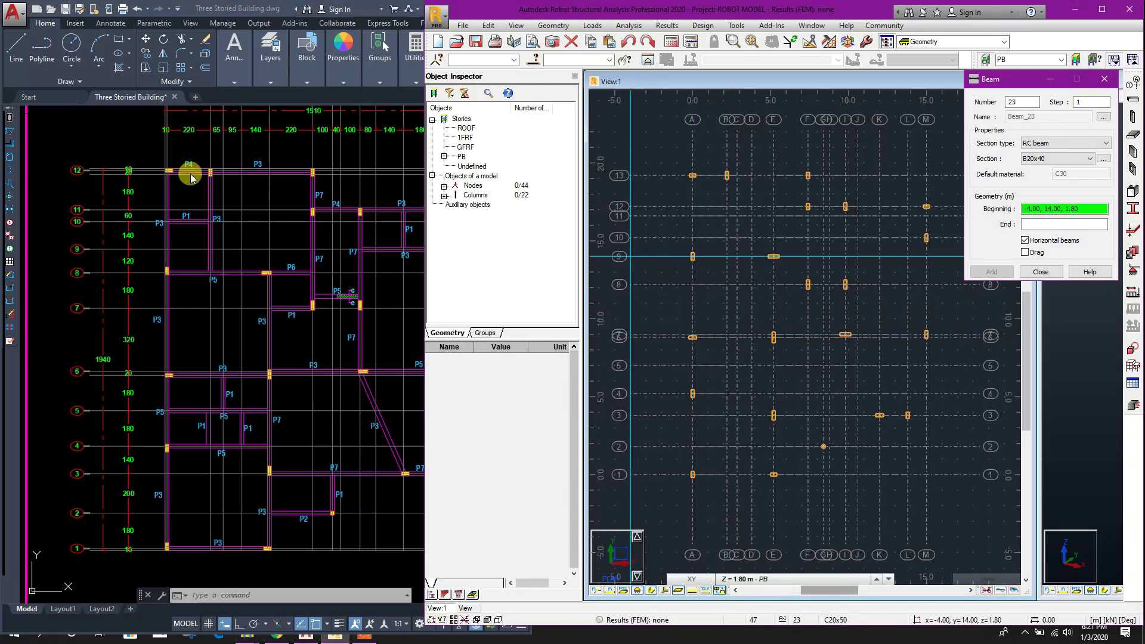
Choose section B20x50 and add beams along axis 13 from A to B and from B to F.
click(1090, 158)
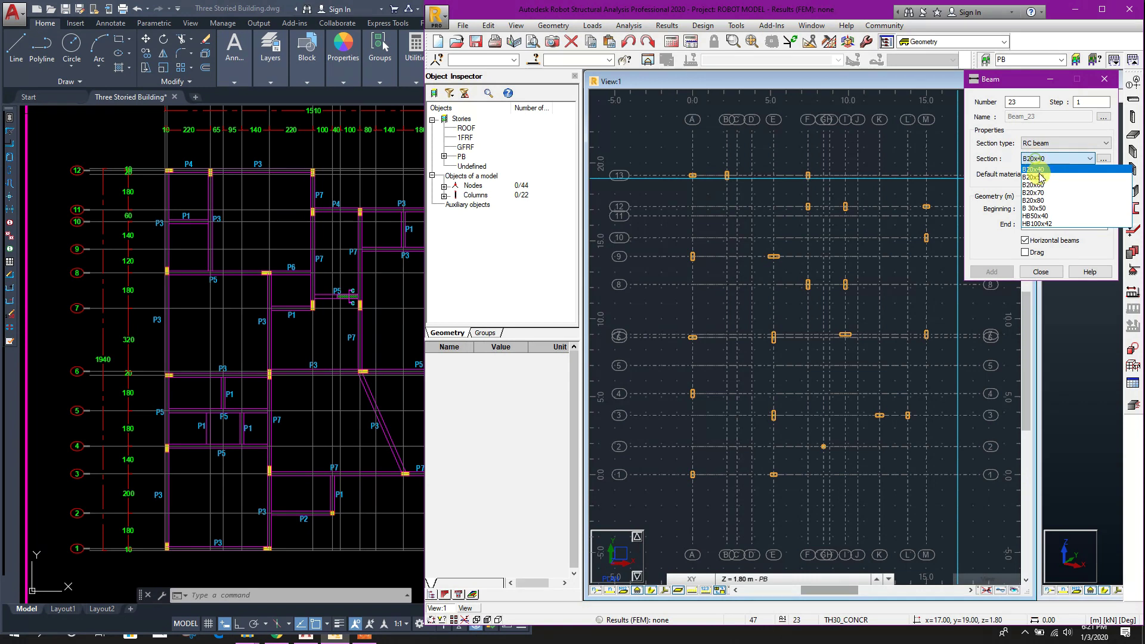
click(1050, 179)
click(693, 175)
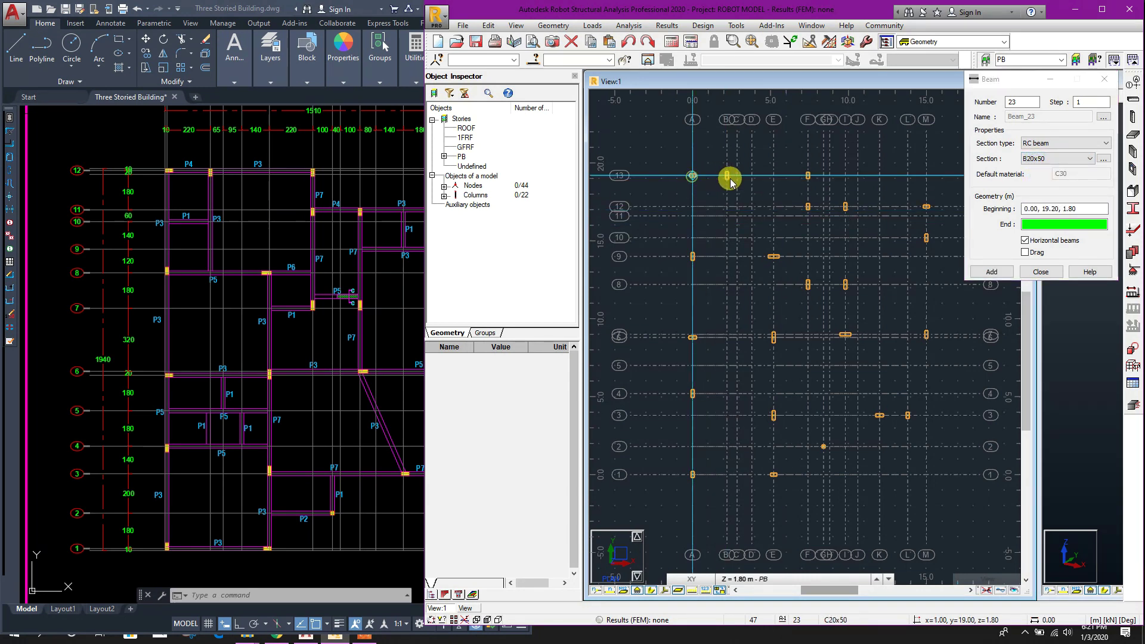
click(728, 176)
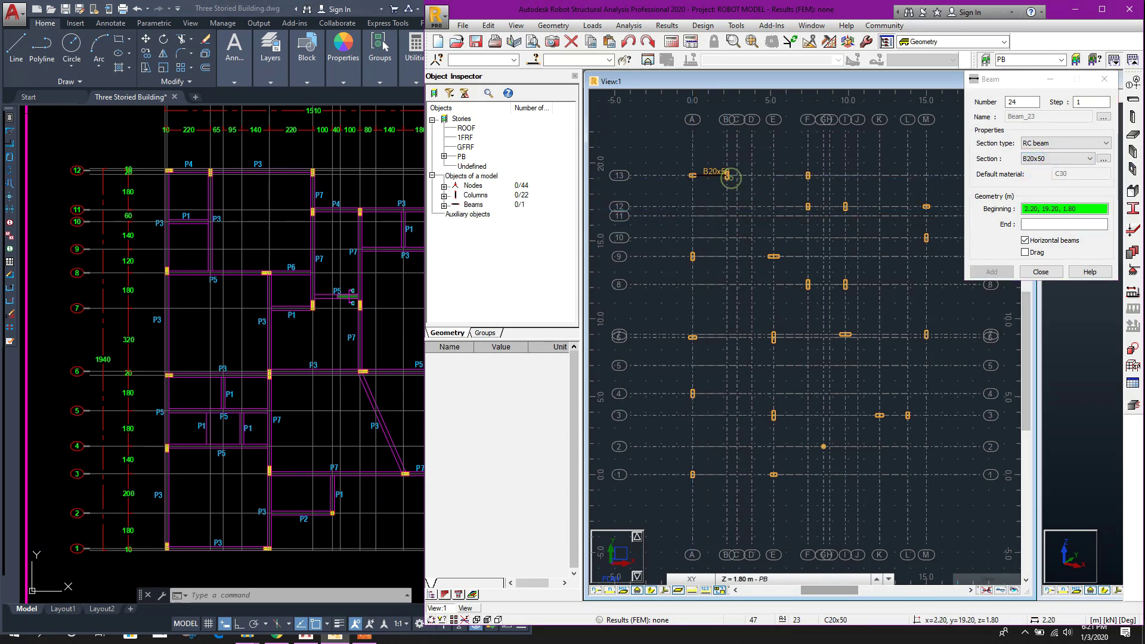
click(1025, 252)
drag(727, 175, 808, 175)
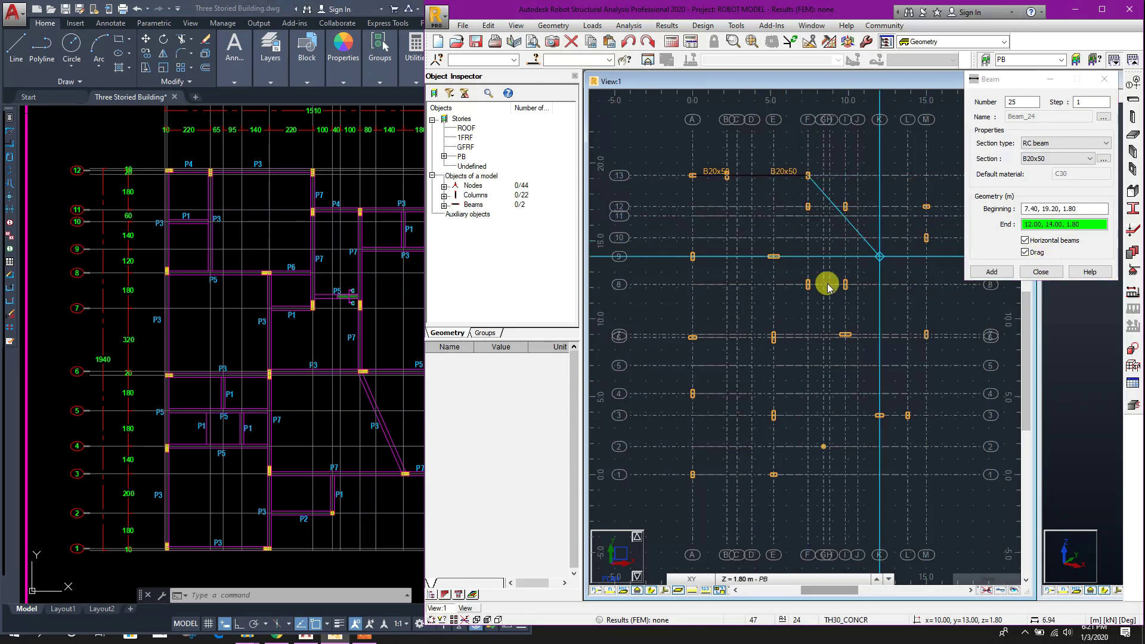
Turn off continuous beam drawing and add B20x50 beams along axis A from 13 to 9 and from 9 to 6.
click(1026, 253)
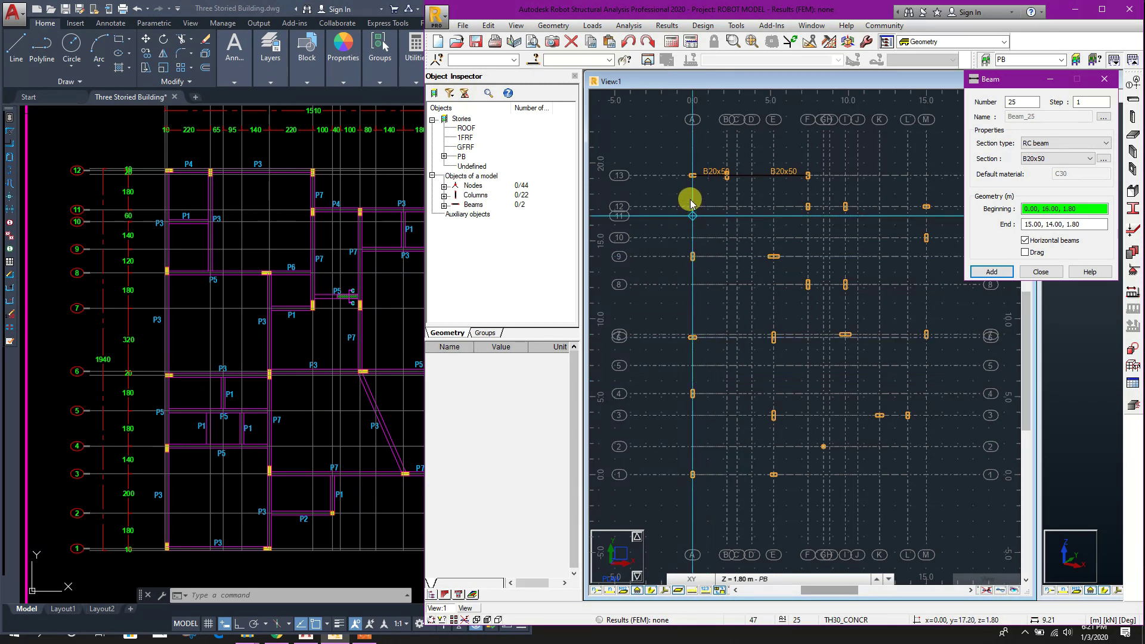
click(692, 177)
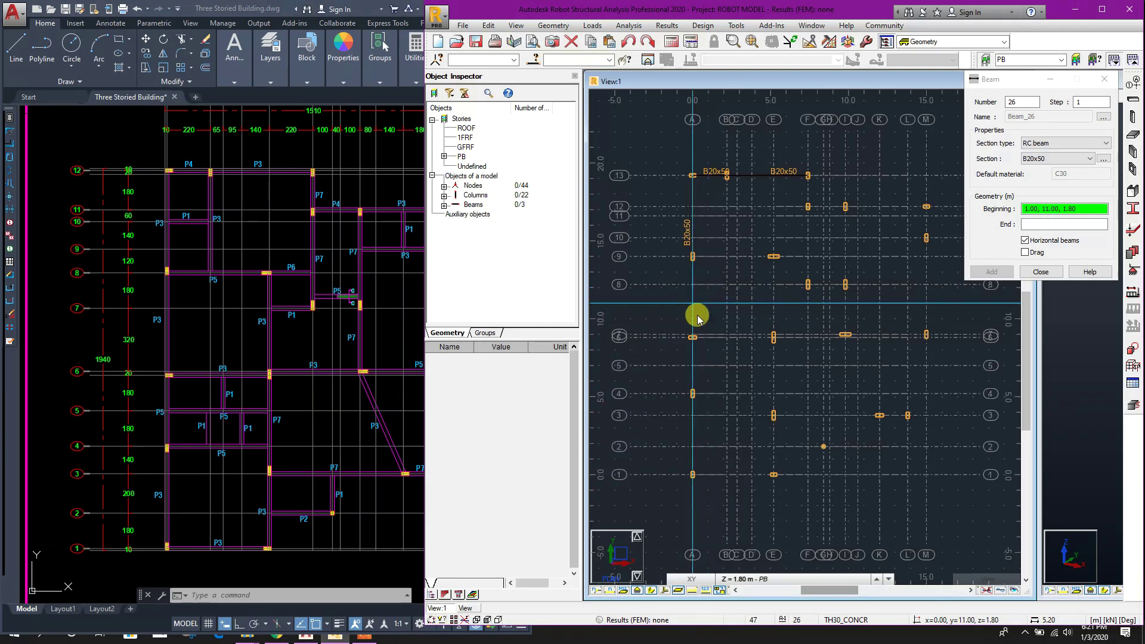
click(1025, 252)
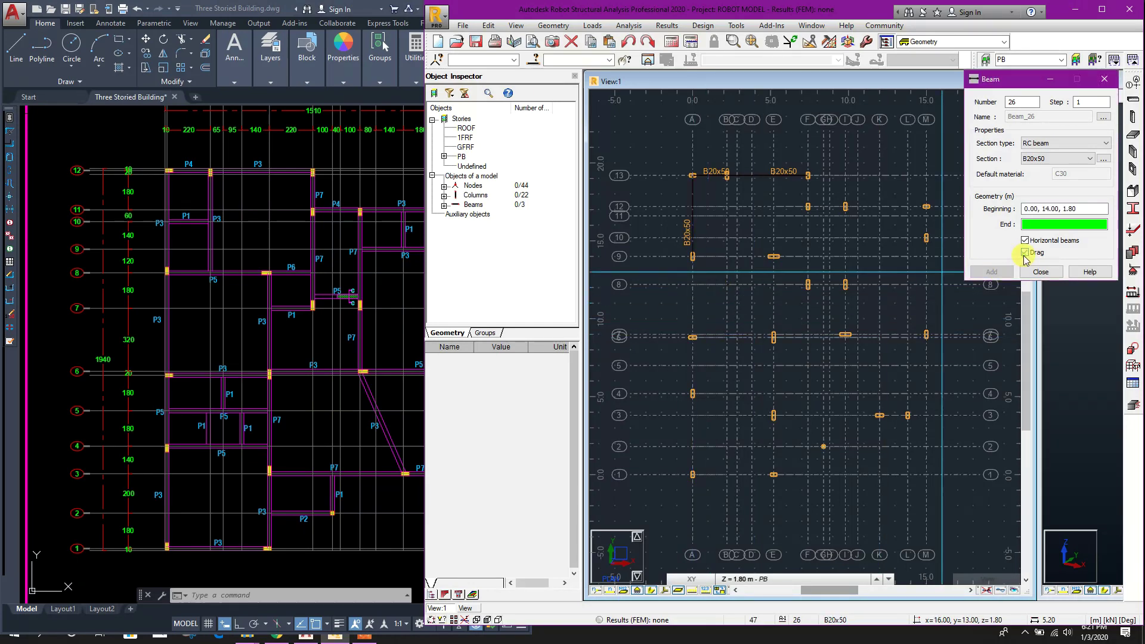
click(693, 339)
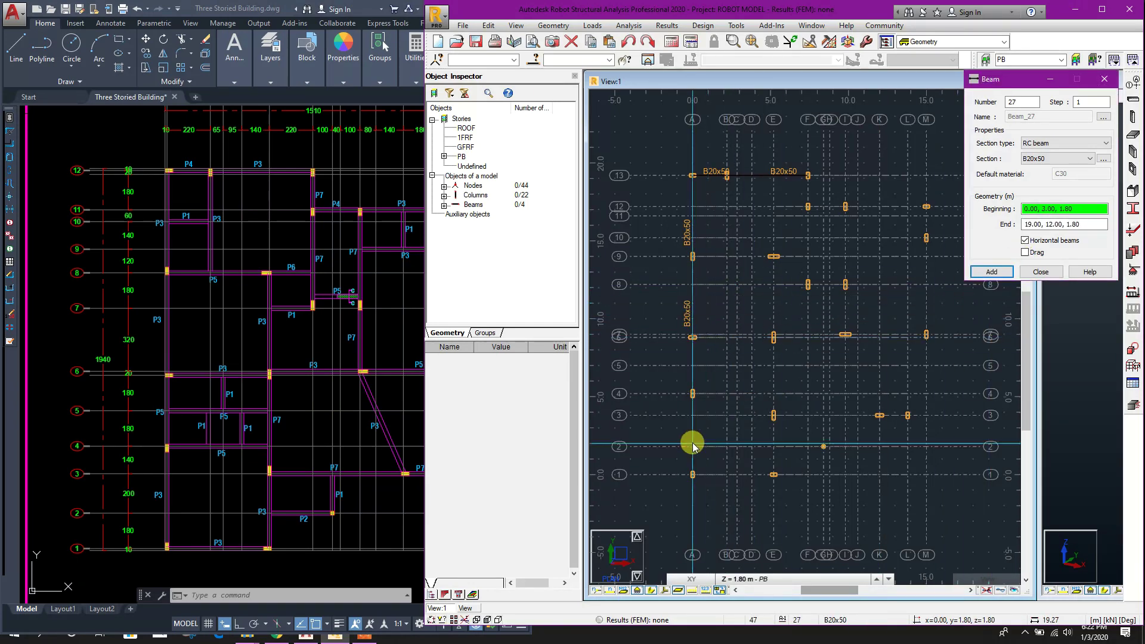
Add B20x50 beams on axis A between 4 and 1, axis 1 from A to E, axis E up to 3, and axis 12 from F to M.
click(693, 475)
click(774, 475)
click(774, 415)
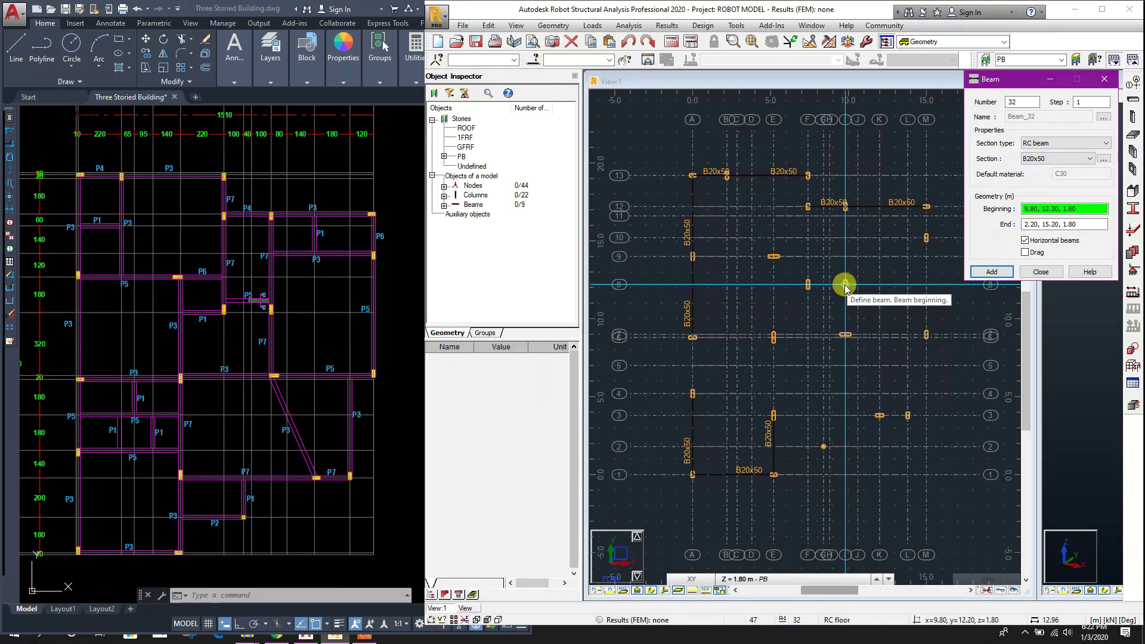
Add B20x60 beams along axis 9 from A to E and from E to F.
click(693, 256)
click(774, 257)
click(808, 257)
key(ctrl+z)
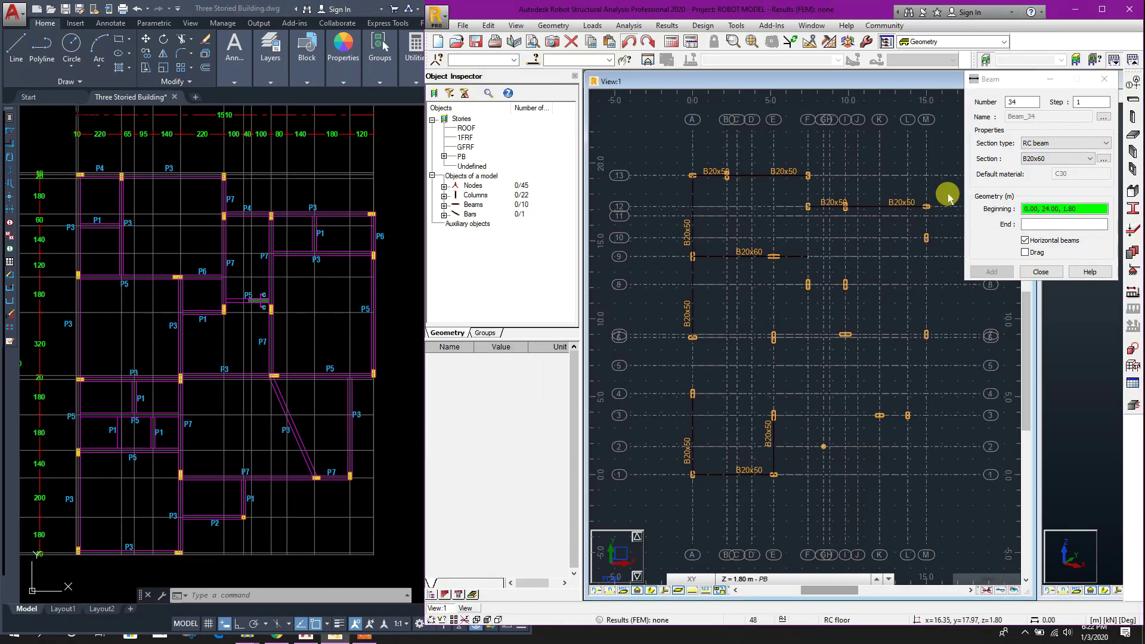
click(1014, 102)
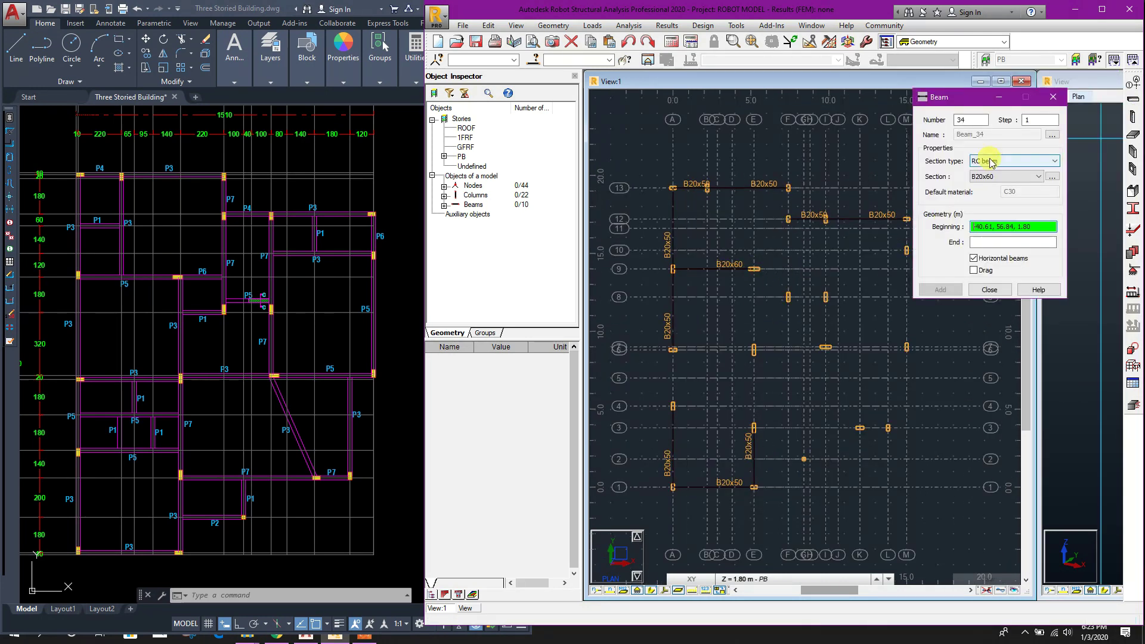
click(754, 269)
click(788, 269)
Change the section to B20x70 and add beams along axis F from 8 to 12 and from 12 to 13.
click(1005, 177)
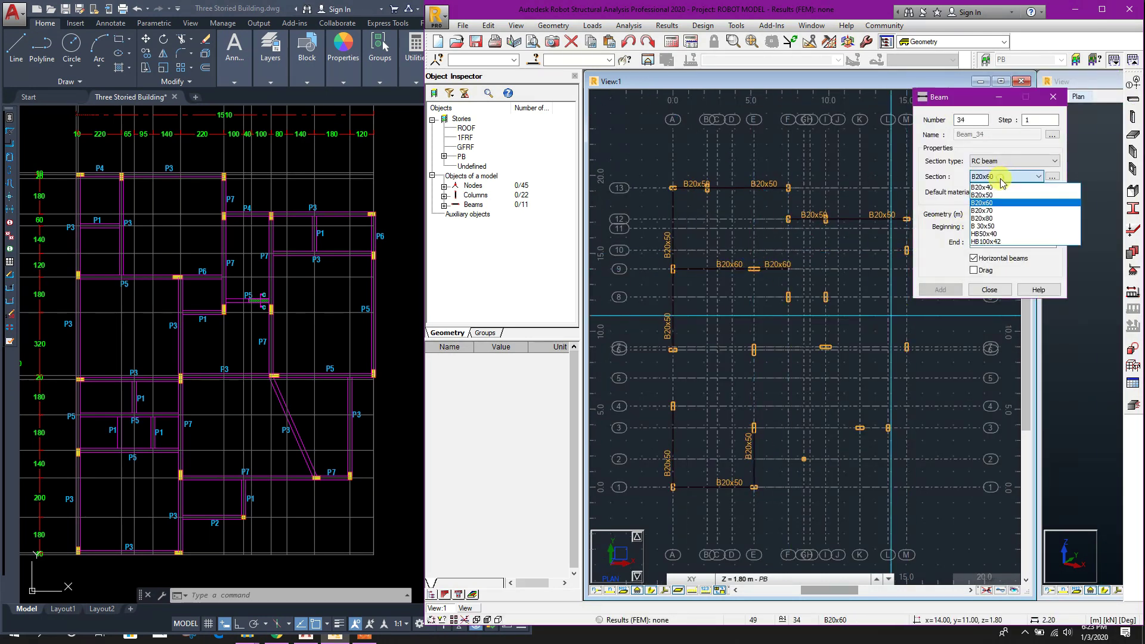
click(990, 210)
click(788, 297)
click(788, 219)
click(789, 188)
Add B20x70 beams along axis 3 from E through K to L and along axis E from 3 to 6.
click(754, 428)
click(860, 427)
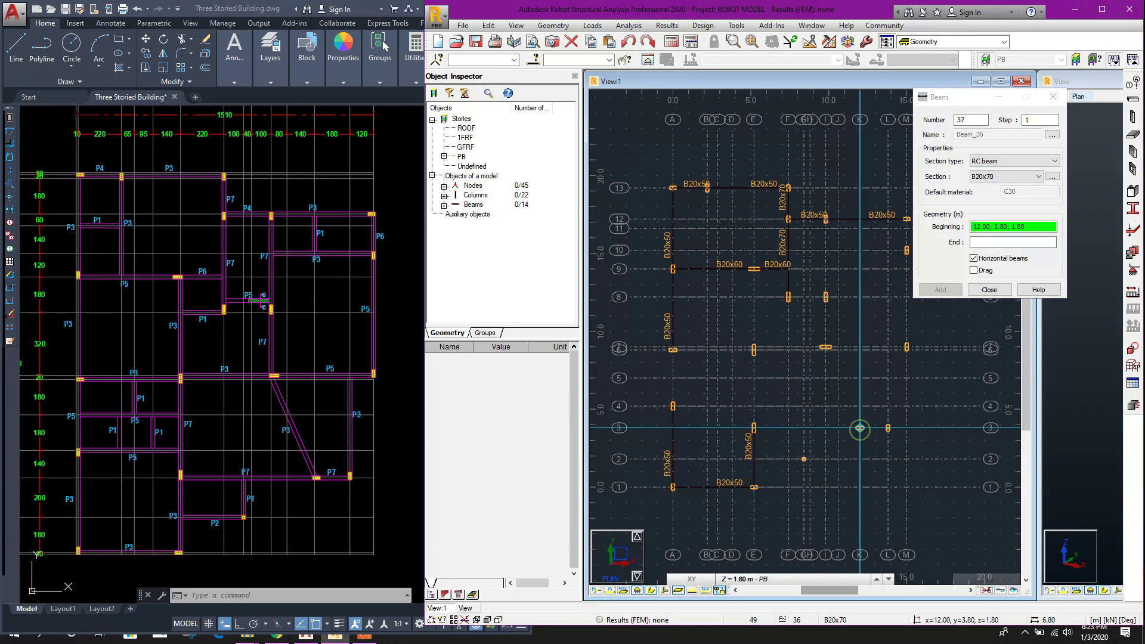
click(888, 428)
click(974, 269)
click(754, 428)
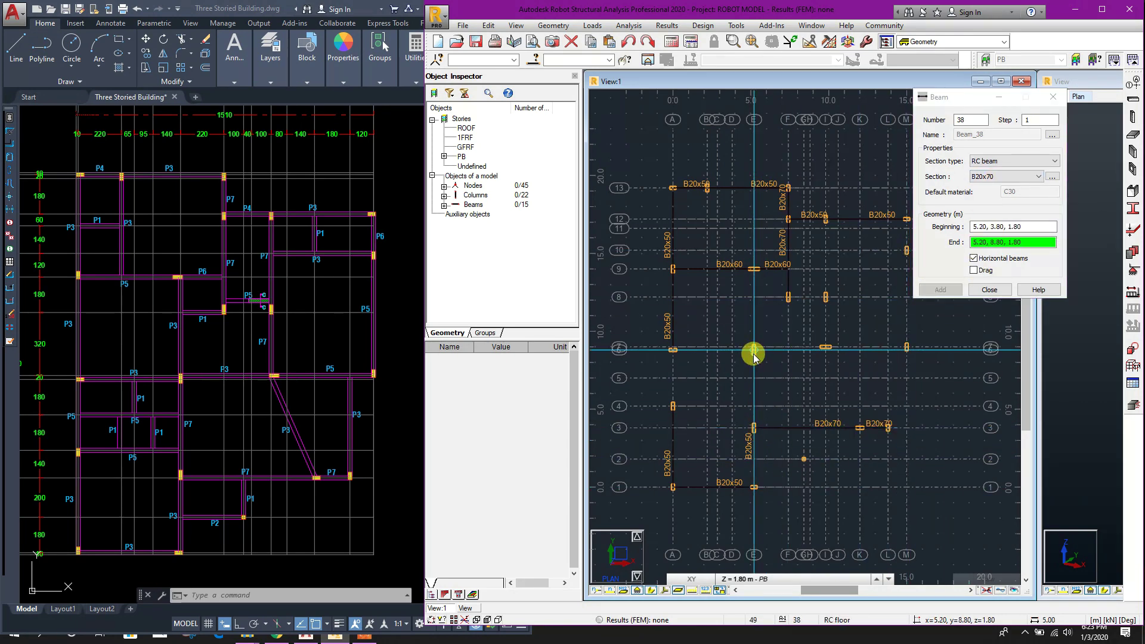
click(754, 350)
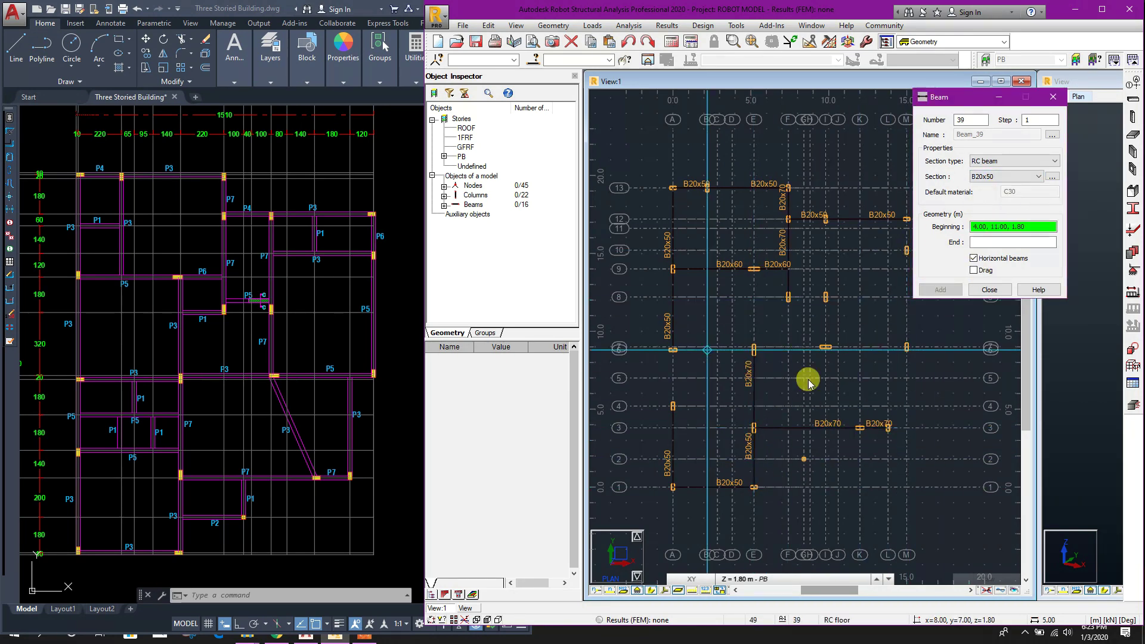
Add B20x50 beams along axis B from 13 to 9 and along axes 6 and 5 from A to E.
click(707, 188)
click(708, 269)
click(673, 349)
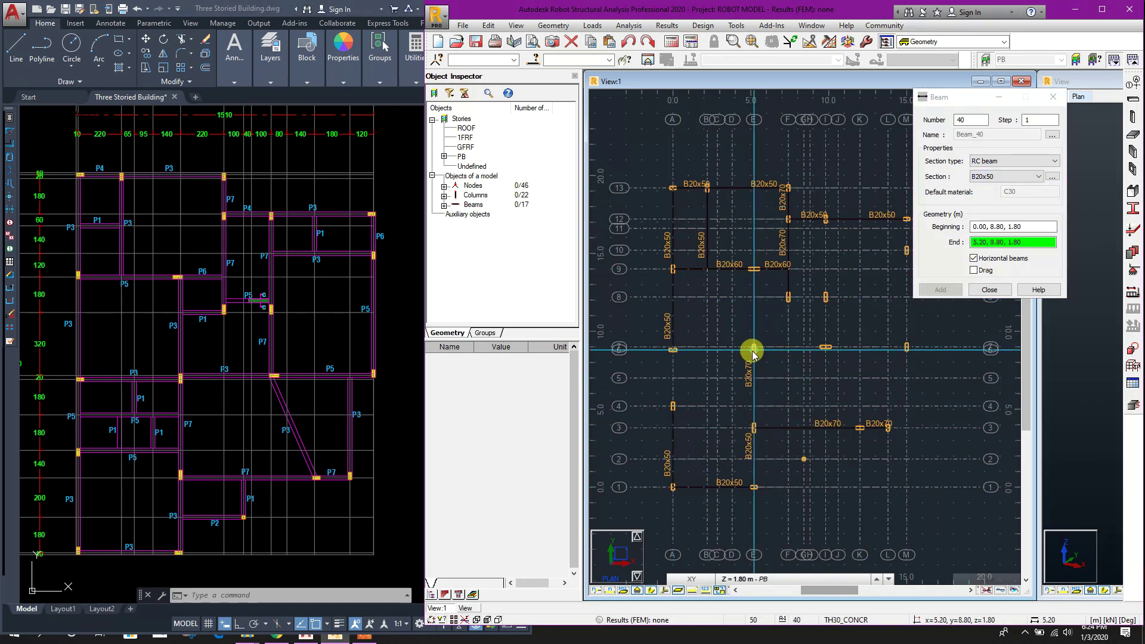
click(754, 350)
click(673, 379)
click(754, 378)
Add B20x50 beams along axis 7 from E to I and along axis E from 6 to 9.
scroll(771, 349, up, 3)
click(738, 345)
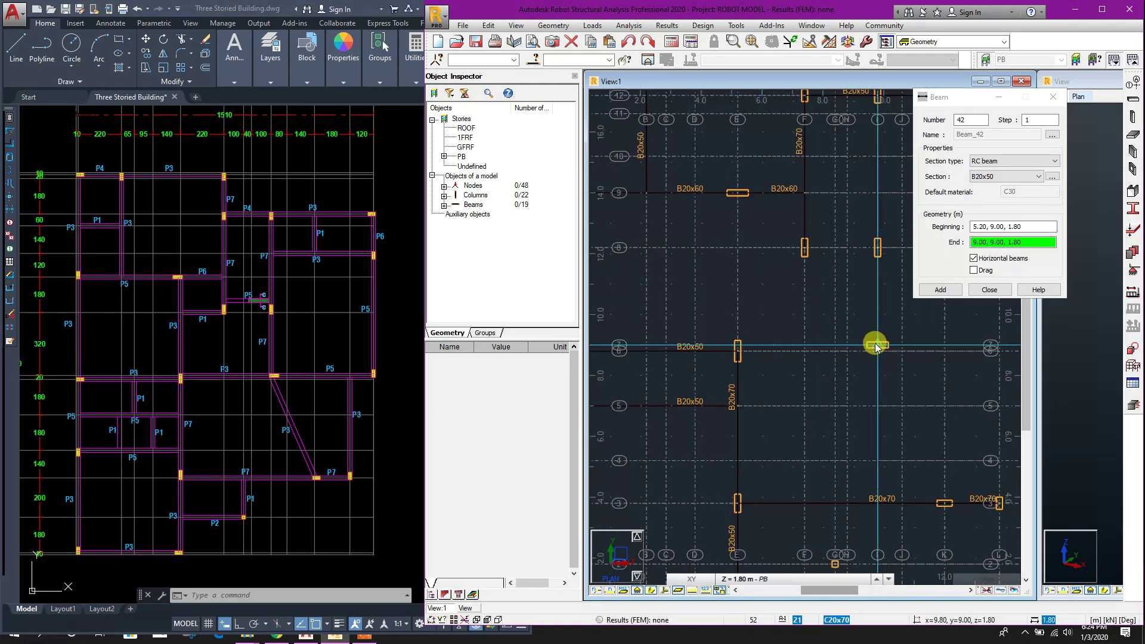
click(878, 345)
click(739, 352)
click(738, 192)
Add a B20x50 beam along axis 10 from I to M.
scroll(762, 327, down, 1)
middle_drag(761, 326, 652, 378)
click(749, 236)
click(881, 237)
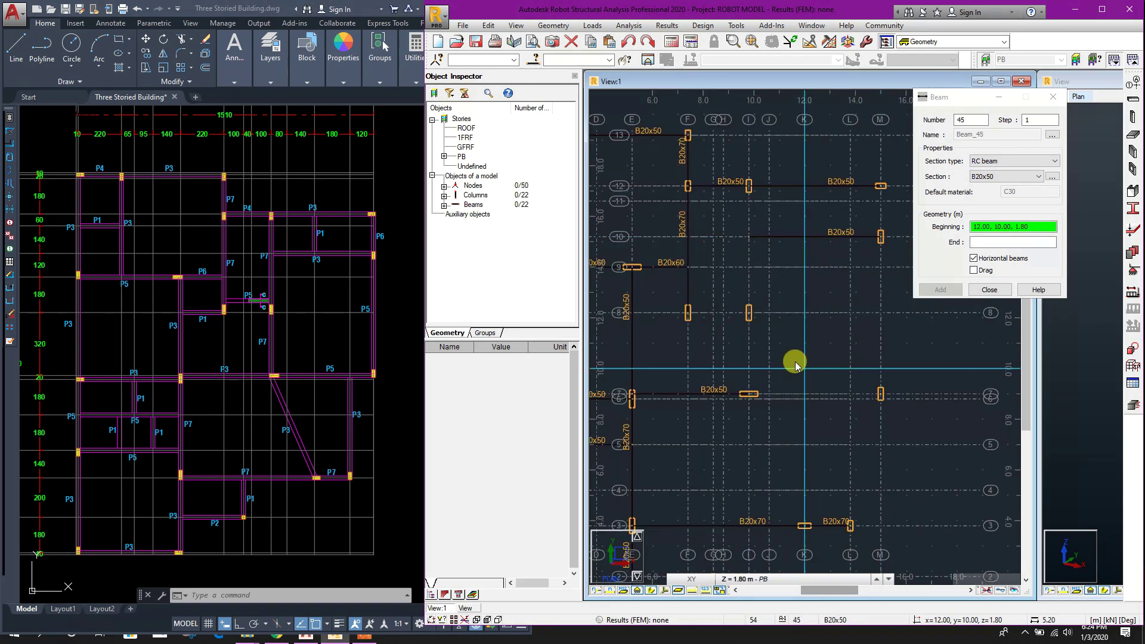
Change the section to B20x60 and add beams along axis M from 7 through 10 to 12.
click(1006, 177)
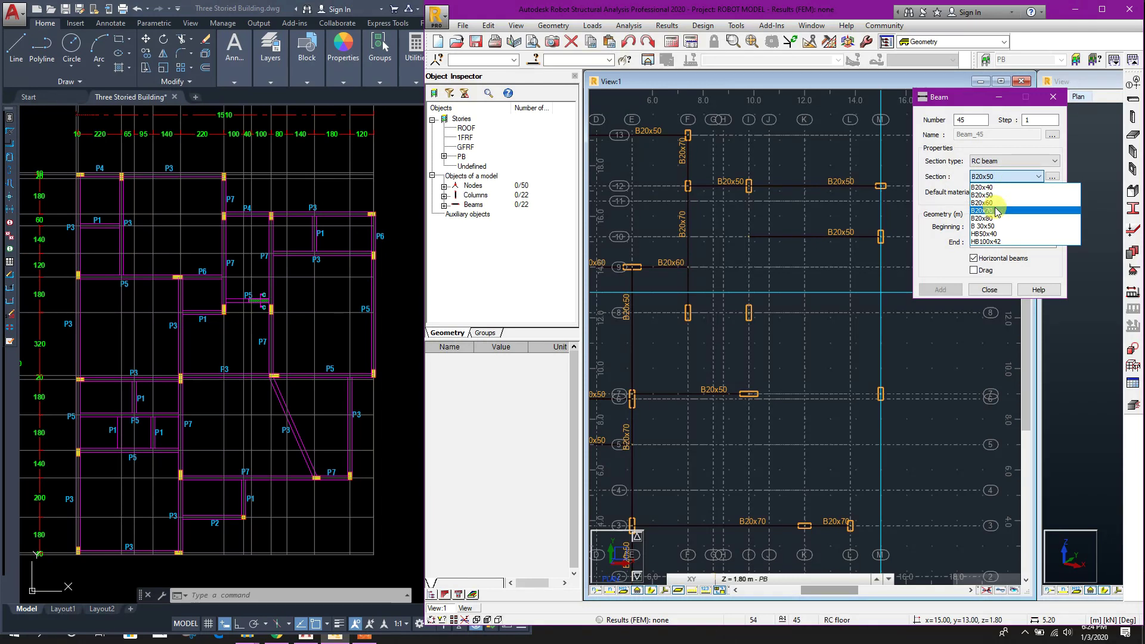
click(990, 203)
click(882, 399)
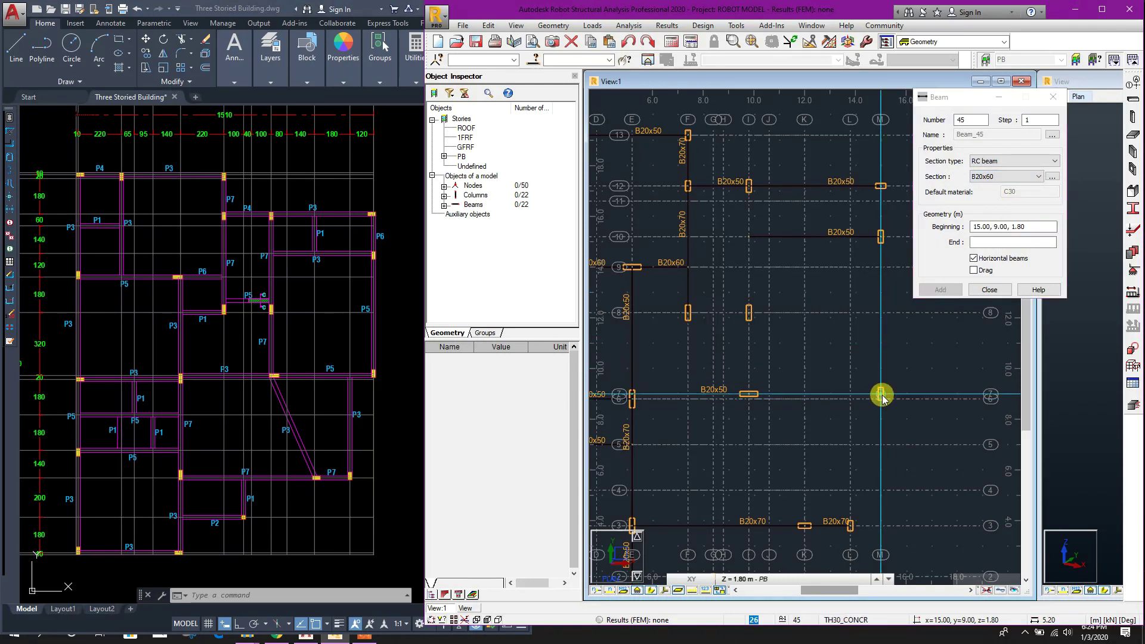
click(882, 197)
Change the section to B20x70 and add beams along axis I from 7 through 8 to 12.
click(1006, 177)
click(990, 212)
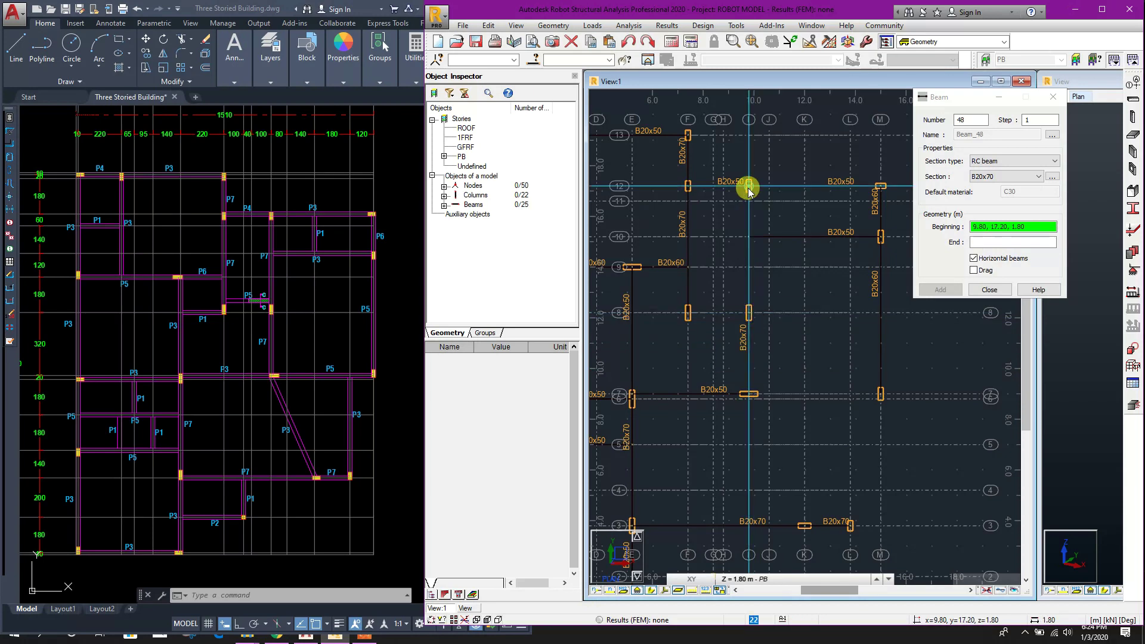
click(749, 186)
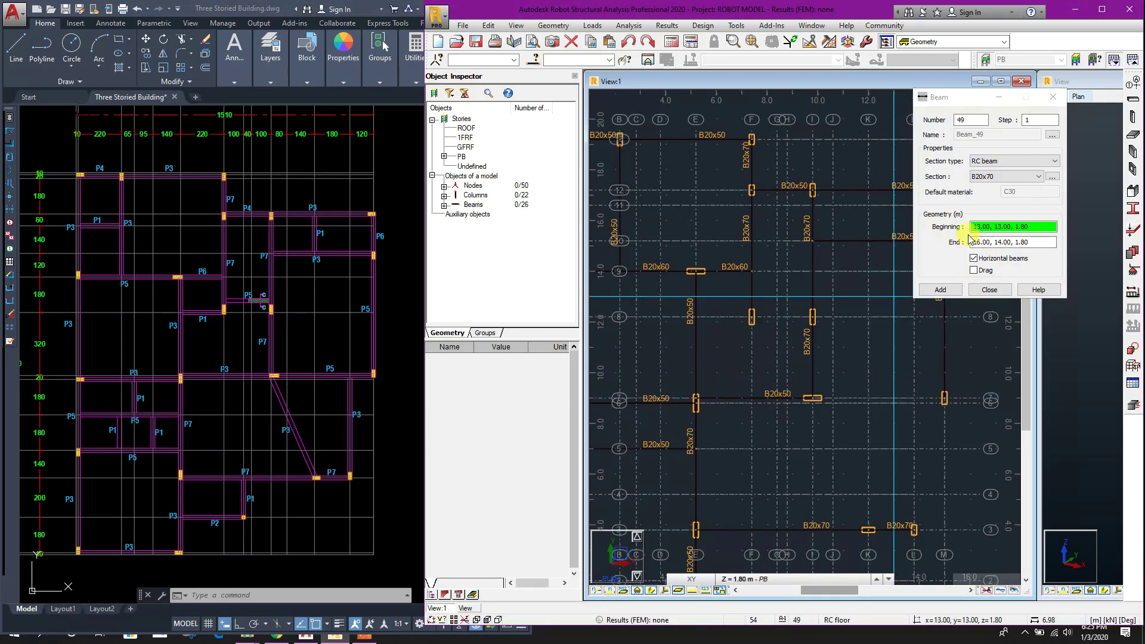
Change the section to B20x40 and add a beam along axis 8 from E to F.
click(1006, 176)
click(991, 186)
click(696, 316)
click(752, 316)
middle_drag(752, 317, 840, 385)
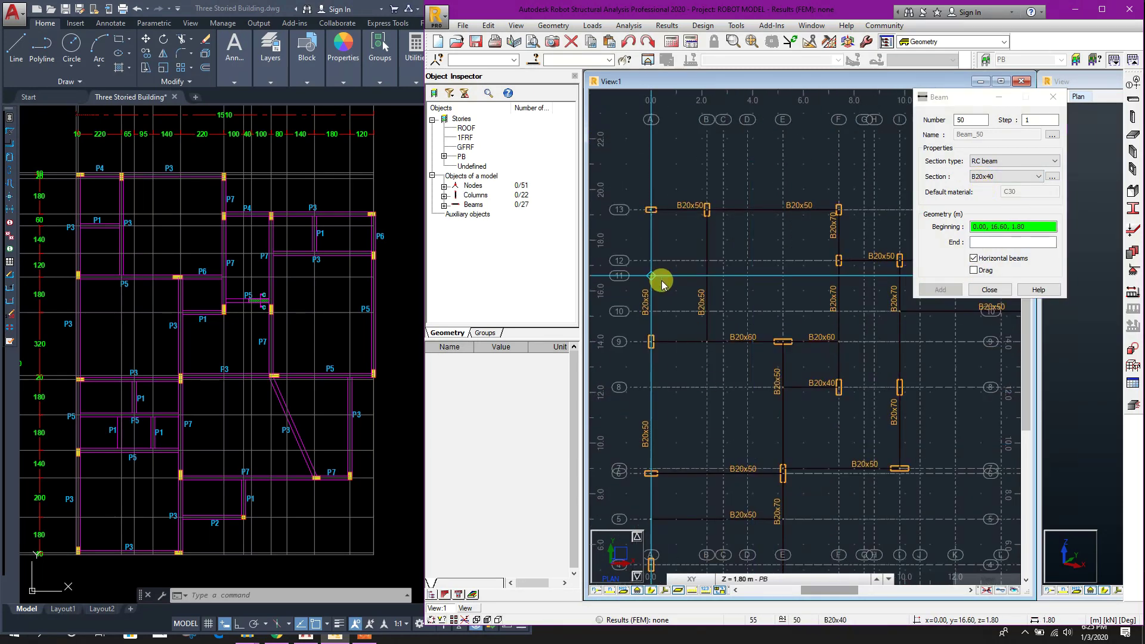
Add B20x40 beams along axis 11 from A to B and along axis K between 10 and 12.
click(652, 274)
click(708, 274)
scroll(756, 345, down, 1)
click(749, 338)
click(749, 295)
middle_drag(792, 414, 858, 375)
Change the section to B20x60 and add beams along axis 4 from A to E and along axis A from 6 to 4.
click(1007, 176)
click(990, 203)
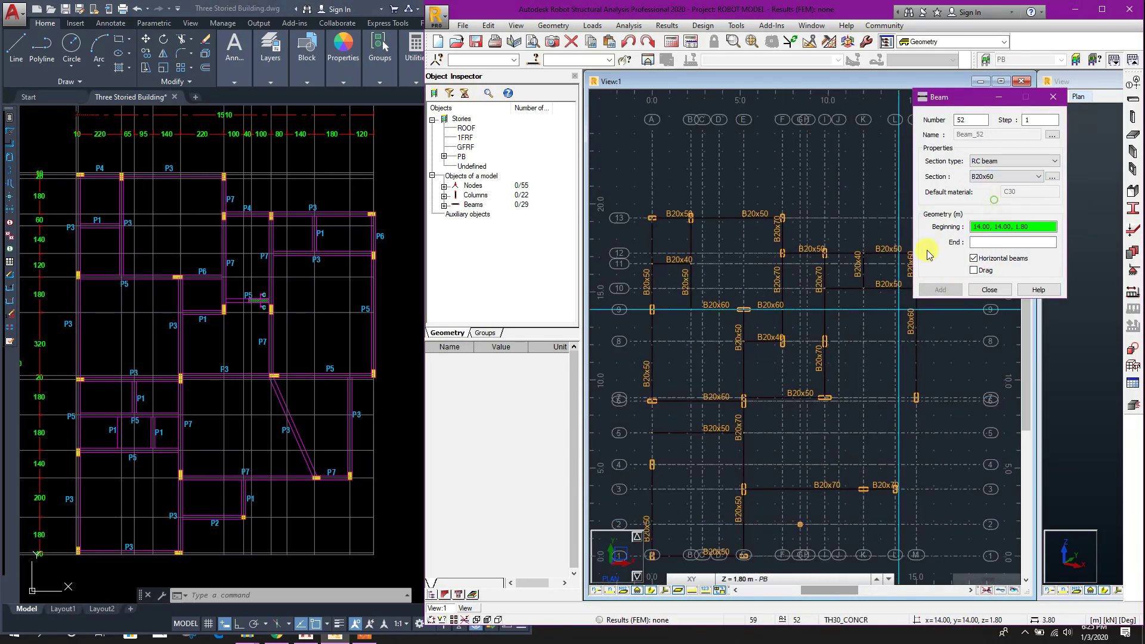
click(646, 460)
click(760, 460)
click(645, 380)
click(647, 463)
scroll(787, 425, down, 1)
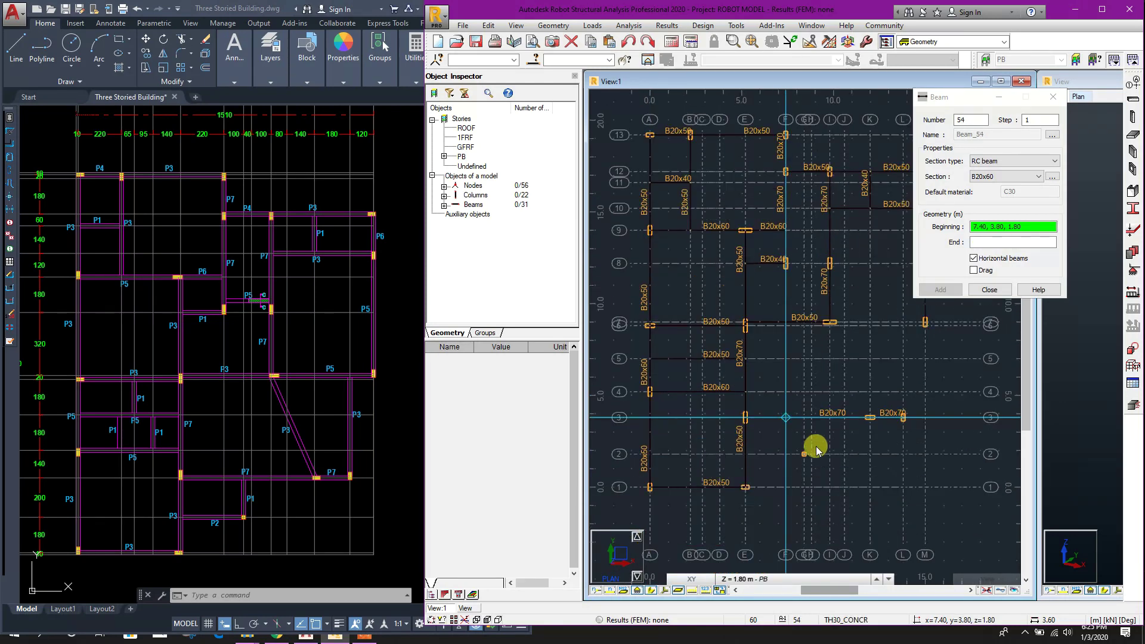
Change the section to B20x40 and add beams on axis C between 5 and 6 and on axes B and D between 4 and 5.
click(1000, 178)
click(995, 188)
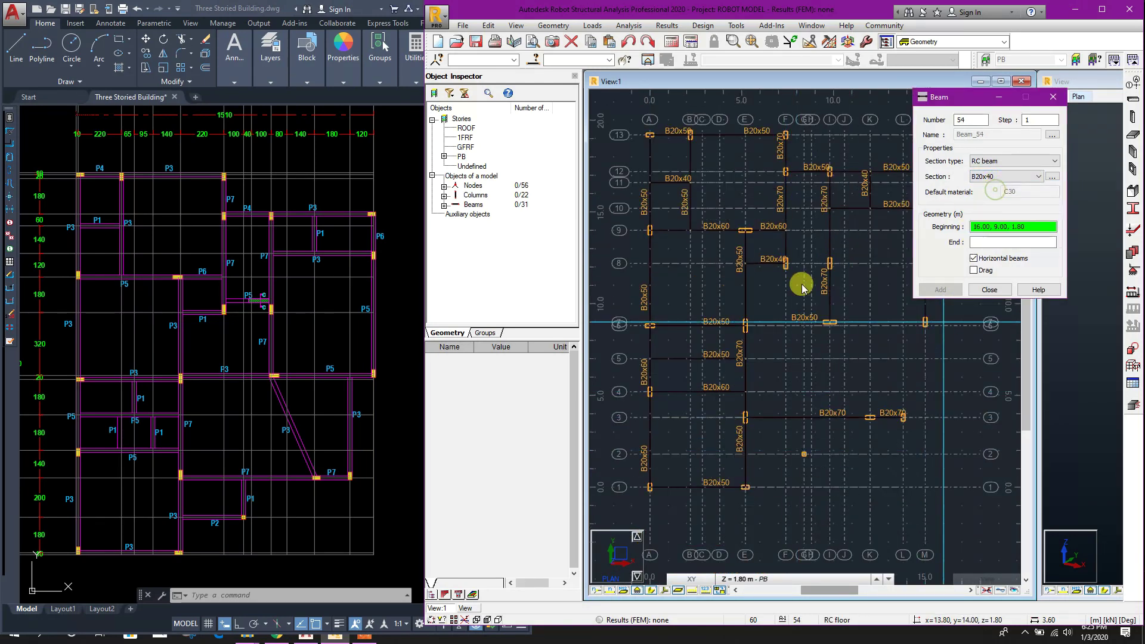
scroll(678, 390, up, 1)
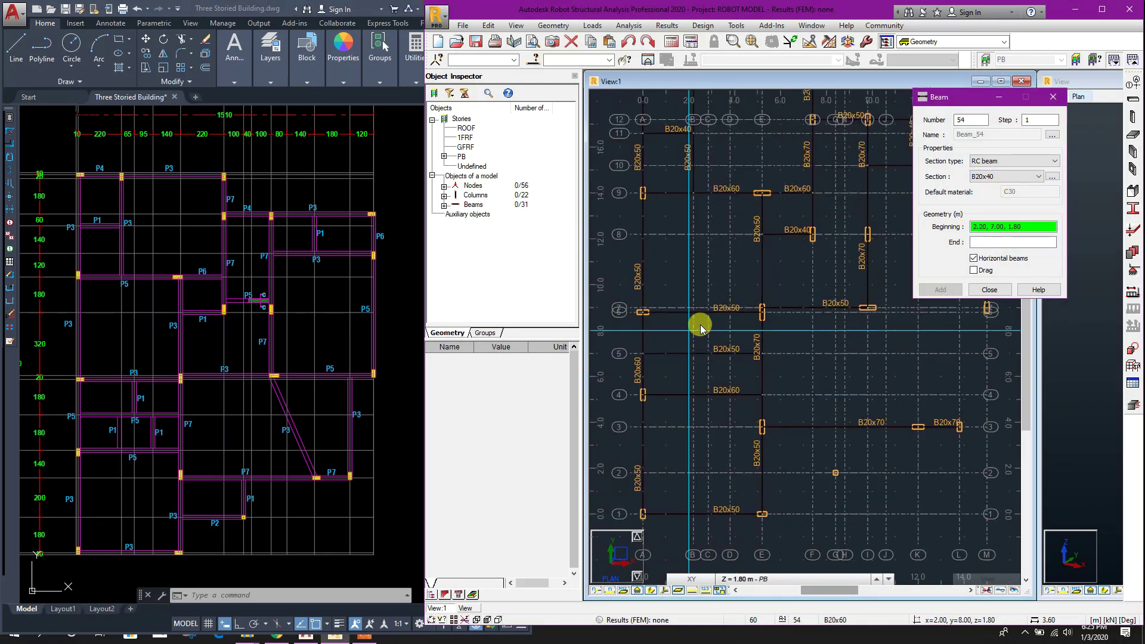
click(733, 352)
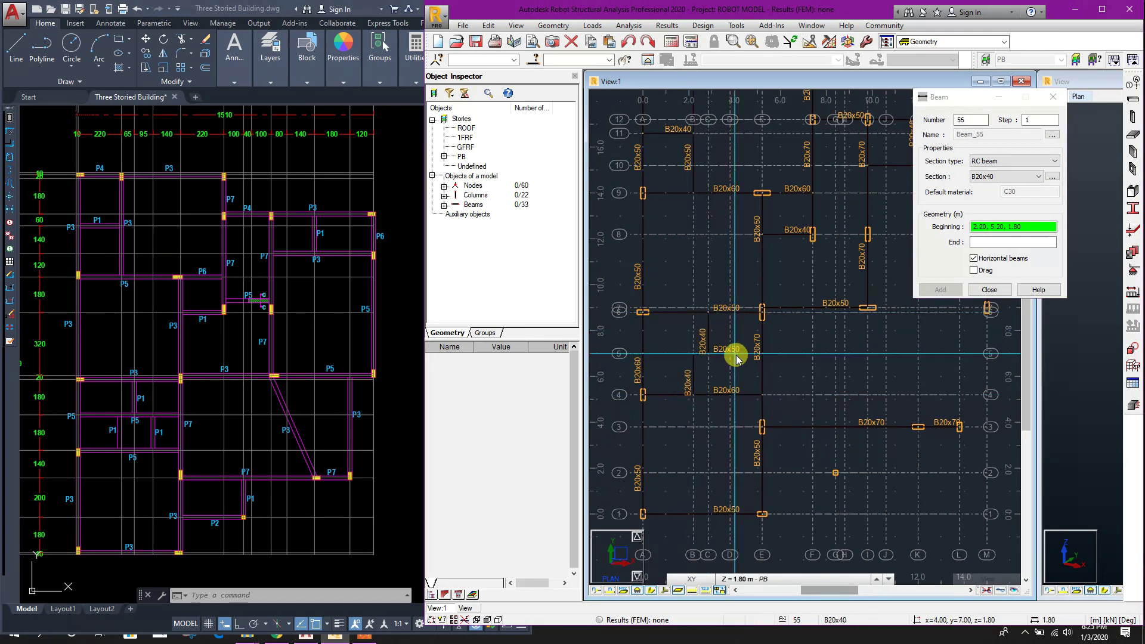
scroll(748, 367, up, 2)
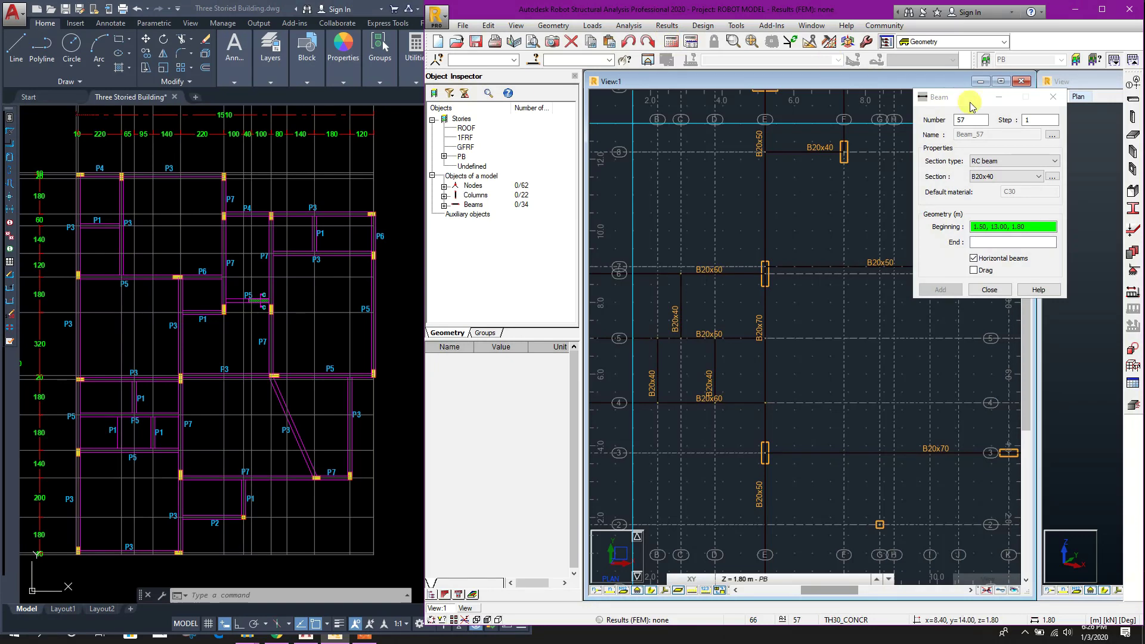
Set the grid step to 0.50 m in both Dx and Dy.
click(516, 25)
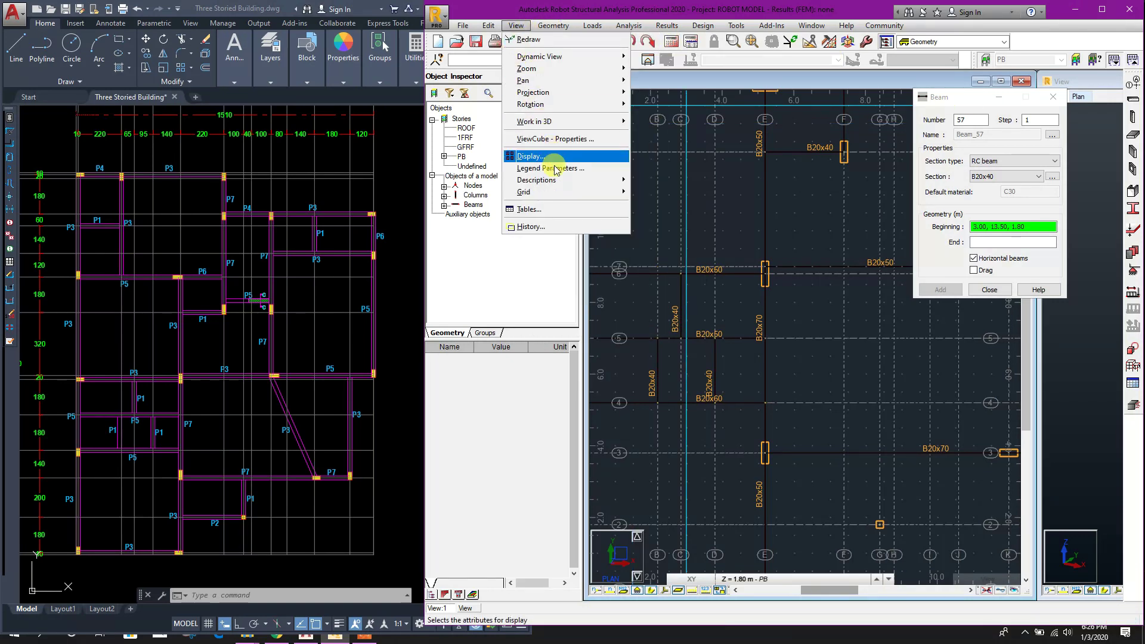
mouse_move(556, 191)
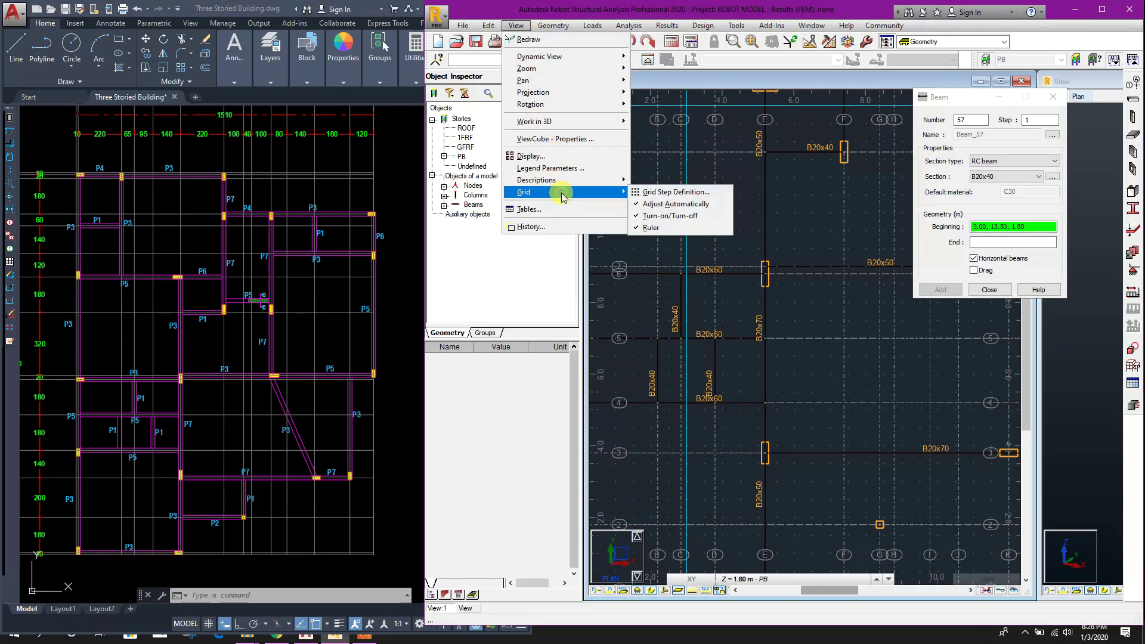
click(652, 196)
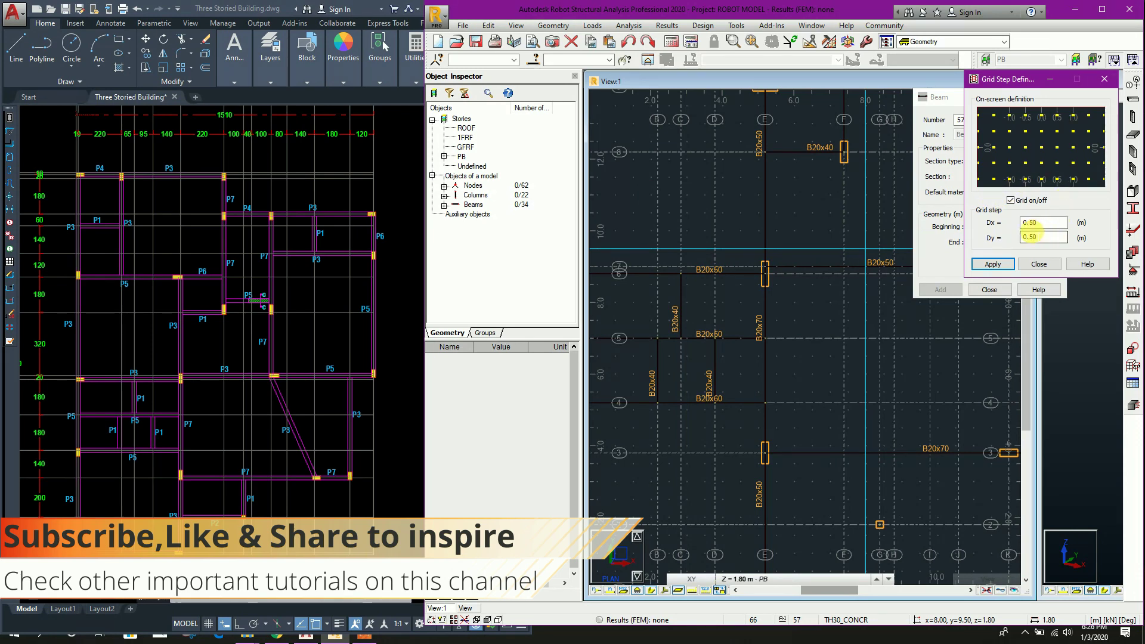
click(1003, 266)
click(1038, 266)
Change the section to B20x60 and add a beam along axis 7 from I to M.
scroll(721, 290, down, 2)
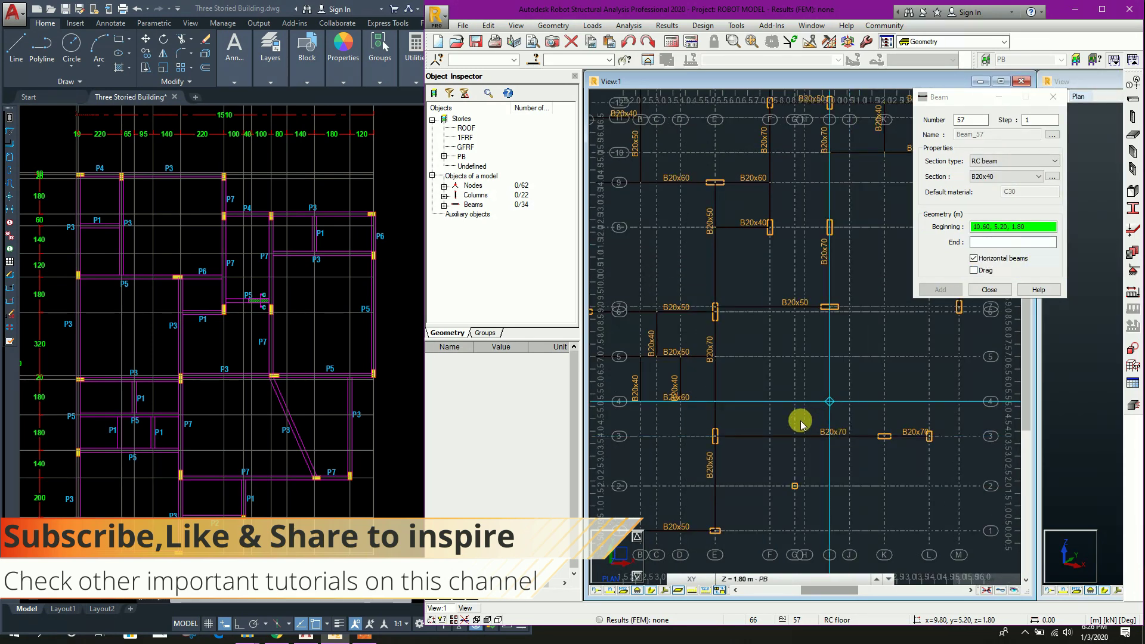
middle_drag(800, 422, 749, 426)
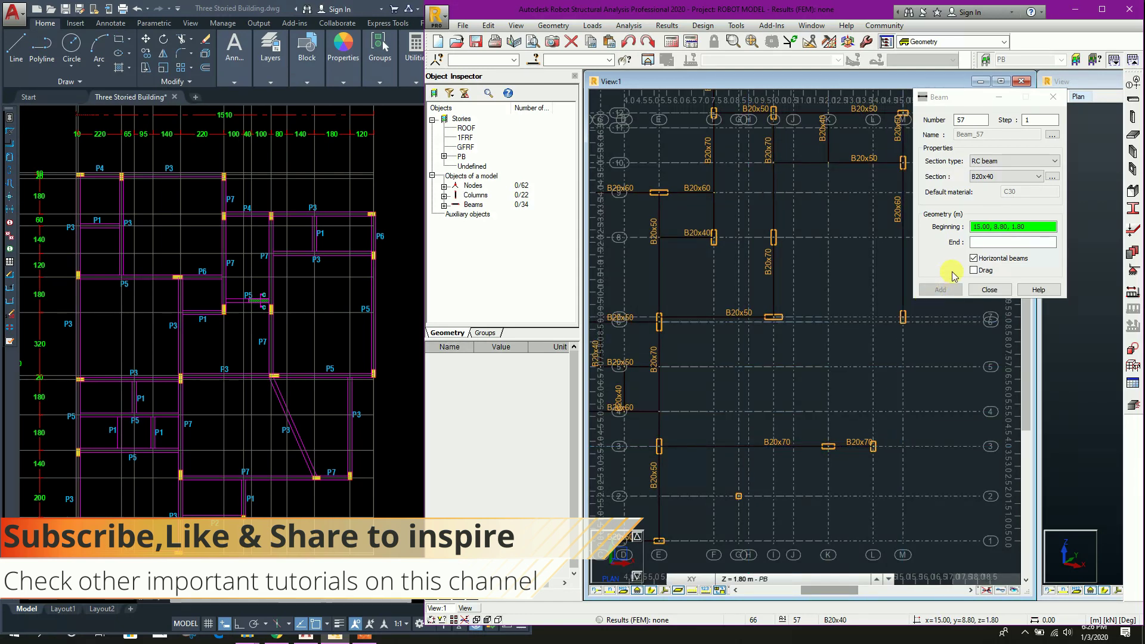
click(1002, 172)
click(1004, 174)
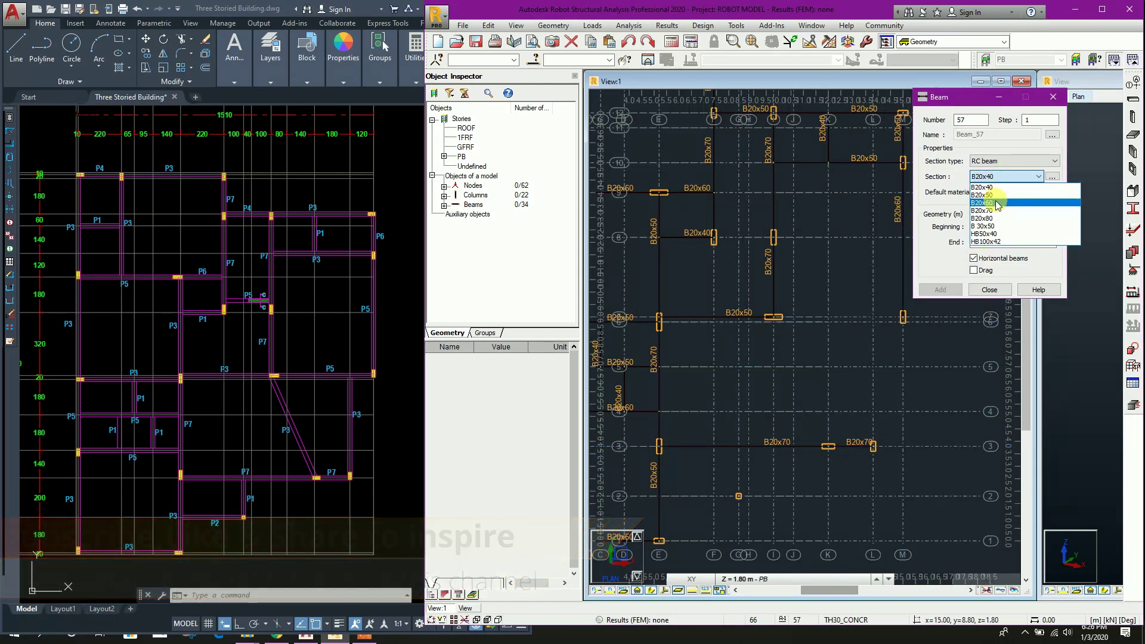
click(990, 201)
click(774, 317)
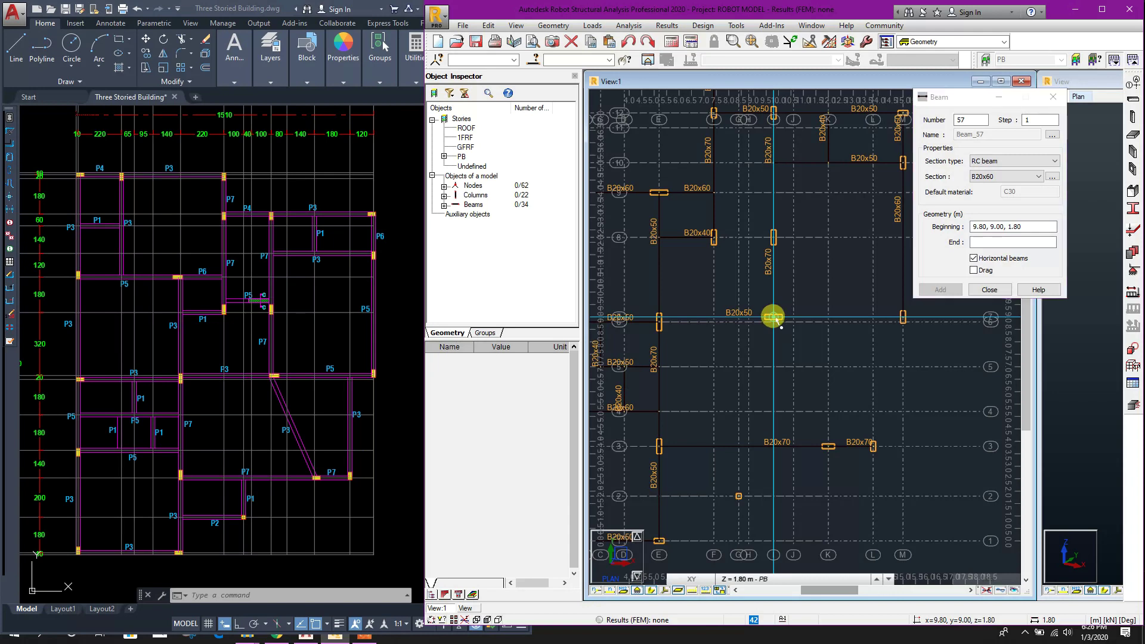
click(902, 317)
Change the section to B20x50 and add a beam along axis L from 3 to 7 and a diagonal beam from I-7 to K-3.
click(1008, 176)
click(1002, 193)
click(873, 447)
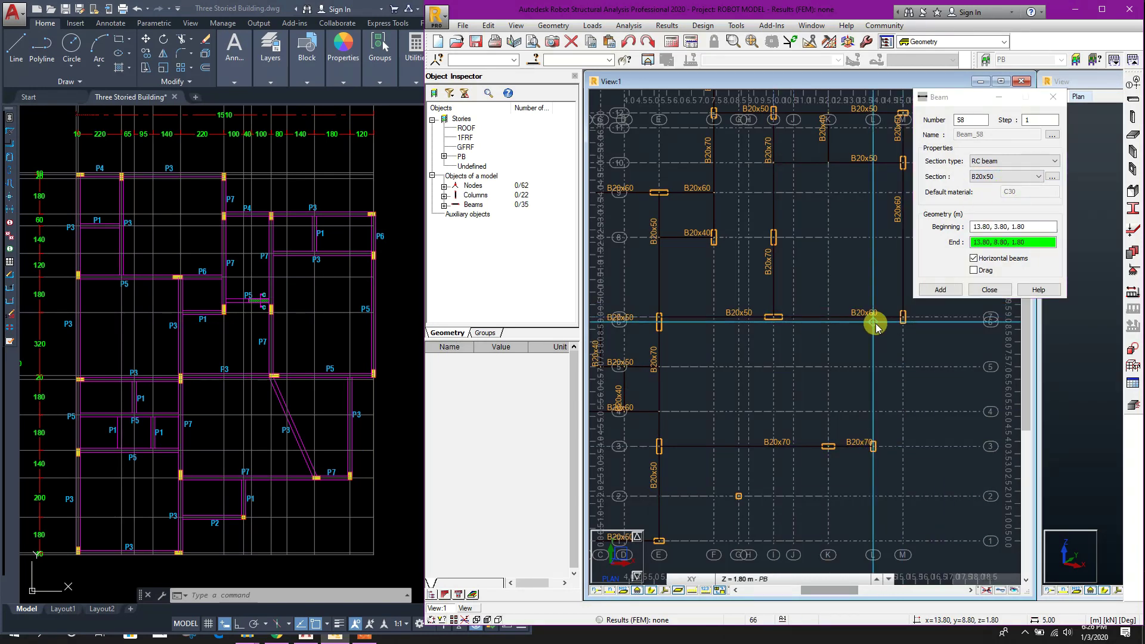
click(873, 317)
click(774, 316)
click(829, 446)
Change the section to B20x60 and add a beam along axis 8 from F to I.
click(1008, 177)
click(1002, 201)
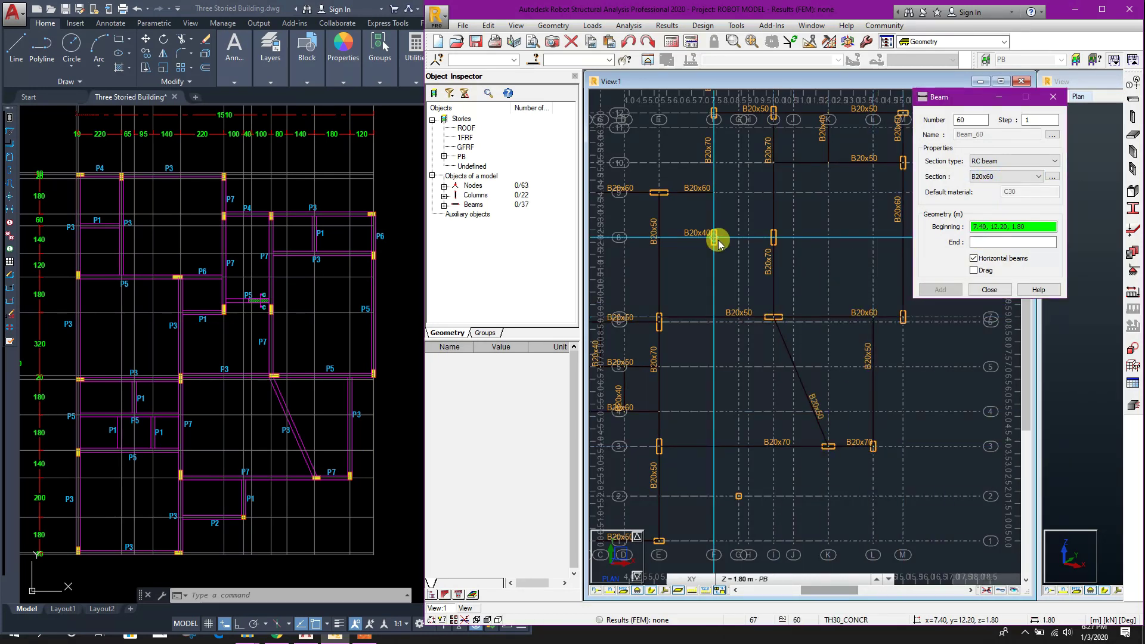
click(714, 237)
click(774, 237)
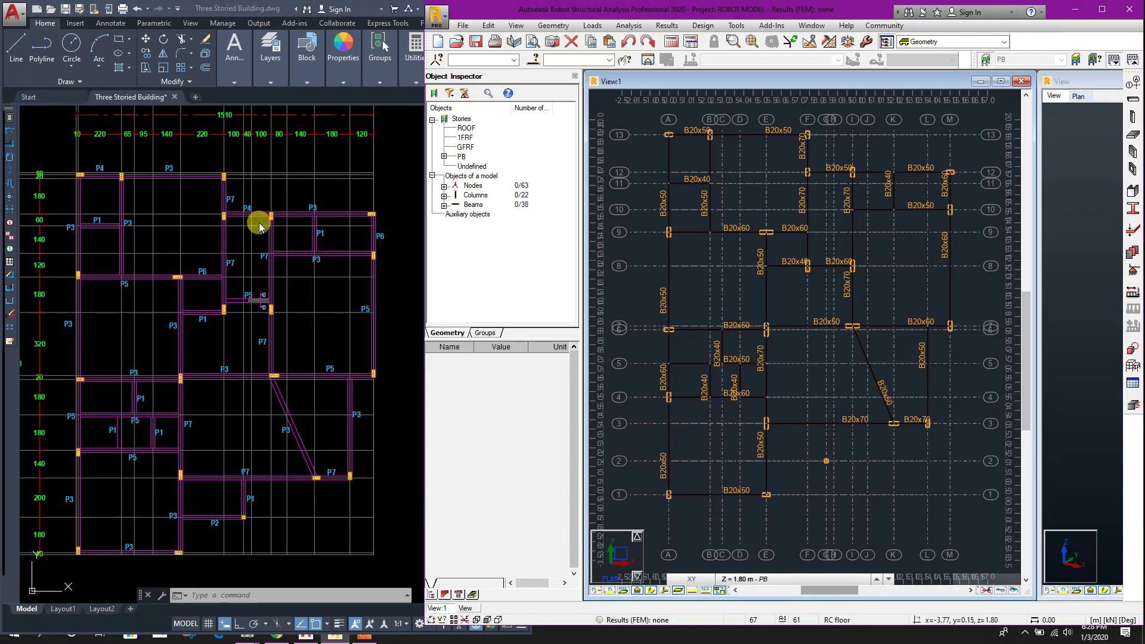
Change the section to B20x40 and add beams along axis 2 from E to G and along axis G from 2 to 3.
click(544, 25)
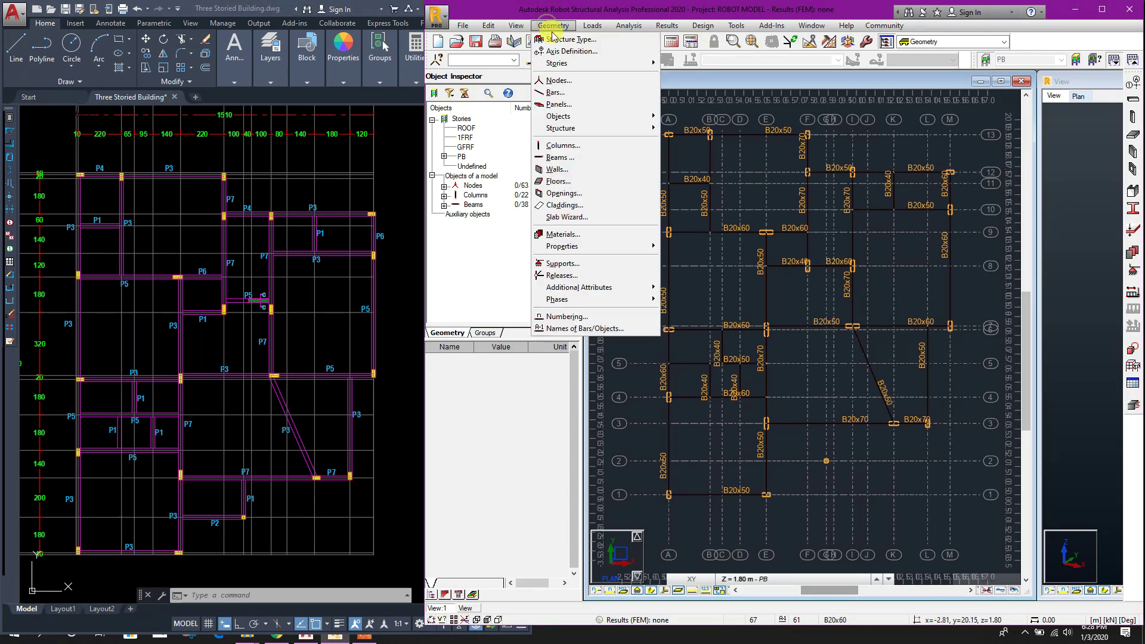
click(558, 161)
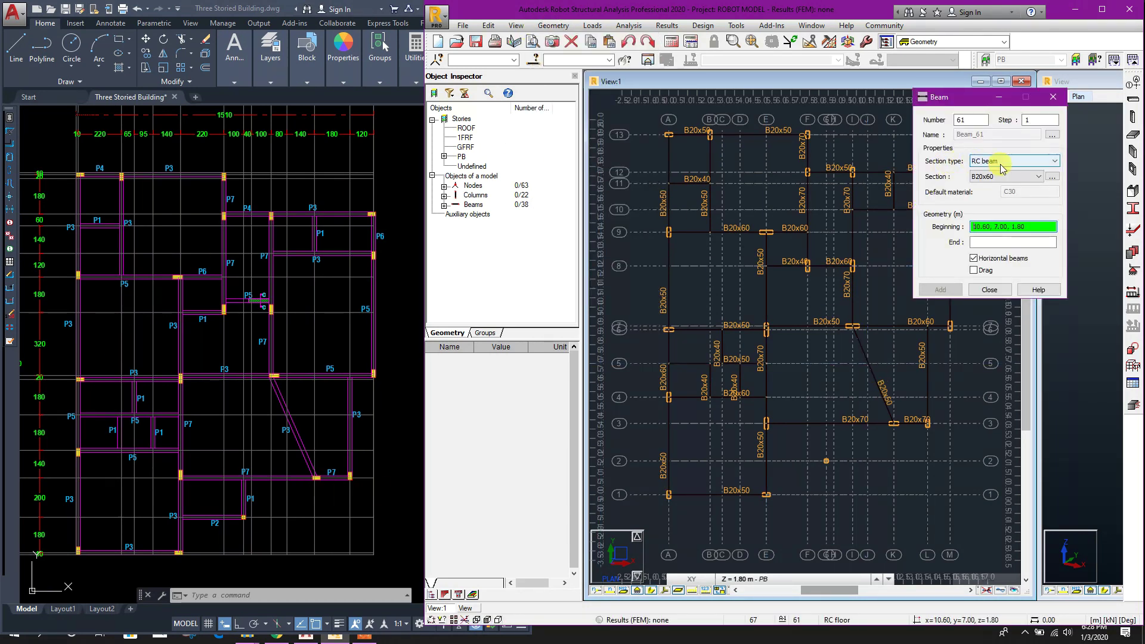
click(1006, 177)
click(1004, 188)
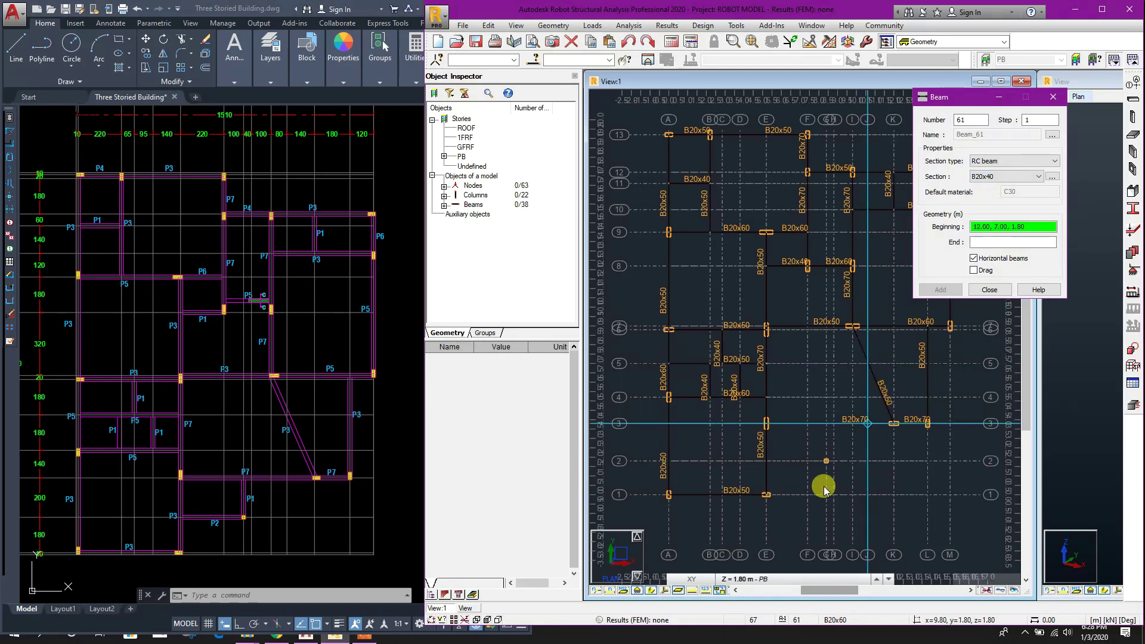
click(768, 467)
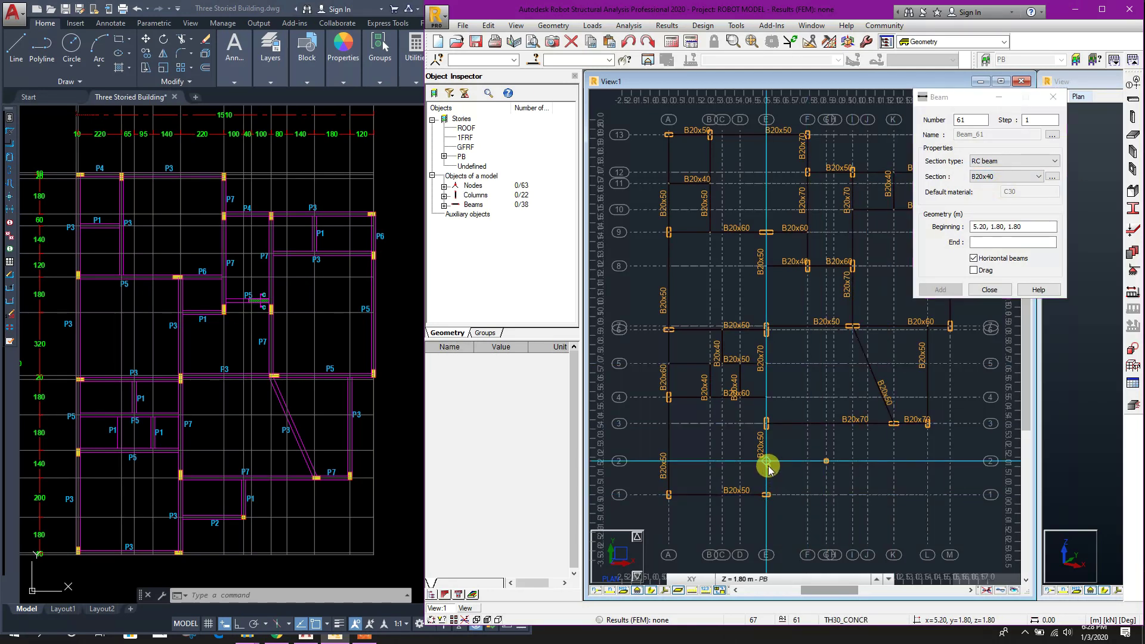
click(826, 463)
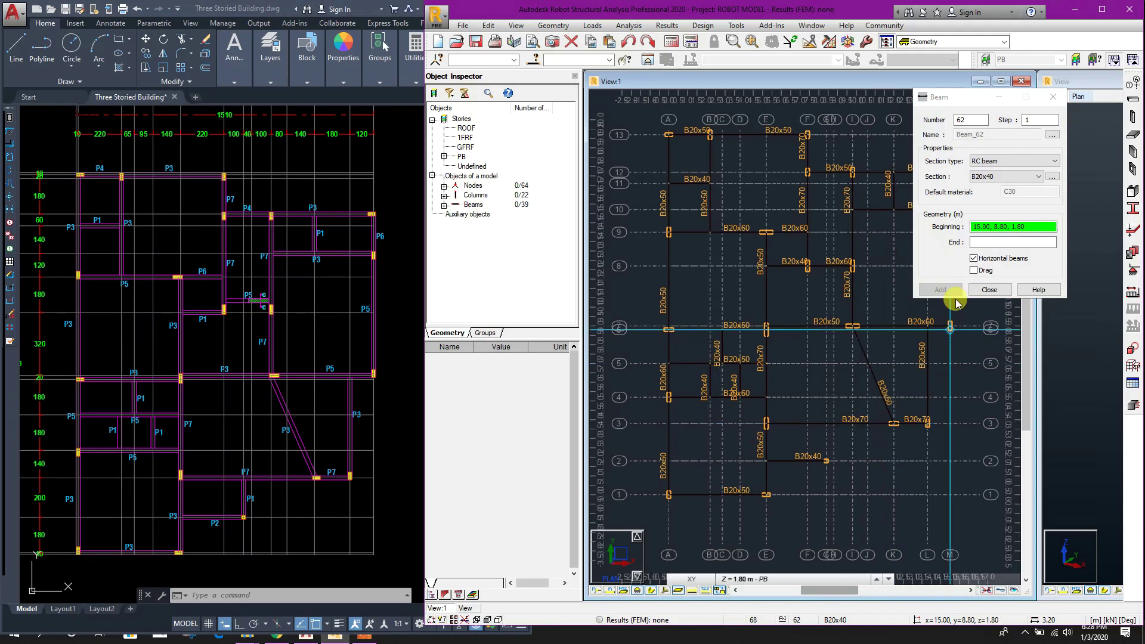
click(974, 270)
drag(826, 427, 850, 430)
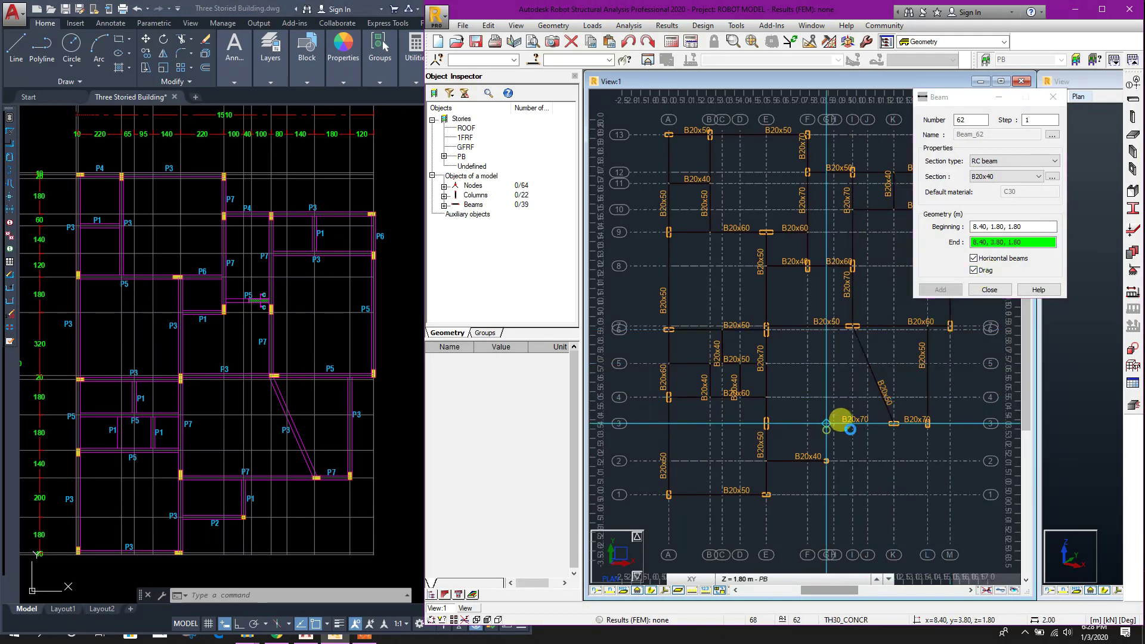
click(991, 293)
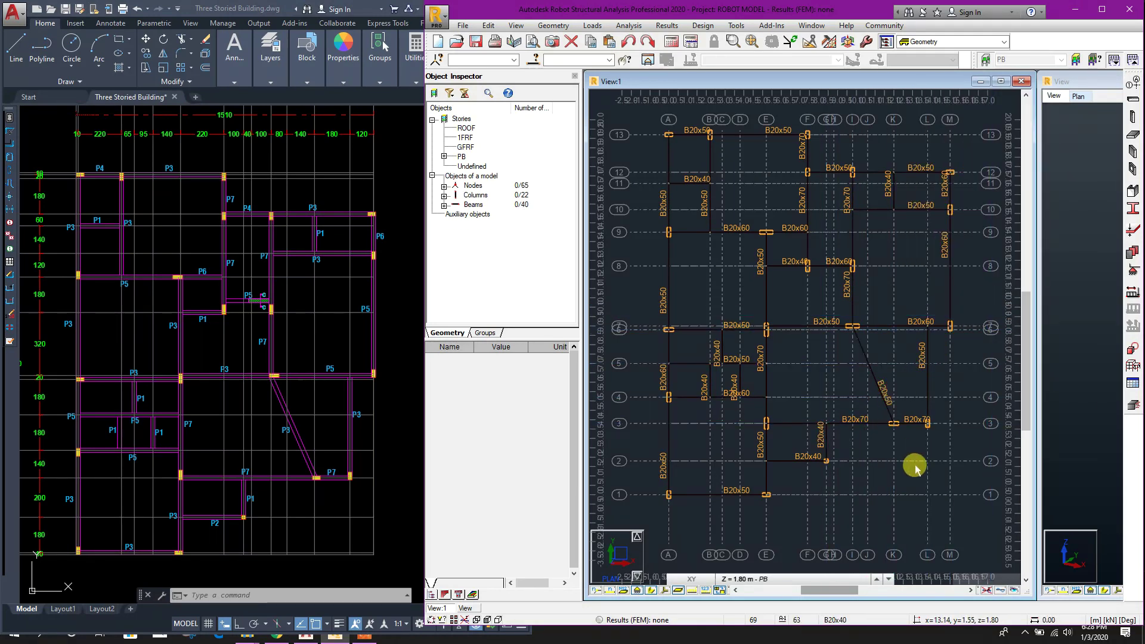
Enlarge the Robot window and examine the PB level framing in the plan and 3D views.
middle_drag(916, 465, 894, 483)
middle_drag(825, 357, 804, 370)
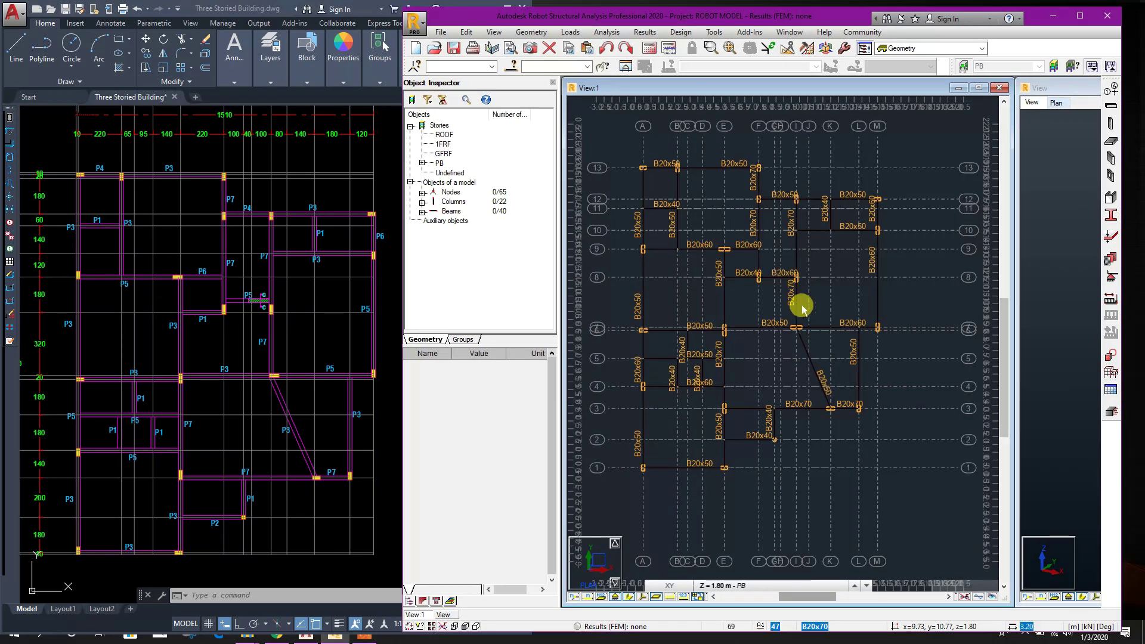
middle_drag(828, 315, 832, 318)
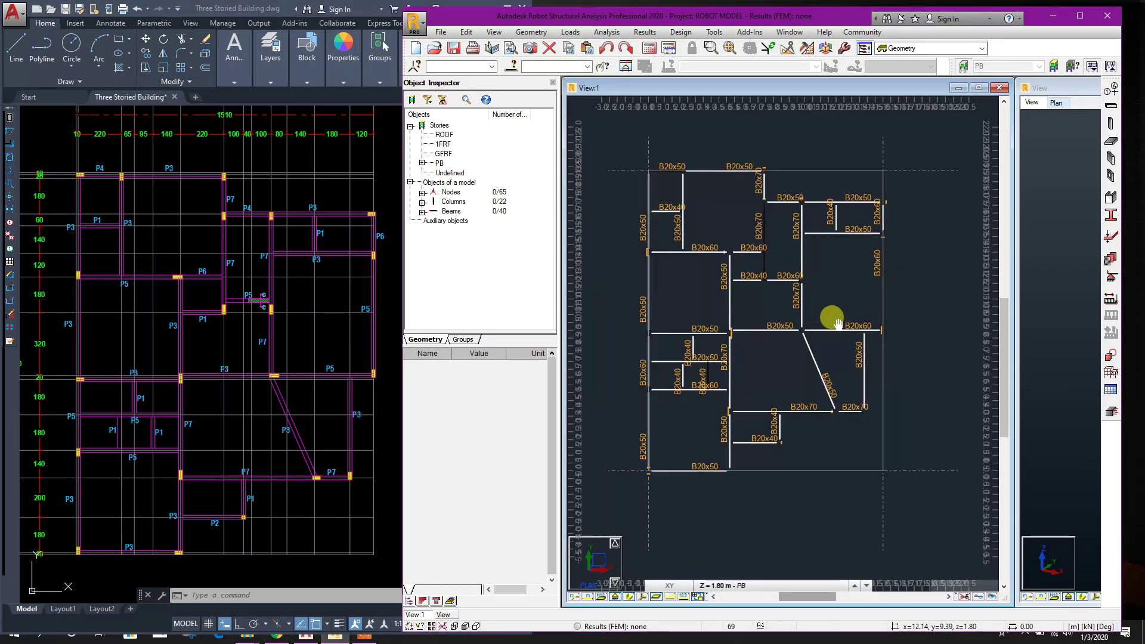
click(1079, 16)
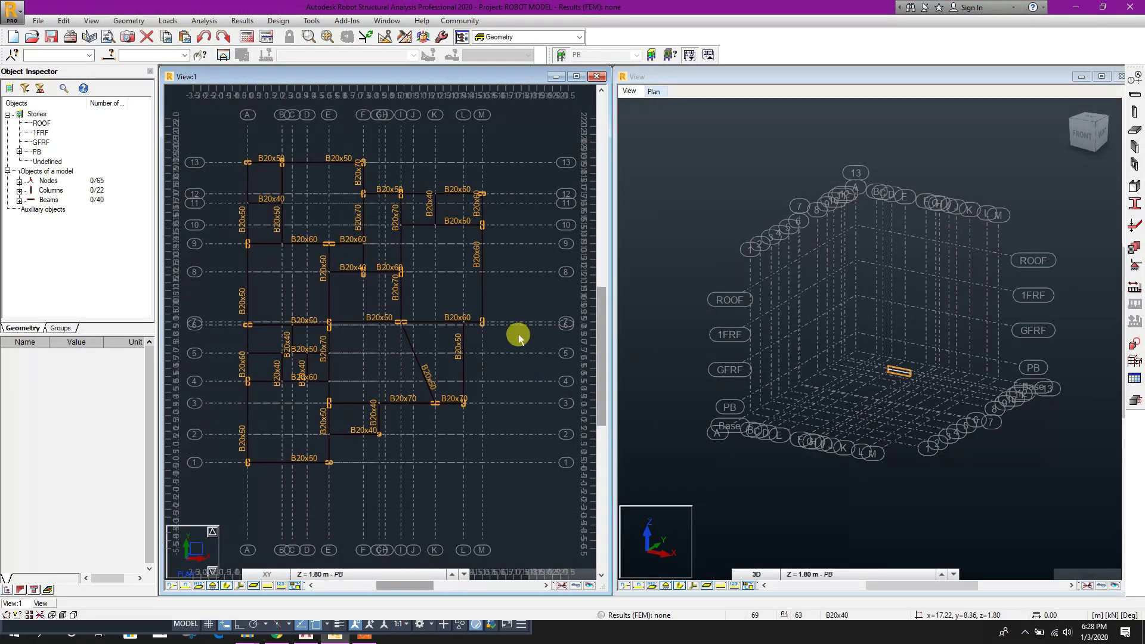
click(800, 517)
middle_drag(841, 514, 869, 491)
middle_drag(385, 132, 416, 136)
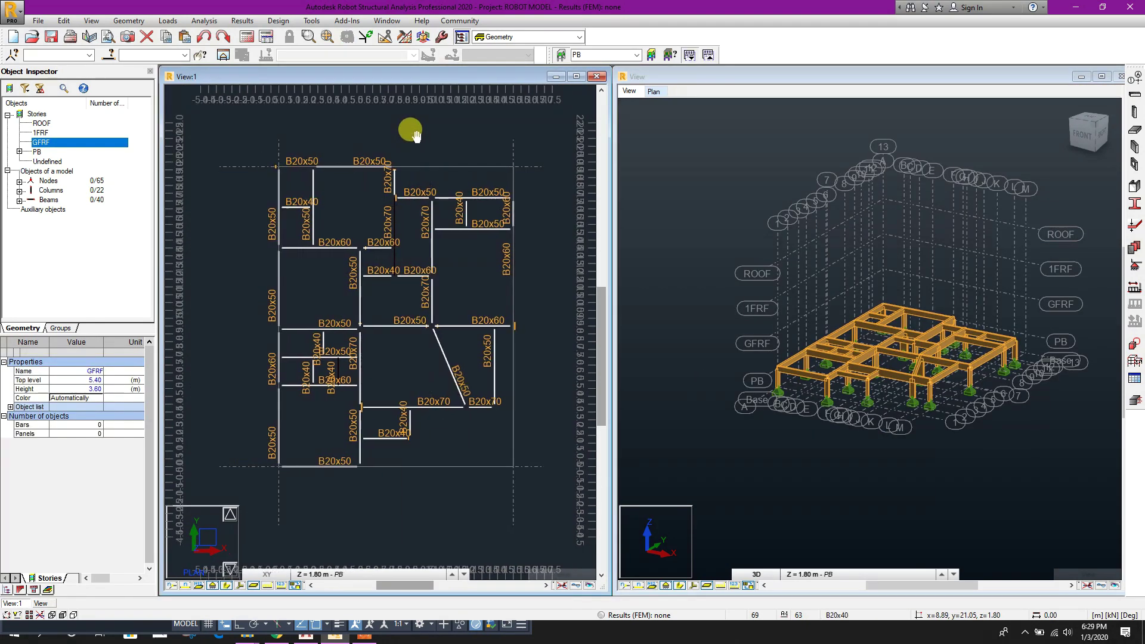
Copy the contents of the PB story once to the story above.
click(19, 152)
right_click(40, 155)
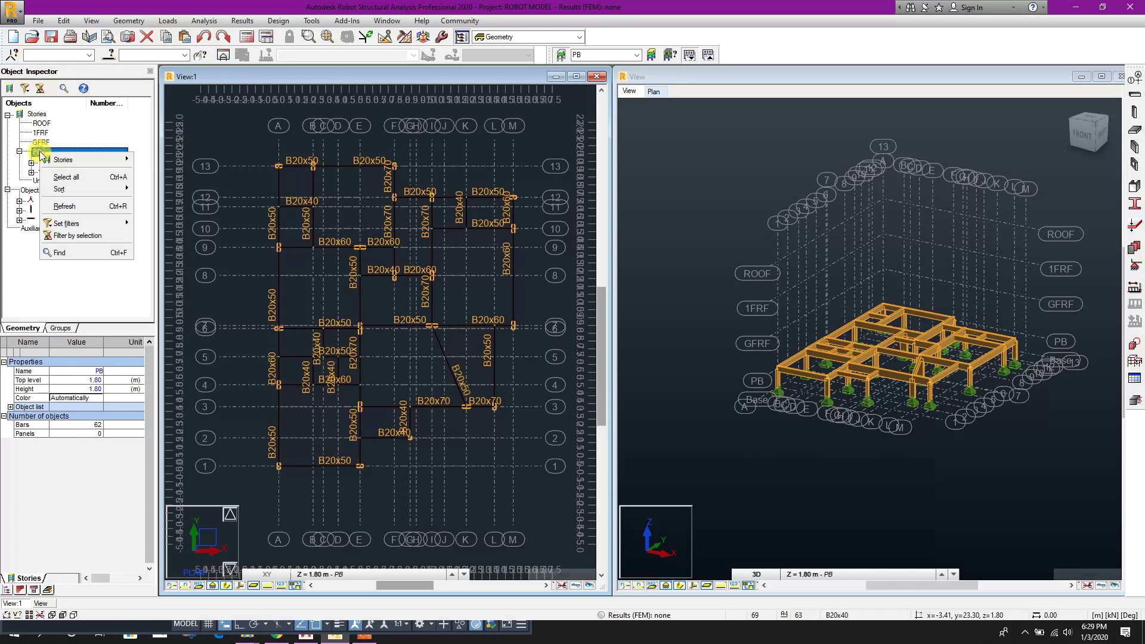
click(89, 163)
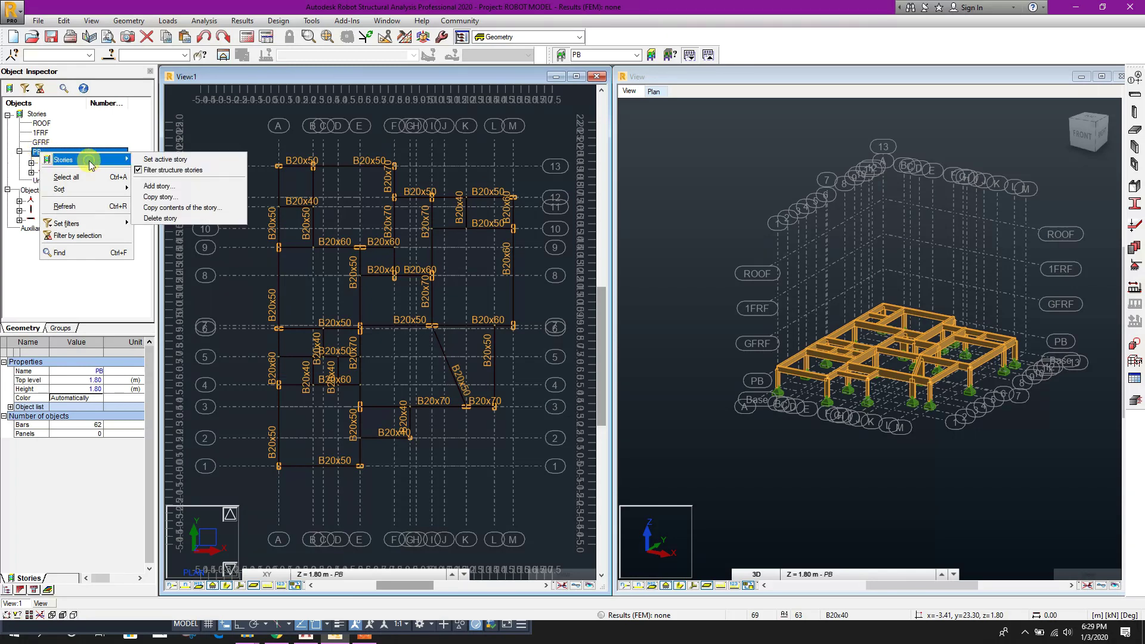
click(202, 209)
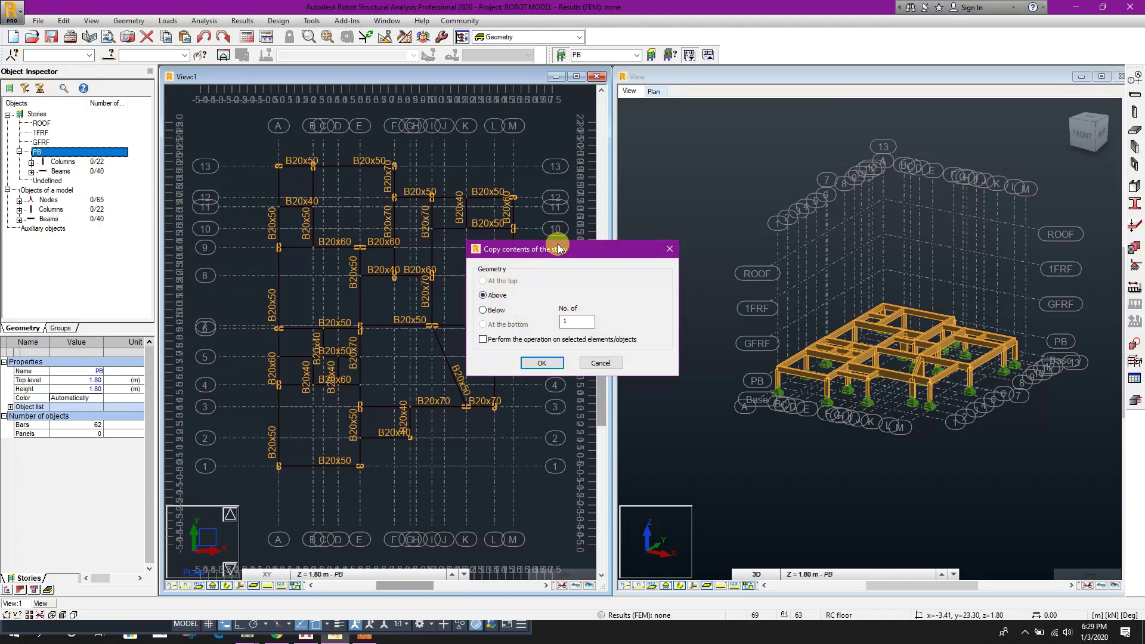
drag(559, 249, 562, 241)
click(542, 350)
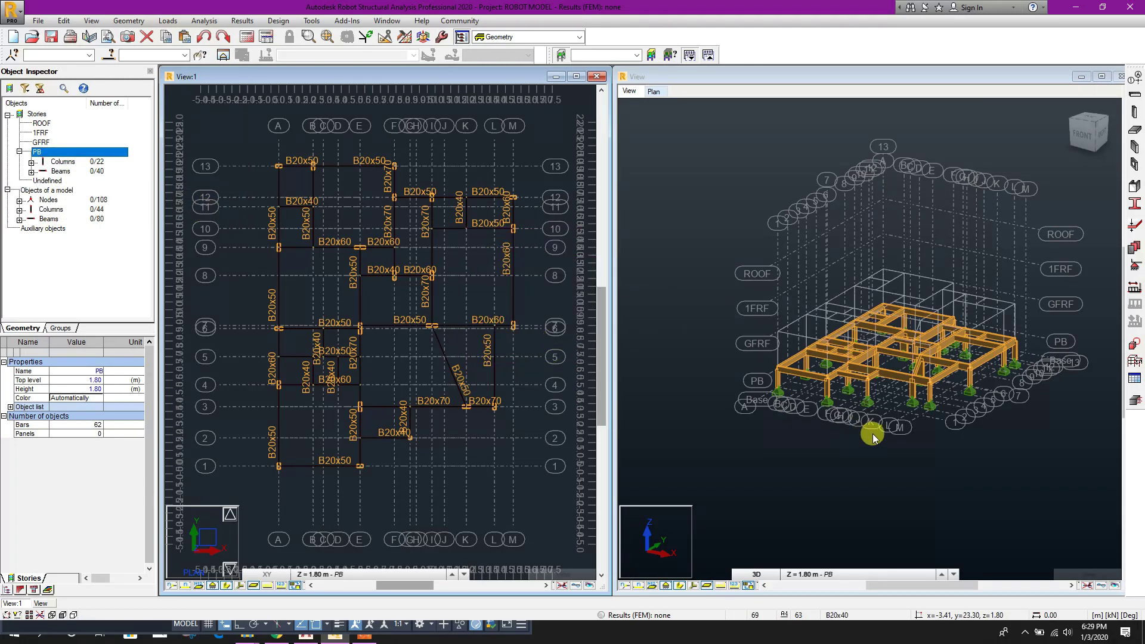
Turn off the story filtering to display all stories and examine the copied columns and beams in 3D.
right_click(39, 117)
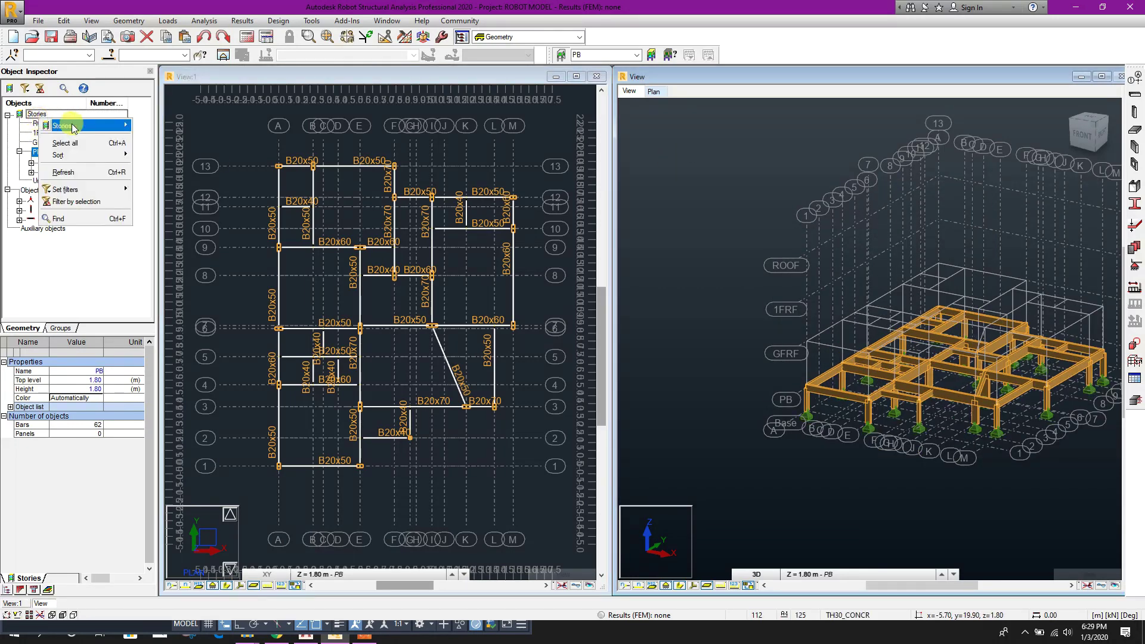
mouse_move(92, 124)
click(157, 124)
scroll(882, 506, up, 1)
scroll(907, 440, down, 1)
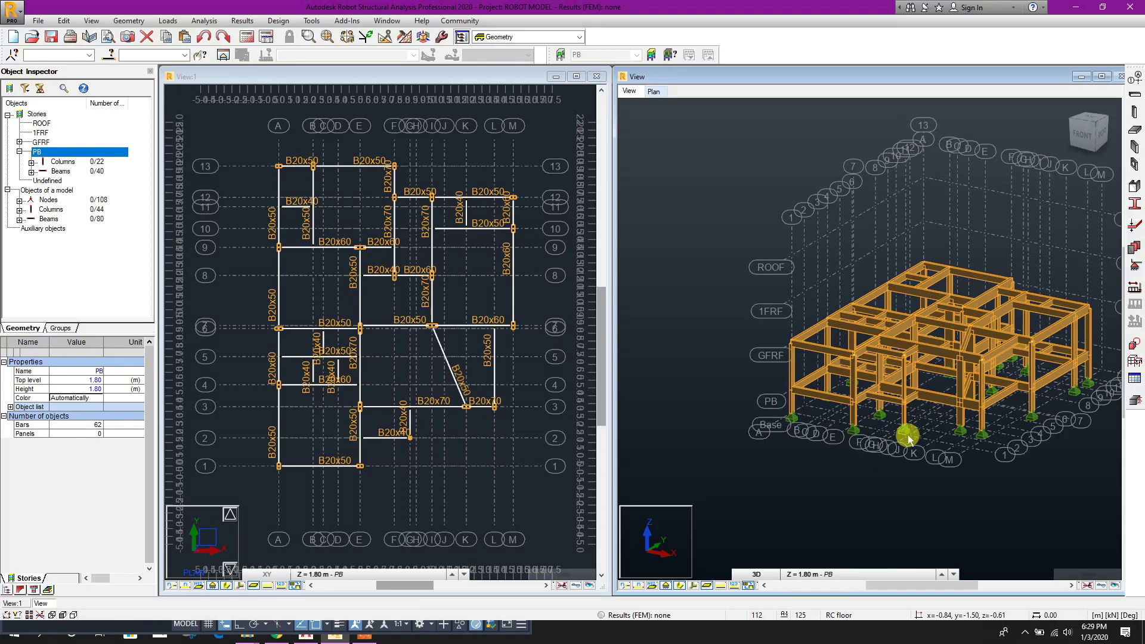
scroll(961, 332, up, 3)
scroll(877, 381, down, 2)
middle_drag(809, 432, 850, 435)
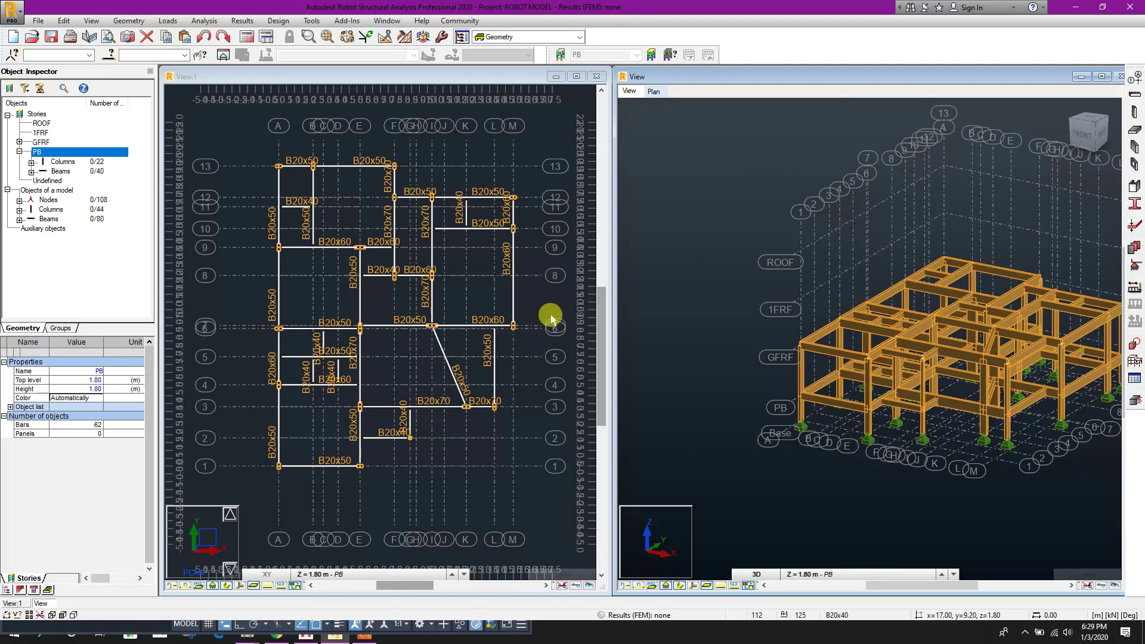
mouse_move(534, 304)
middle_down()
mouse_move(536, 325)
mouse_move(528, 316)
middle_up()
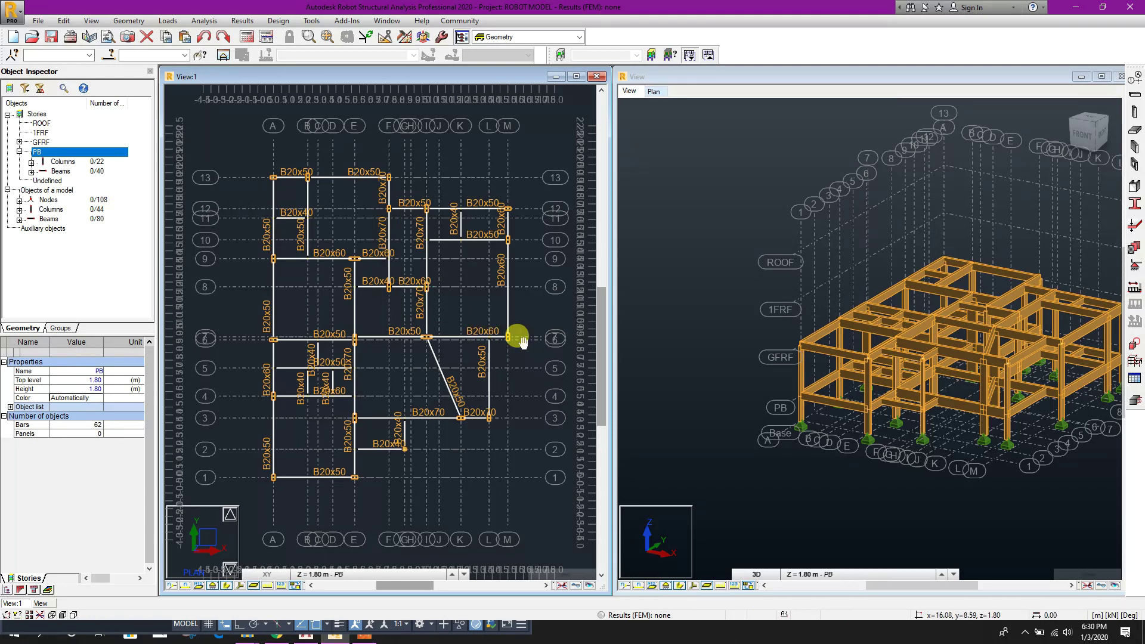
click(887, 461)
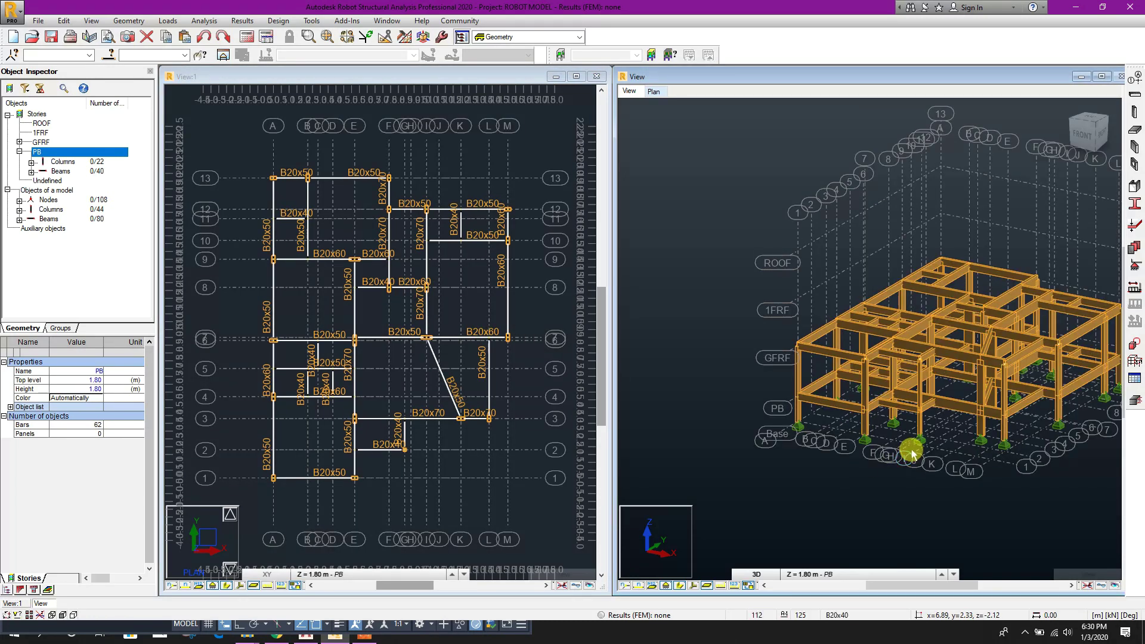
Switch the plan view to the GFRF level at 5.40 m and delete the diagonal beam between I-7 and K-3.
click(532, 184)
click(382, 571)
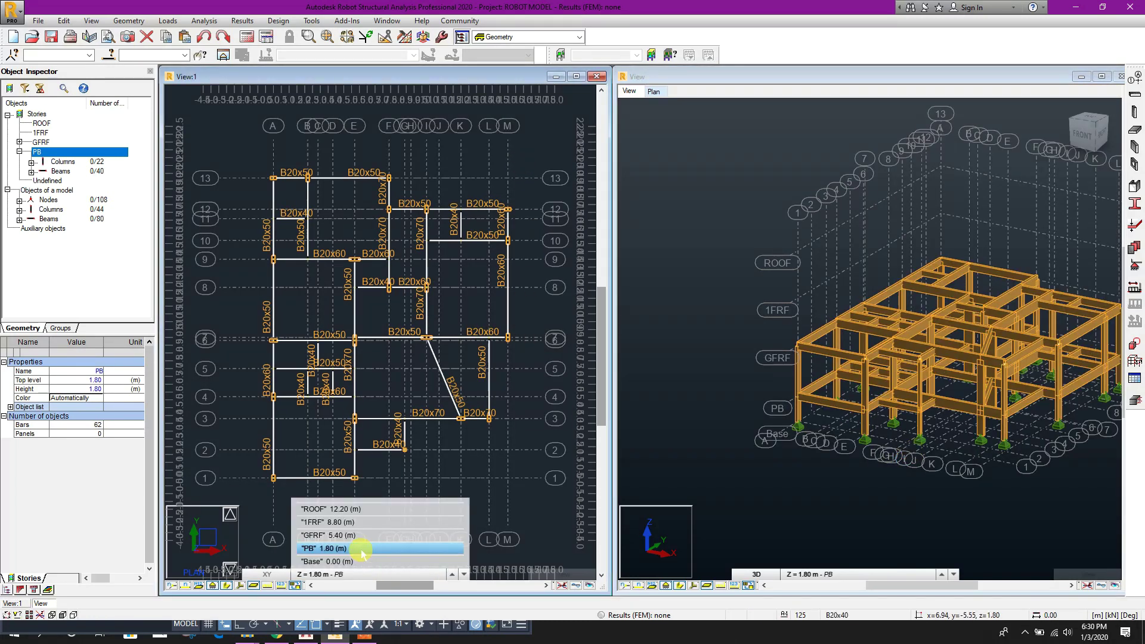
click(358, 537)
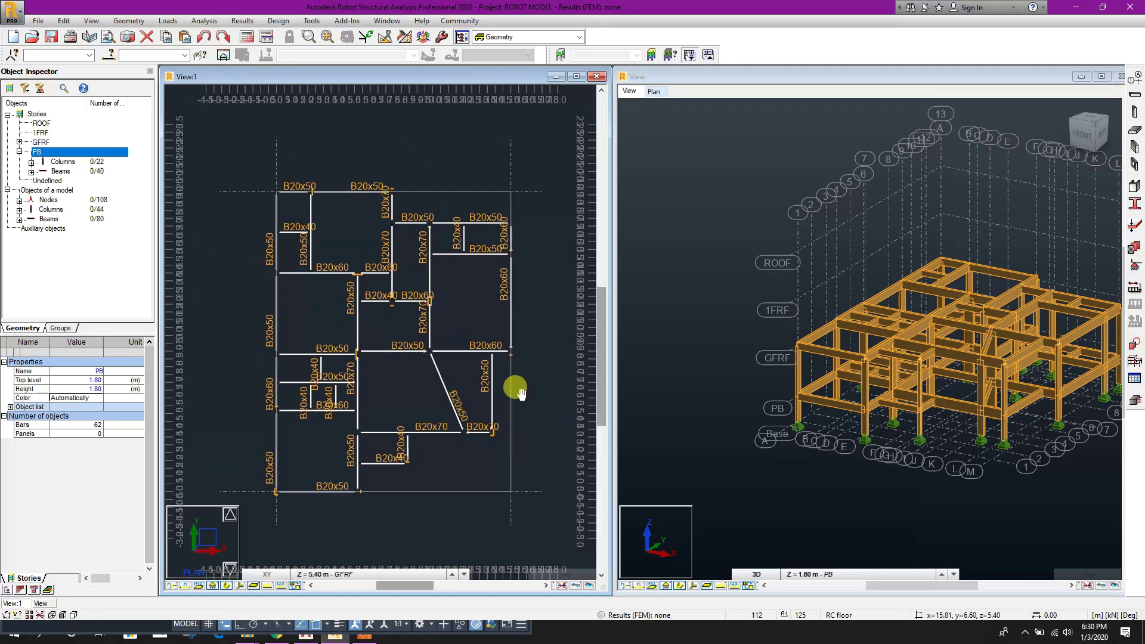
drag(426, 385, 412, 386)
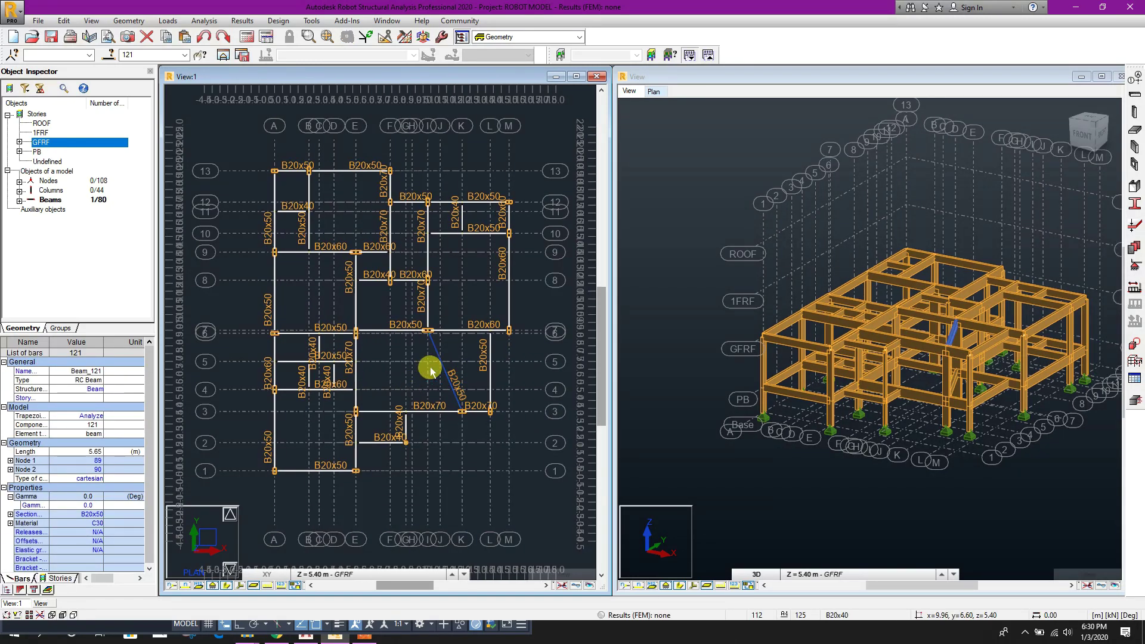
key(Delete)
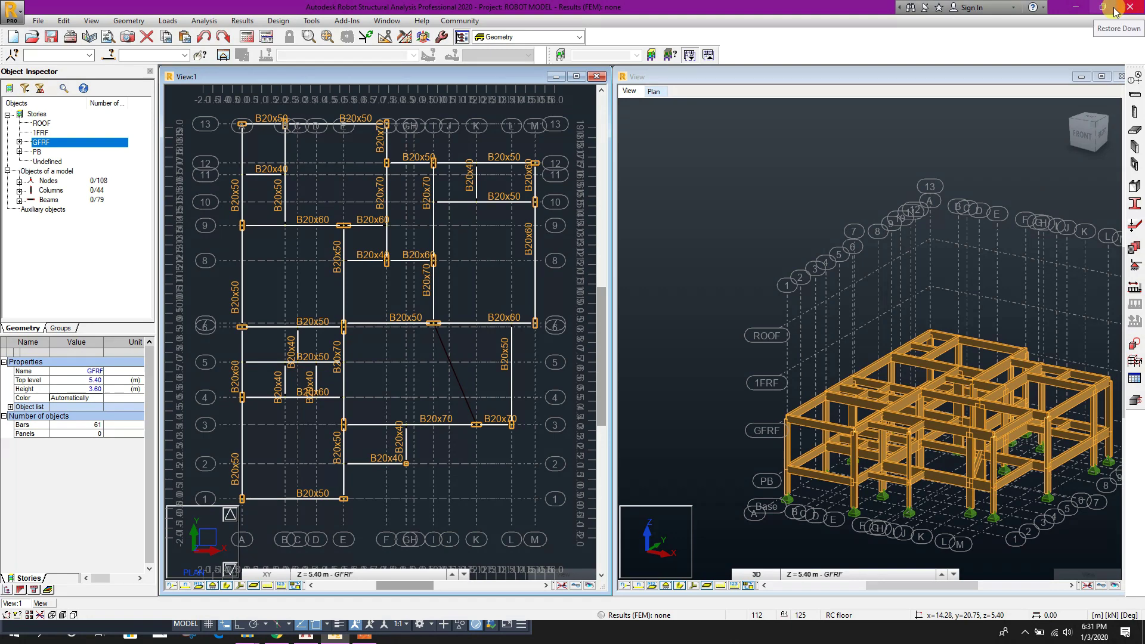
Reduce the Robot window, switch to the AutoCAD drawing and examine the ground floor roof beam and slab layout.
click(1105, 7)
click(237, 188)
scroll(106, 330, down, 2)
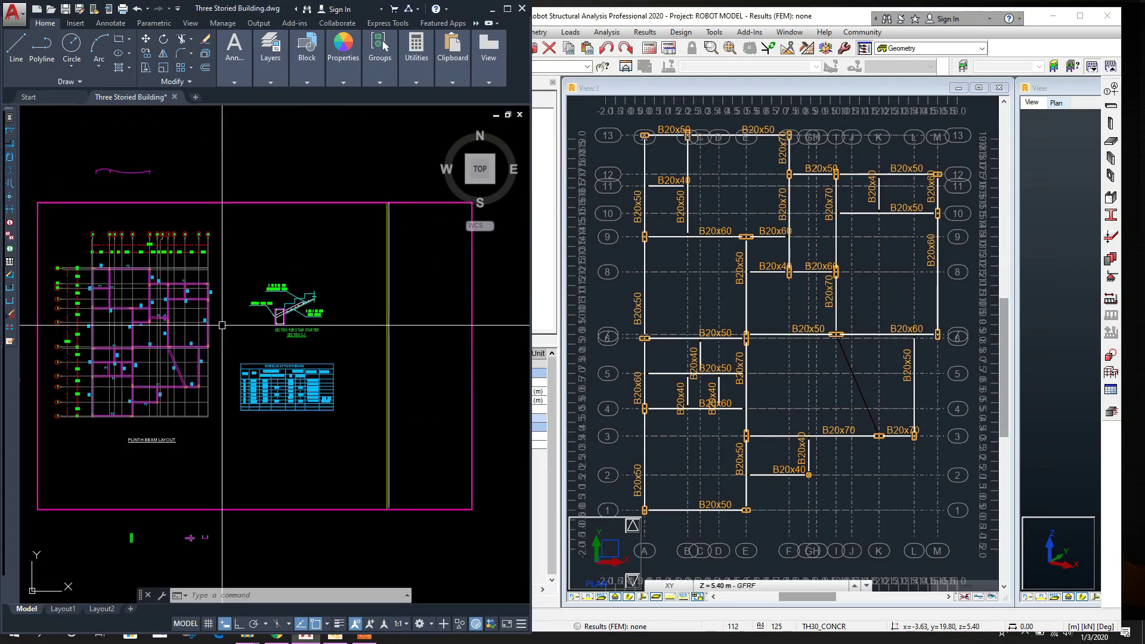
middle_drag(473, 365, 245, 365)
middle_drag(503, 306, 379, 310)
scroll(379, 311, up, 1)
scroll(380, 310, up, 3)
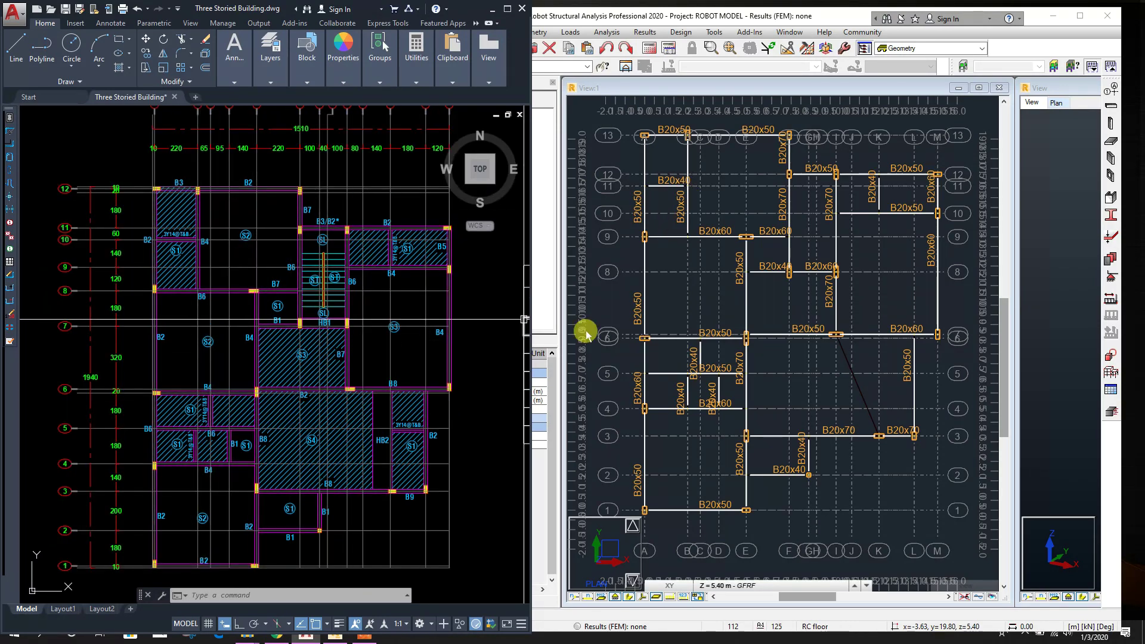
middle_drag(179, 409, 214, 356)
middle_drag(202, 460, 197, 411)
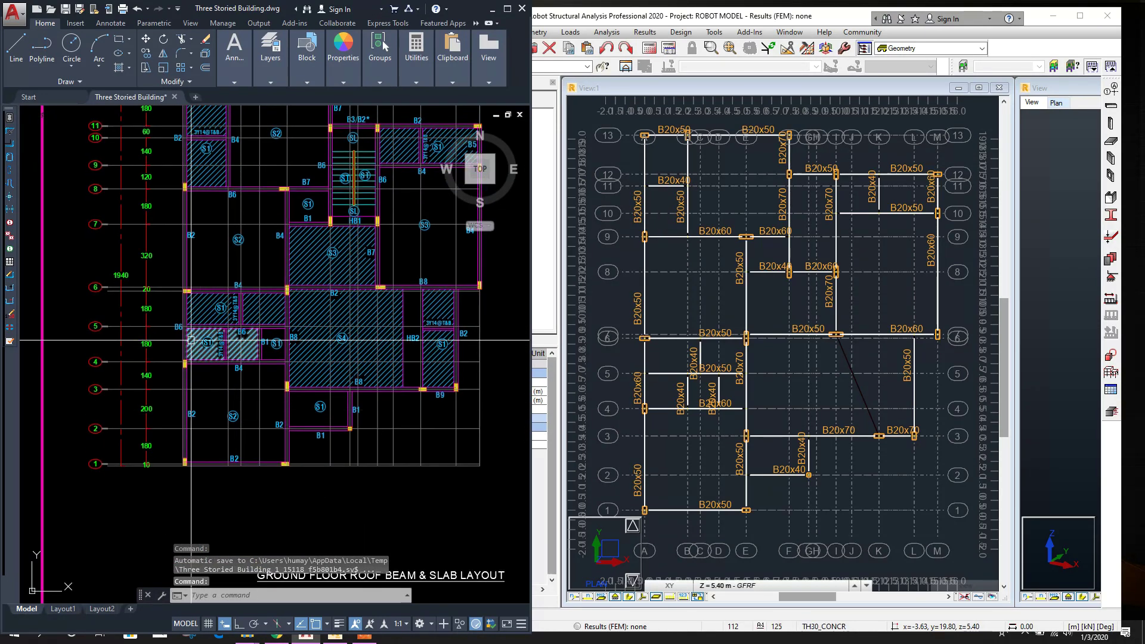
In Robot, change the GFRF beams on axis A between 4 and 6 and on axis 5 between A and E to section B20x70.
click(643, 361)
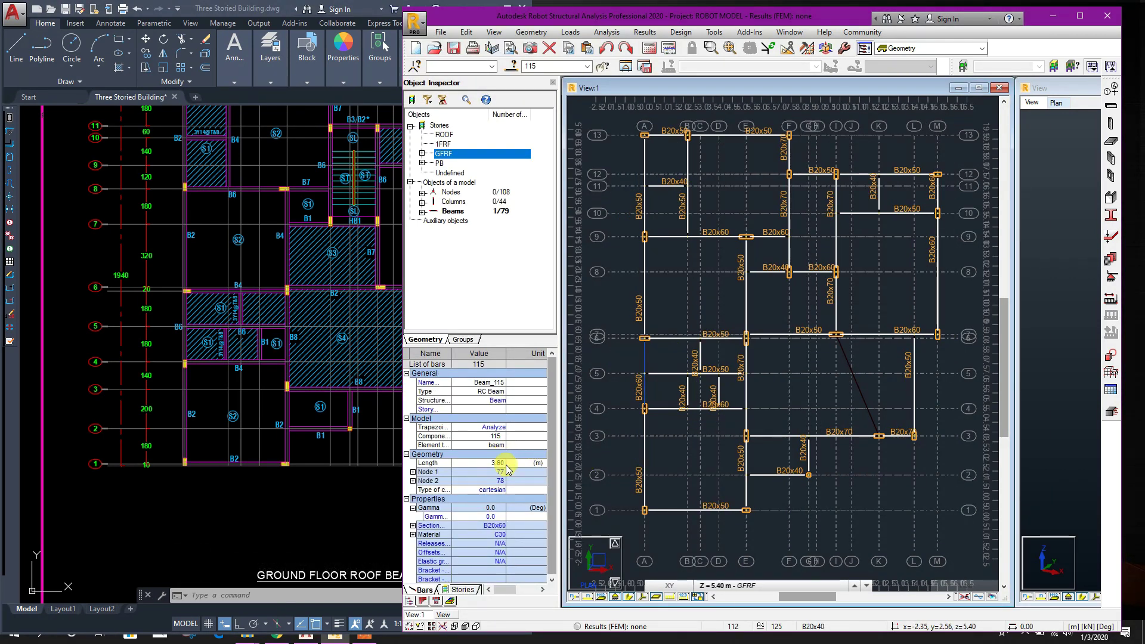
click(500, 528)
click(475, 396)
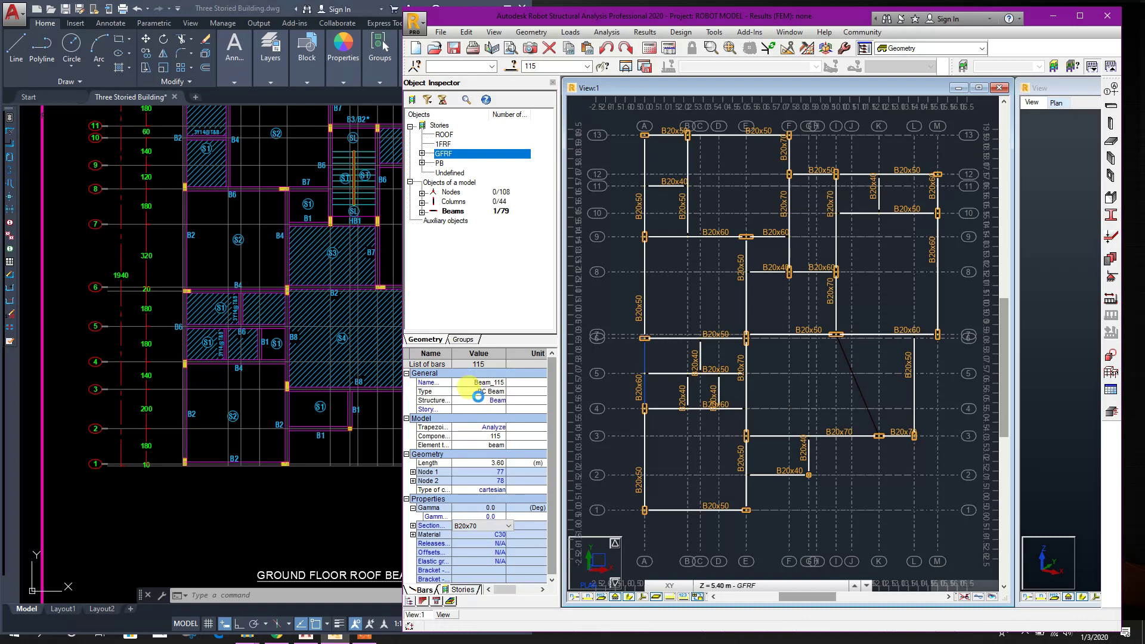
click(693, 443)
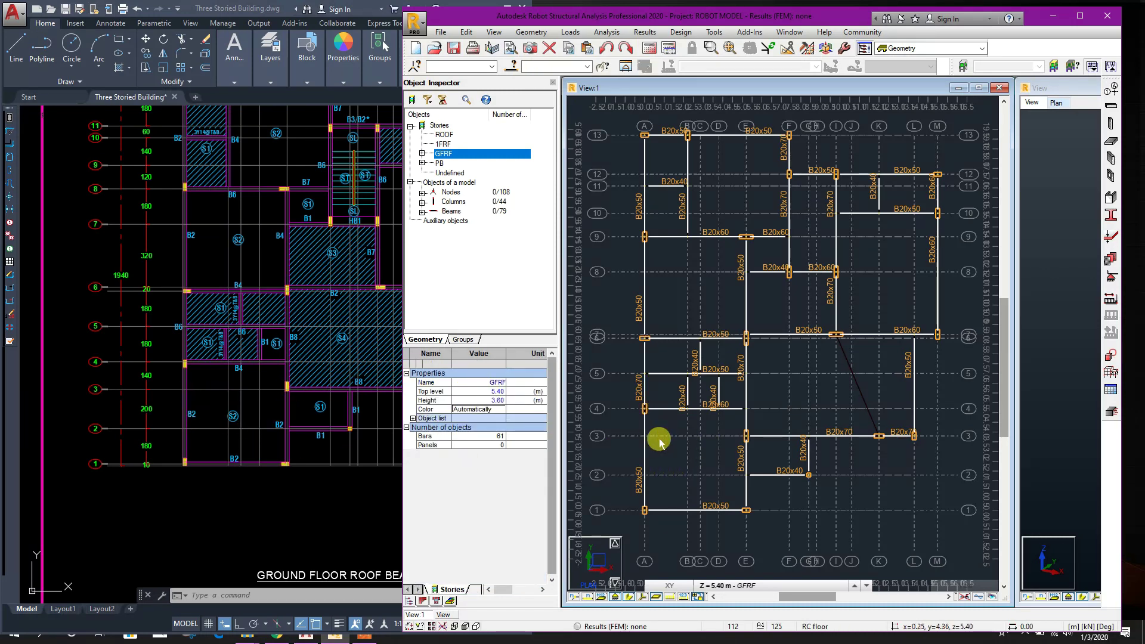
click(707, 379)
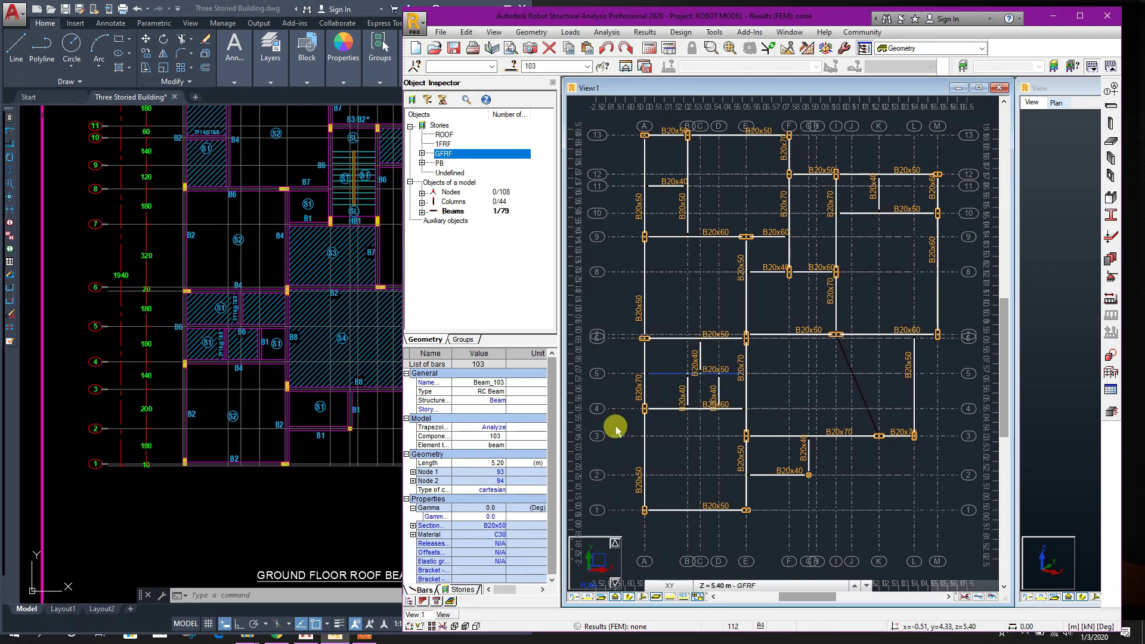
click(500, 527)
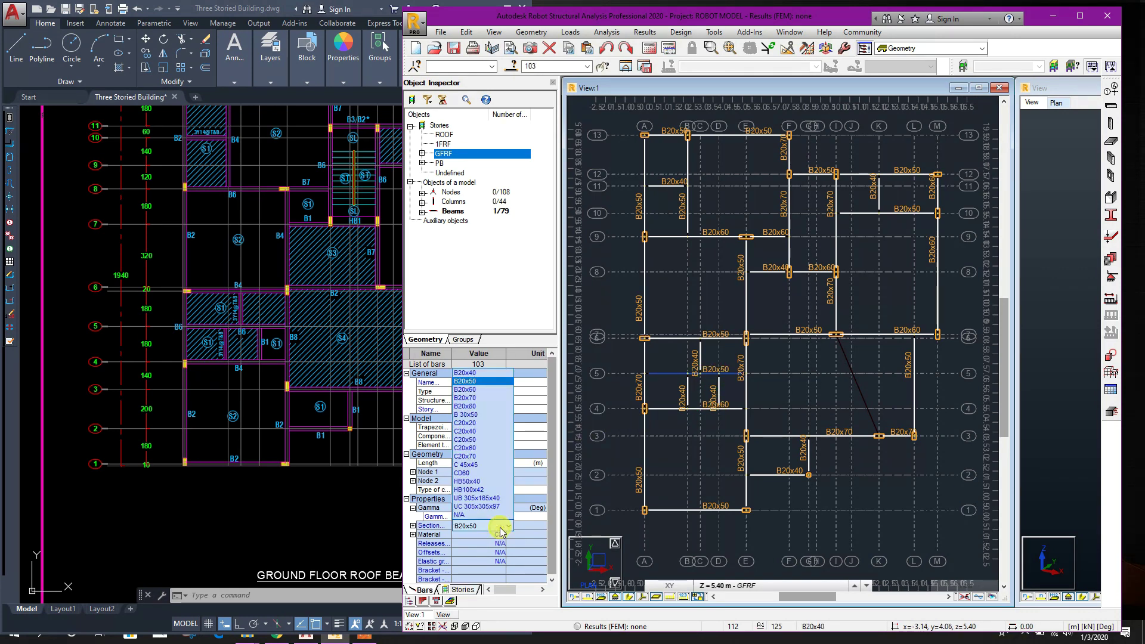
click(486, 397)
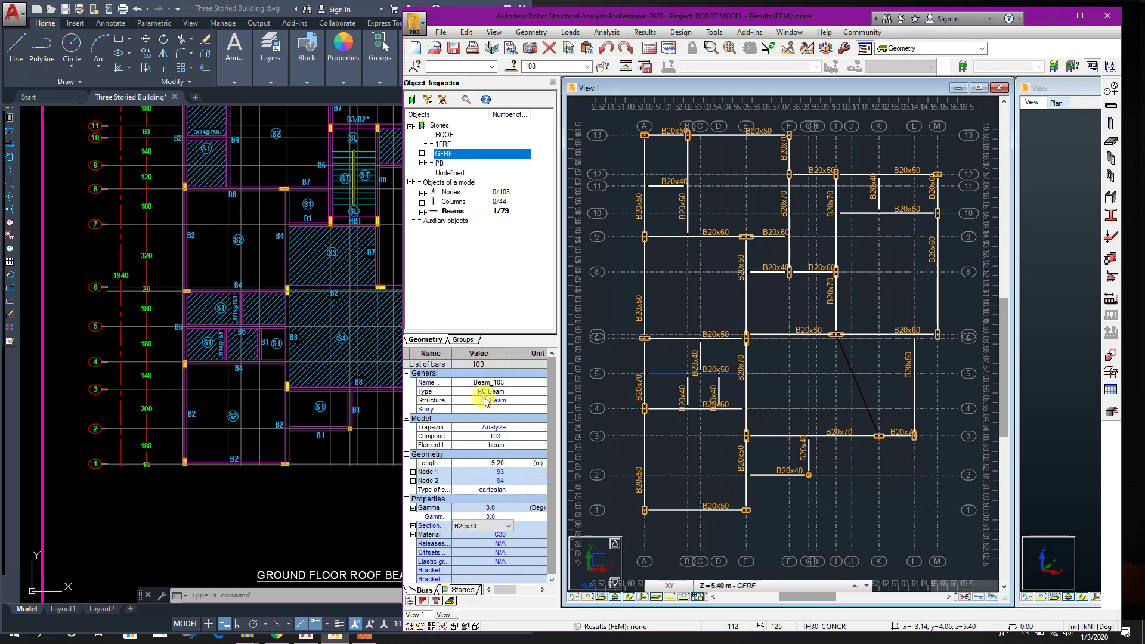
click(720, 442)
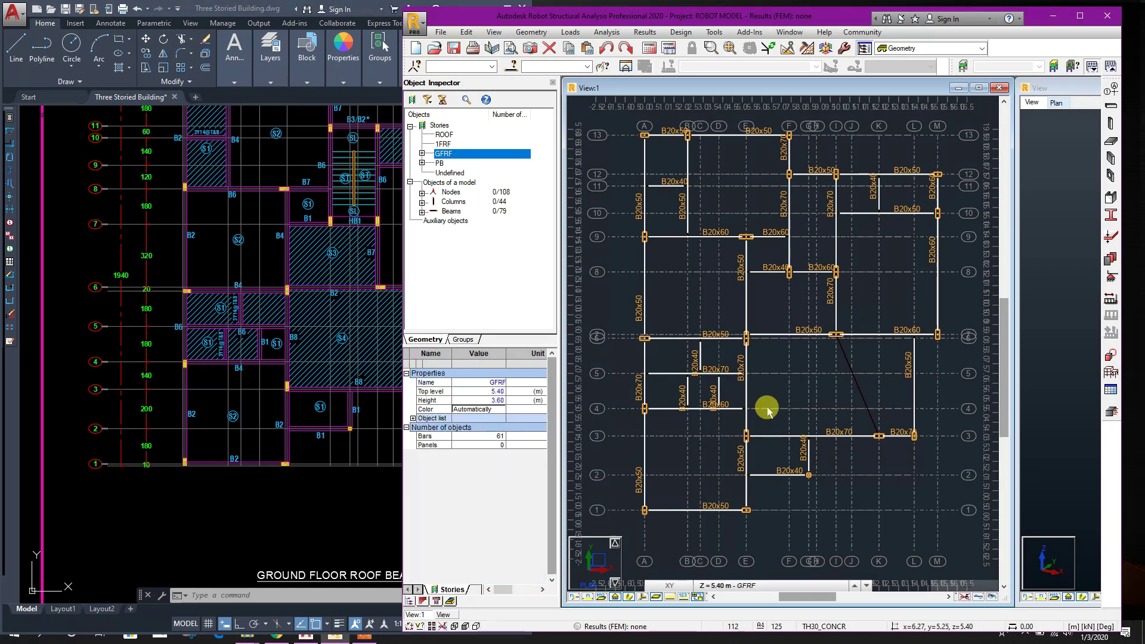
Set the axis E beam between 3 and 6 to section B20x80 and the one between 6 and 9 to B20x60.
click(746, 398)
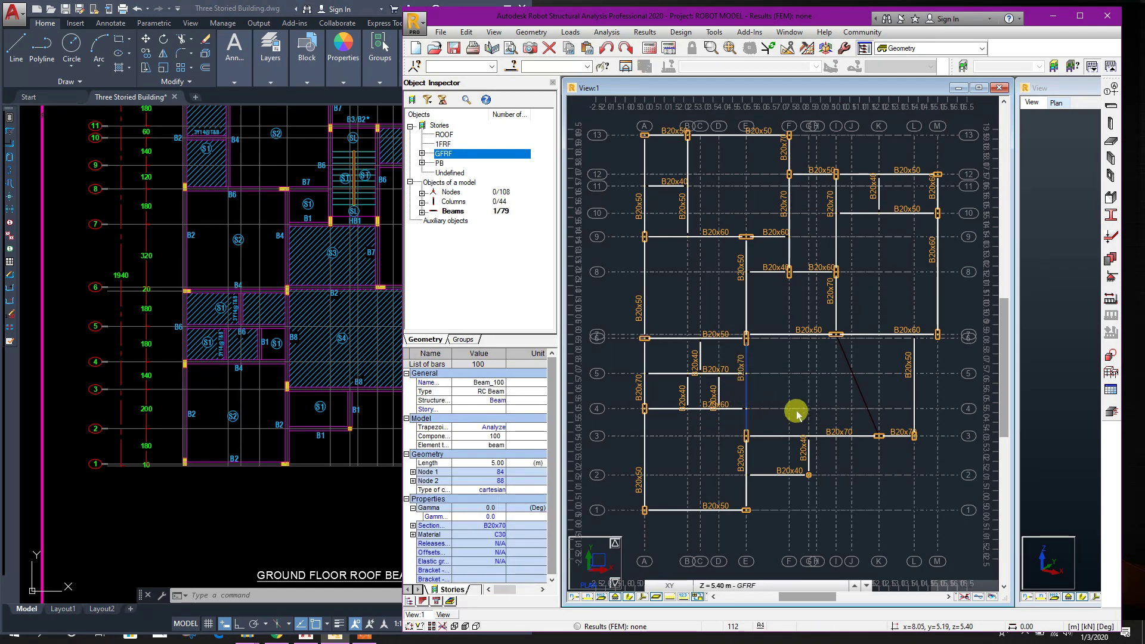
click(500, 527)
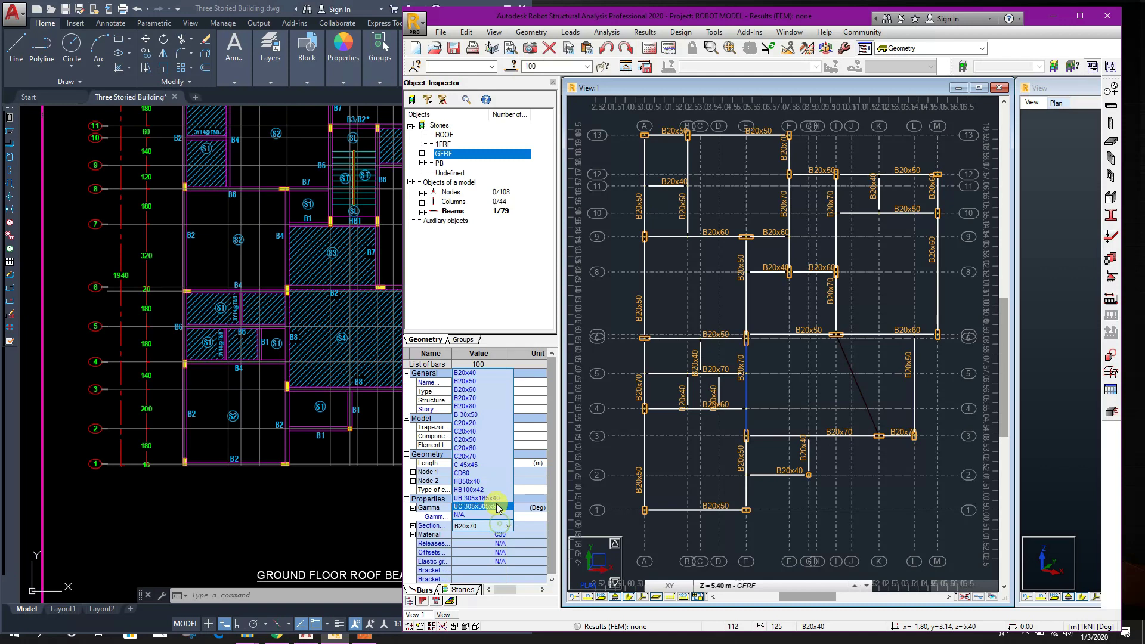
click(489, 407)
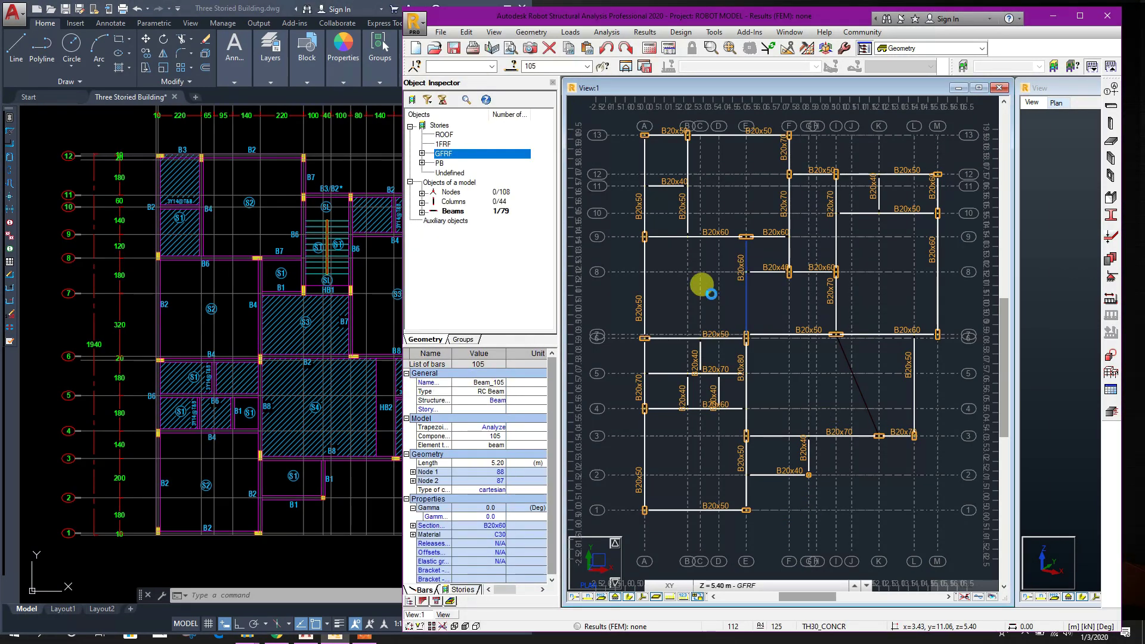
click(702, 285)
Set section B20x80 for the axis 6 beam between I and M and the two axis 3 beams between E and L.
click(889, 335)
click(500, 526)
click(489, 407)
click(800, 376)
click(839, 436)
ctrl+click(899, 437)
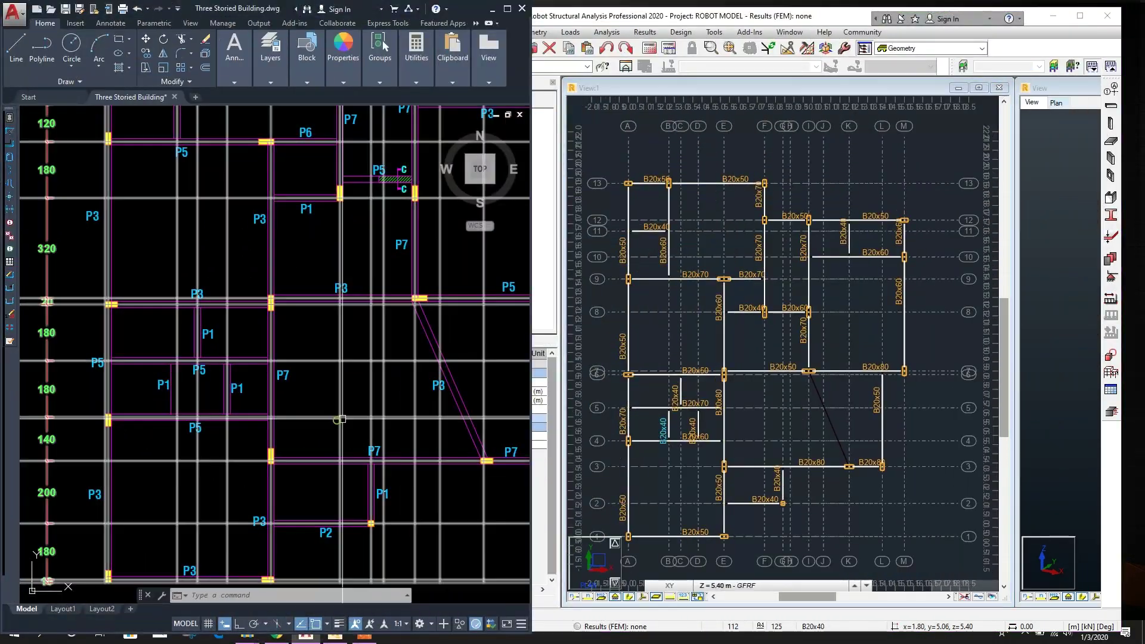
Go from the plinth beam layout to the ground floor roof layout in the AutoCAD drawing, and return to Robot with nothing selected.
scroll(444, 487, down, 5)
middle_drag(498, 491, 444, 488)
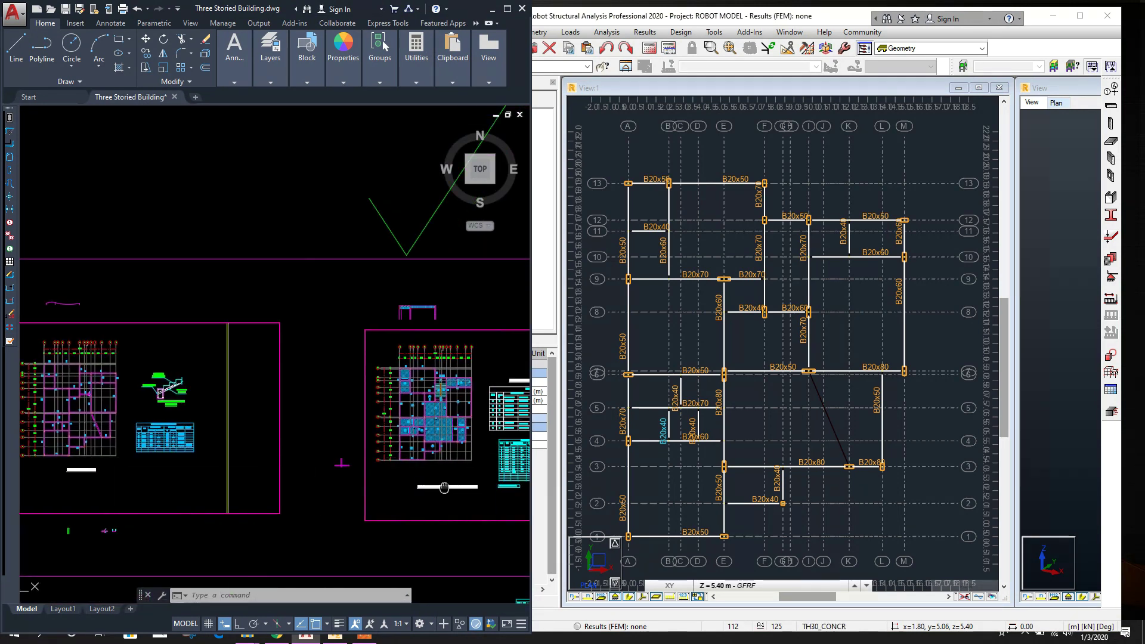
scroll(478, 427, up, 8)
click(761, 350)
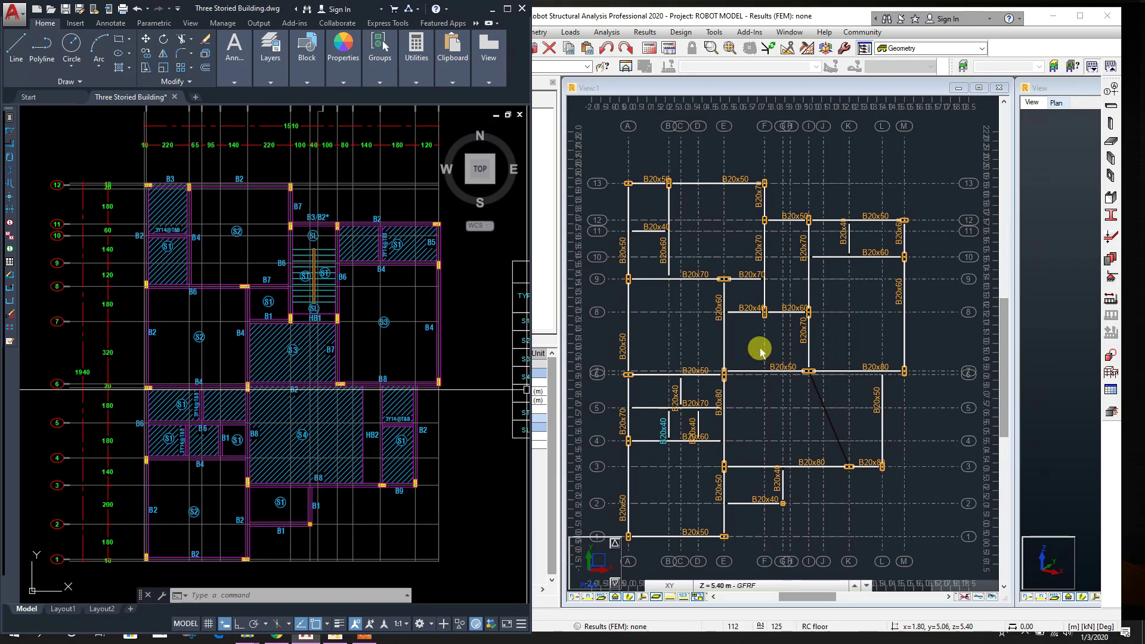
click(777, 349)
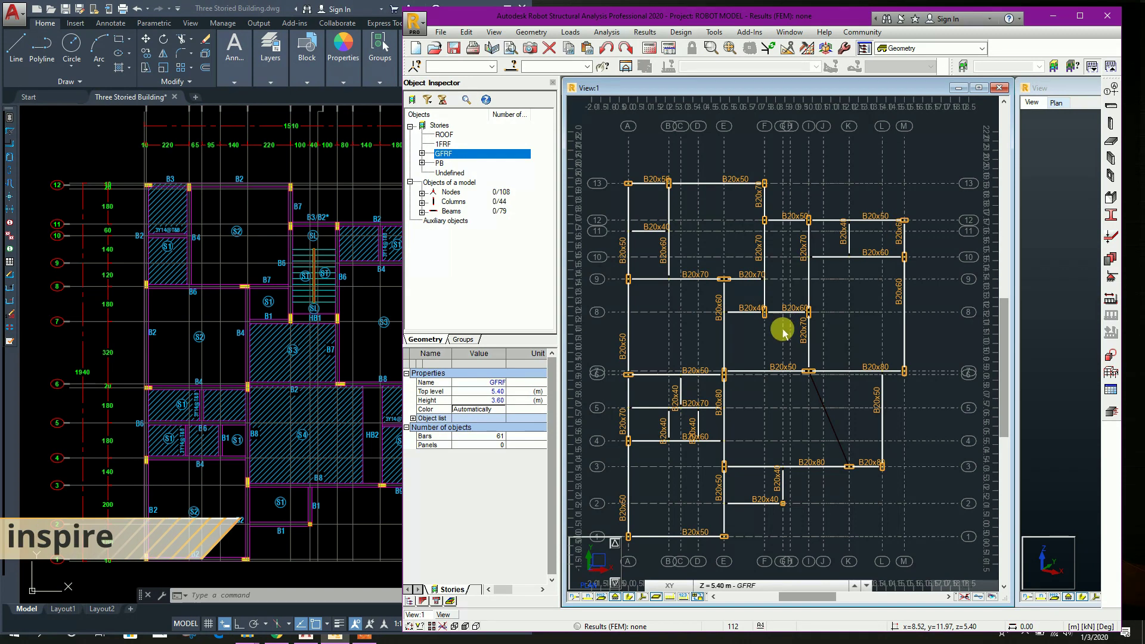
Switch the plan to the PB level at 1.80 m and move the axis 8 beam between F and I by the vector 0,0.6,0.
click(741, 587)
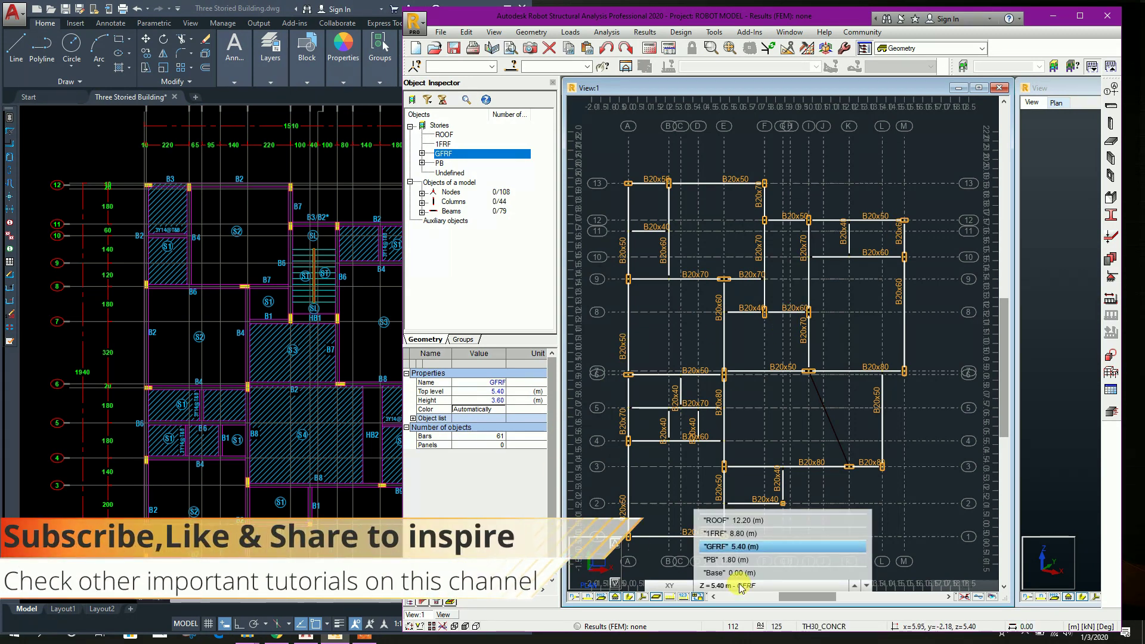
click(745, 560)
click(467, 32)
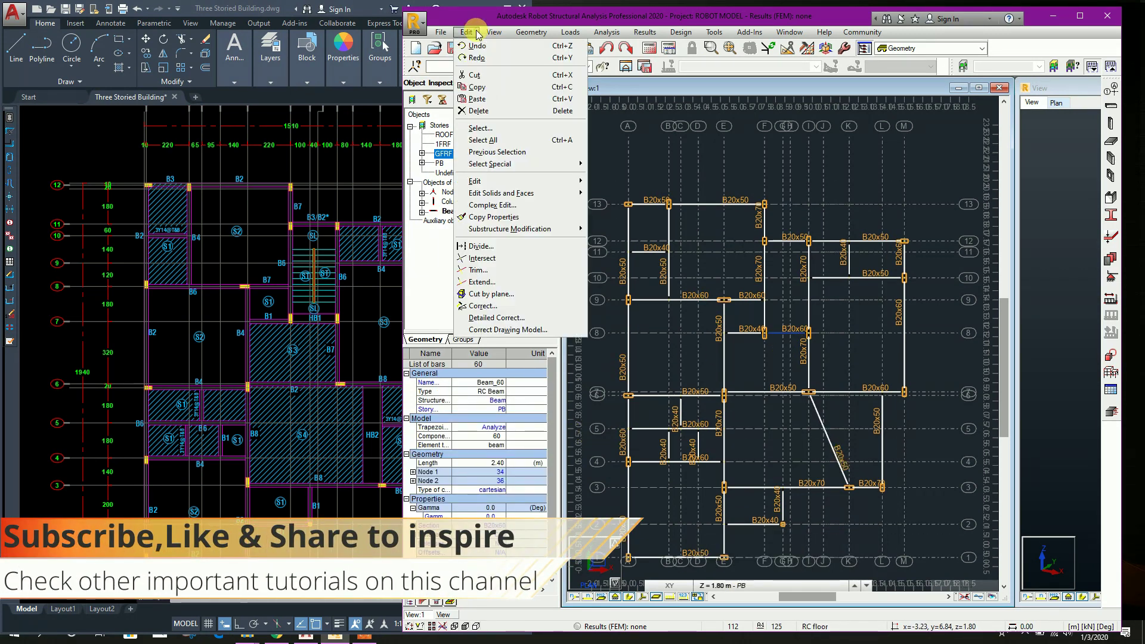
mouse_move(495, 169)
click(620, 178)
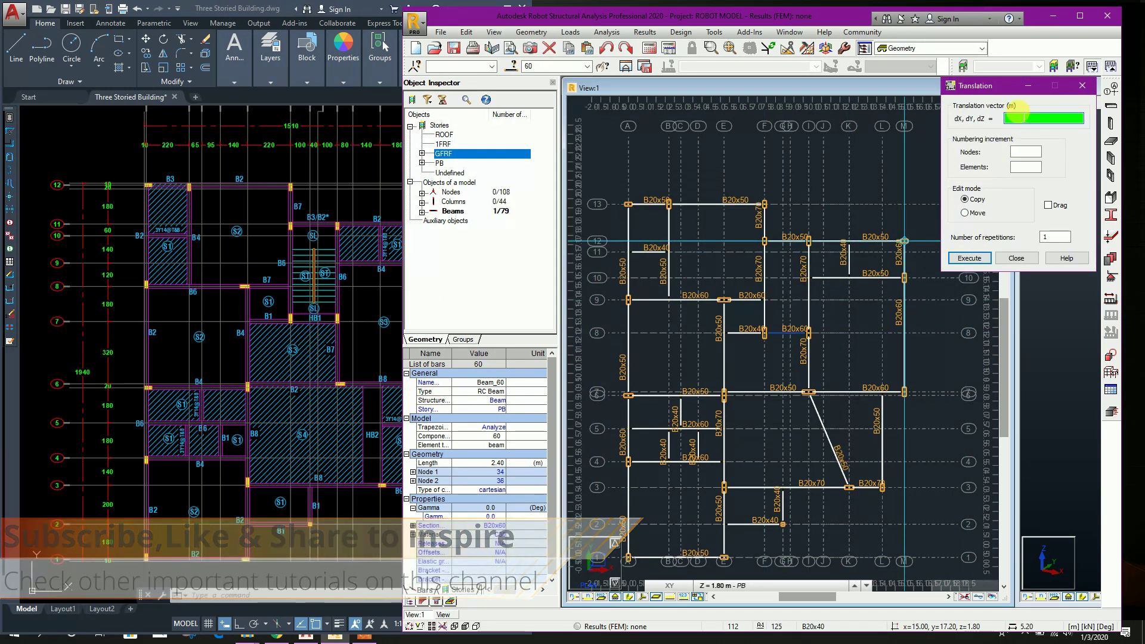
text(0,0.6,0)
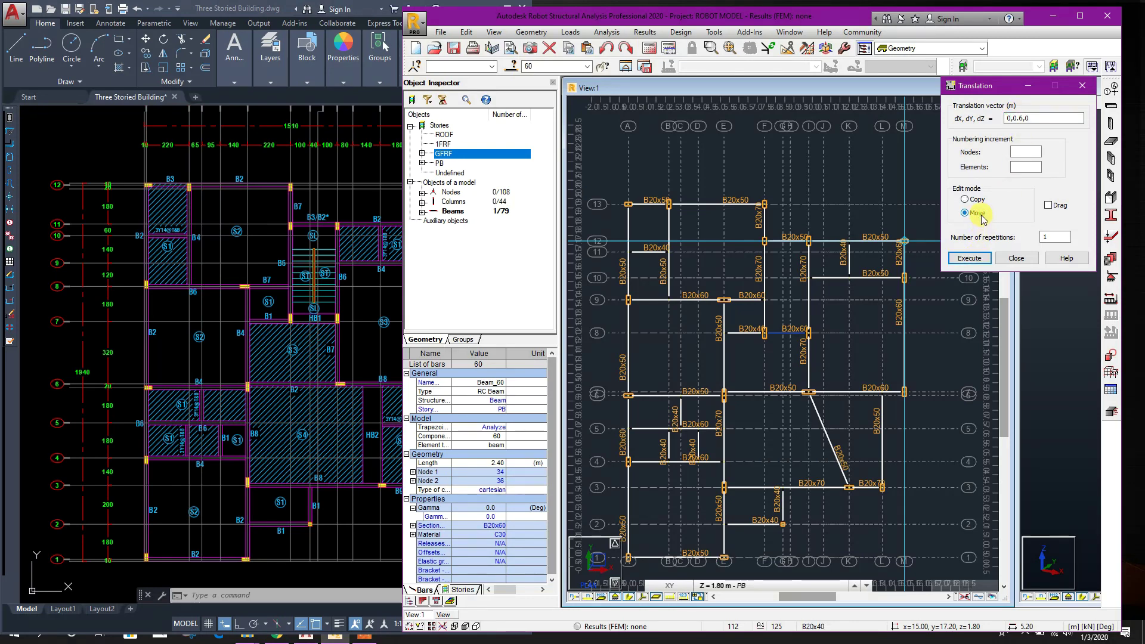
click(981, 258)
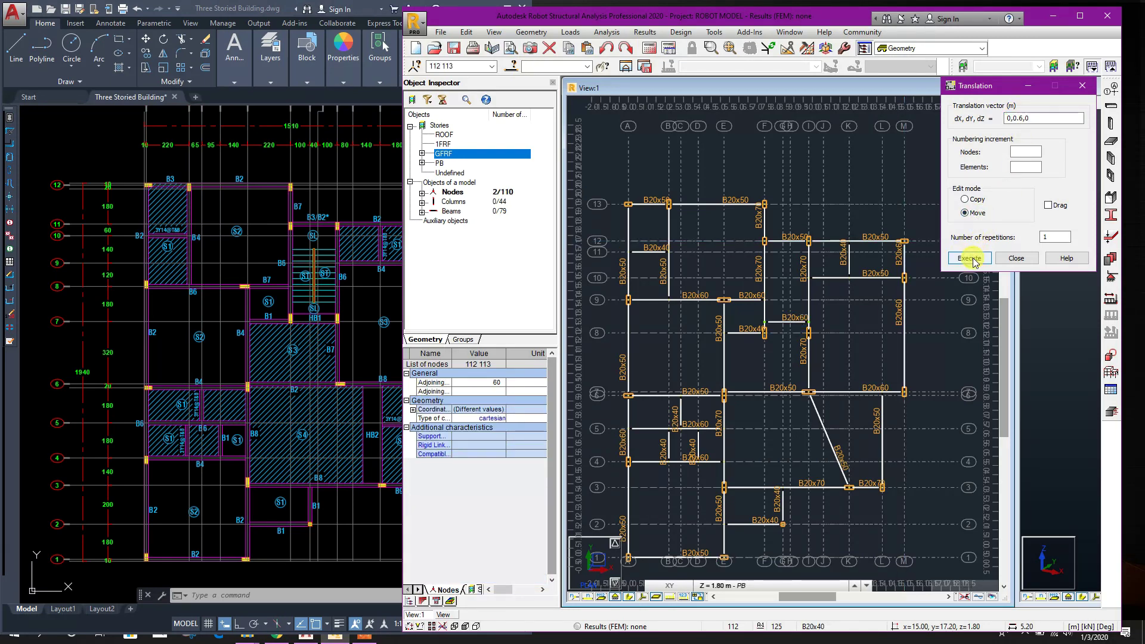
click(1017, 258)
Return the plan to the GFRF level at 5.40 m and add an HB100x42 RC beam along axis K from axis 3 to axis 6.
click(775, 585)
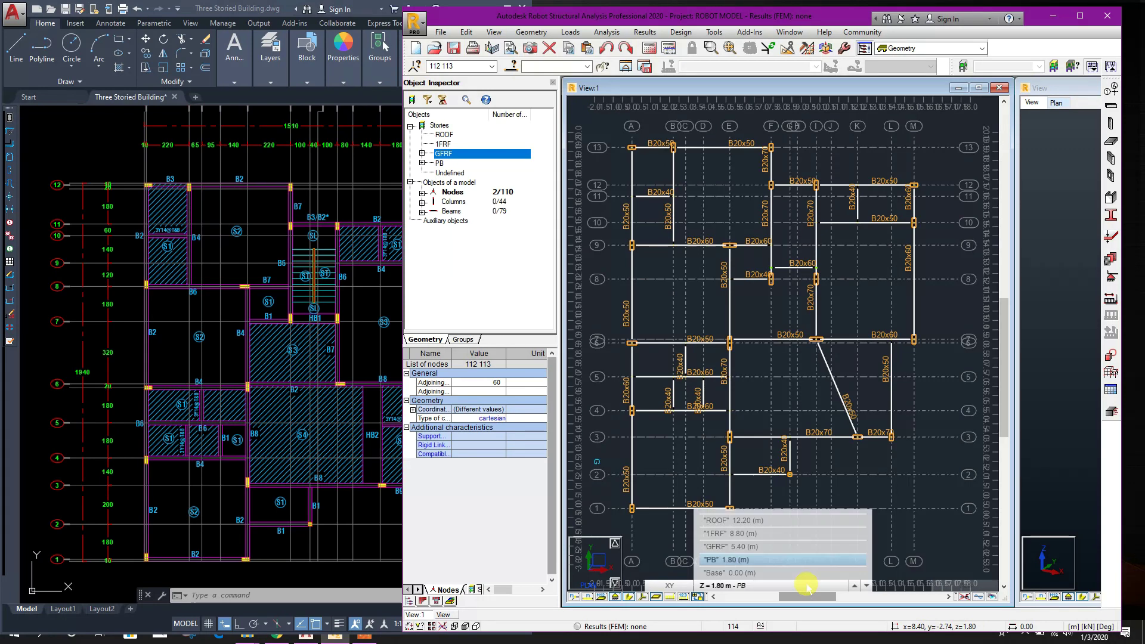
click(763, 547)
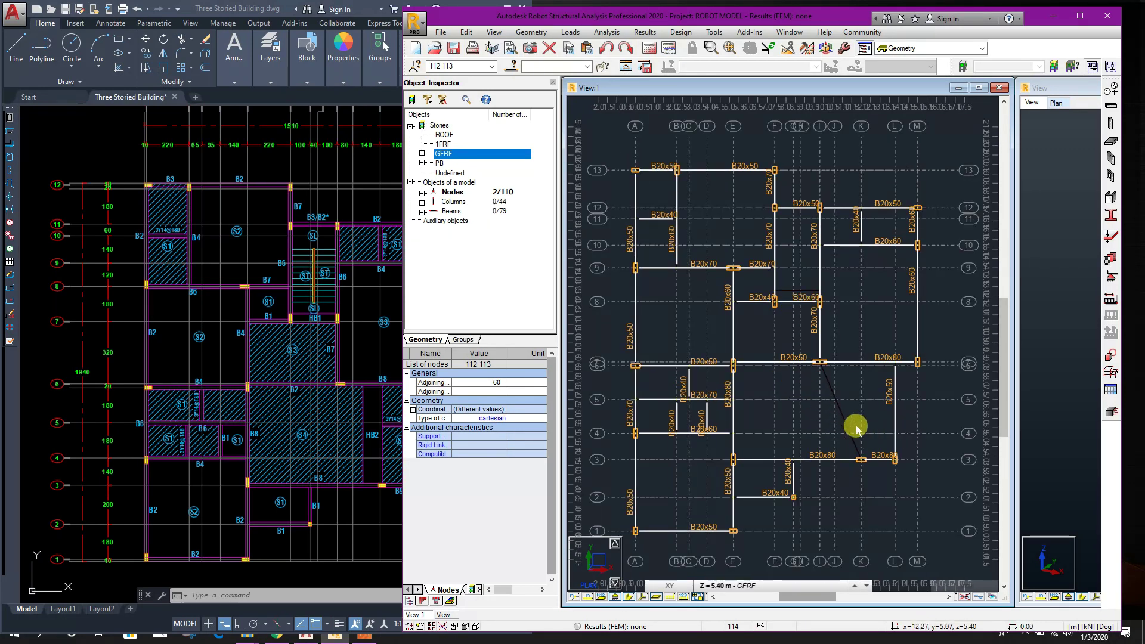
click(530, 32)
click(539, 164)
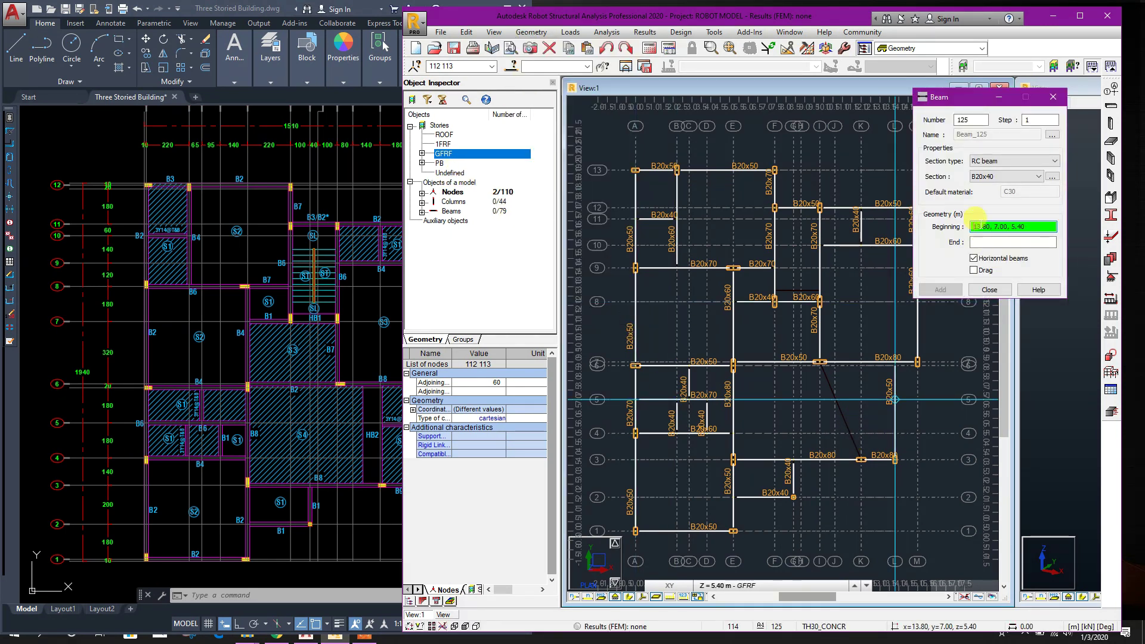
click(992, 177)
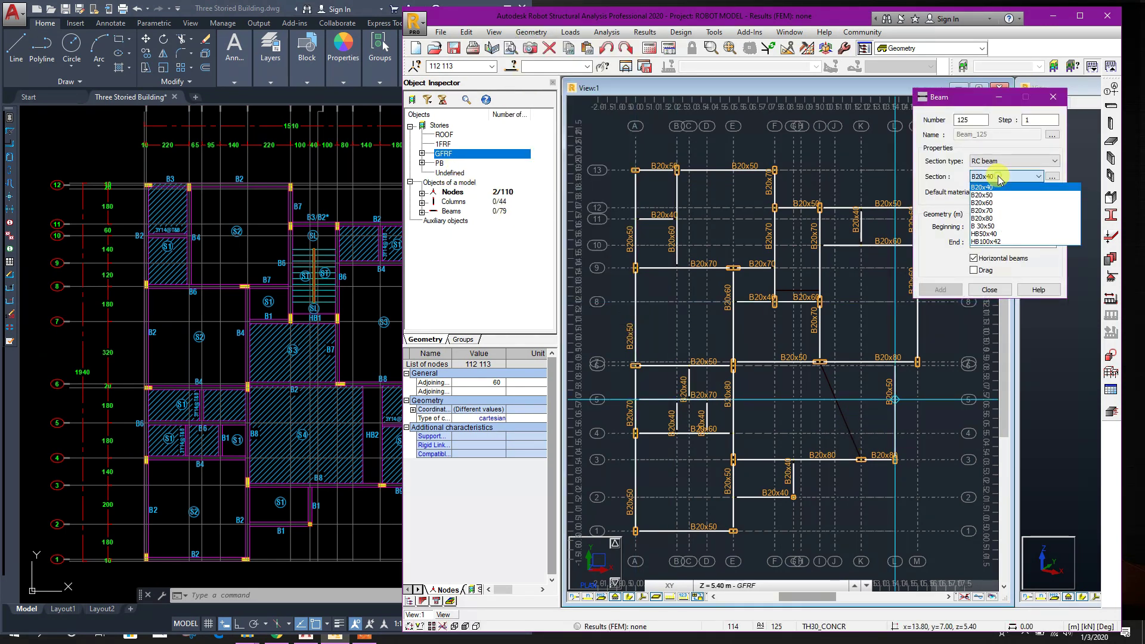
click(993, 242)
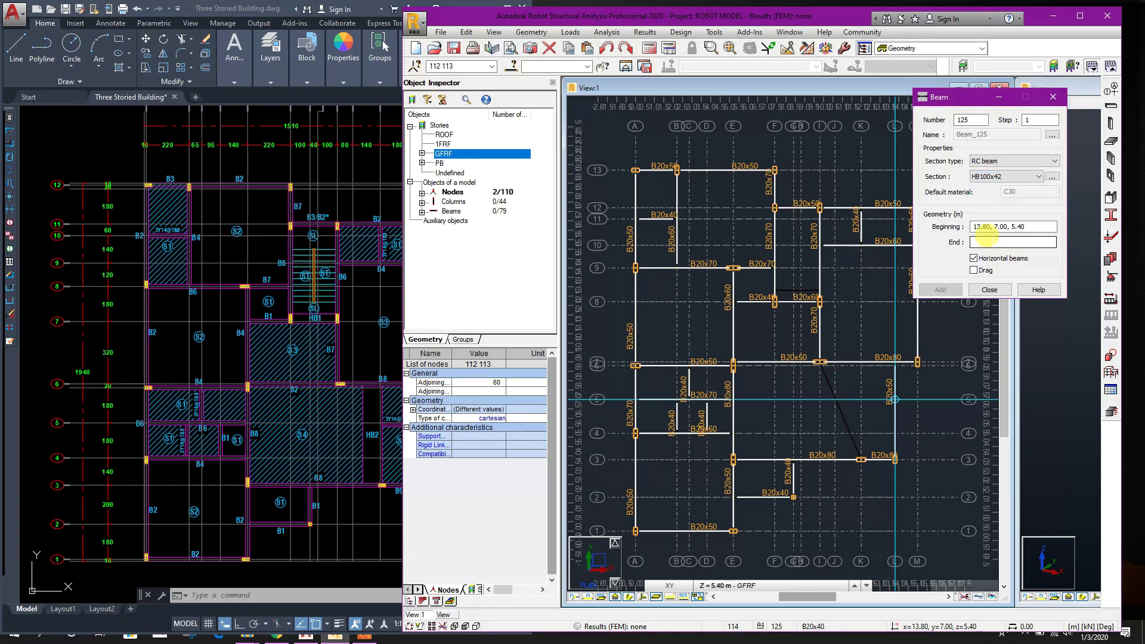
click(860, 465)
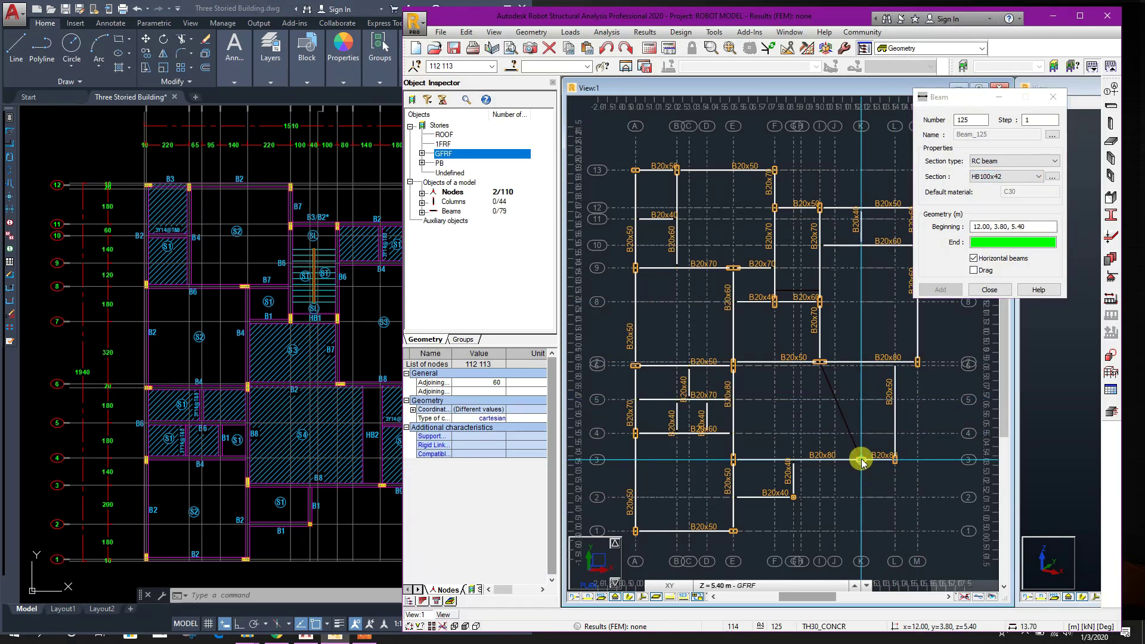
click(862, 361)
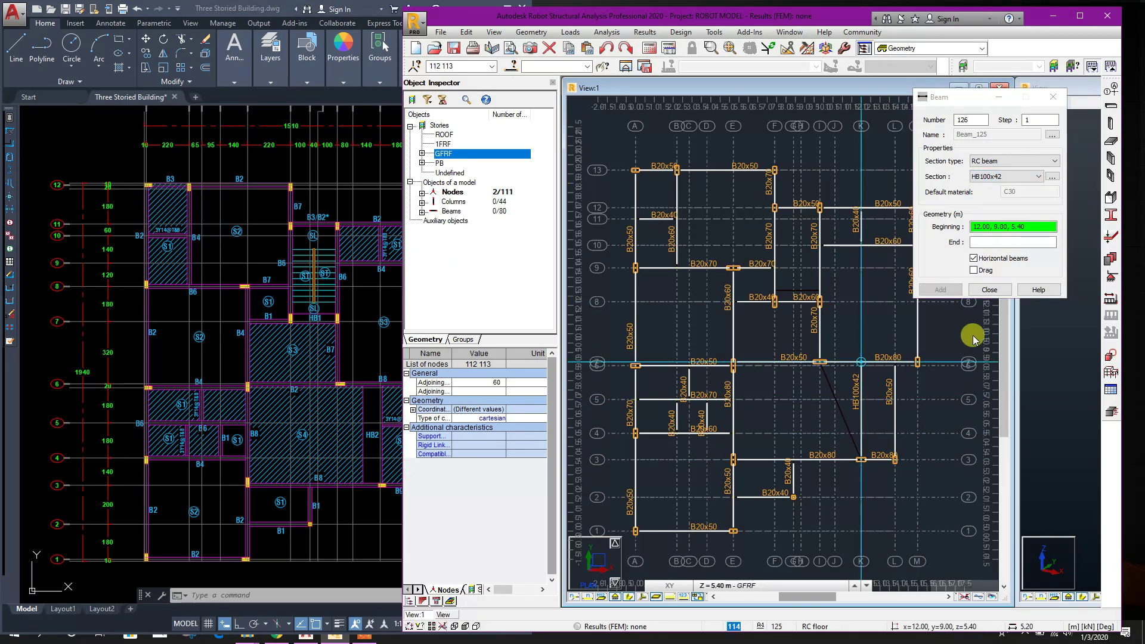
click(989, 289)
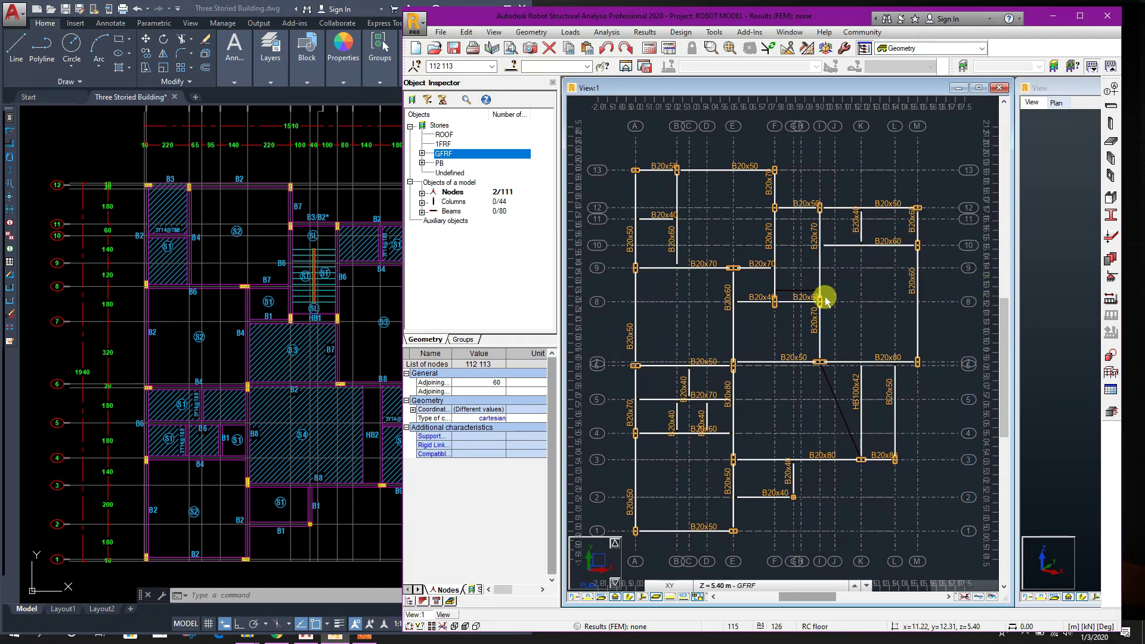
Change the section of the GFRF axis 8 beam between F and I to HB50x40.
click(793, 301)
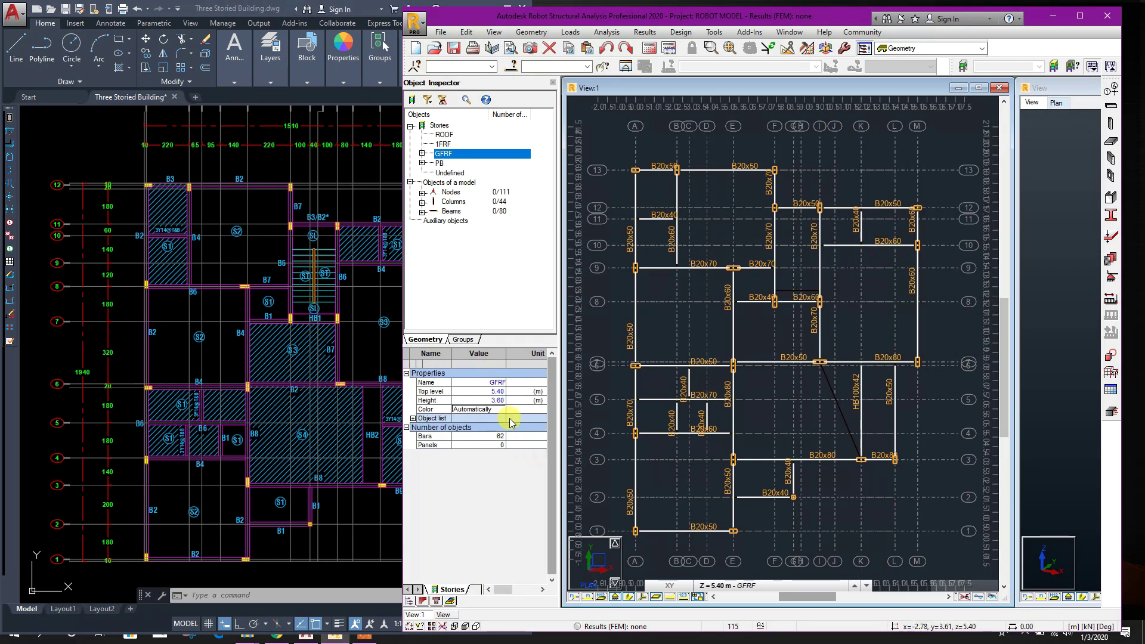
click(802, 306)
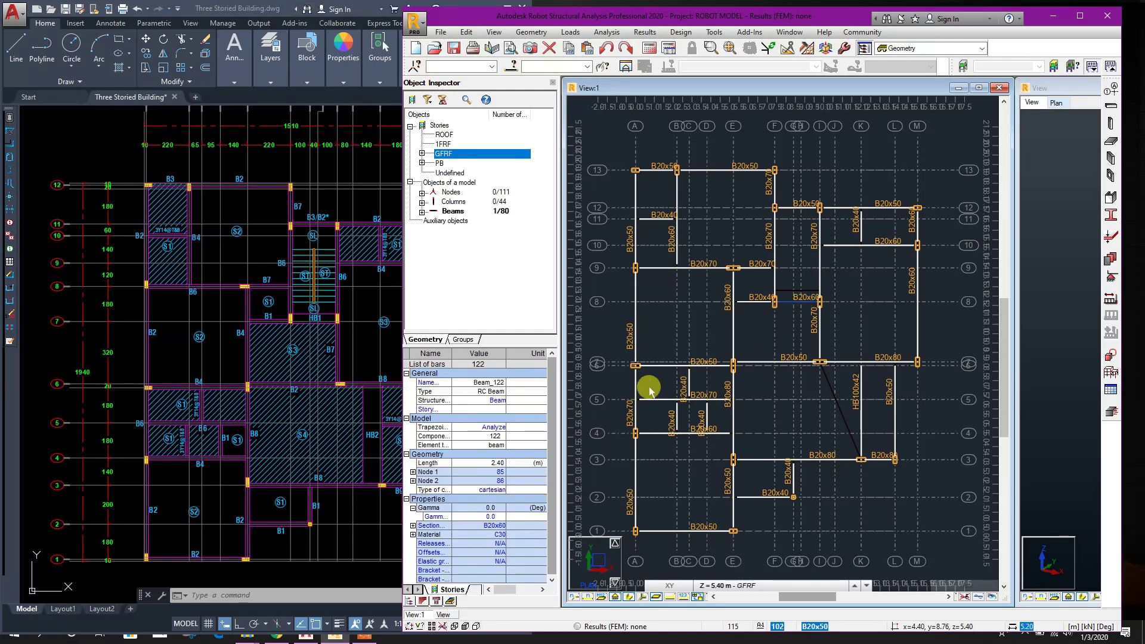
click(497, 526)
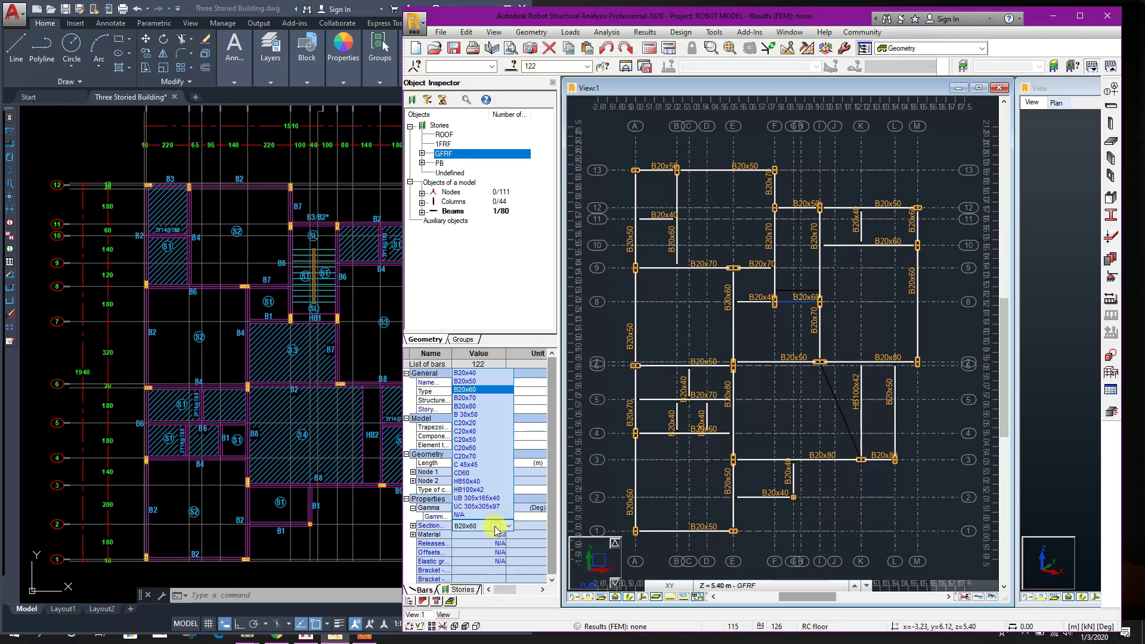
click(478, 482)
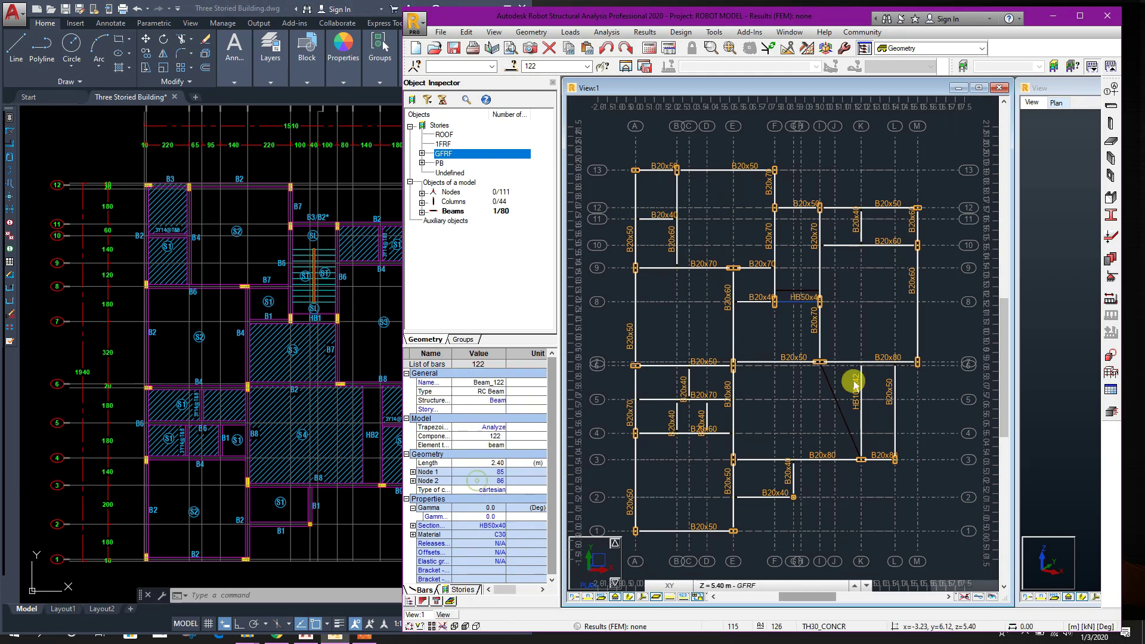
click(872, 316)
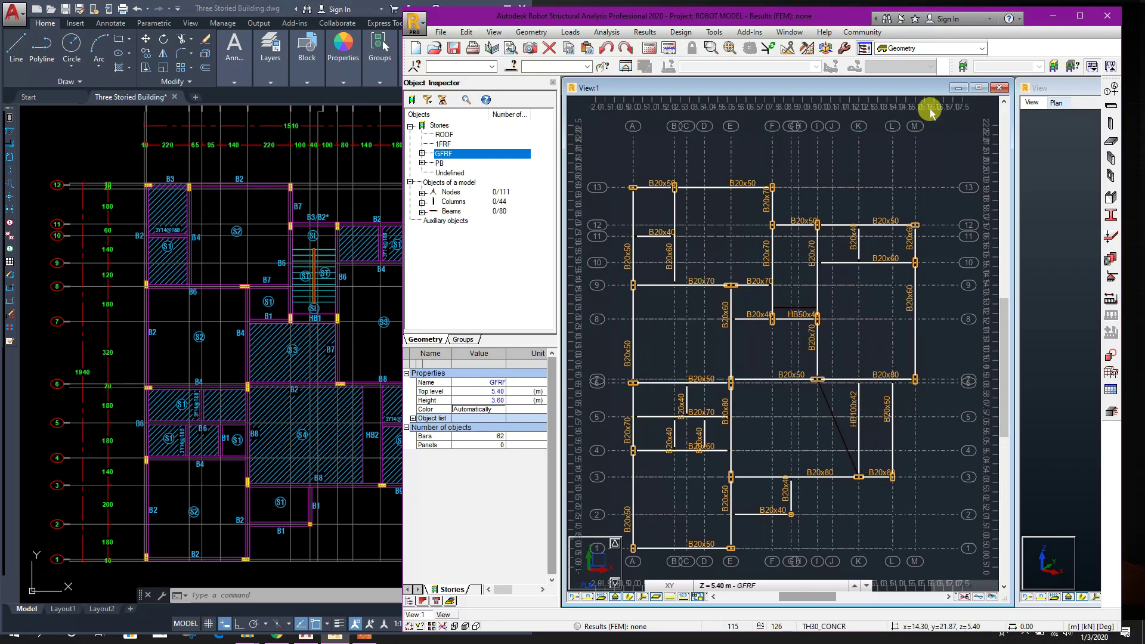
Maximize the Robot window and define a constant 130 mm homogeneous panel thickness labelled S130 with material C30.
click(1080, 16)
click(667, 377)
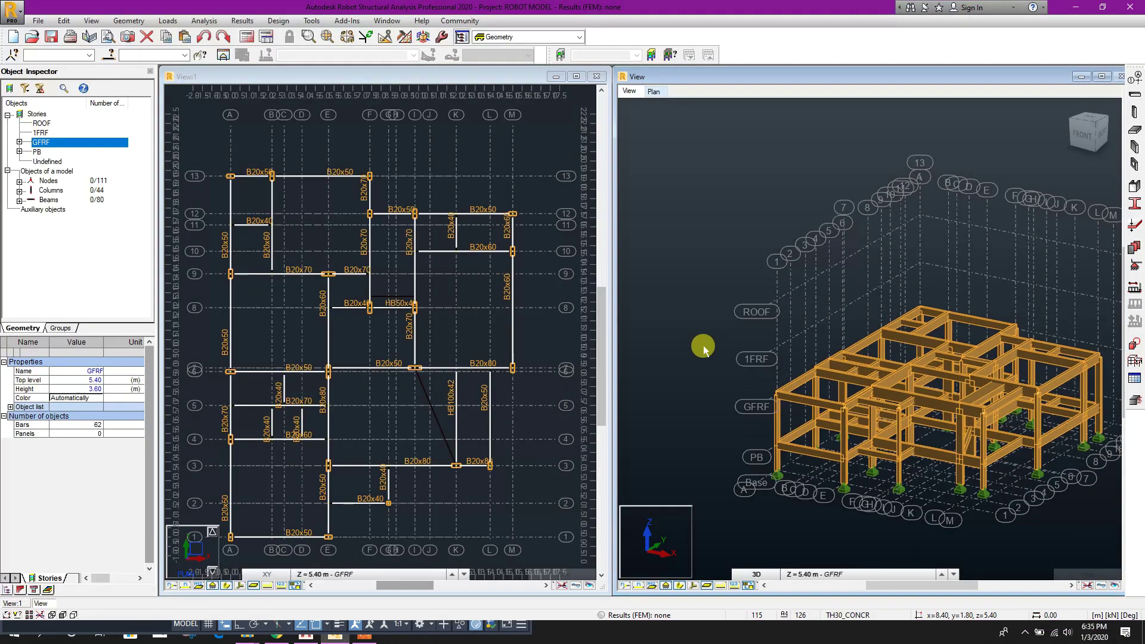
scroll(996, 382, up, 5)
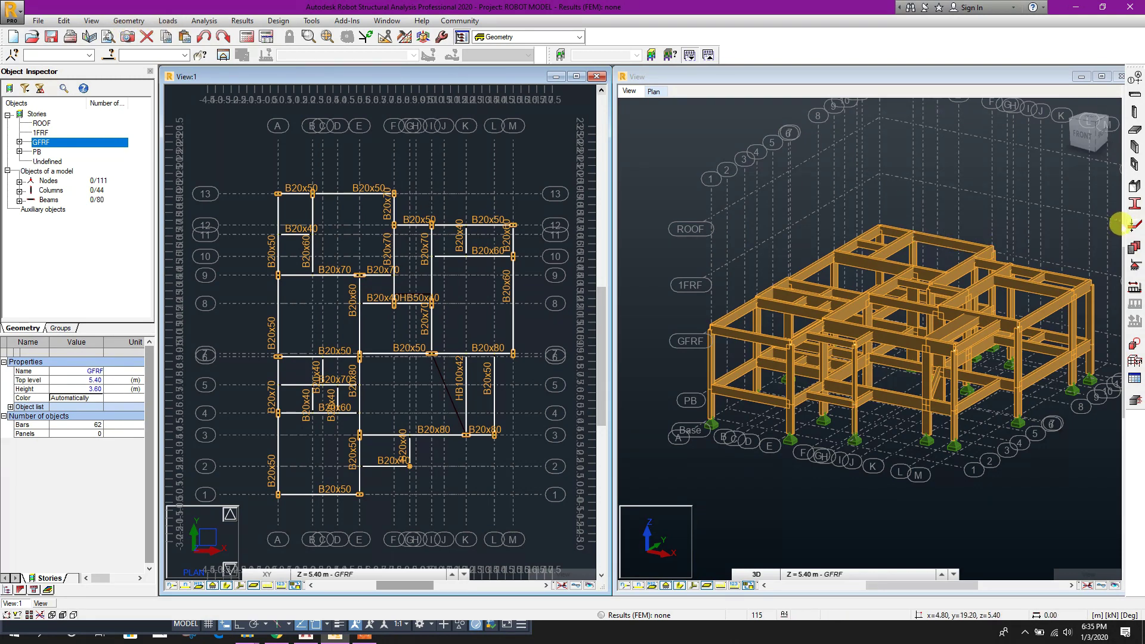
click(1133, 227)
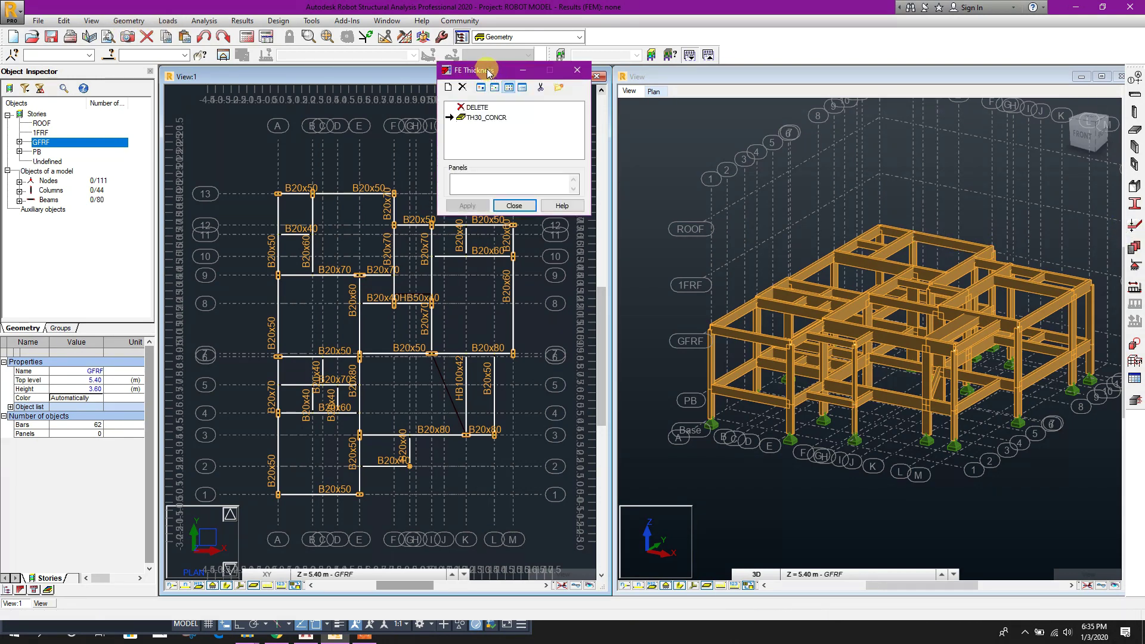
drag(488, 72, 780, 134)
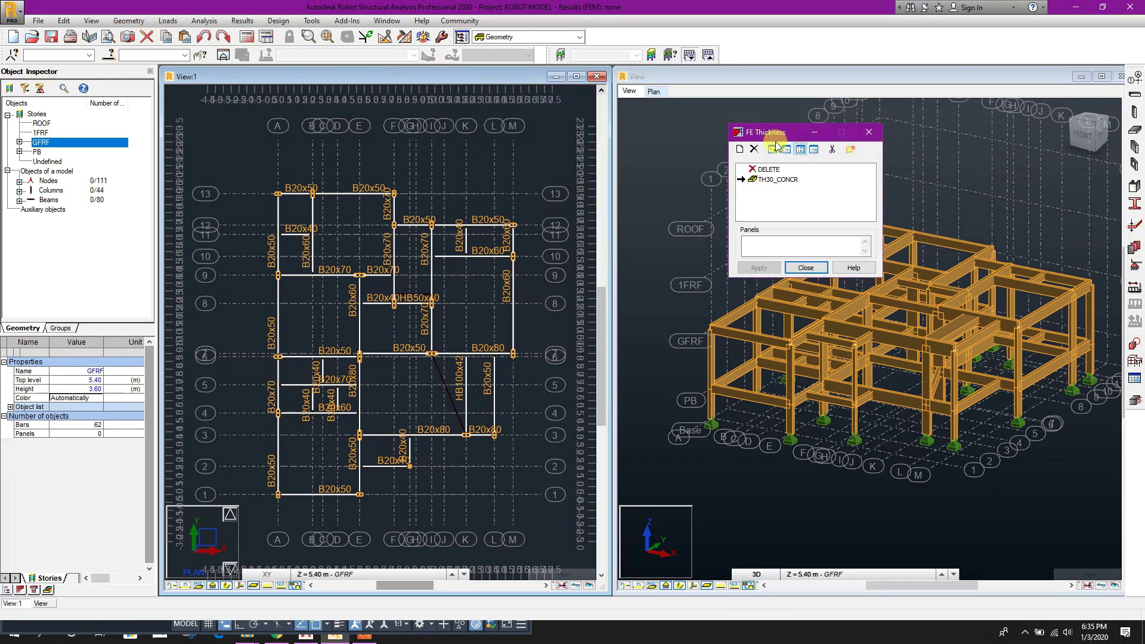
click(740, 149)
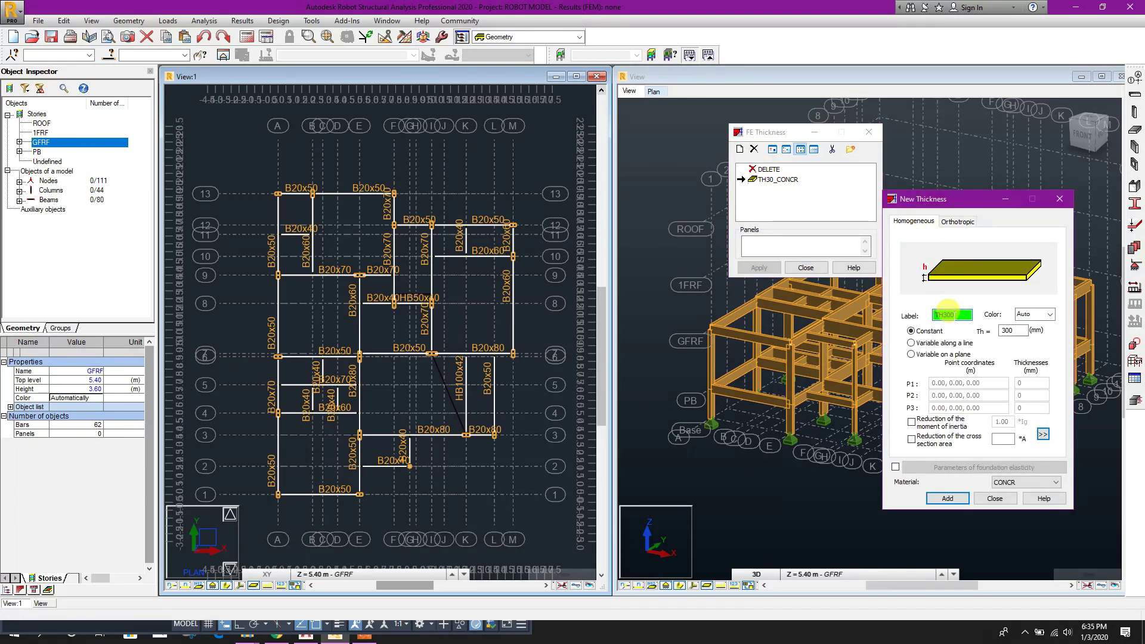
double_click(949, 311)
double_click(1012, 330)
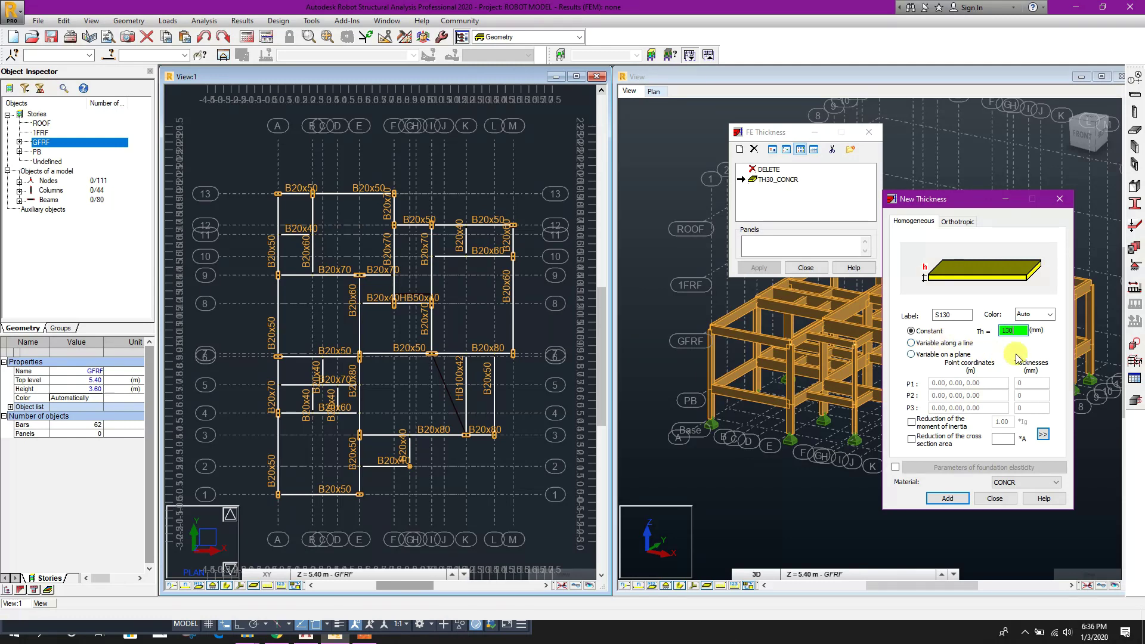
click(1016, 482)
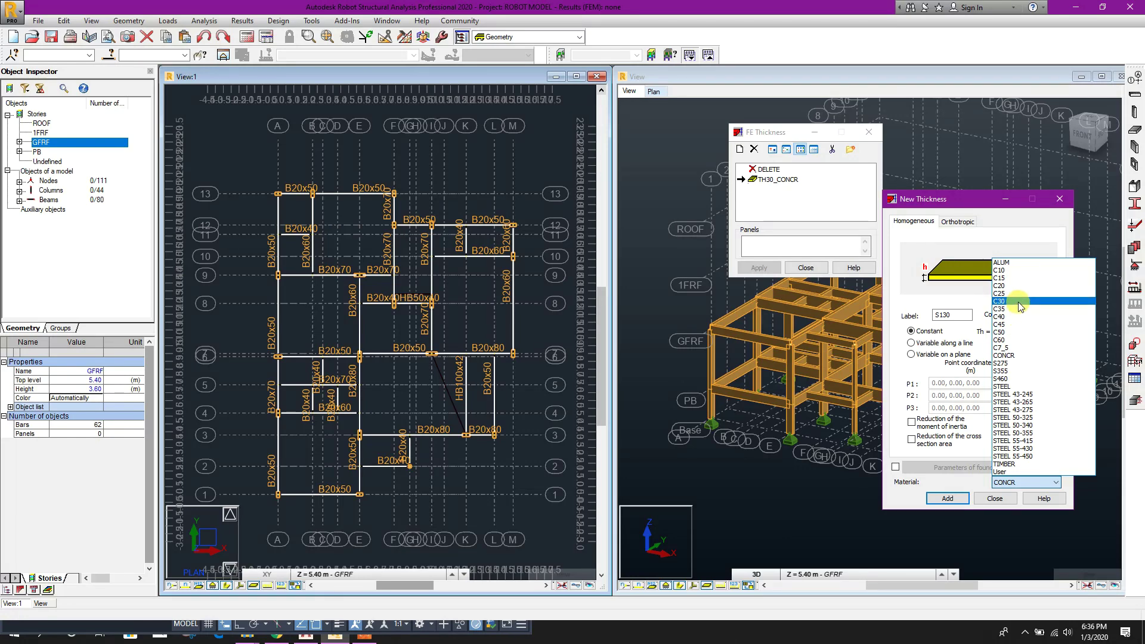
click(1015, 301)
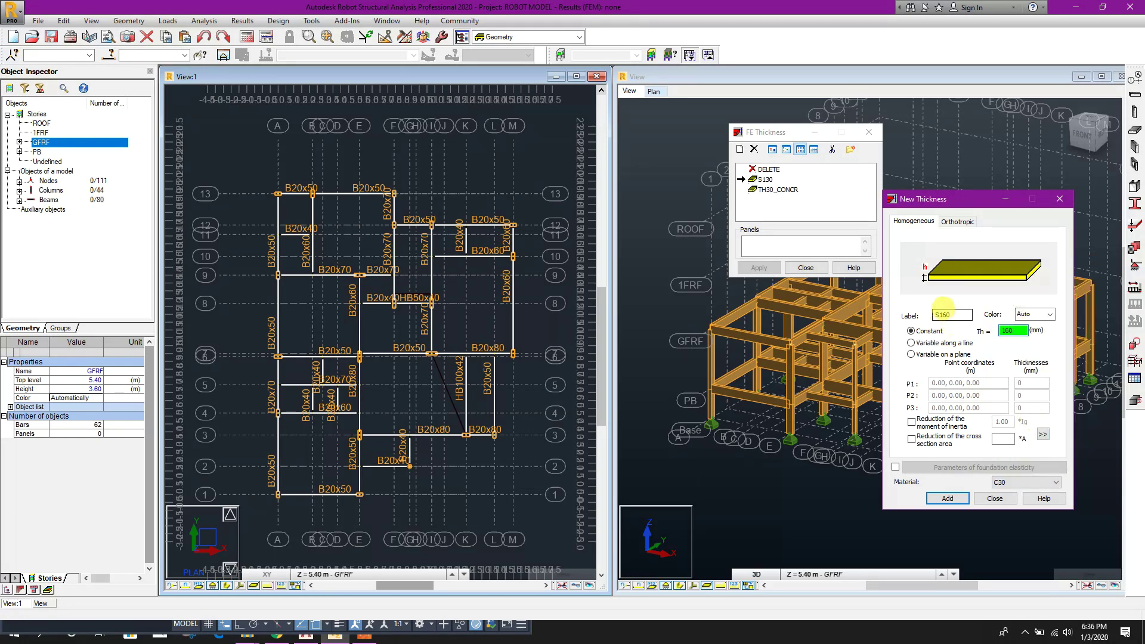
Add a panel thickness labelled S16 with a constant 160 mm and material C30.
click(949, 313)
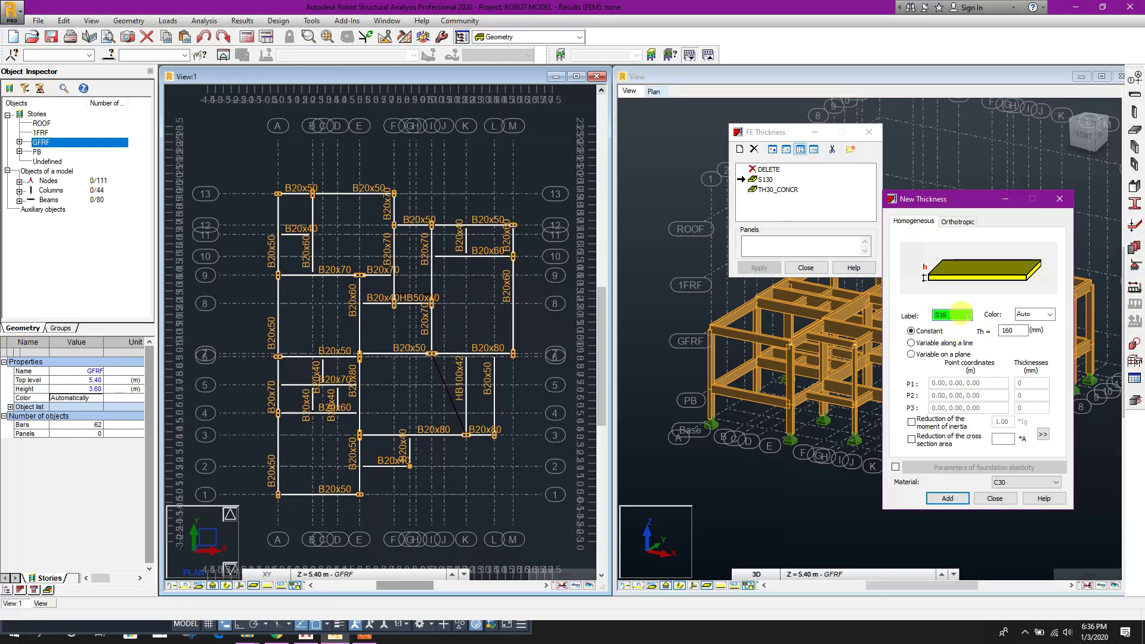
double_click(1011, 330)
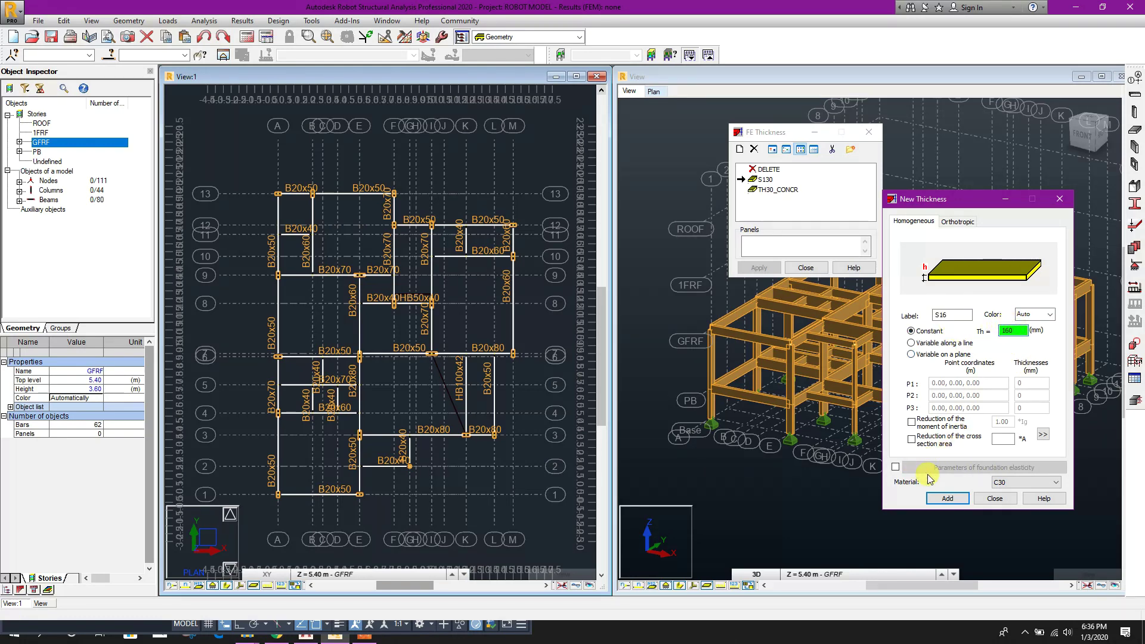
click(945, 499)
Add a 130 mm C30 panel thickness labelled S13 and delete the S130 thickness it replaces.
click(766, 189)
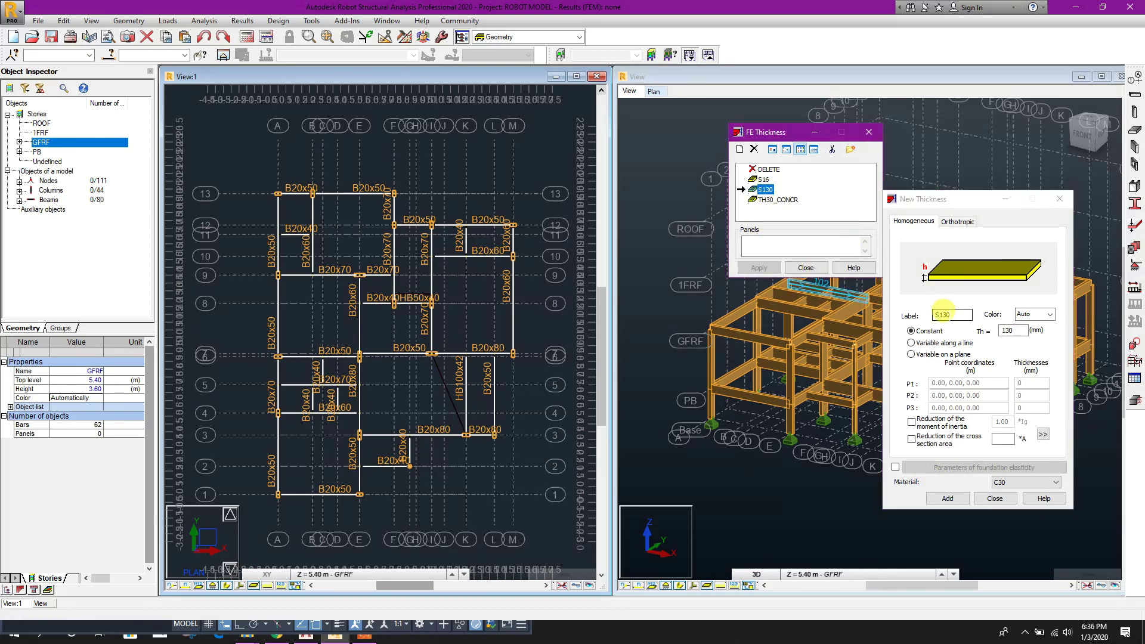
double_click(949, 314)
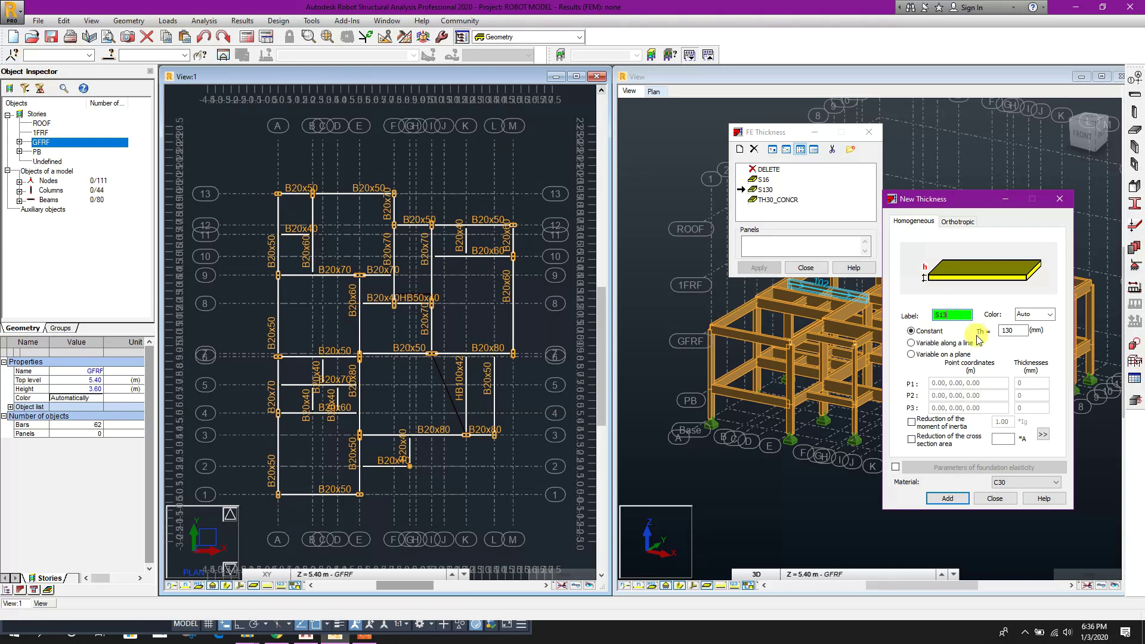
click(959, 501)
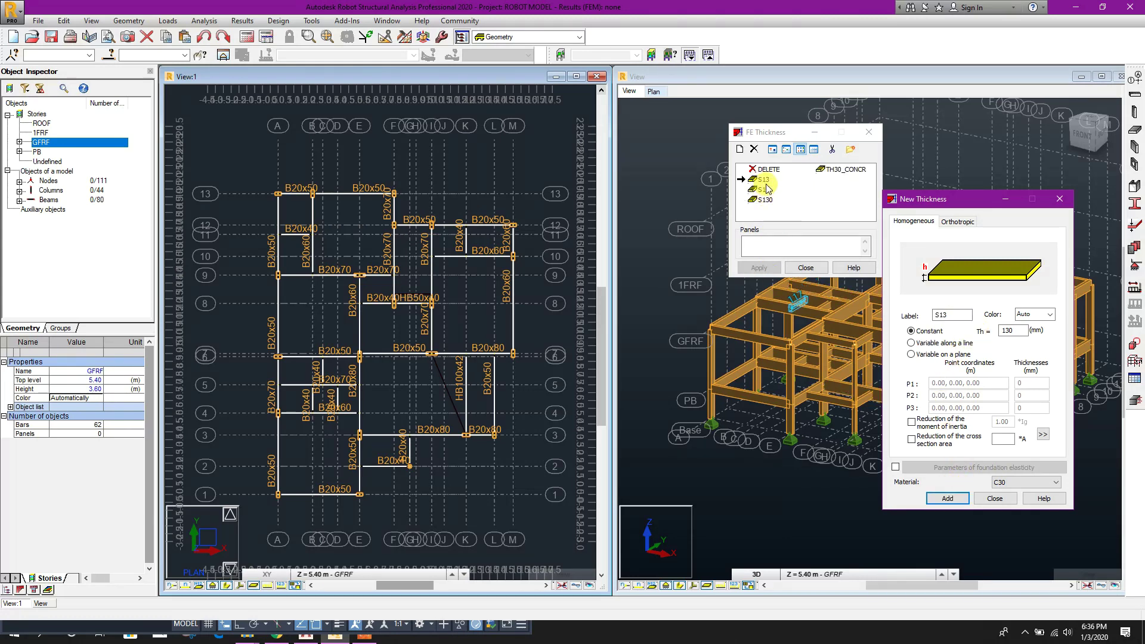
click(767, 201)
click(754, 151)
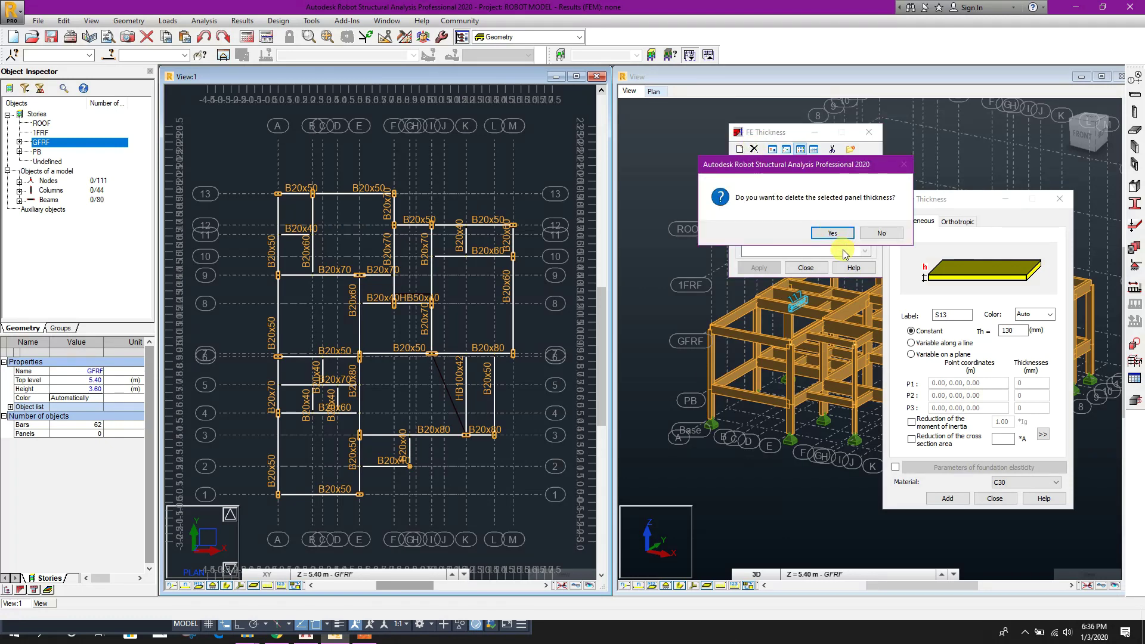
click(831, 233)
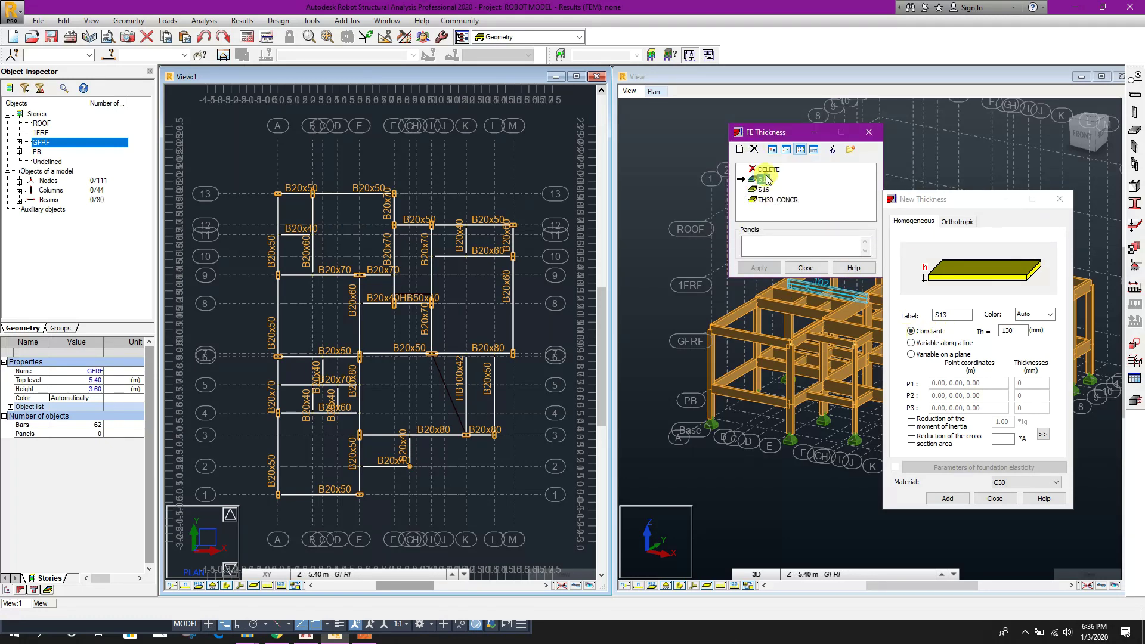
Add two more C30 panel thicknesses: S17 with 170 mm and S18 with 180 mm.
double_click(944, 314)
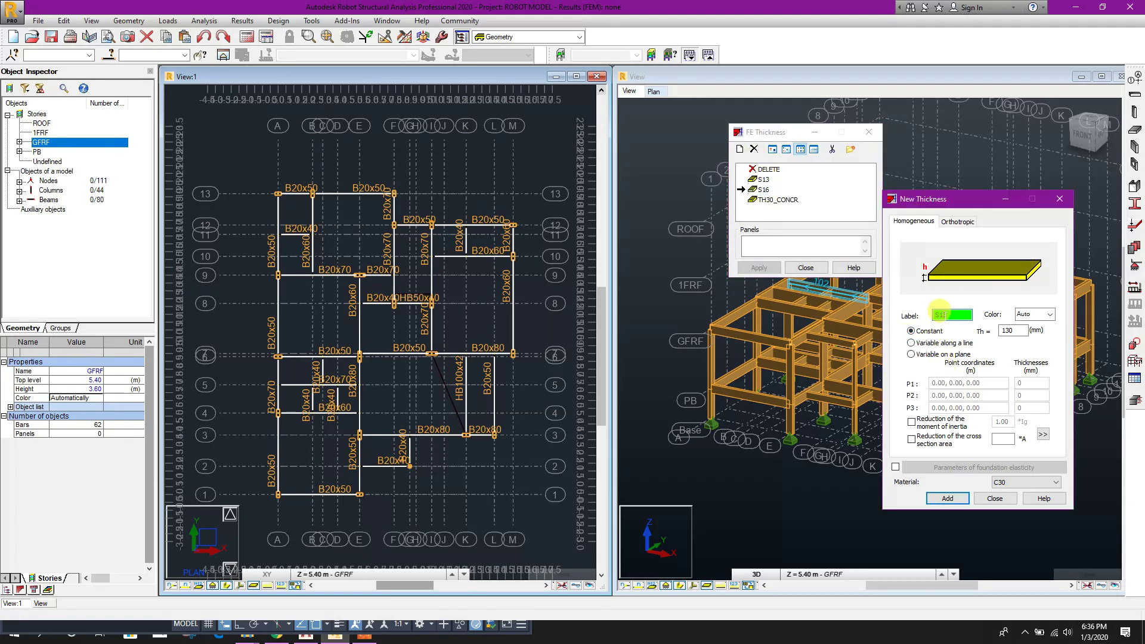
text(S17)
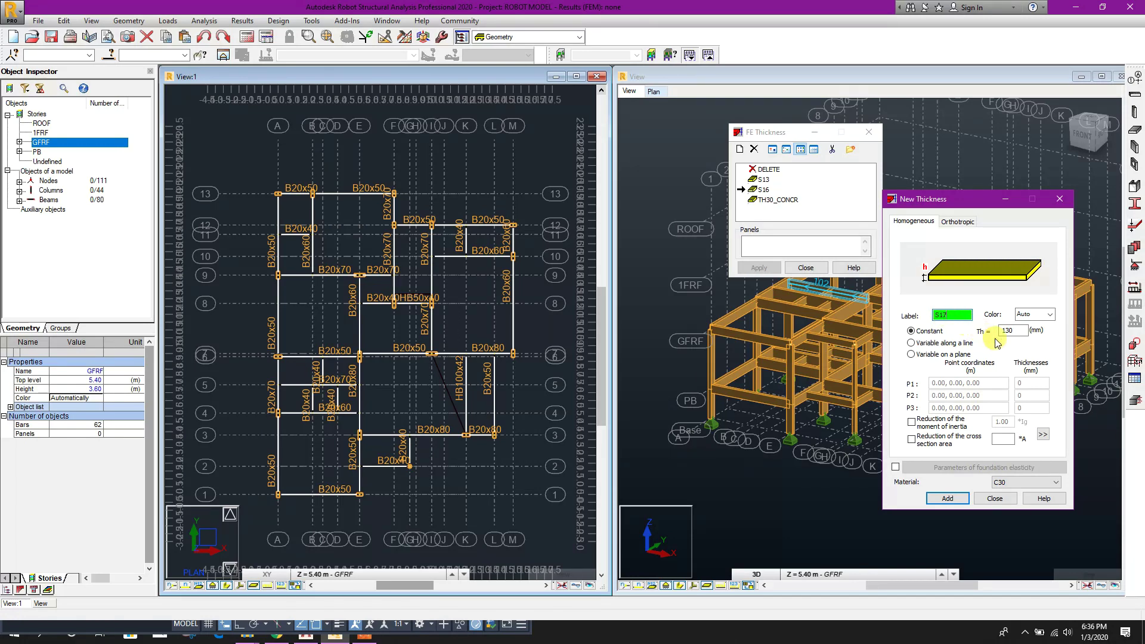
double_click(1005, 331)
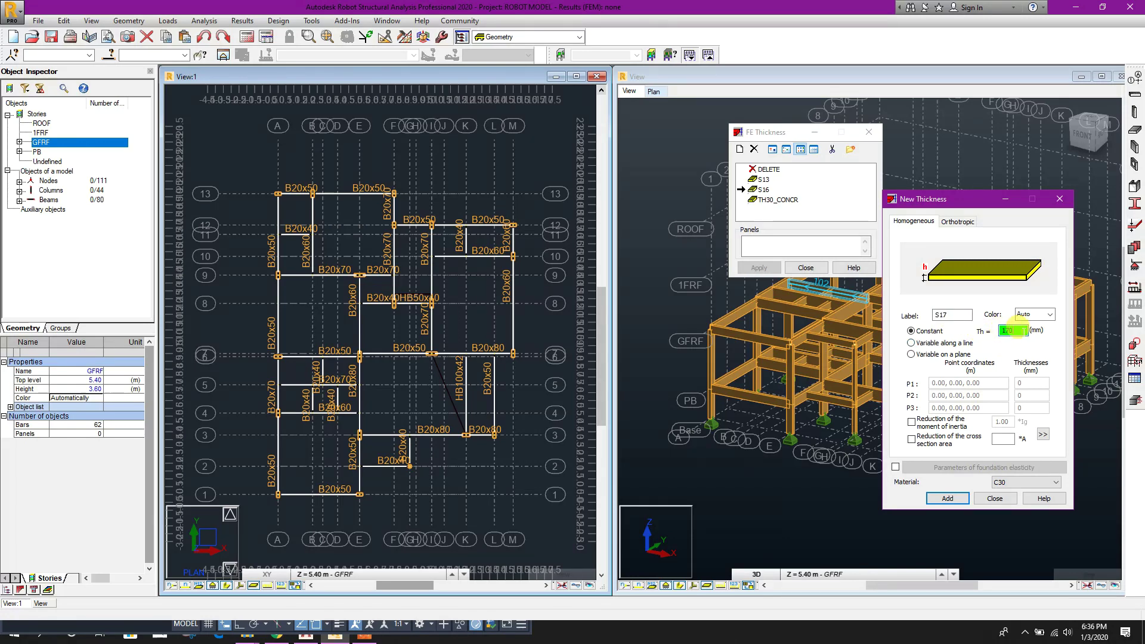
click(949, 498)
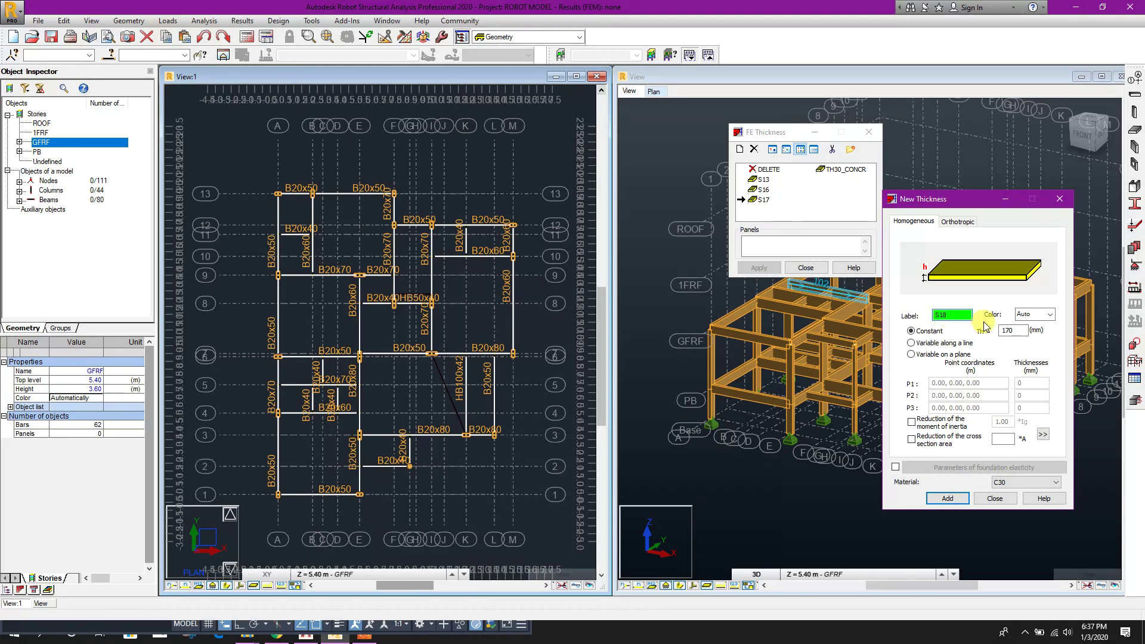
double_click(1013, 330)
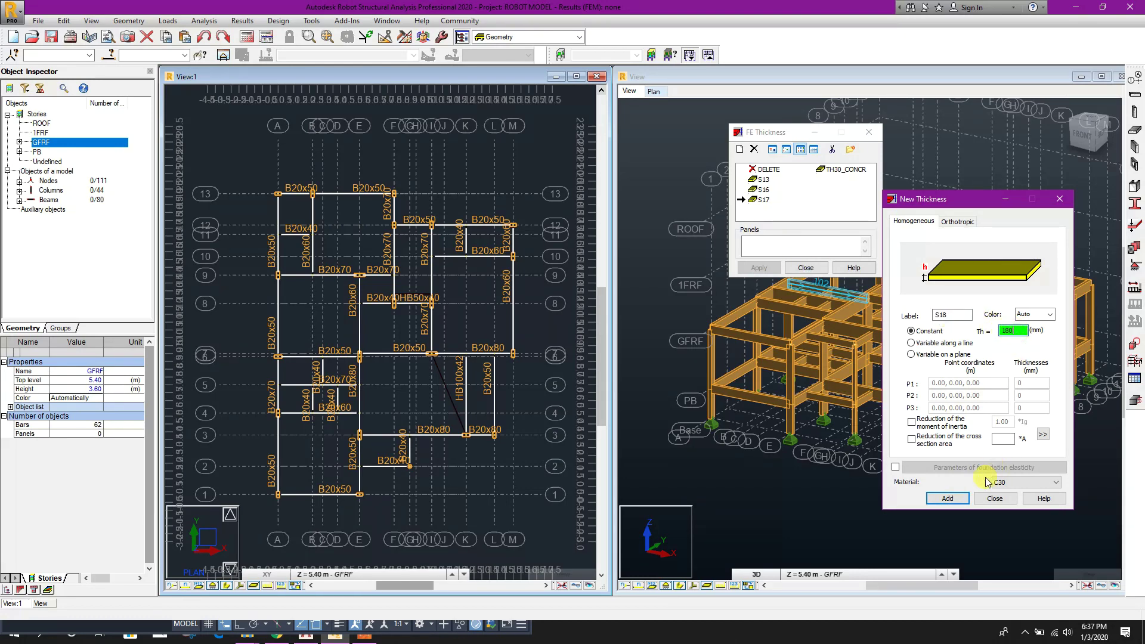
click(948, 498)
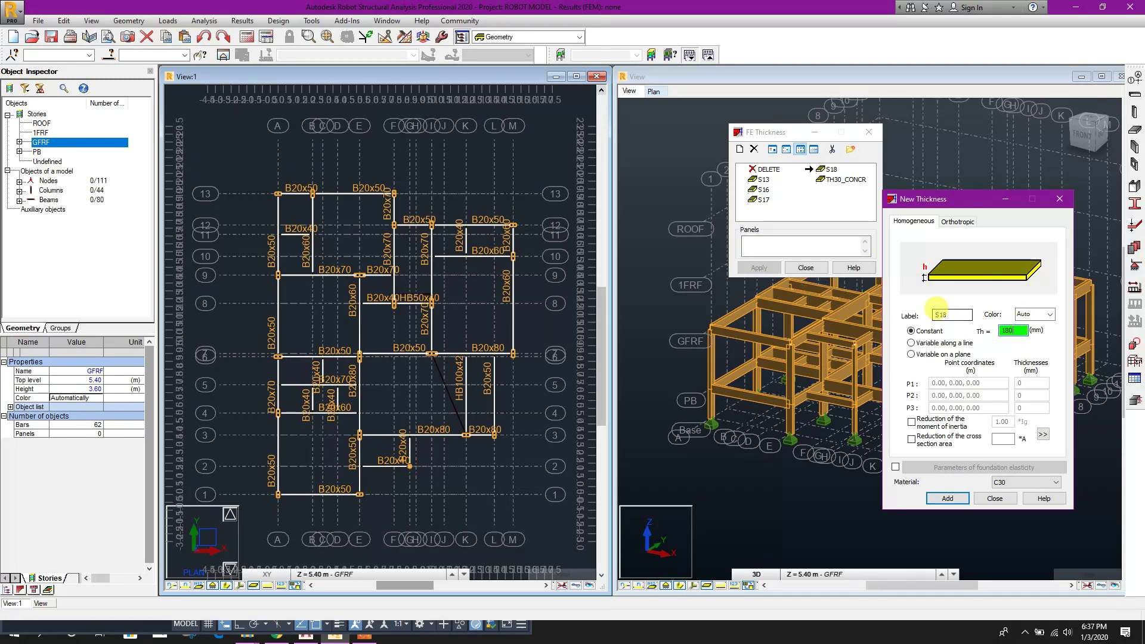
Add a 200 mm C30 panel thickness labelled ST20 and finish the thickness definitions.
double_click(942, 312)
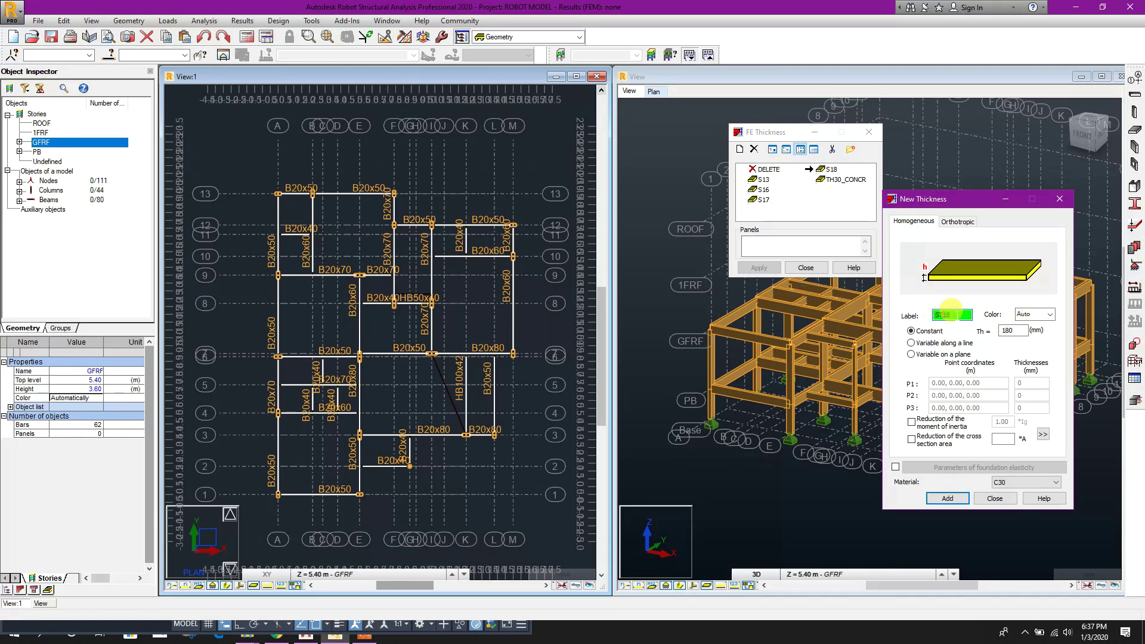
text(ST20)
key(Tab)
text(200)
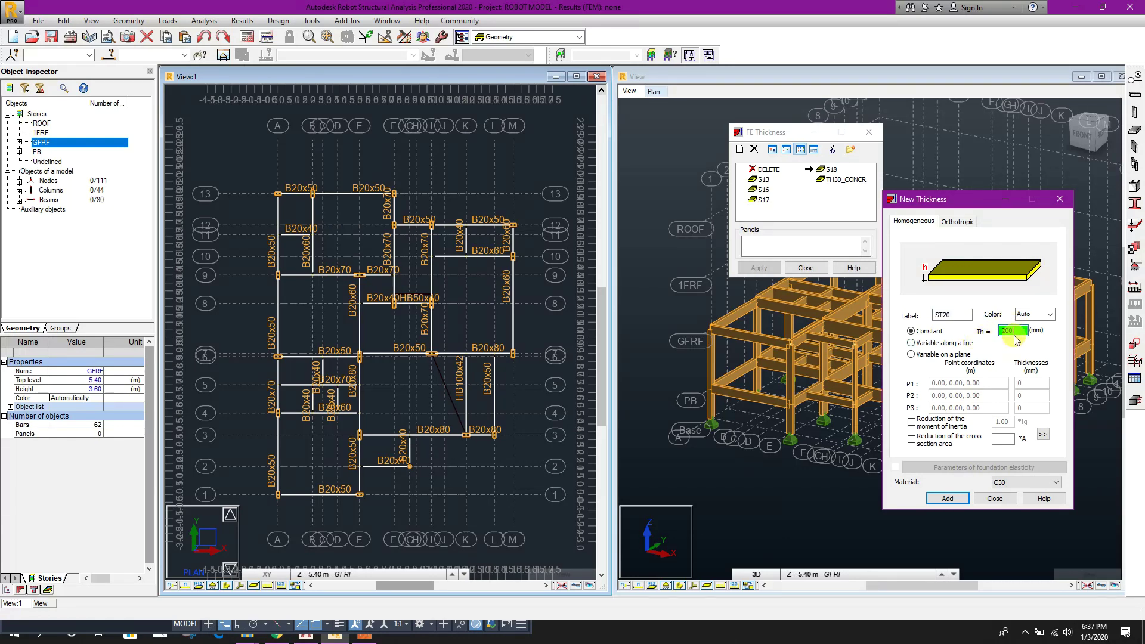
click(947, 498)
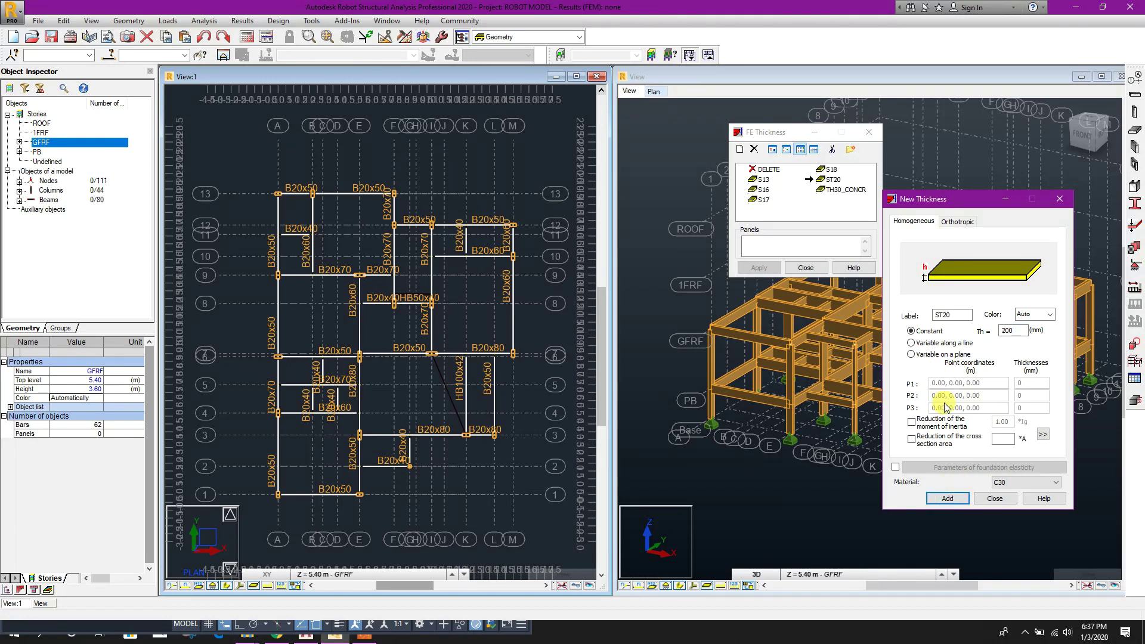
click(1003, 500)
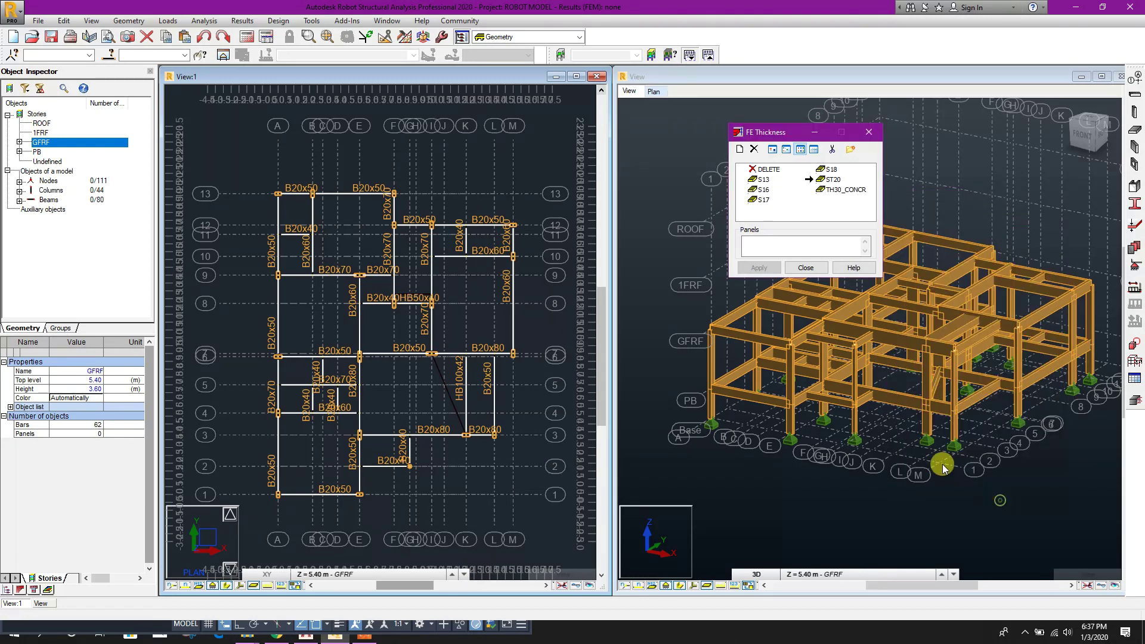
click(806, 268)
Show the Edit and View toolbars and dock both of them above the model views.
scroll(460, 346, down, 2)
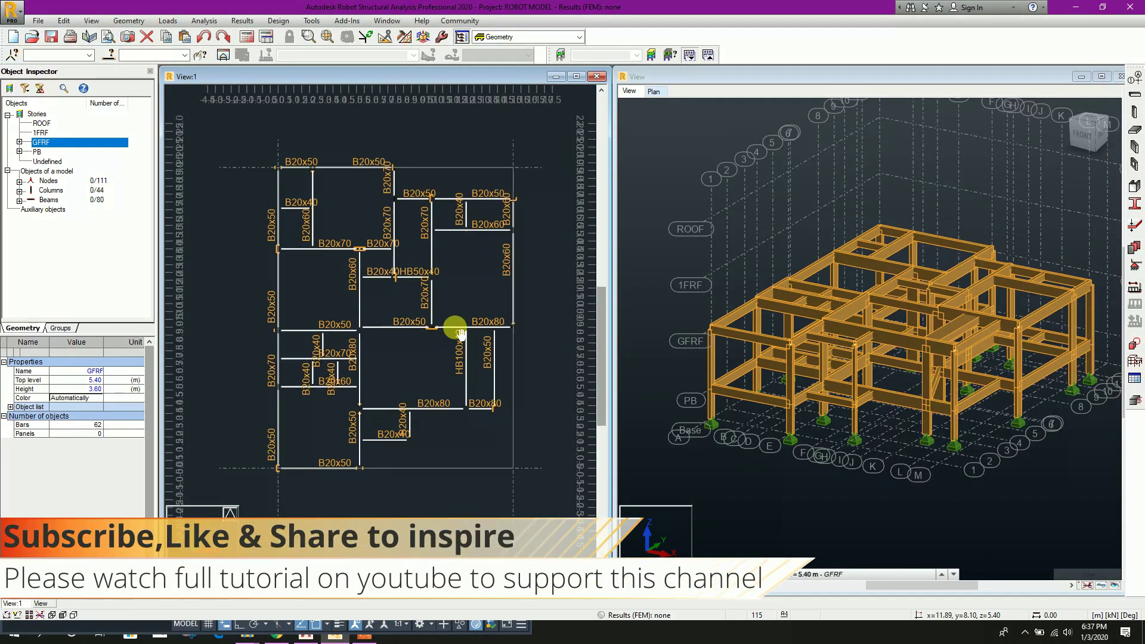
click(313, 21)
mouse_move(331, 240)
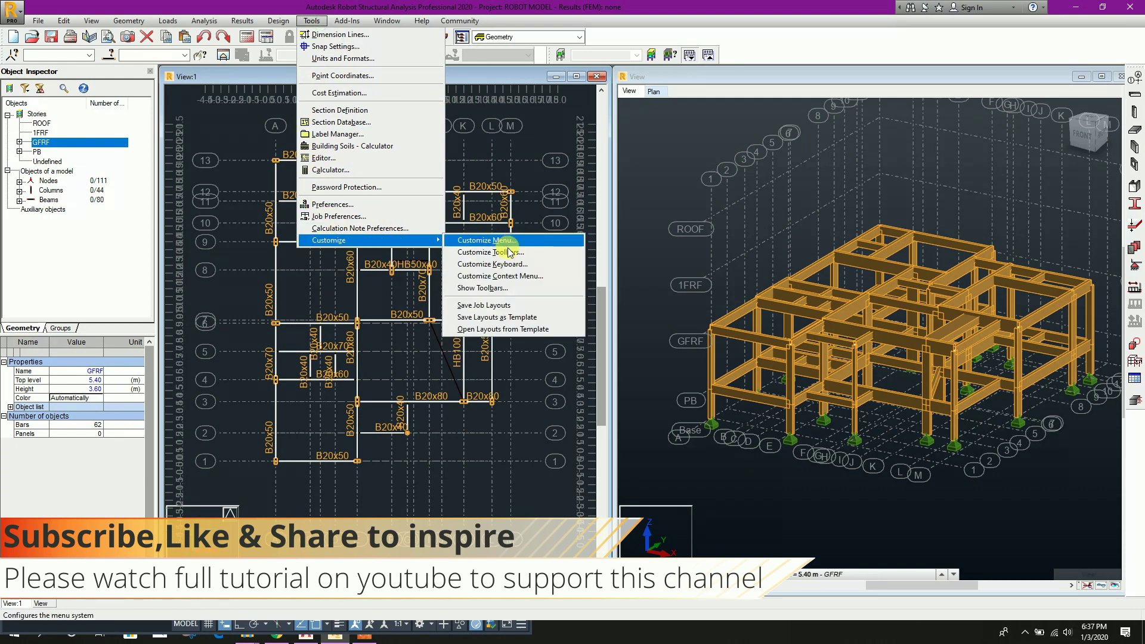
click(524, 289)
drag(570, 241, 601, 232)
click(544, 258)
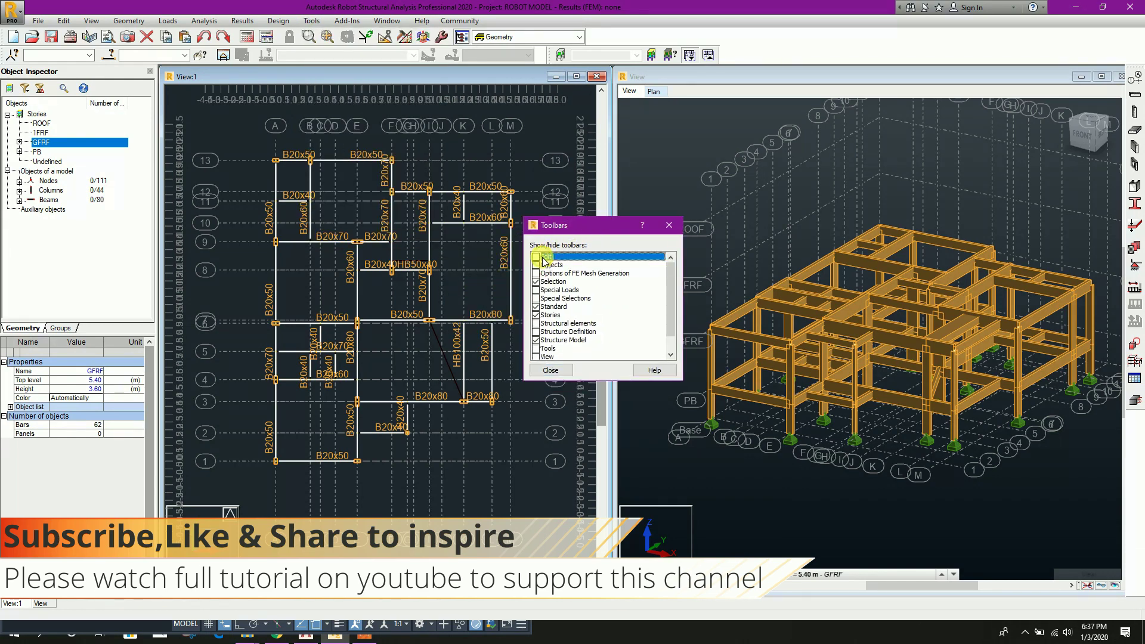
click(536, 257)
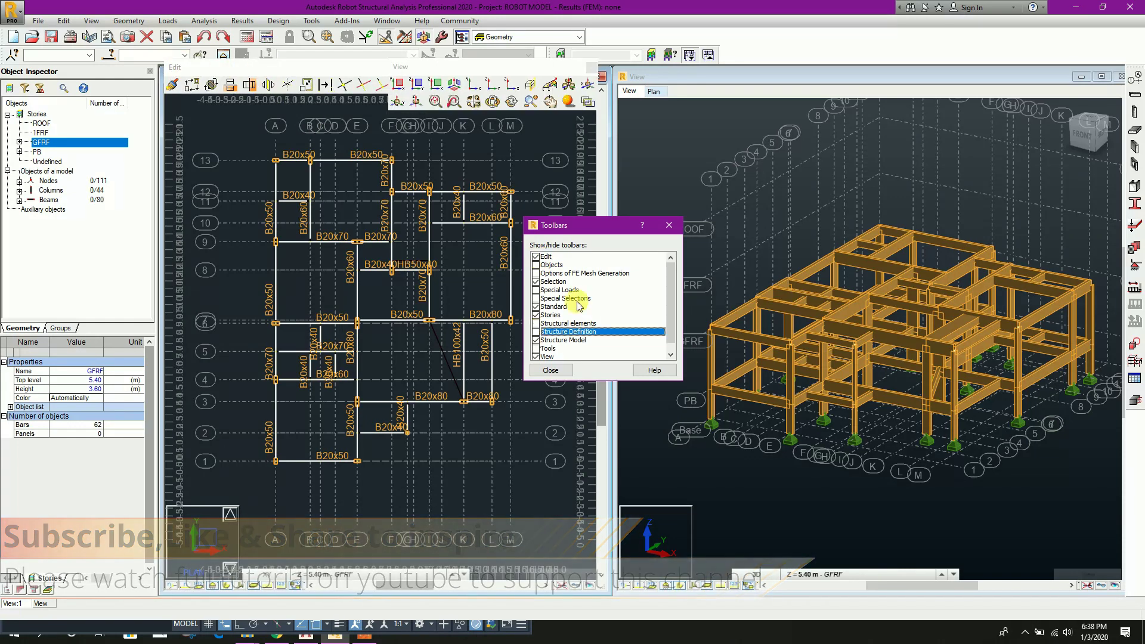
click(551, 371)
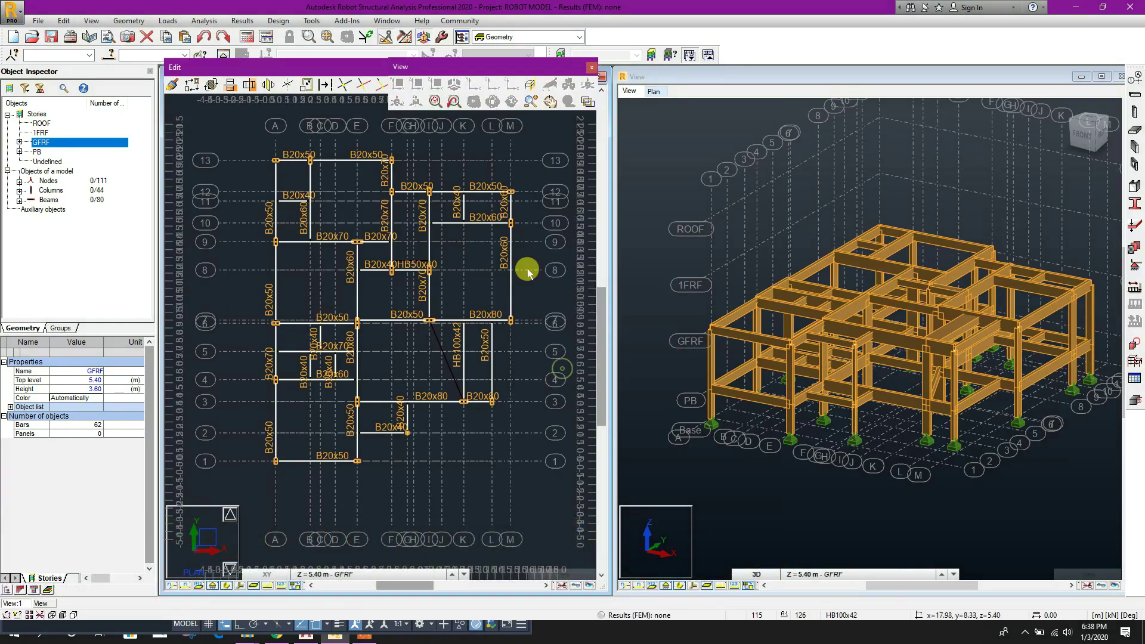
drag(476, 72, 680, 33)
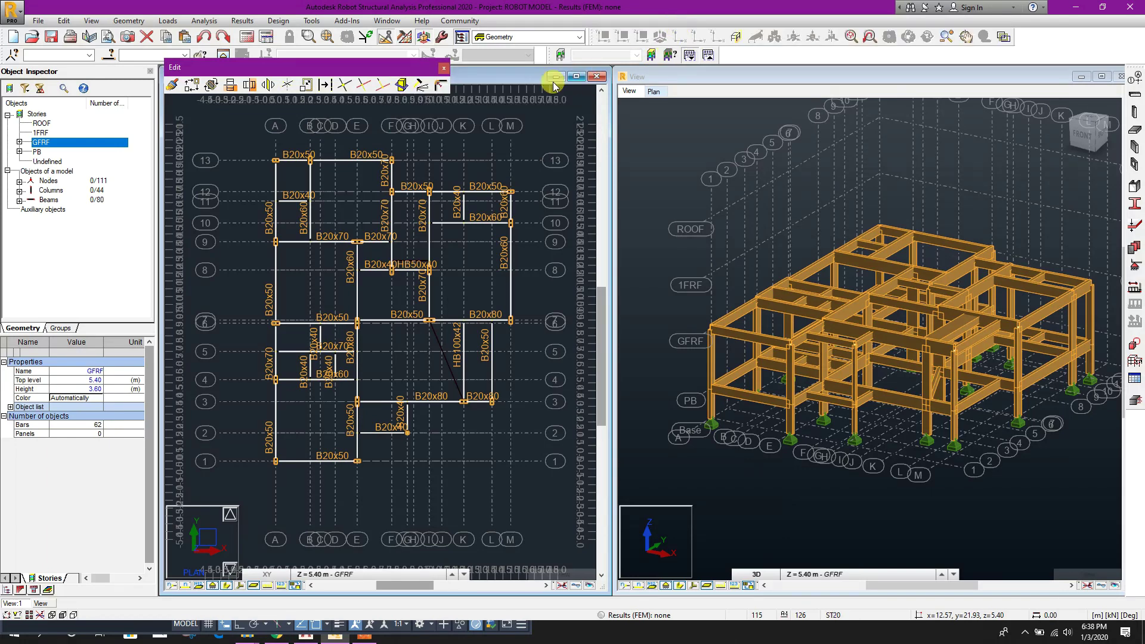
drag(370, 73, 941, 48)
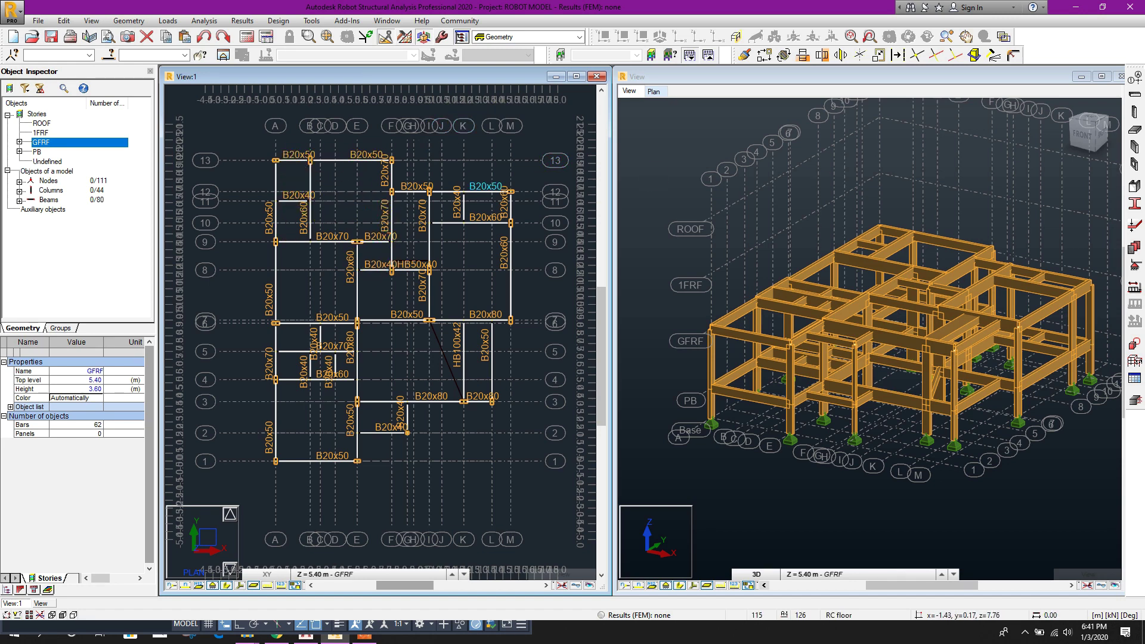
Start a new floor slab with thickness S13 and look through the available calculation models.
click(1135, 130)
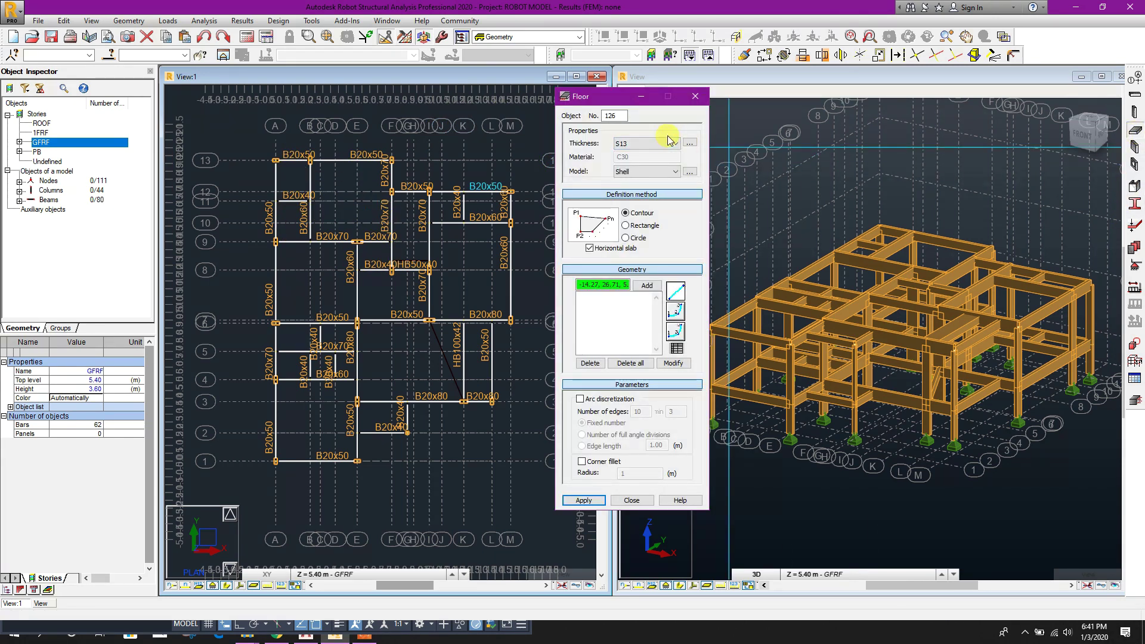
click(639, 144)
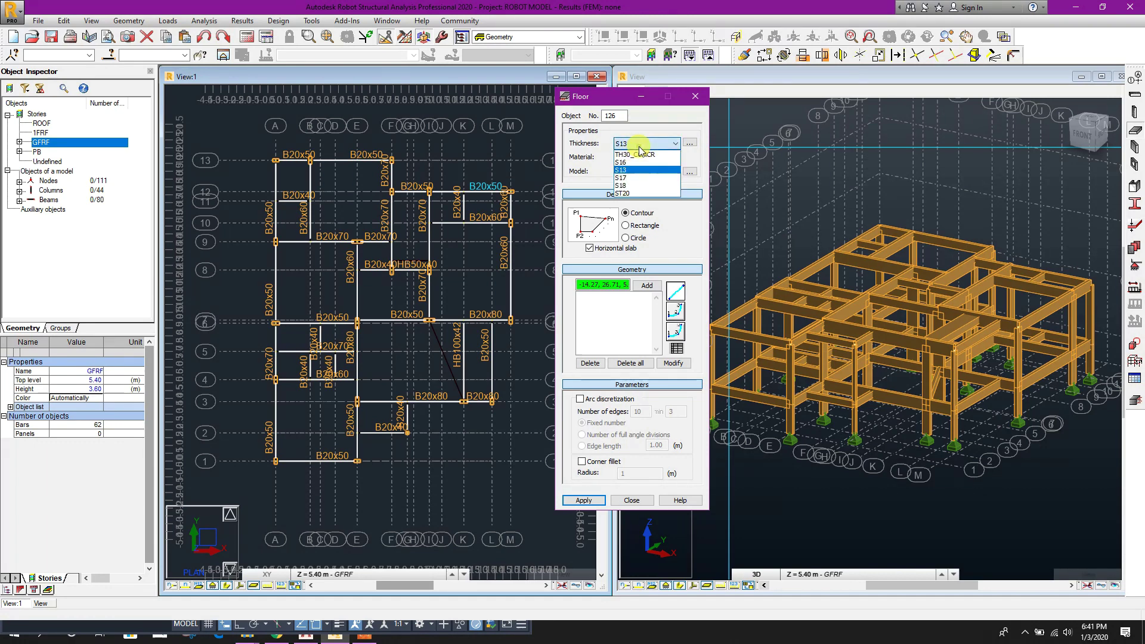
click(632, 168)
drag(614, 95, 622, 89)
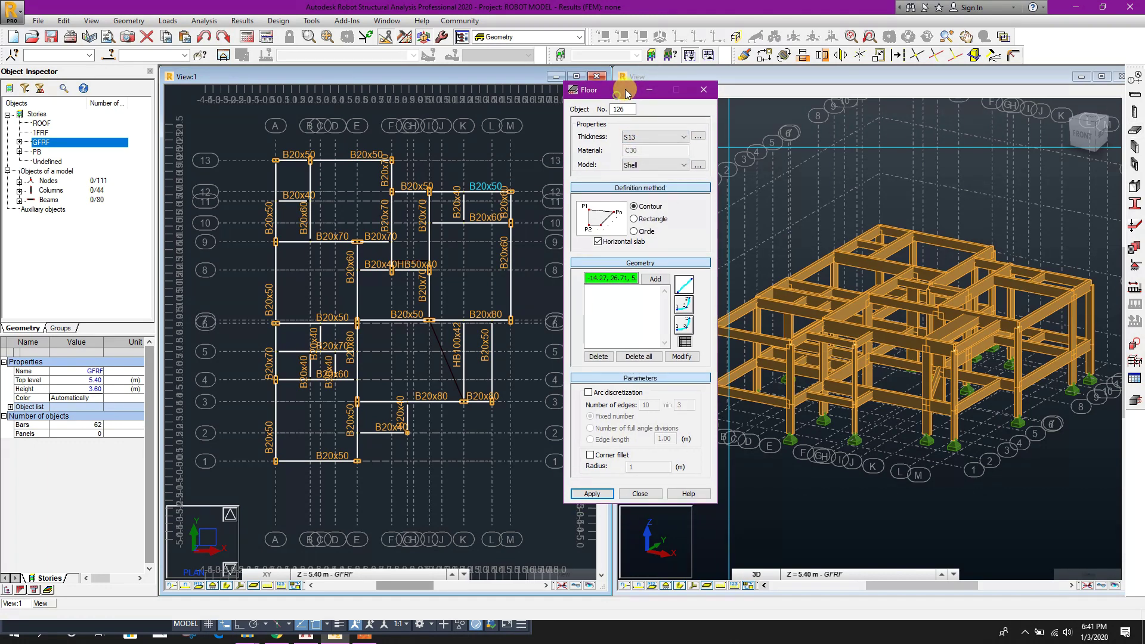
click(640, 167)
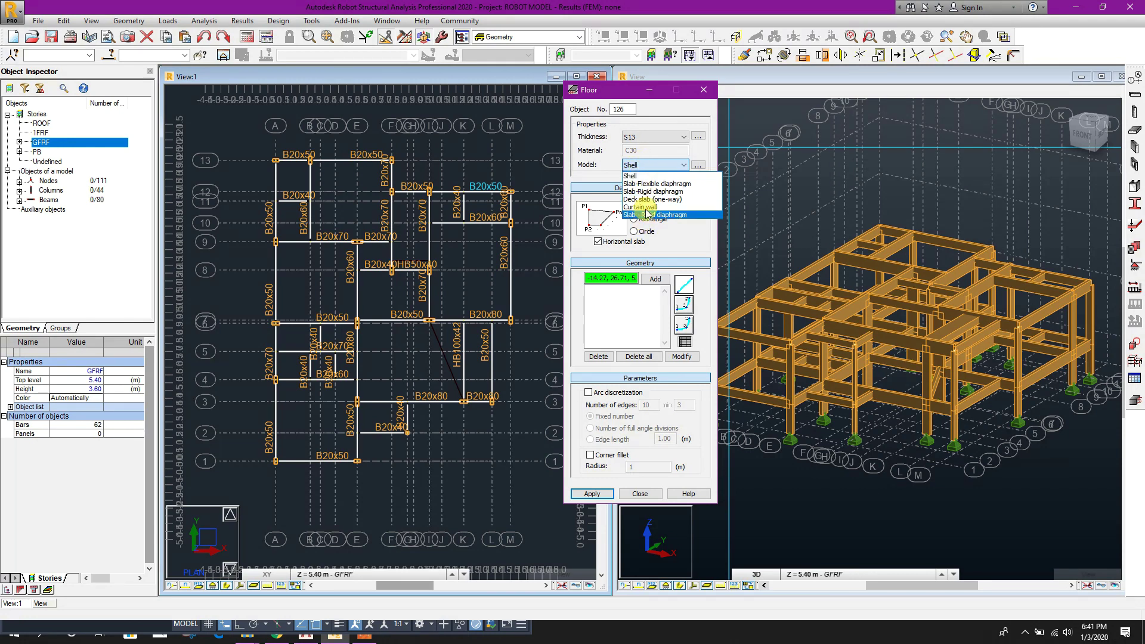
click(612, 171)
Add a panel calculation model labelled One Way Slab with simplified one-way load transfer.
click(698, 166)
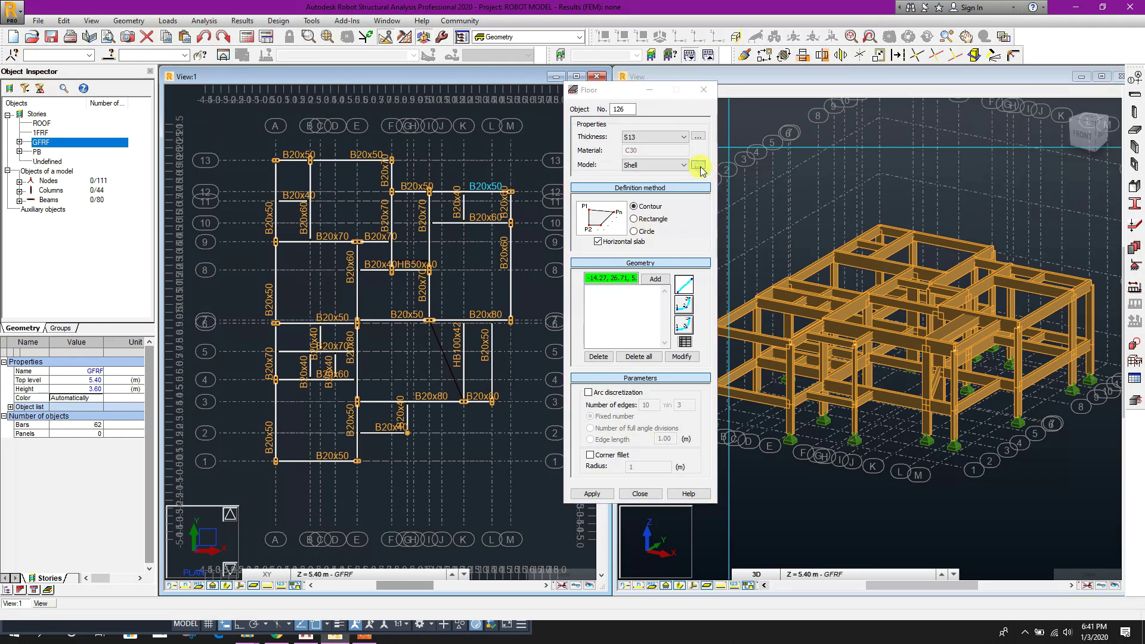
drag(995, 141, 871, 142)
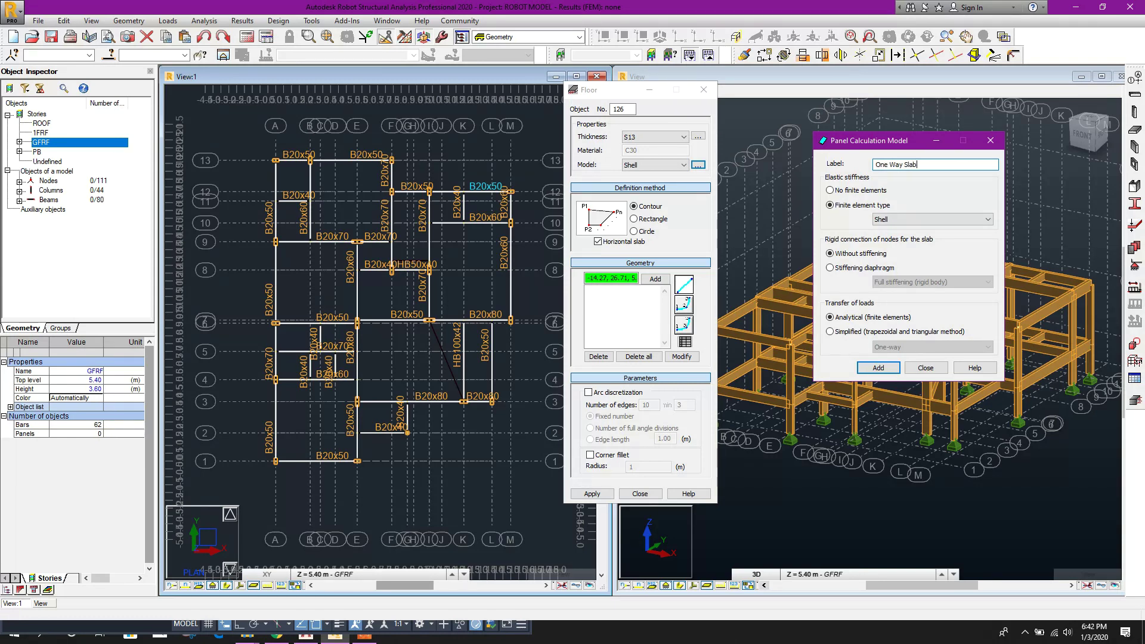
click(857, 333)
click(919, 347)
click(878, 358)
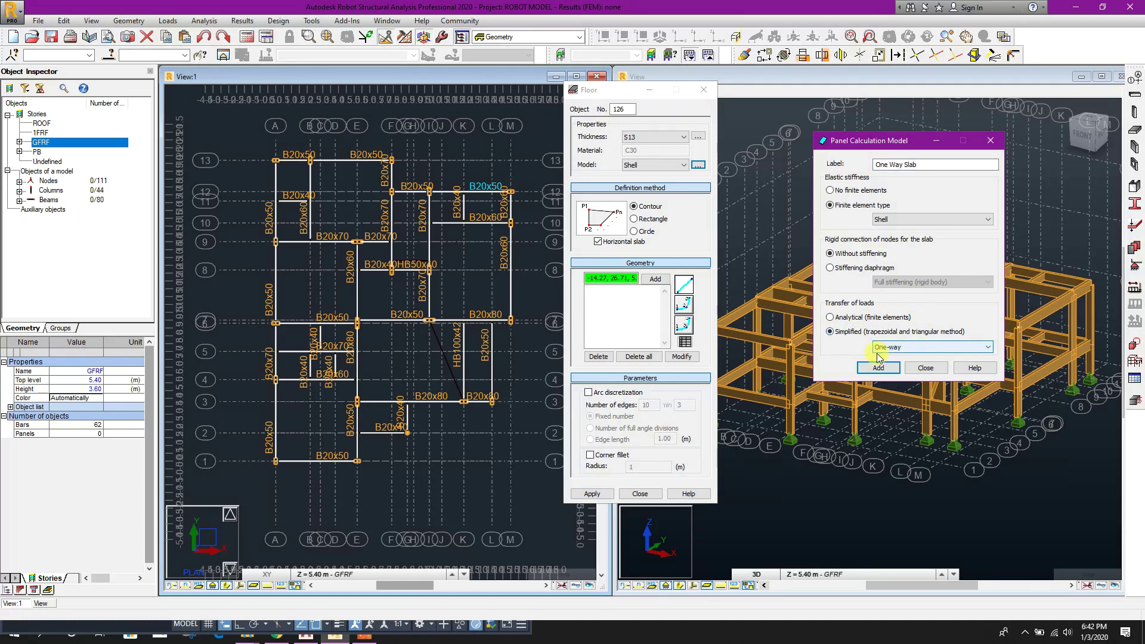
click(879, 367)
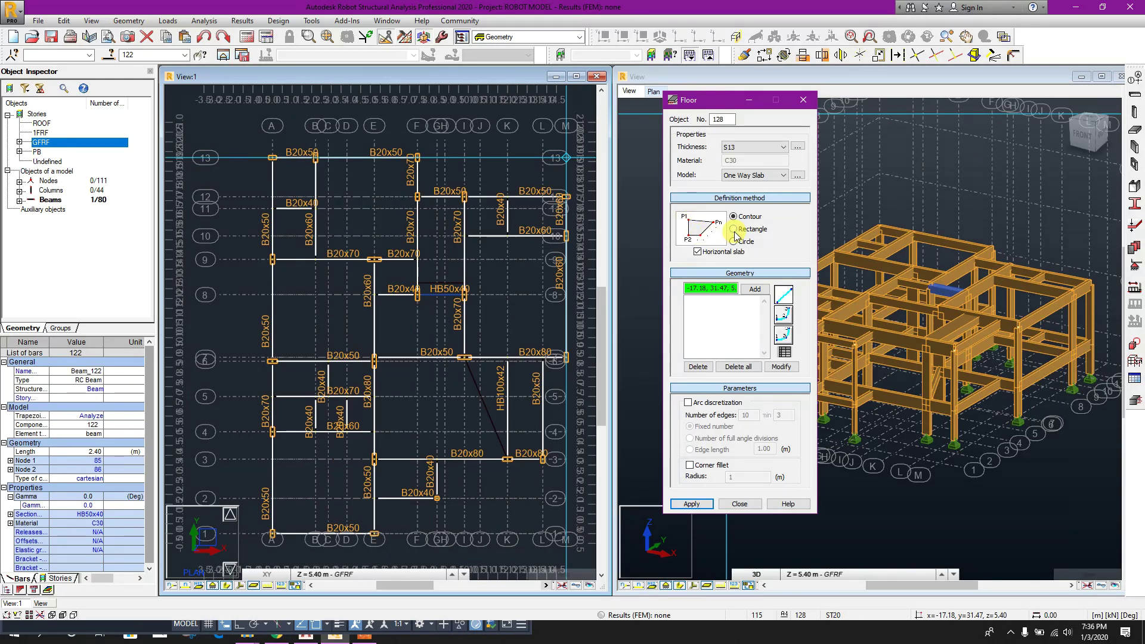
Add a rectangular S13 One Way Slab floor between axes A–B and 9–13, and check its properties.
click(733, 229)
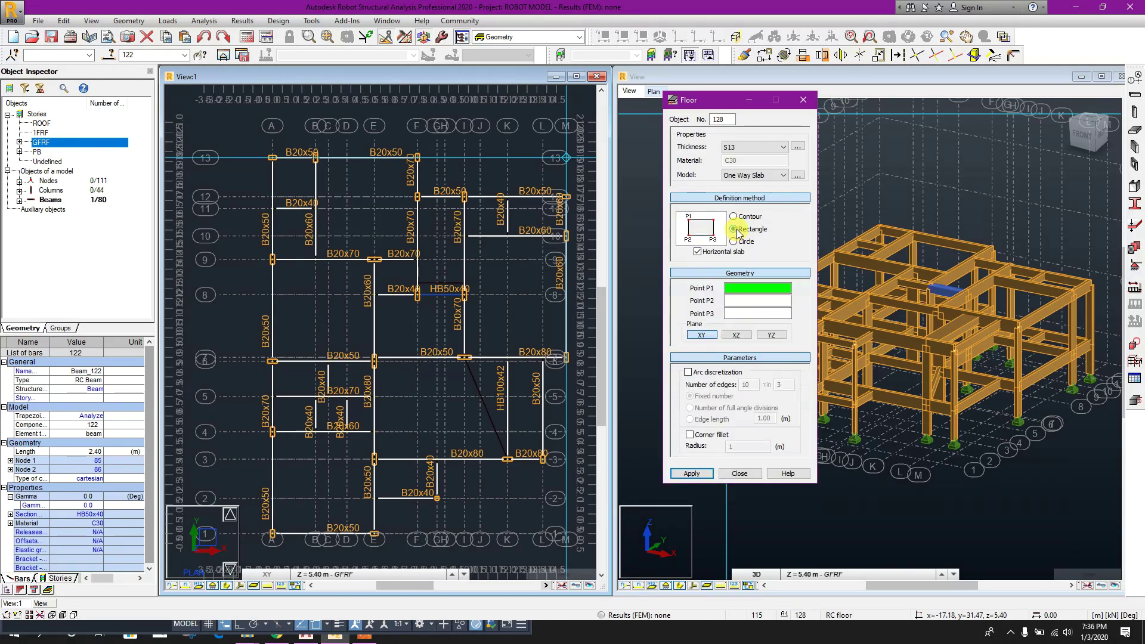
scroll(278, 164, up, 2)
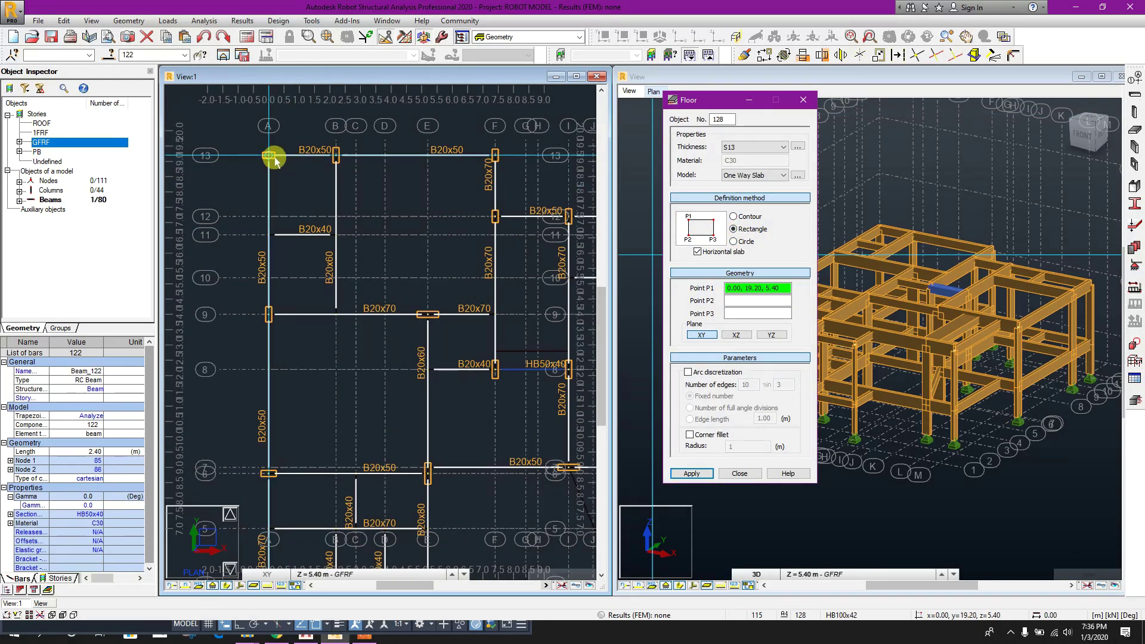
click(268, 155)
click(336, 156)
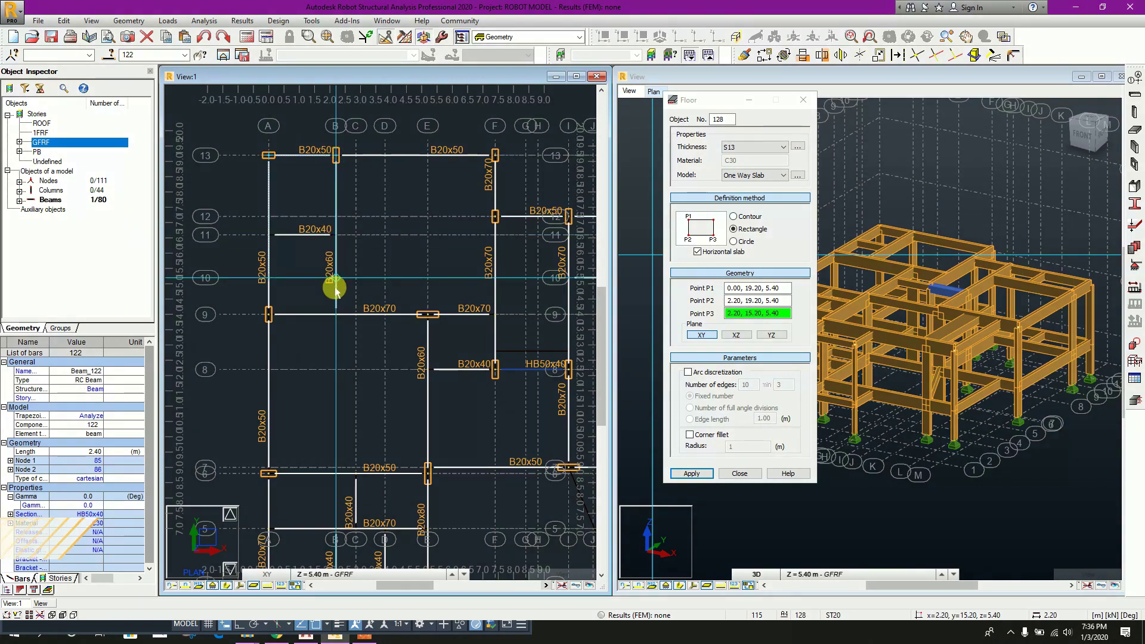
click(336, 314)
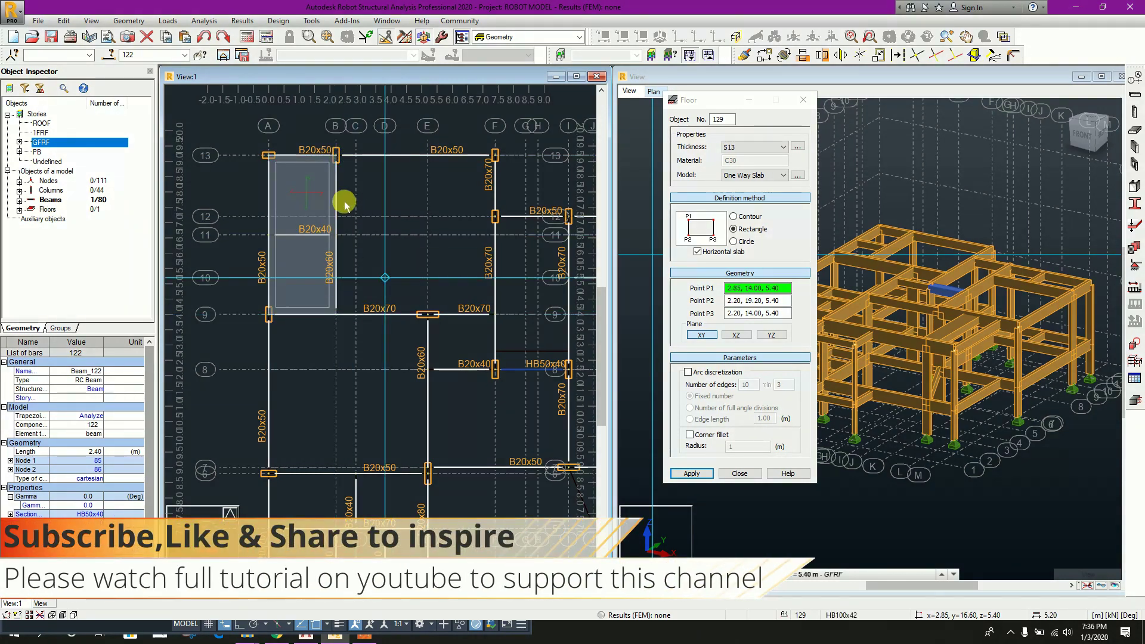
scroll(302, 199, up, 1)
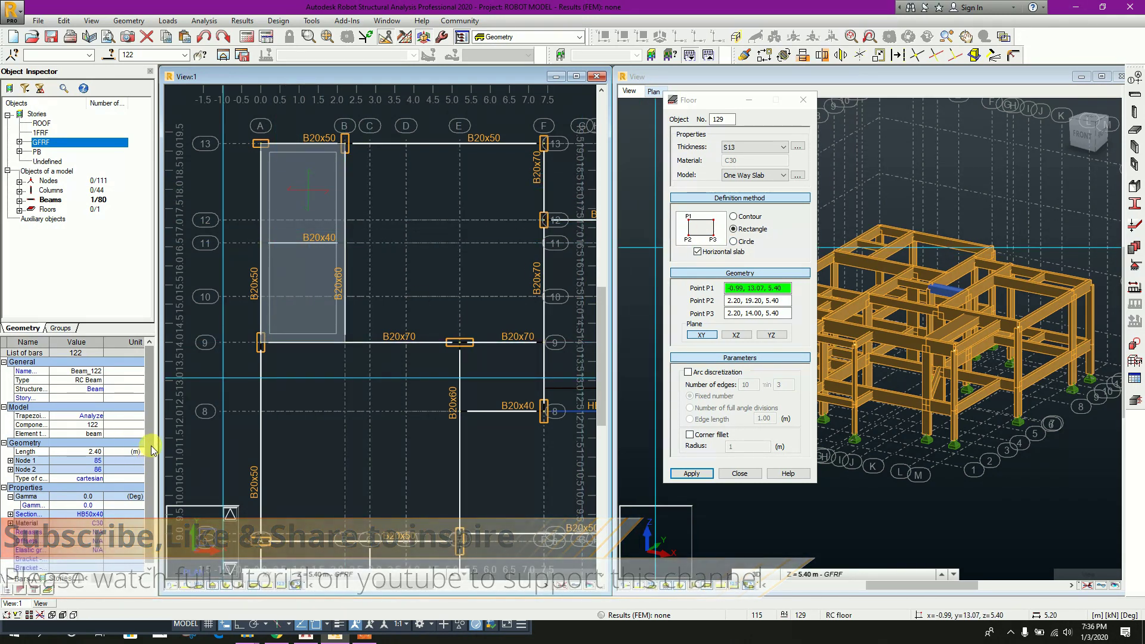
click(724, 477)
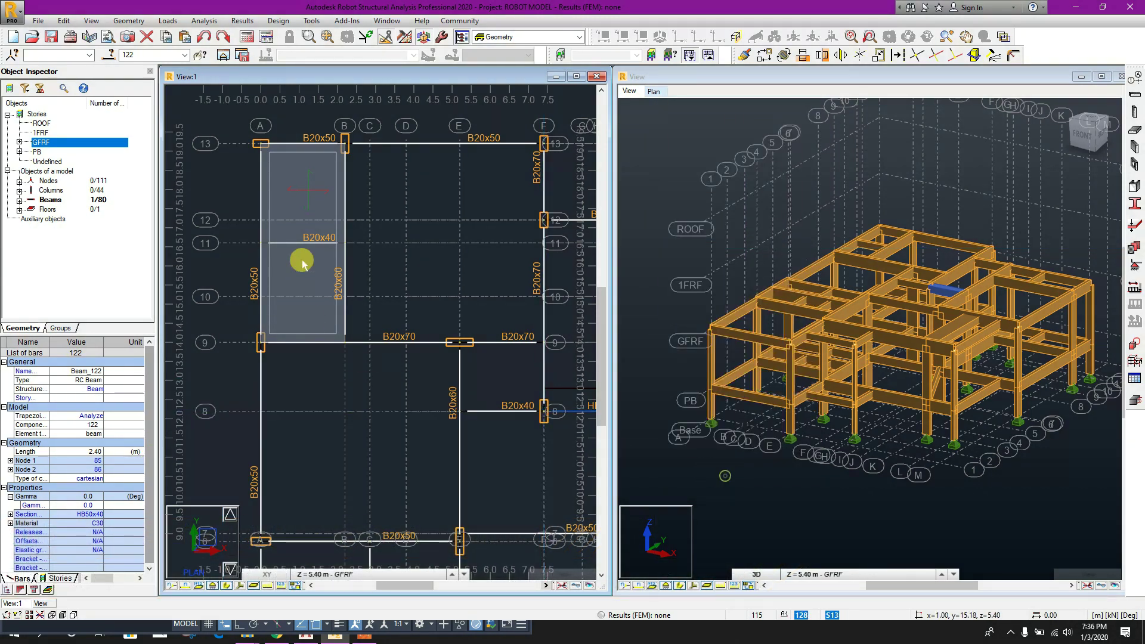
click(314, 200)
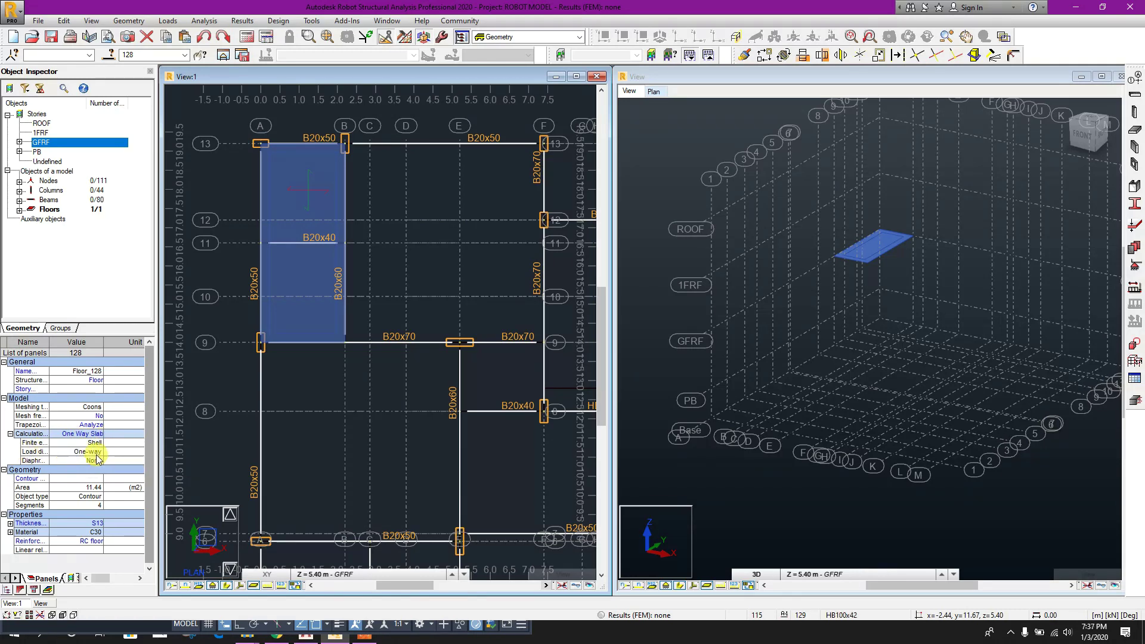
click(326, 417)
scroll(326, 417, down, 1)
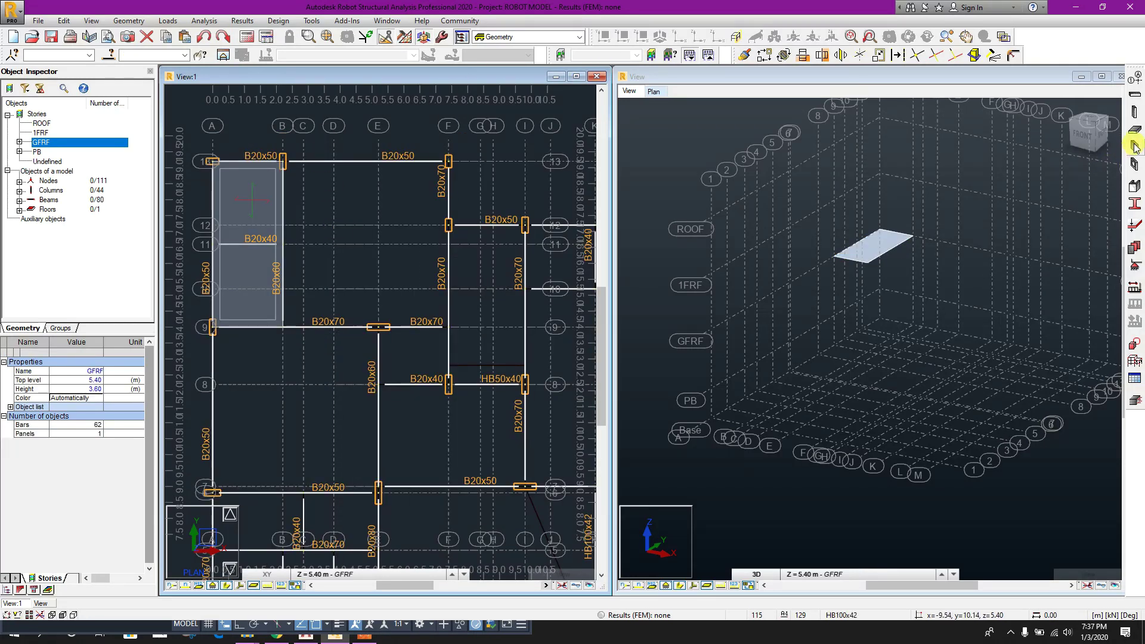
Add a second rectangular S13 One Way Slab floor between axes I–M and 10–12, and finish placing floors.
click(1135, 146)
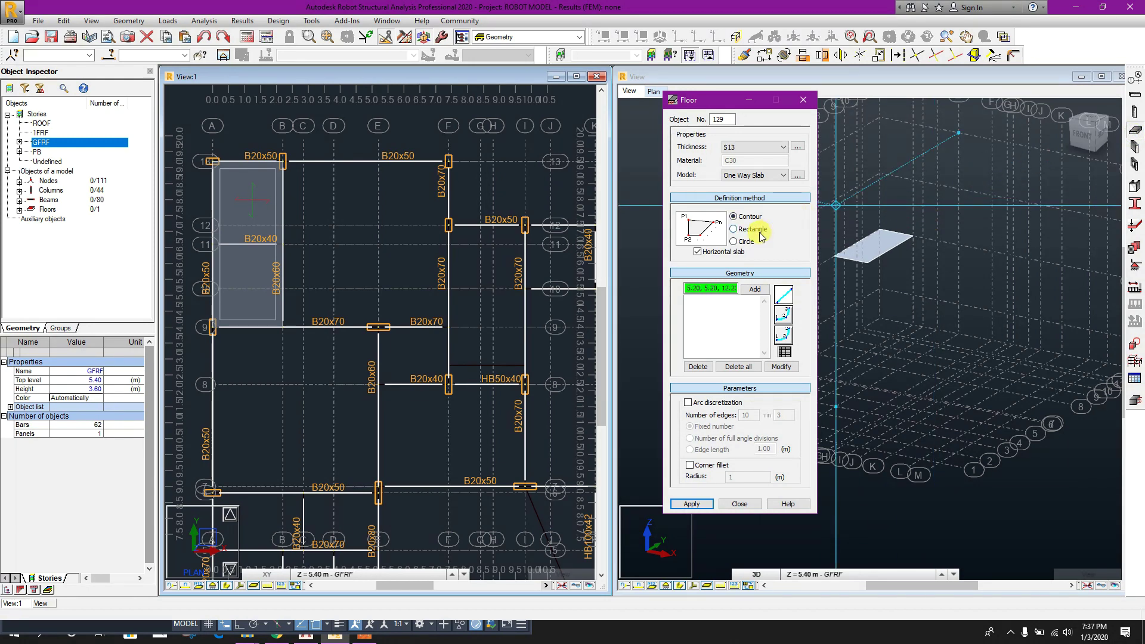
click(761, 235)
scroll(358, 320, down, 3)
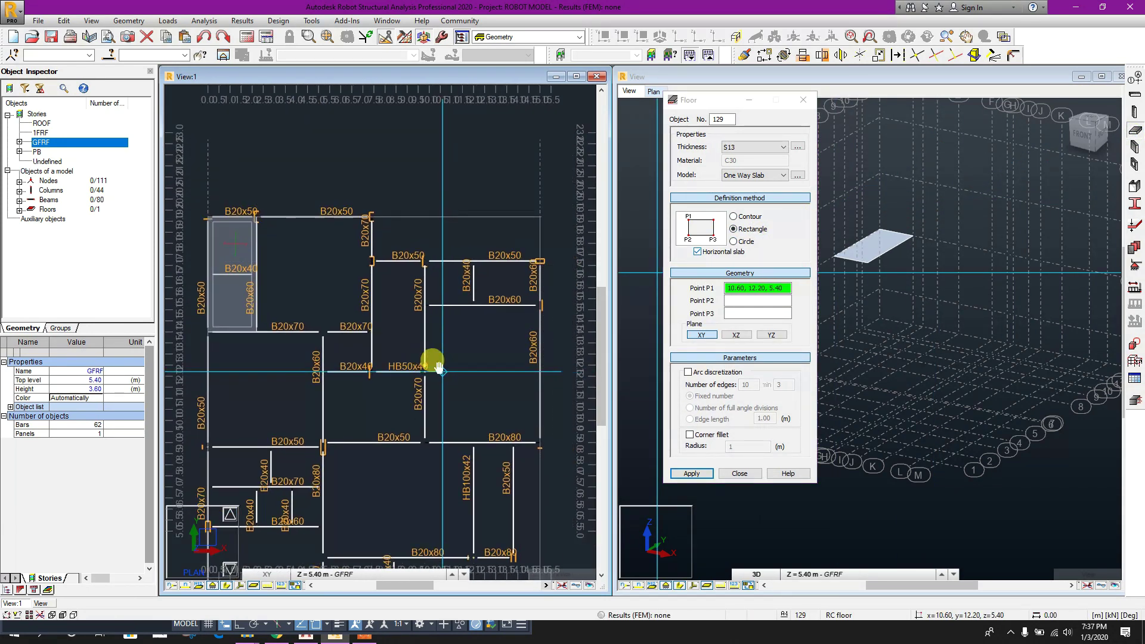
scroll(435, 308, up, 3)
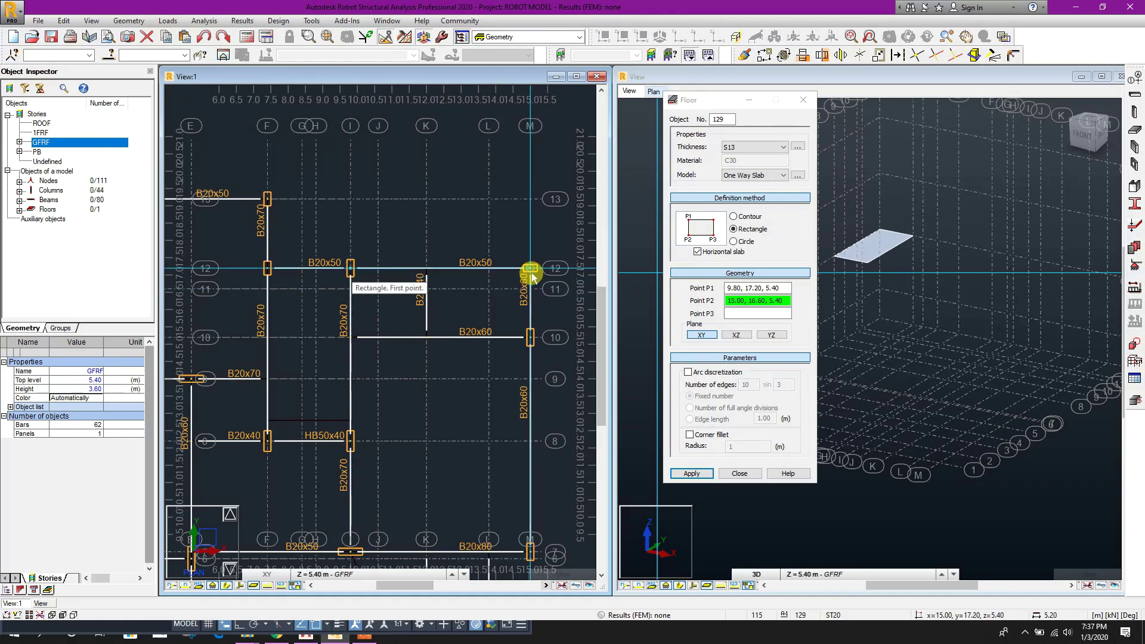
click(528, 338)
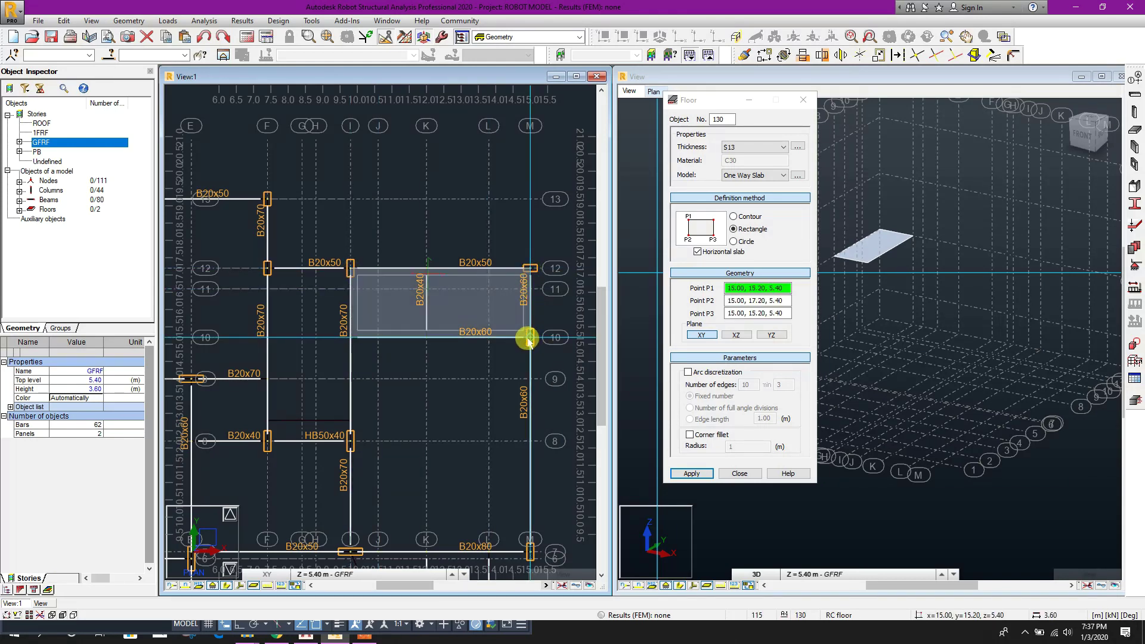
key(Escape)
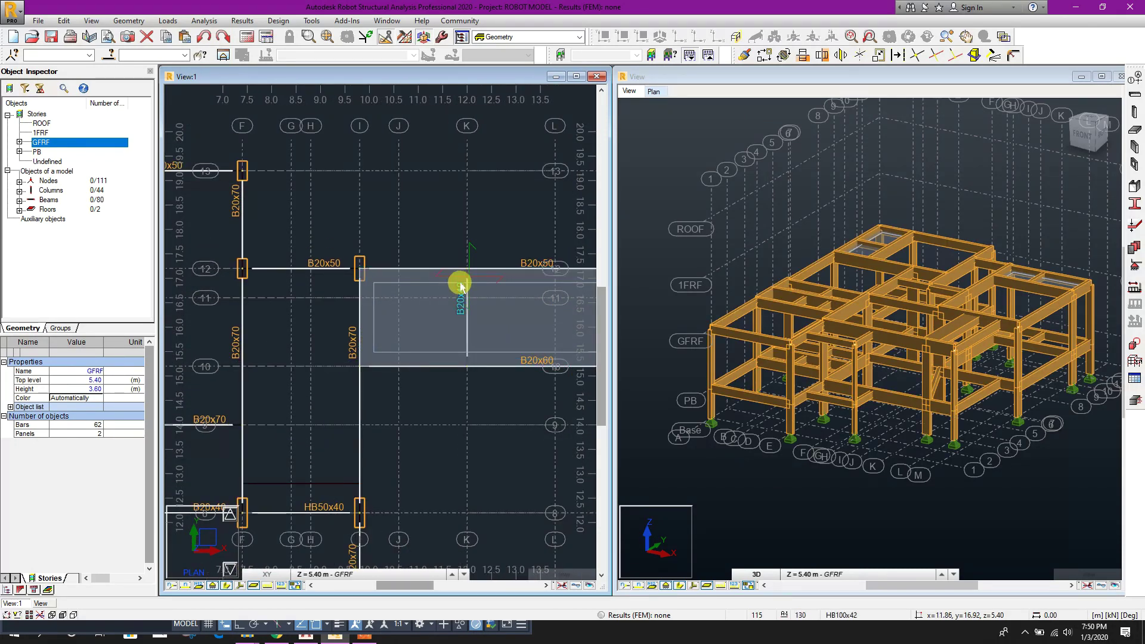
scroll(455, 284, down, 1)
scroll(467, 255, up, 1)
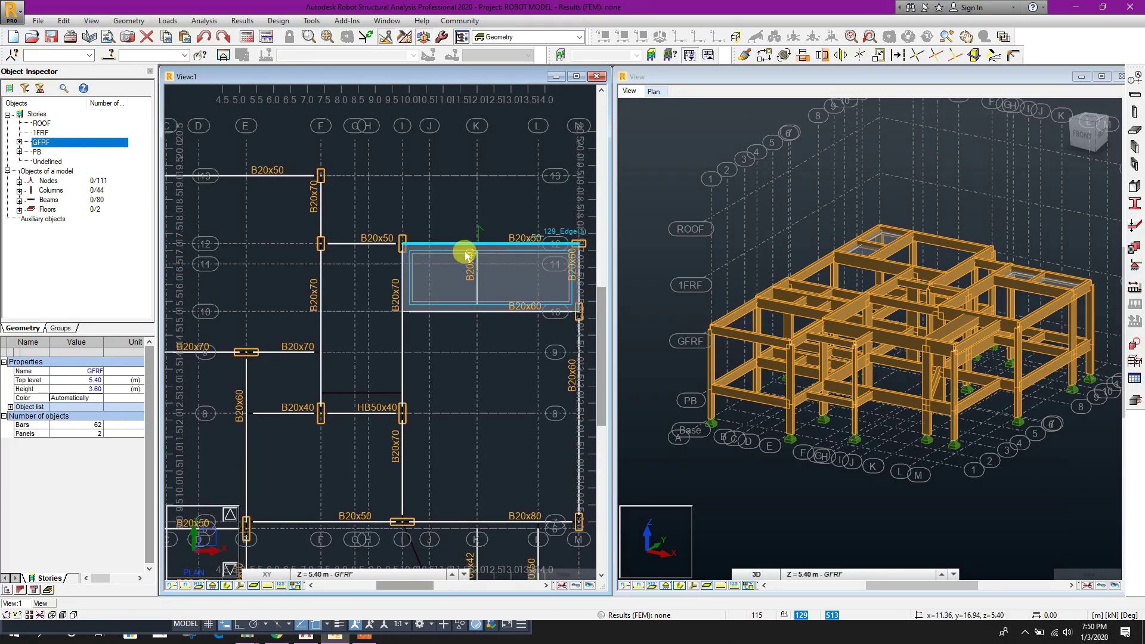
middle_drag(495, 348, 506, 432)
scroll(474, 305, up, 2)
scroll(477, 373, down, 1)
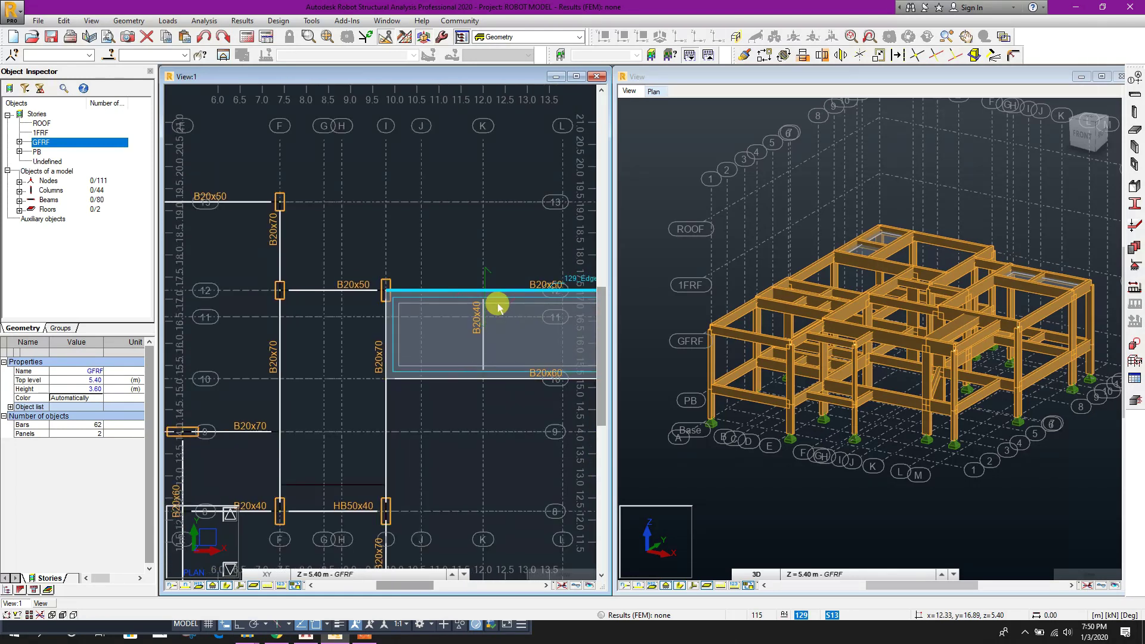
scroll(498, 305, down, 1)
scroll(503, 306, up, 1)
scroll(503, 317, down, 1)
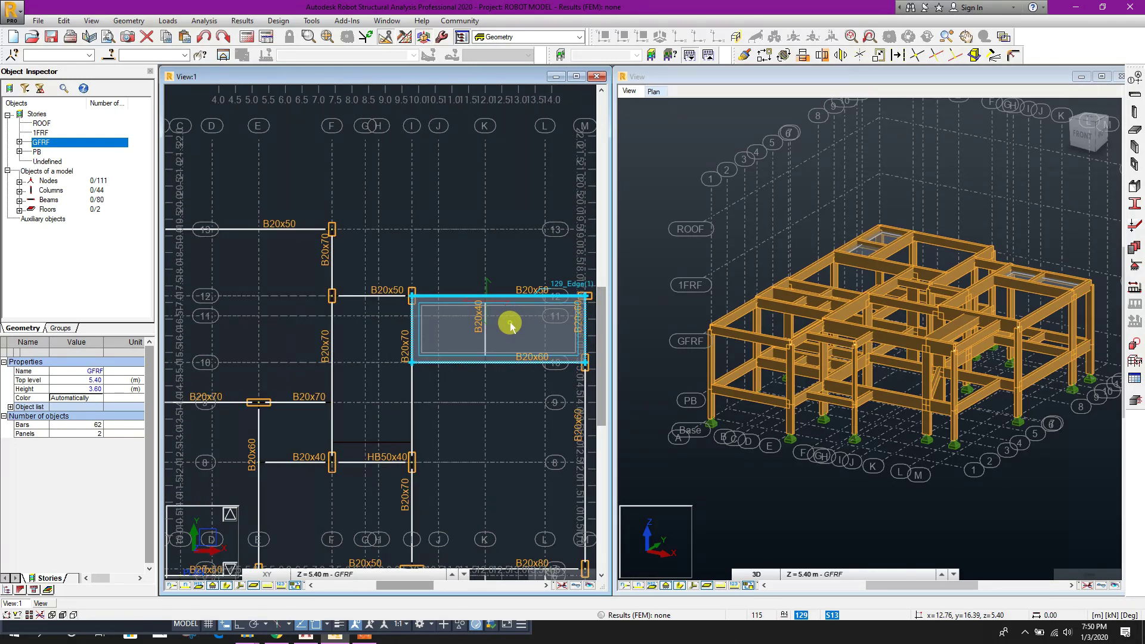
Orient the local X axis of the slab between axes I–M and 10–12 along its B20x40 beam, with direction vector 0, 2, 0.
click(510, 325)
click(128, 21)
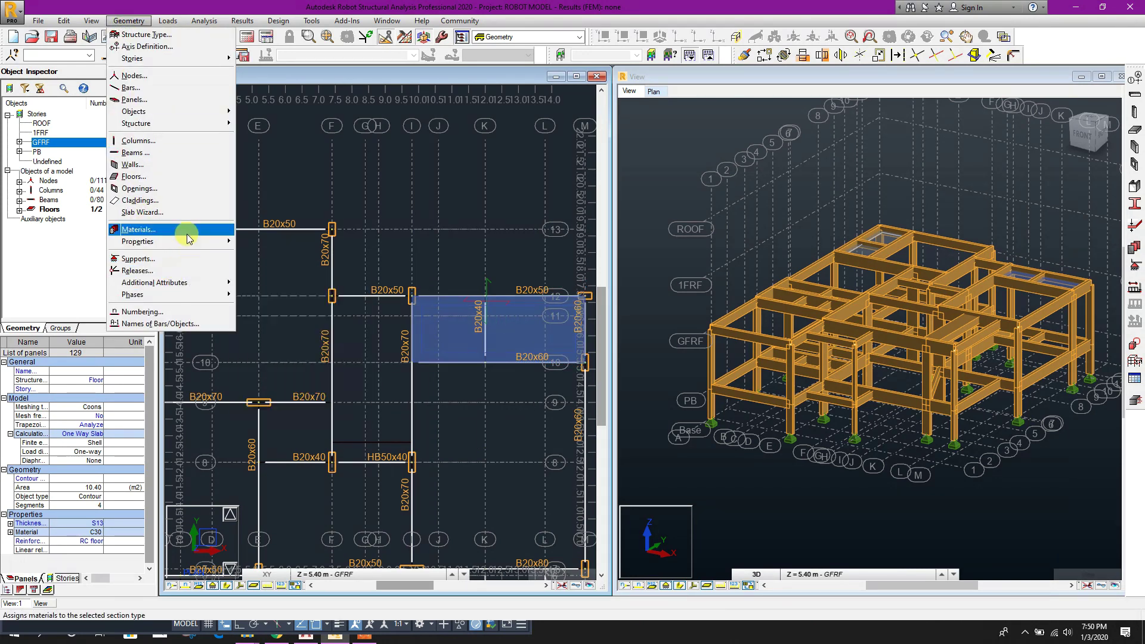
mouse_move(197, 241)
click(275, 310)
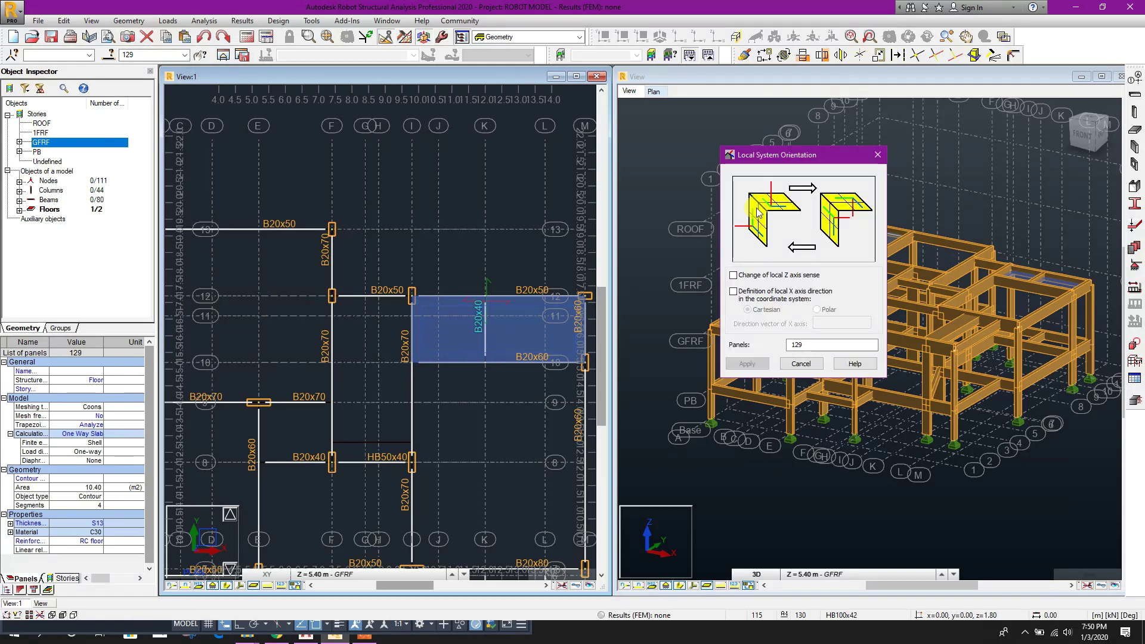
drag(783, 149, 875, 165)
click(861, 303)
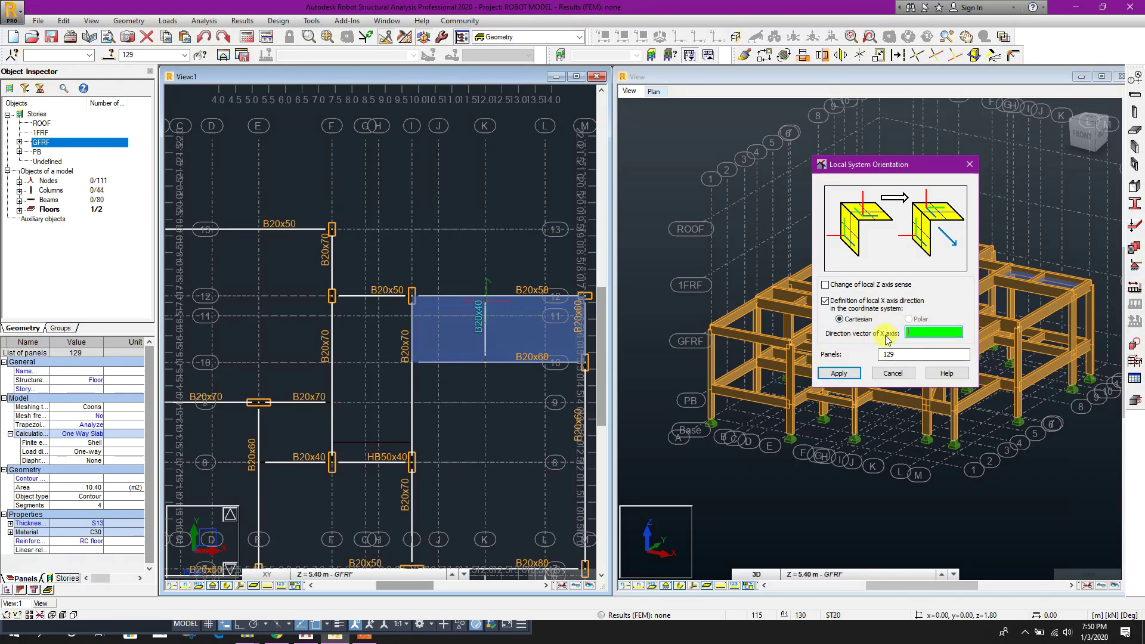
middle_drag(493, 364, 469, 392)
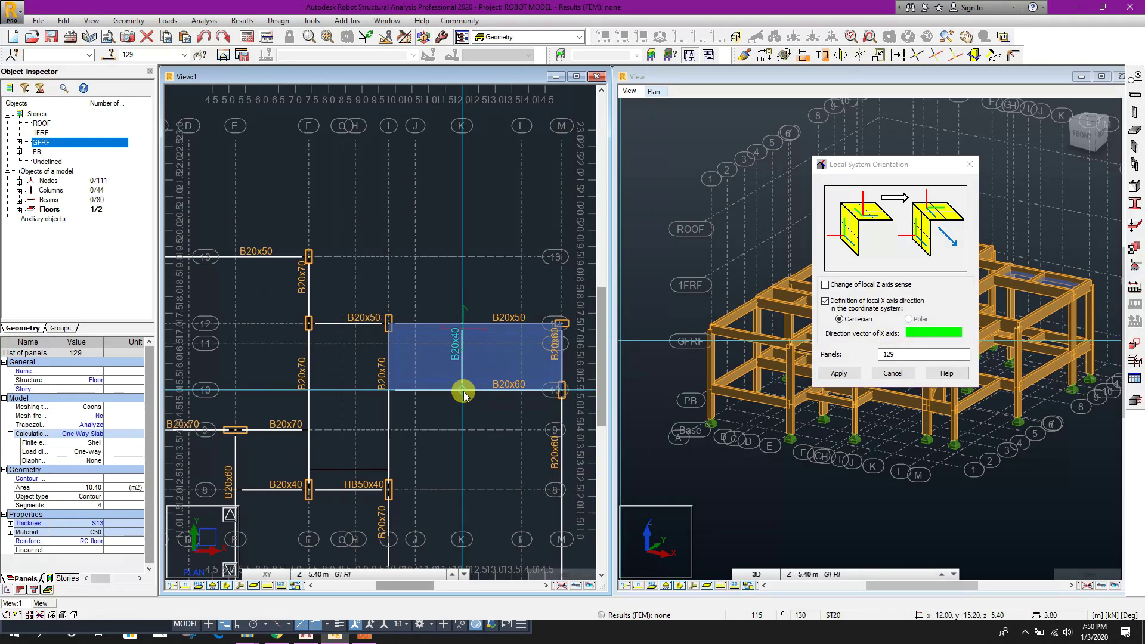
click(463, 325)
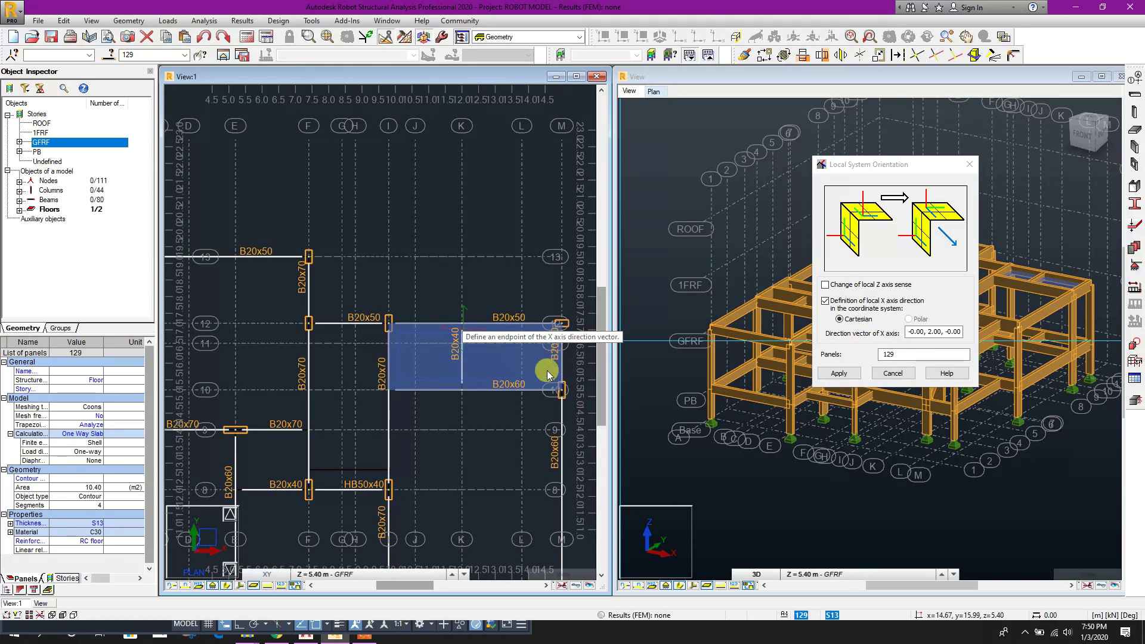
click(839, 374)
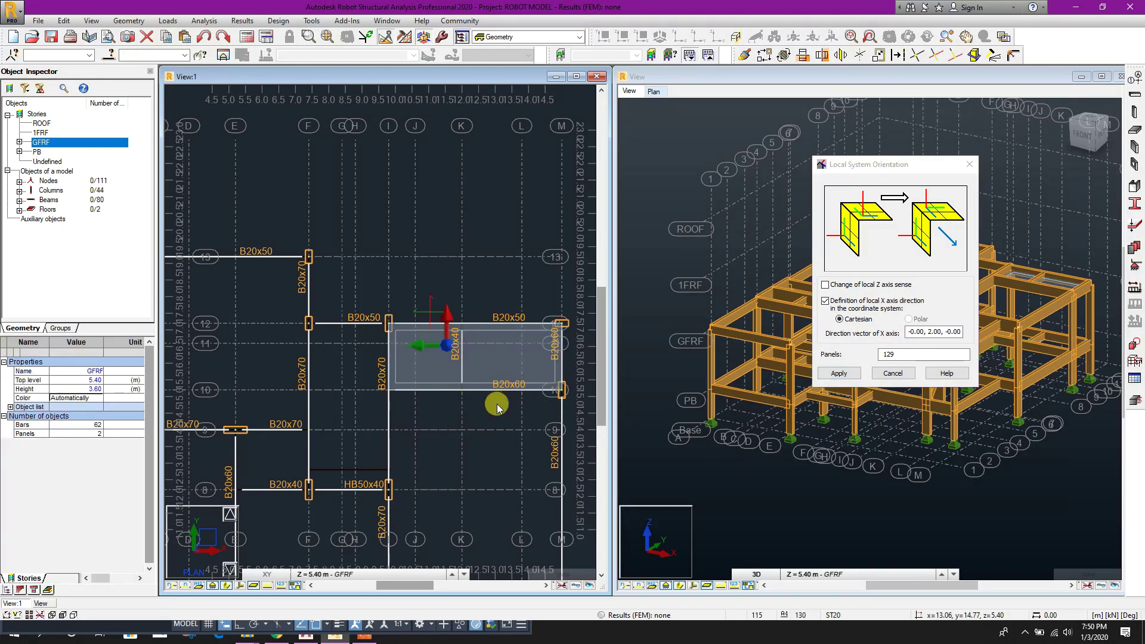
scroll(478, 411, down, 3)
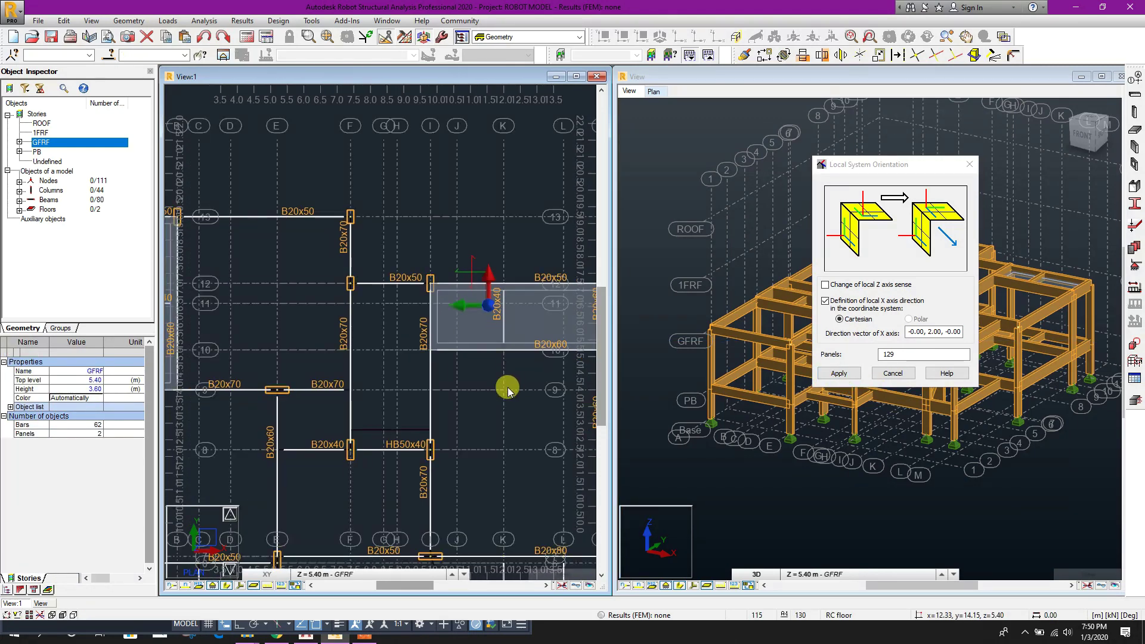
scroll(482, 295, up, 1)
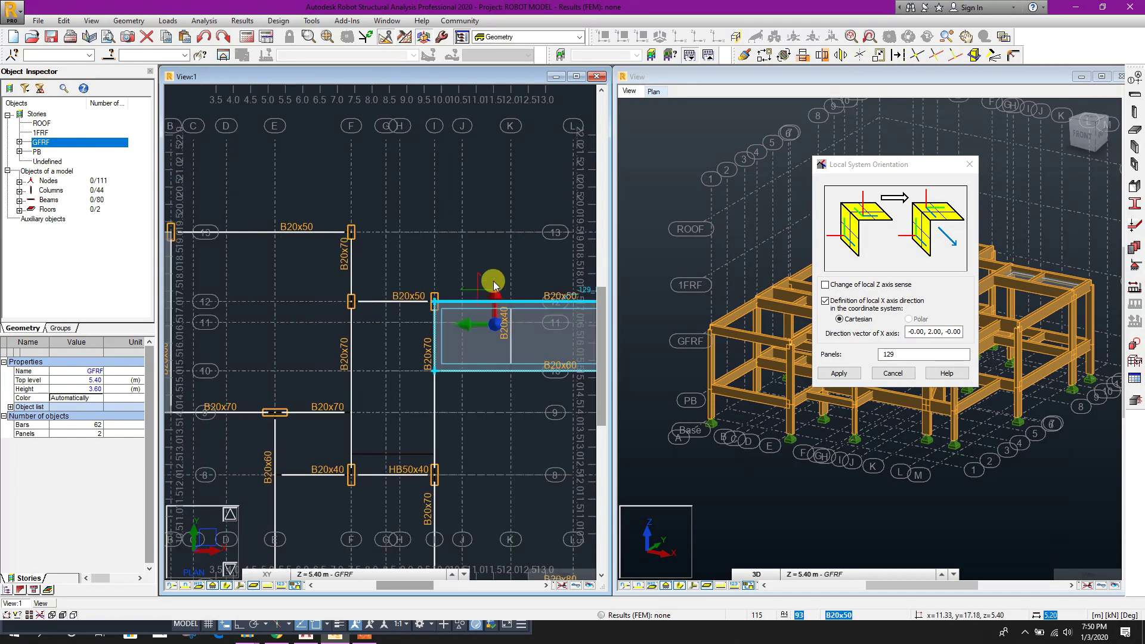
scroll(460, 388, down, 1)
middle_drag(486, 424, 464, 407)
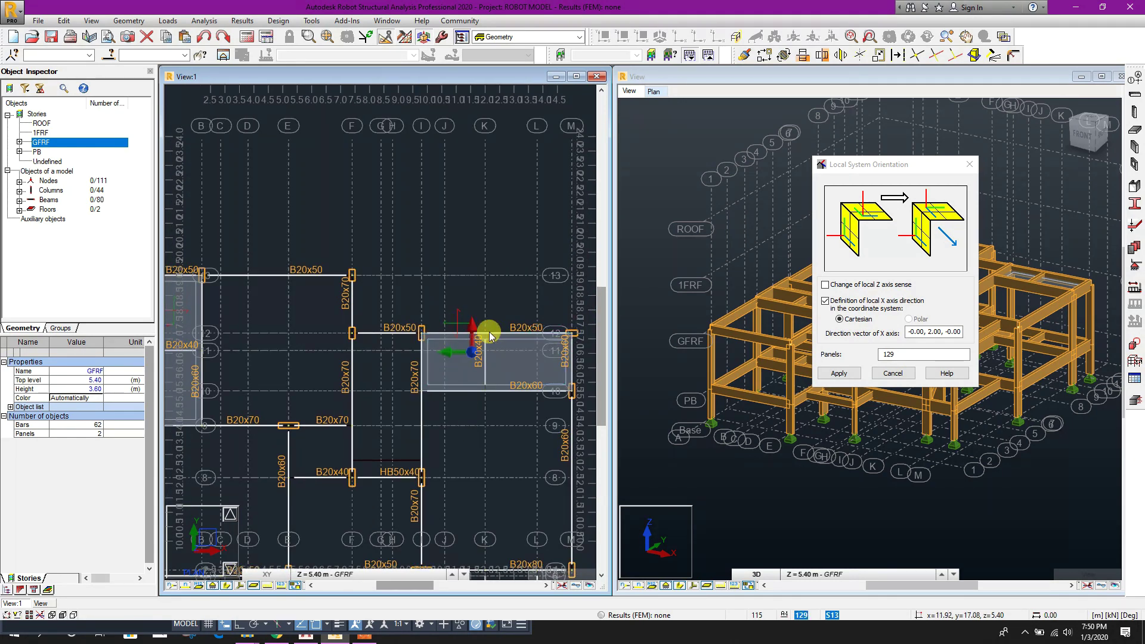
click(893, 373)
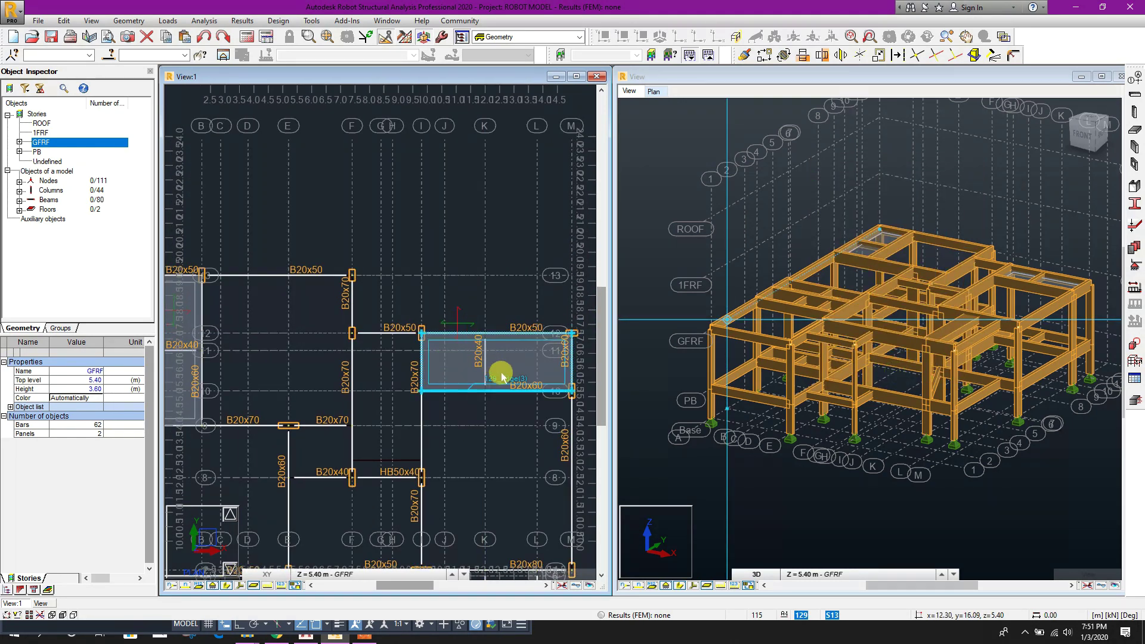
middle_drag(510, 431, 498, 437)
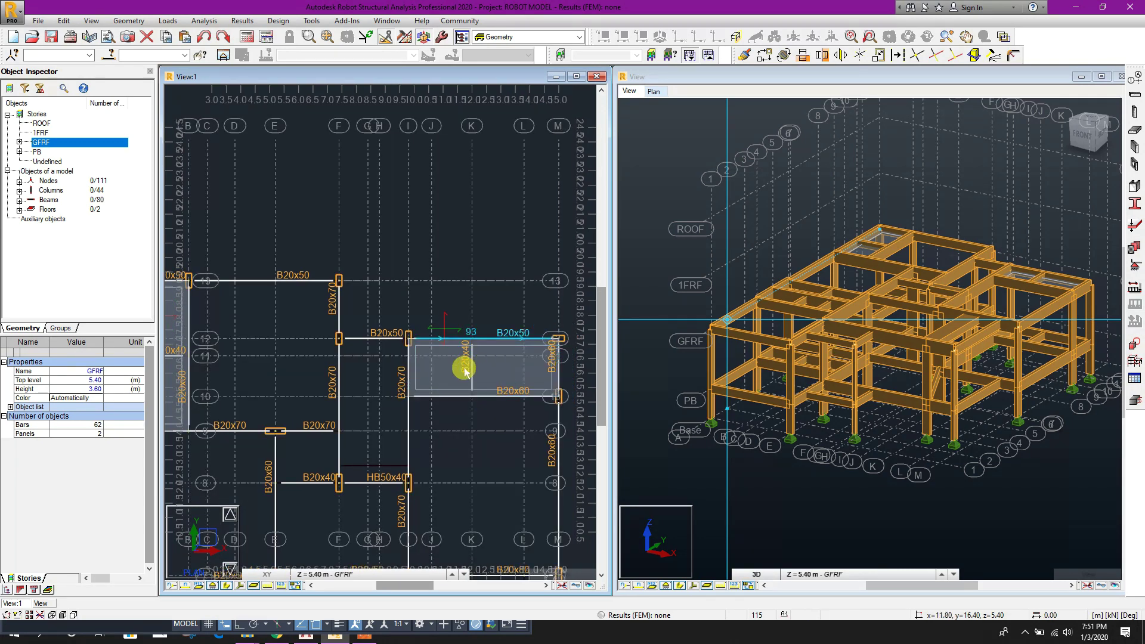
Add a rectangular S13 One Way Slab floor on the GFRF story between axes A–E and 5–6.
scroll(445, 317, up, 4)
scroll(434, 391, down, 5)
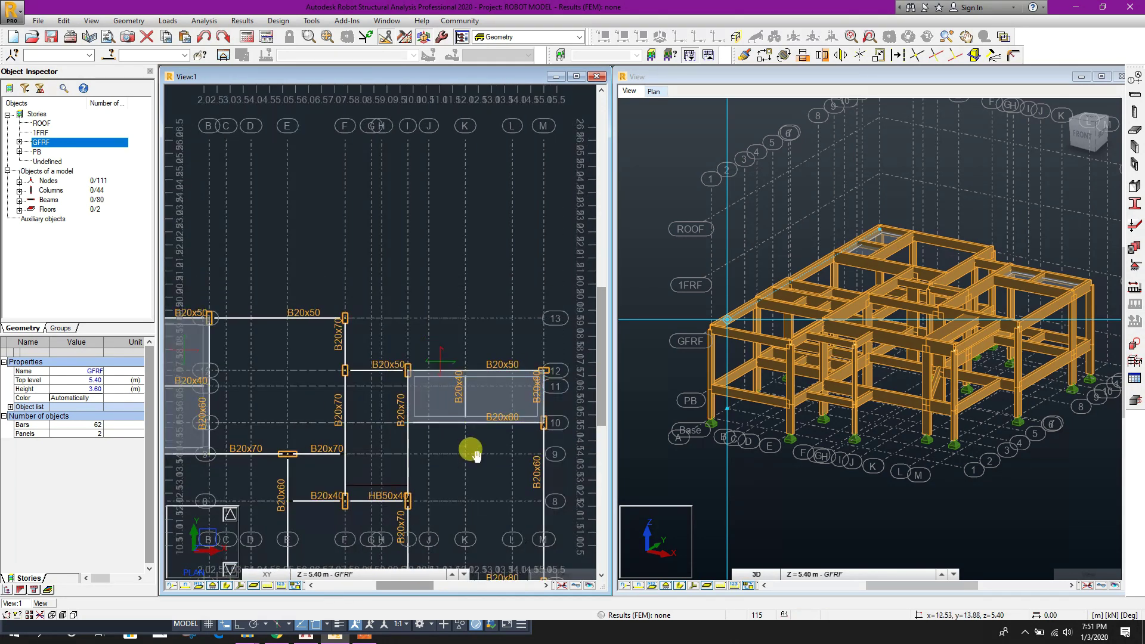
middle_drag(475, 455, 477, 425)
scroll(469, 337, up, 1)
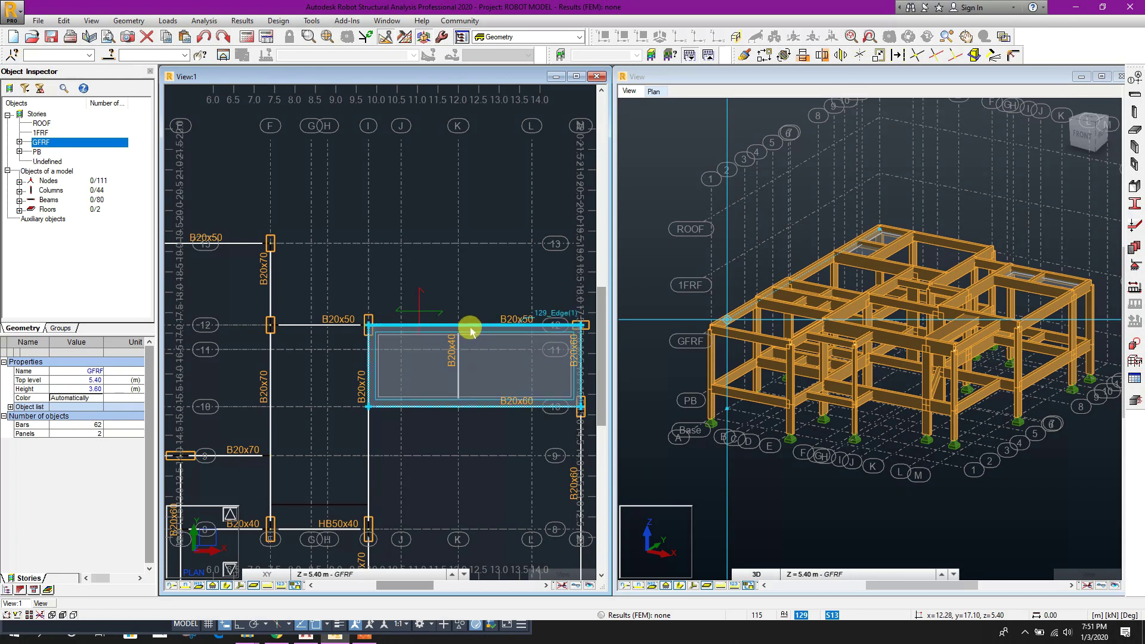
scroll(484, 417, down, 2)
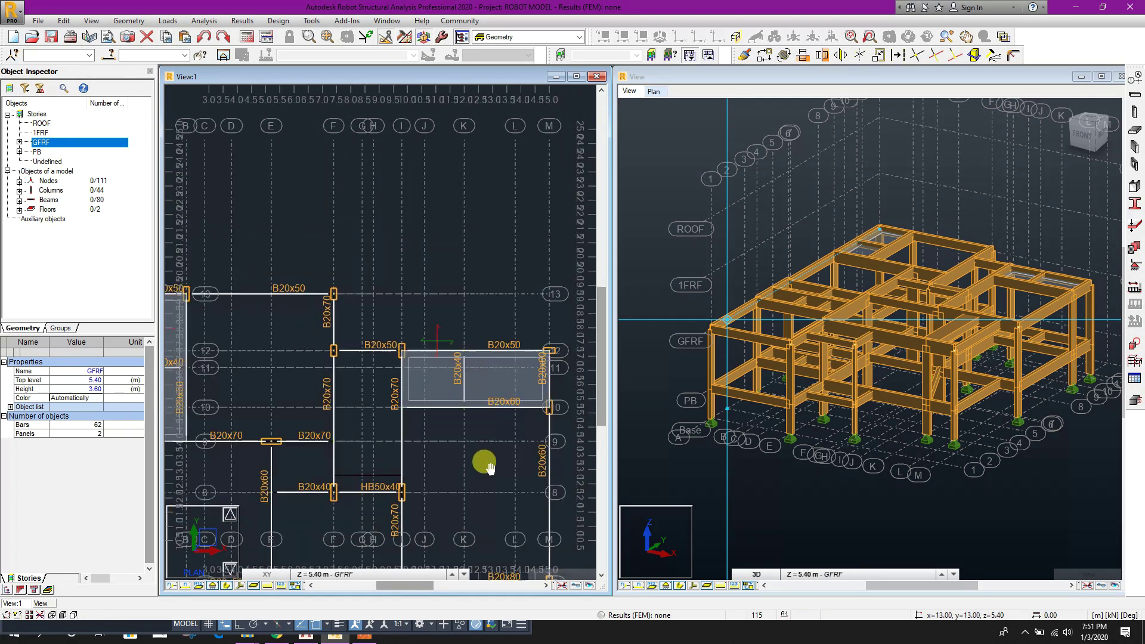
scroll(475, 514, down, 2)
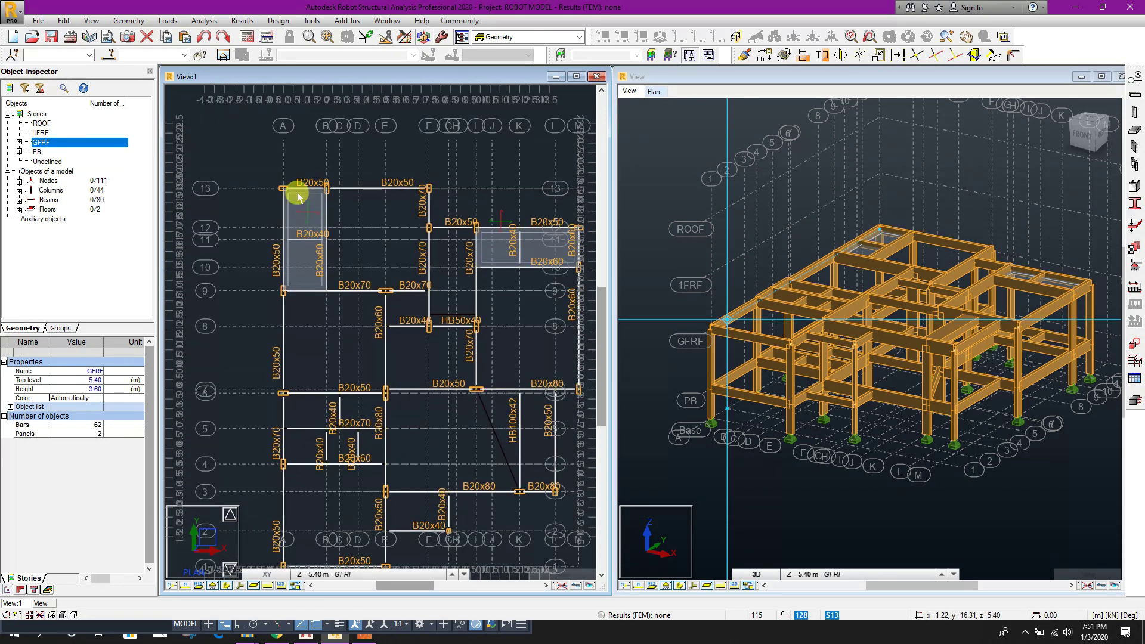
click(1135, 130)
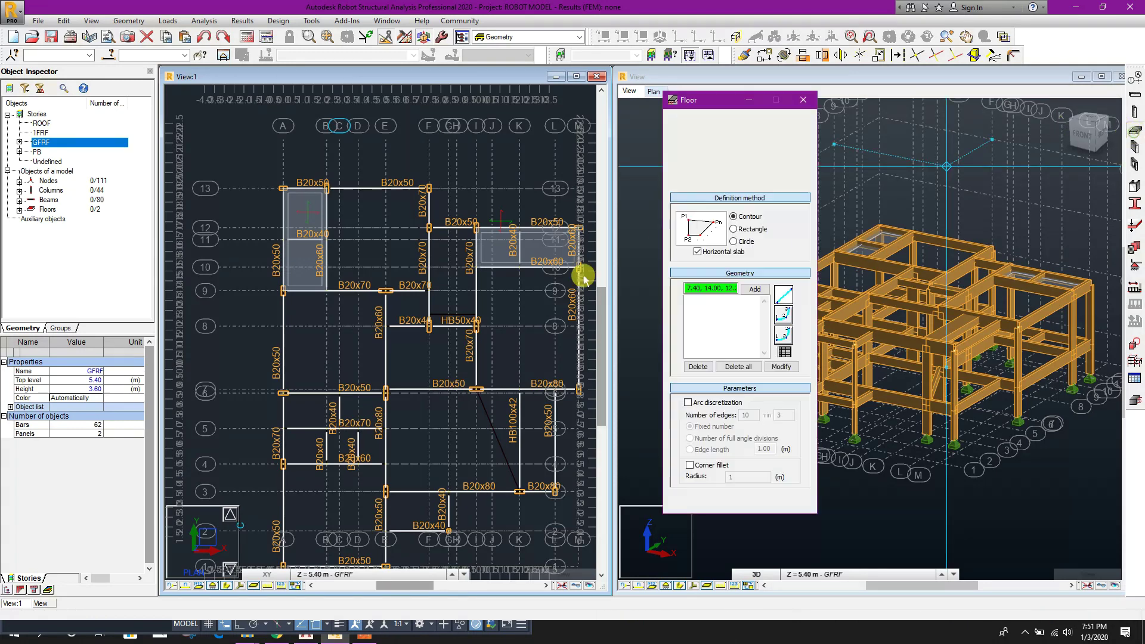
click(751, 231)
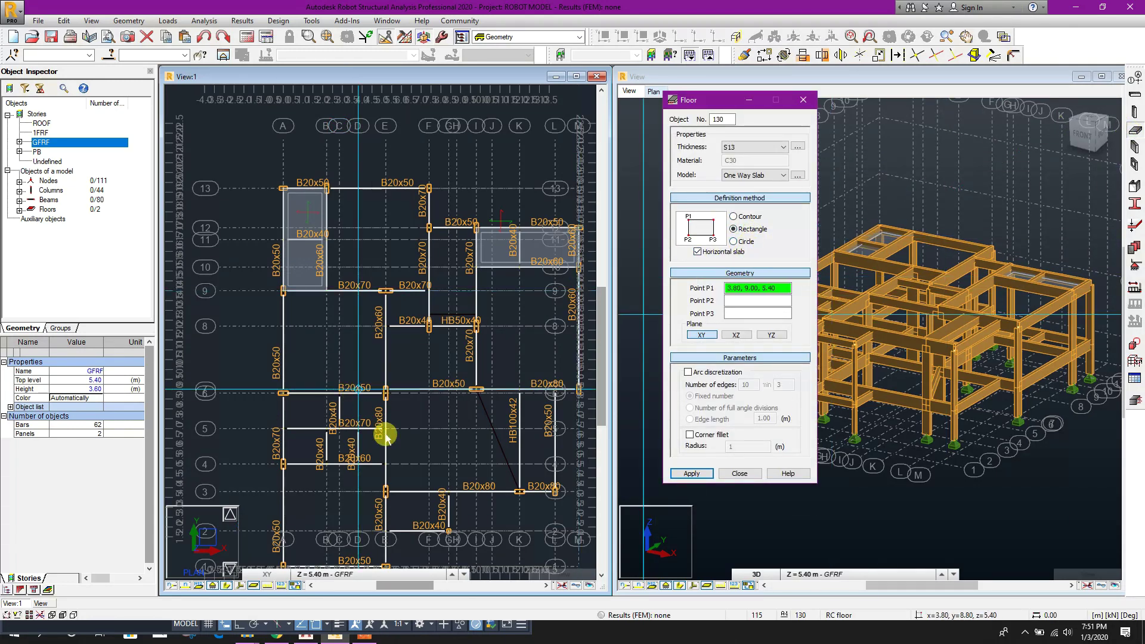
scroll(398, 439, up, 3)
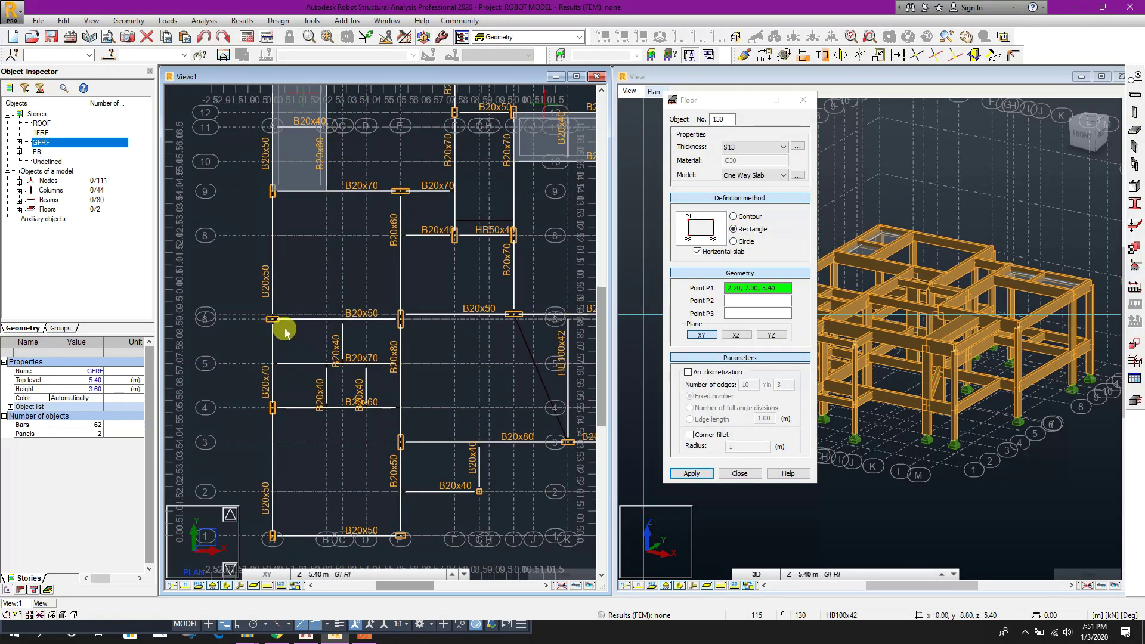
click(274, 322)
click(400, 320)
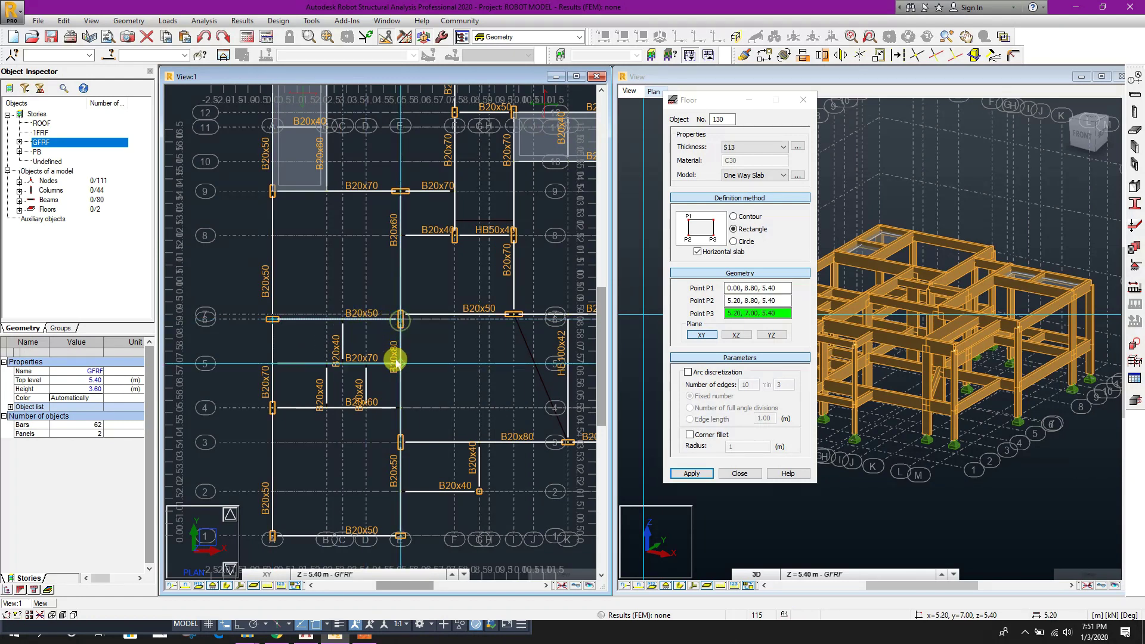
click(396, 364)
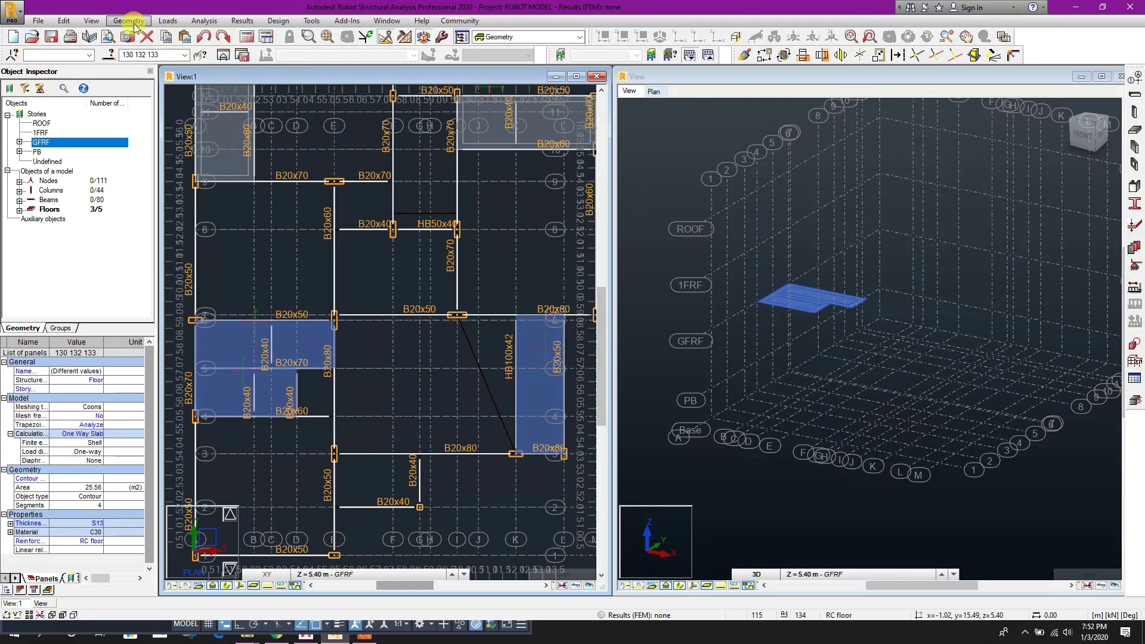
Orient the local X axis of the slabs between A–E/5–6 and A–D/4–5 using direction vector 0, 3.6, 0.
click(129, 20)
click(286, 238)
click(825, 300)
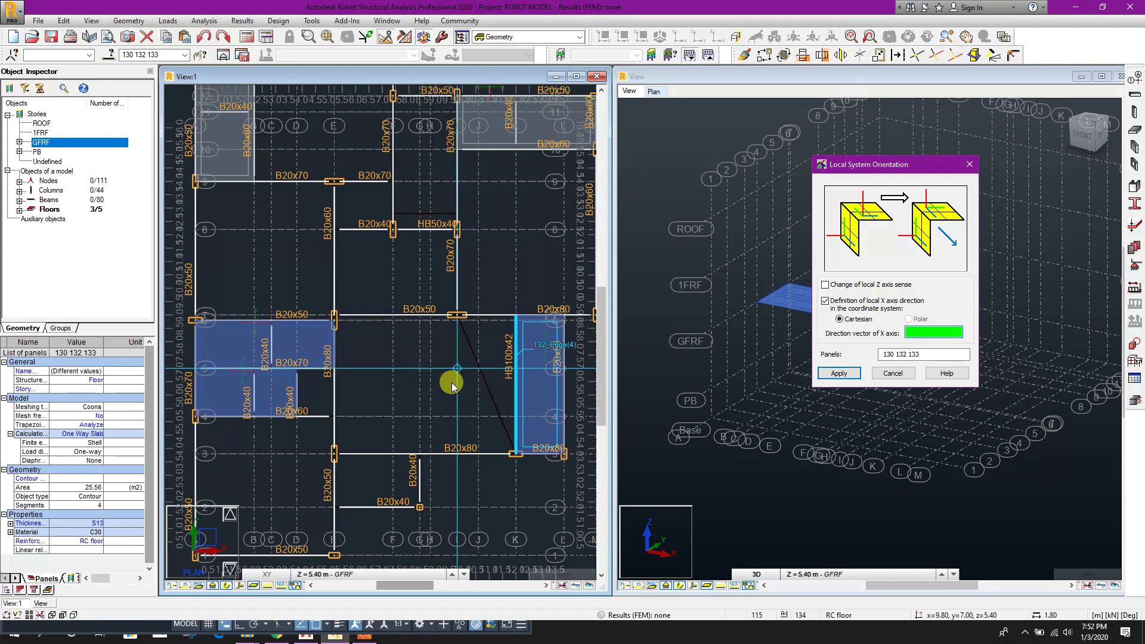
click(937, 355)
key(BackSpace)
key(BackSpace)
key(BackSpace)
drag(936, 353, 674, 378)
key(BackSpace)
middle_drag(260, 428, 340, 434)
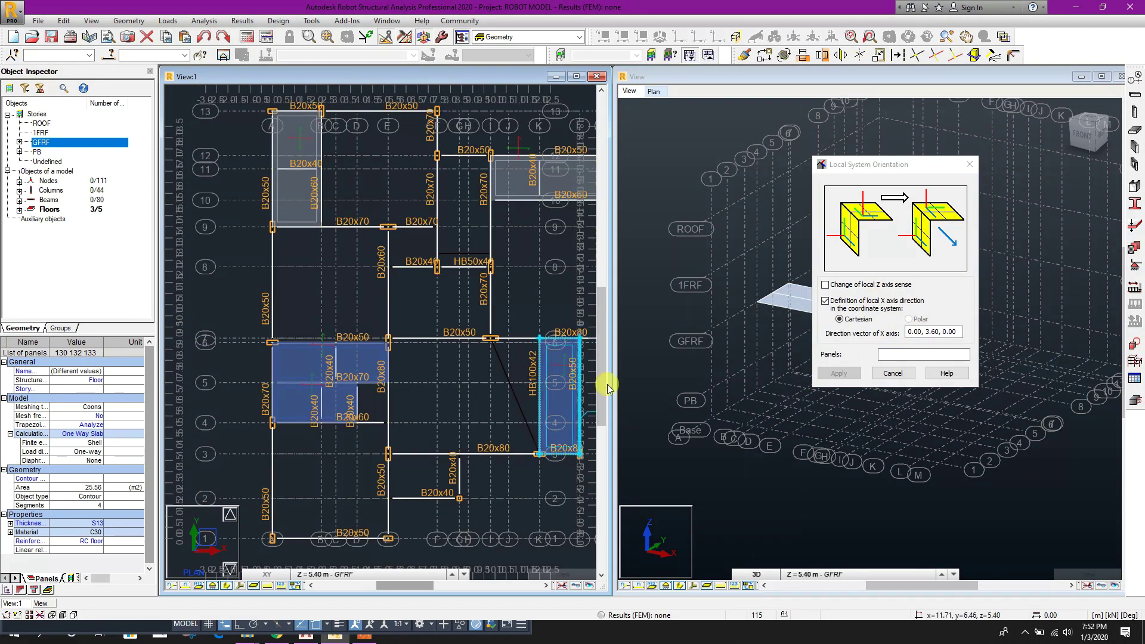
click(322, 404)
scroll(404, 455, up, 2)
click(890, 375)
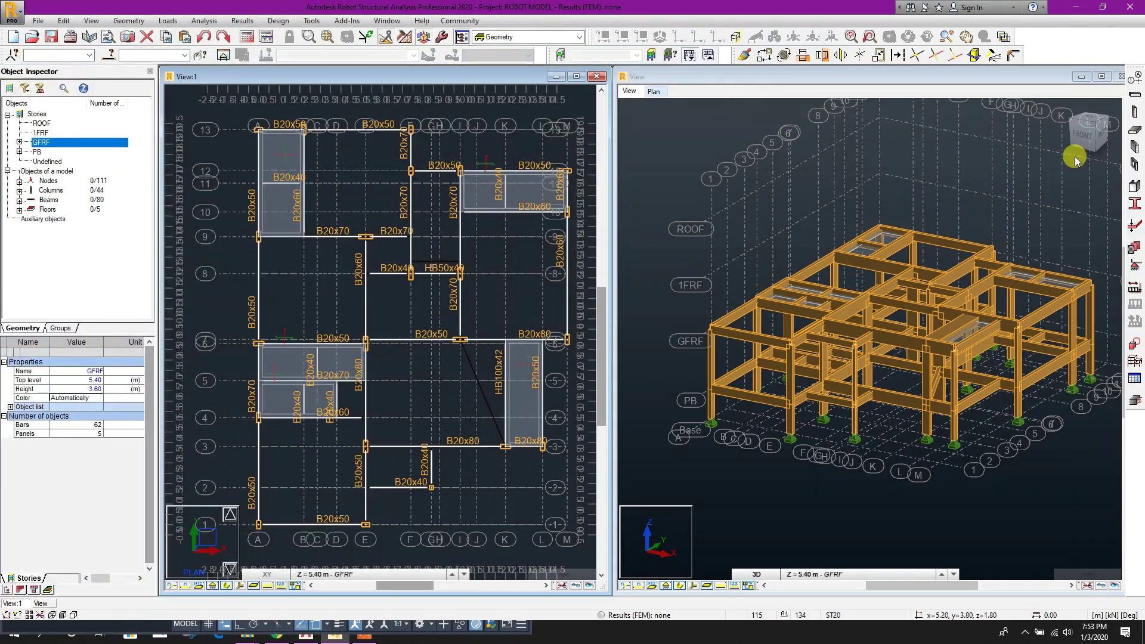
Prepare a rectangular floor definition with the Shell model and thickness S16, checking the Shell model's load transfer settings.
click(1132, 134)
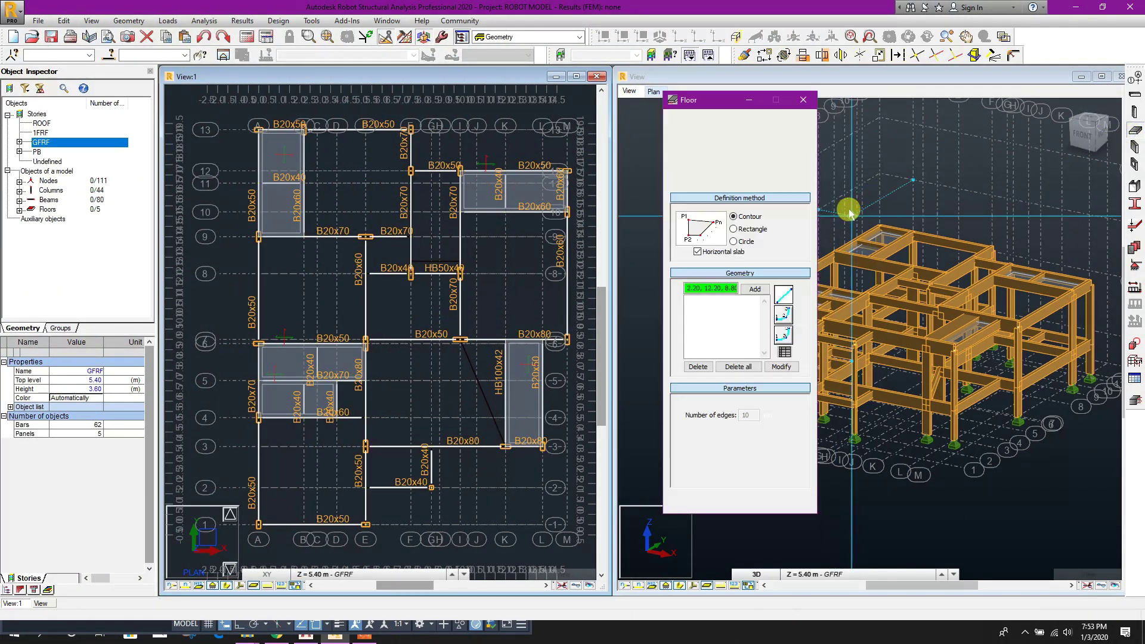
click(755, 231)
click(782, 176)
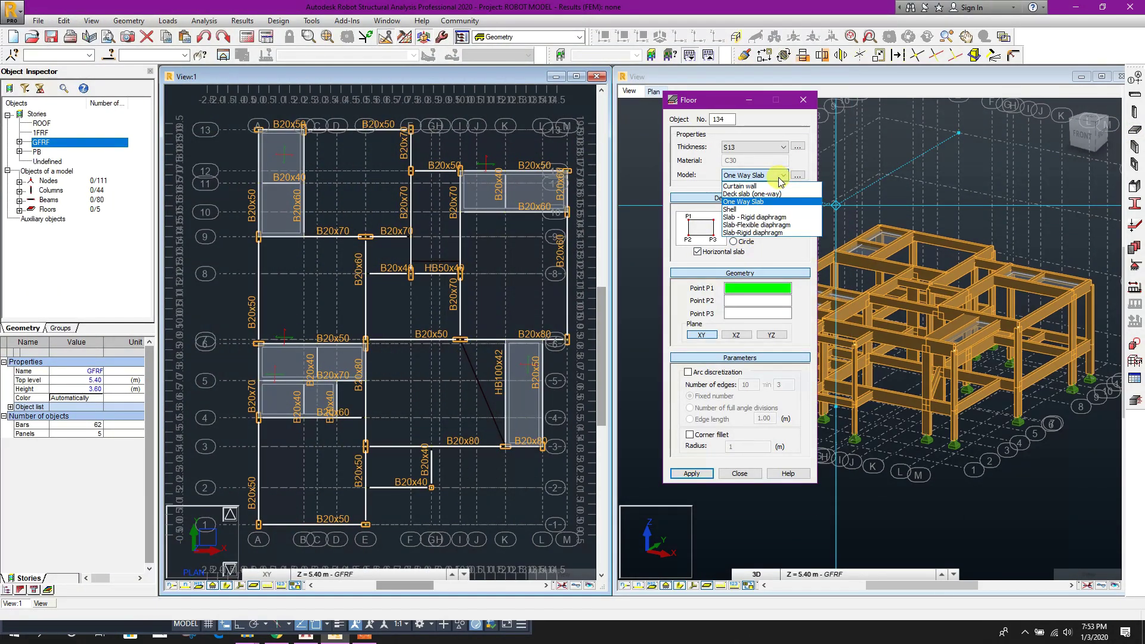
click(760, 210)
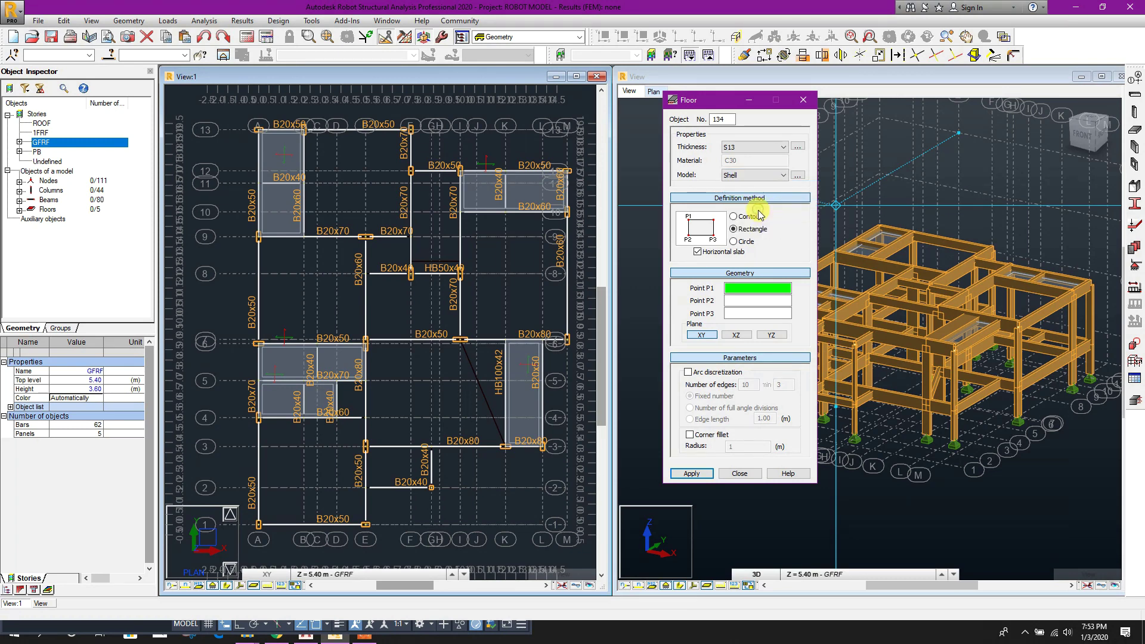
click(798, 177)
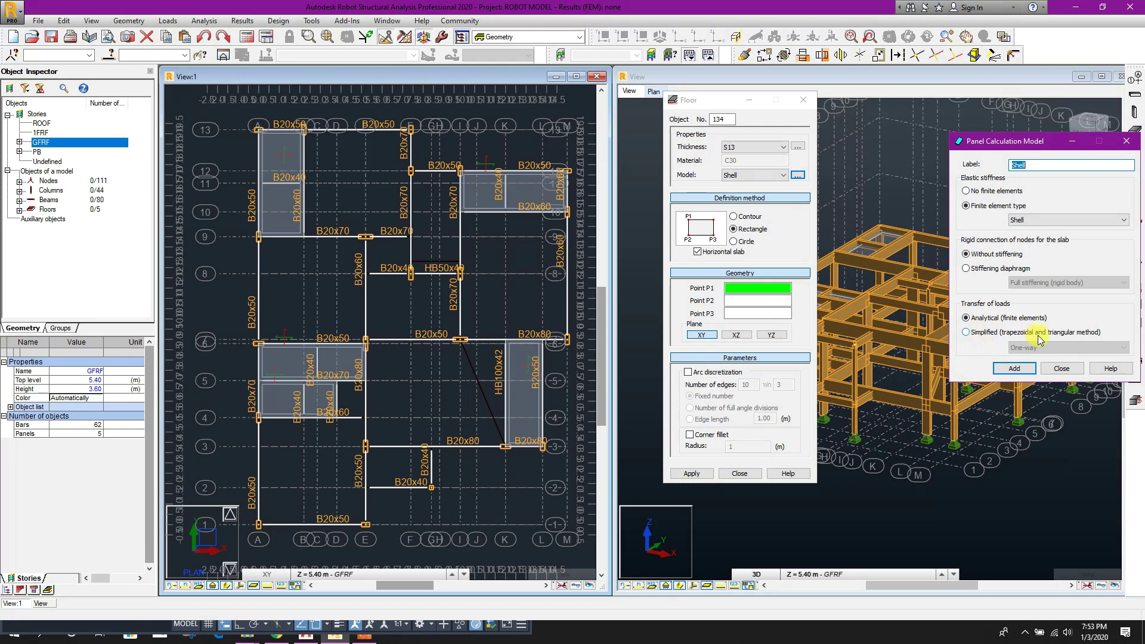
click(982, 338)
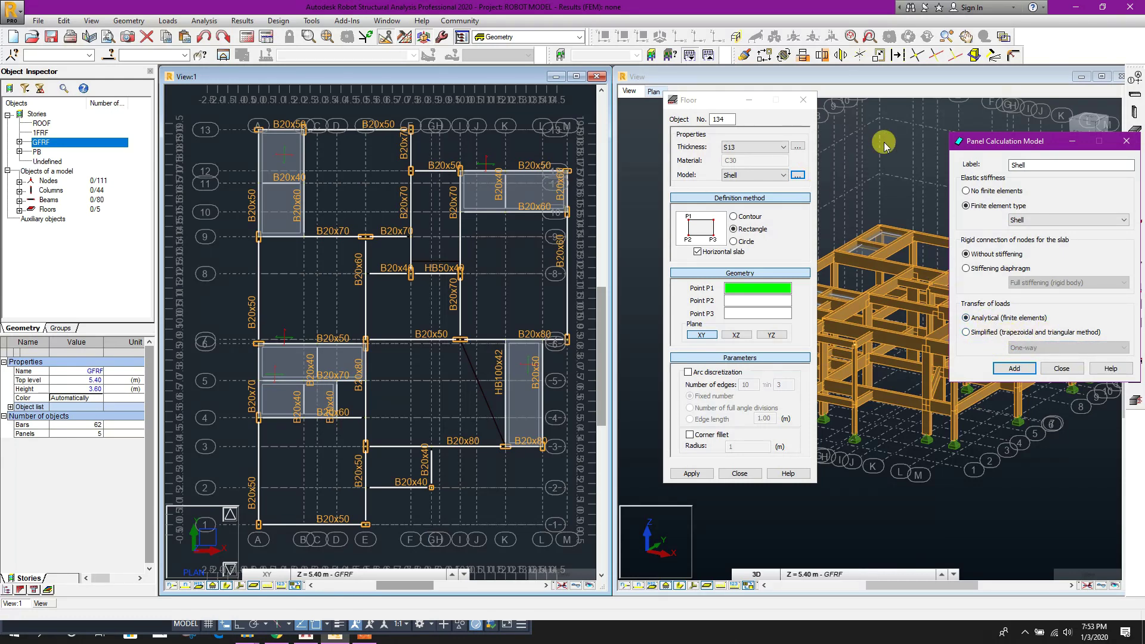
drag(1009, 141, 880, 136)
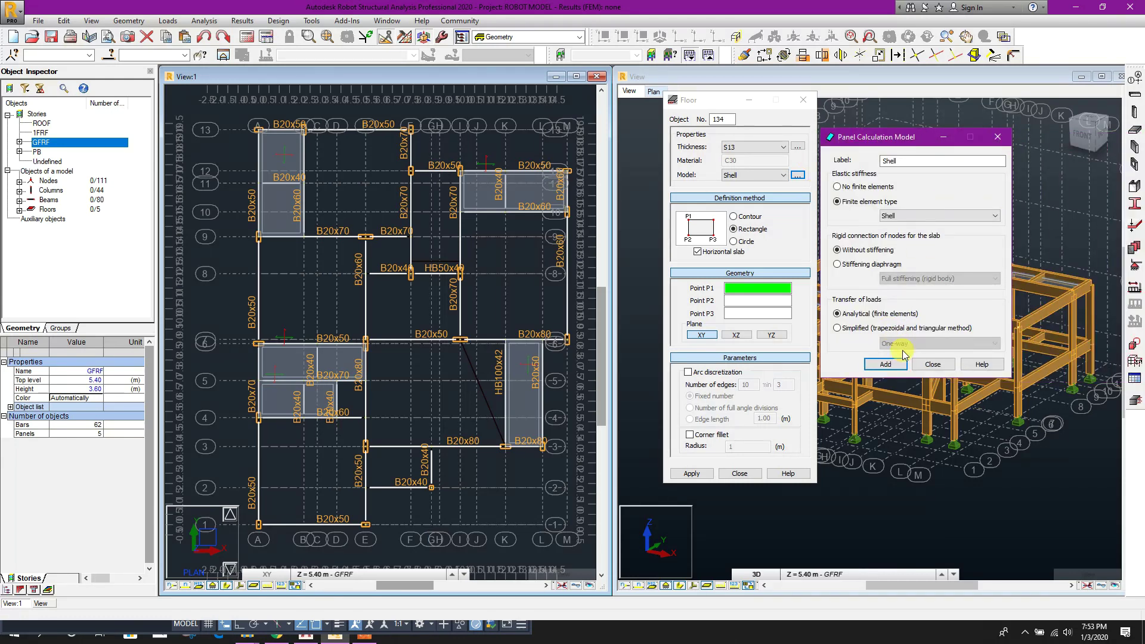
click(934, 365)
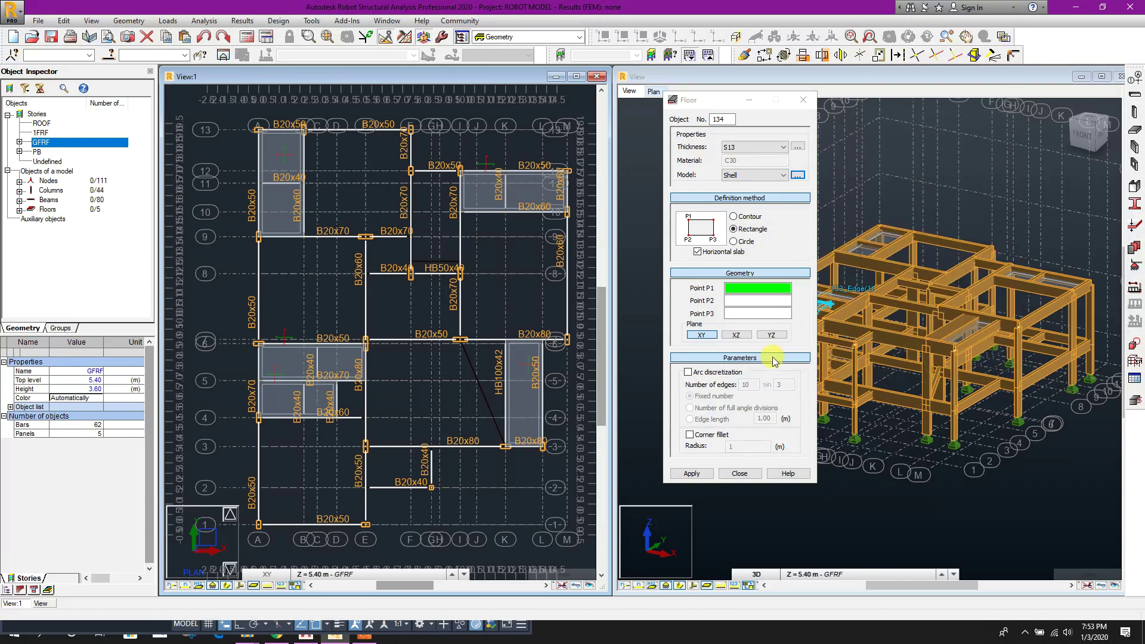
click(758, 147)
click(751, 167)
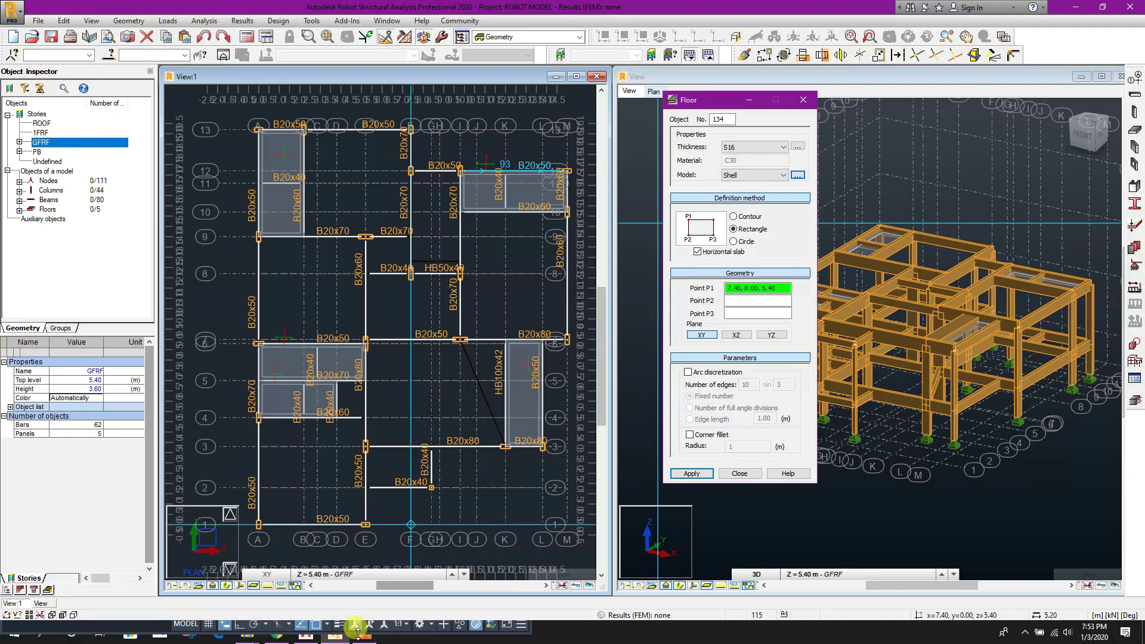
Bring up the Three Storied Building plan in AutoCAD and place the Robot window and Floor dialog beside it.
click(307, 638)
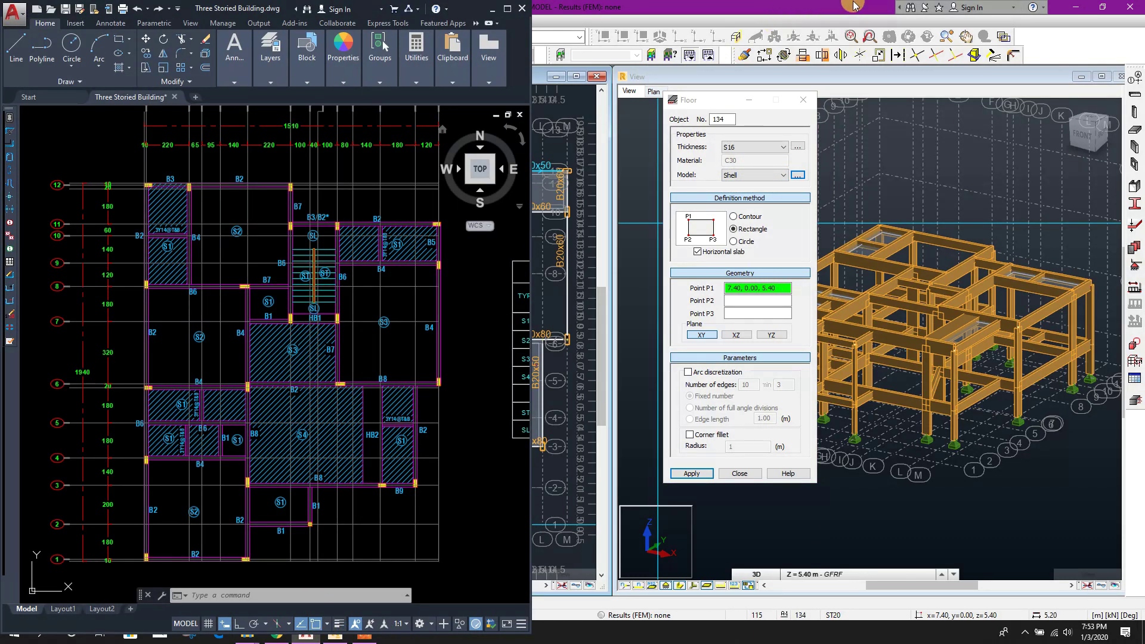
click(1101, 8)
click(1100, 9)
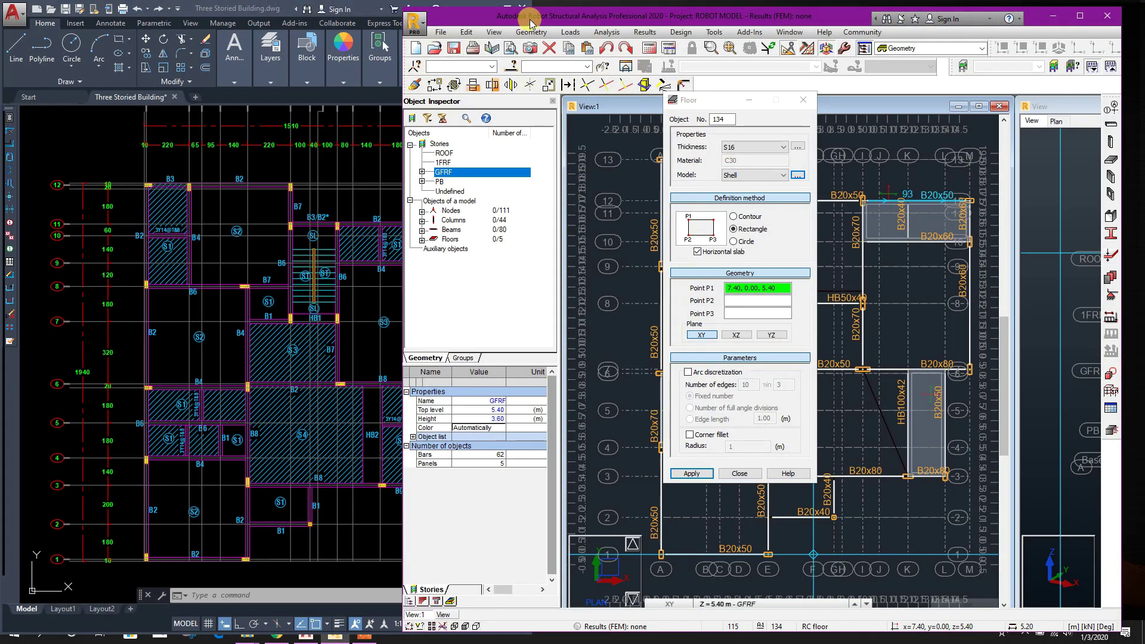
drag(530, 23, 579, 16)
drag(704, 99, 1041, 161)
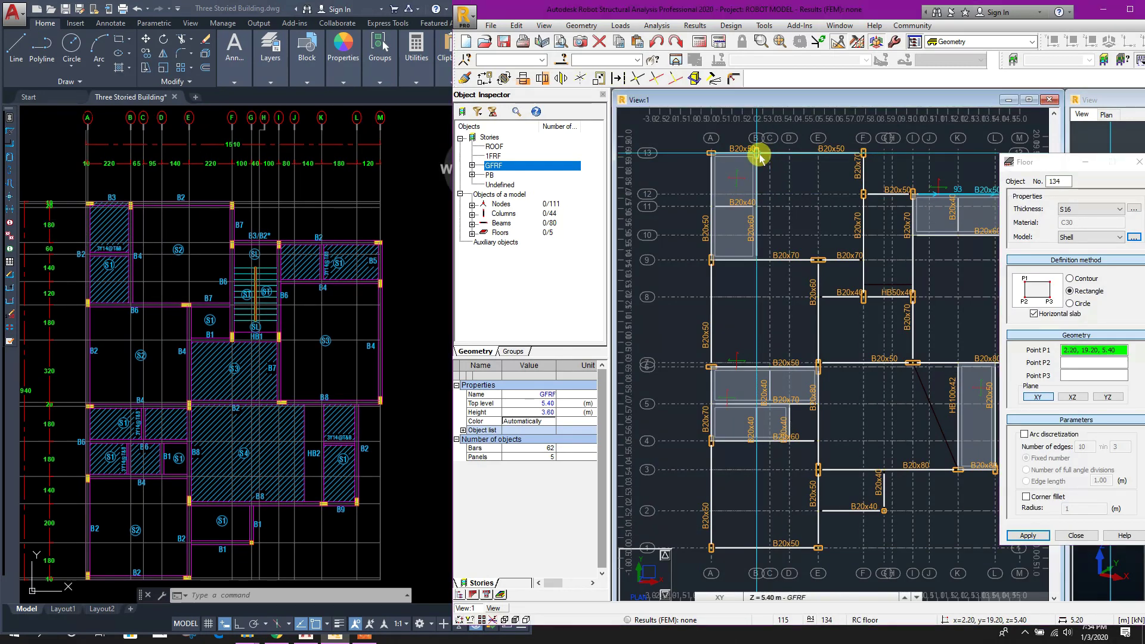
Add two rectangular S16 Shell floors, one between axes B–F and 9–13, the other between A–E and 7–9.
click(862, 154)
click(863, 259)
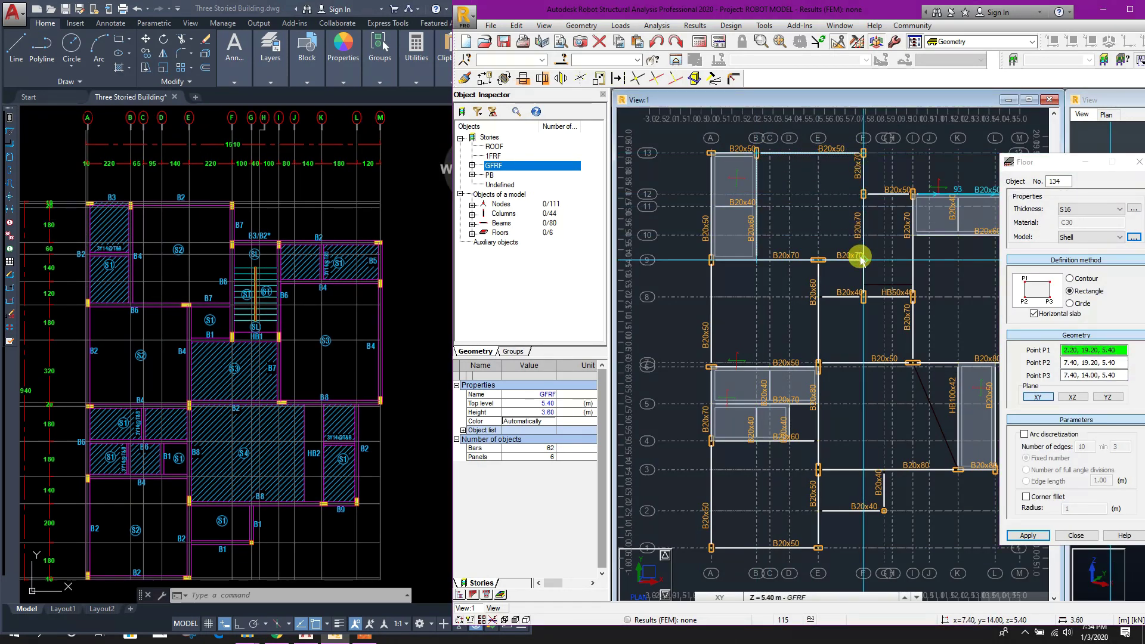
click(788, 312)
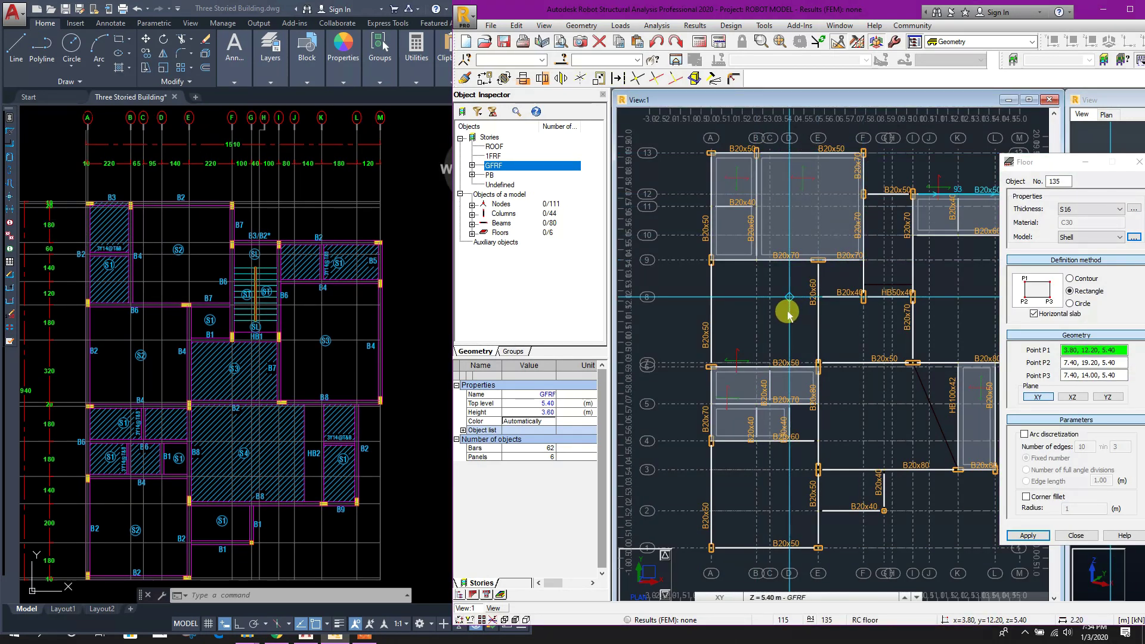
click(711, 260)
click(819, 260)
click(819, 362)
Add a rectangular S16 Shell floor between axes A–E and 1–4.
middle_drag(754, 488, 723, 434)
click(682, 388)
click(788, 389)
click(789, 495)
Add two rectangular S17 Shell floors, one between axes I–M and 7–10, the other between E–I and 7–8.
middle_drag(893, 479, 815, 501)
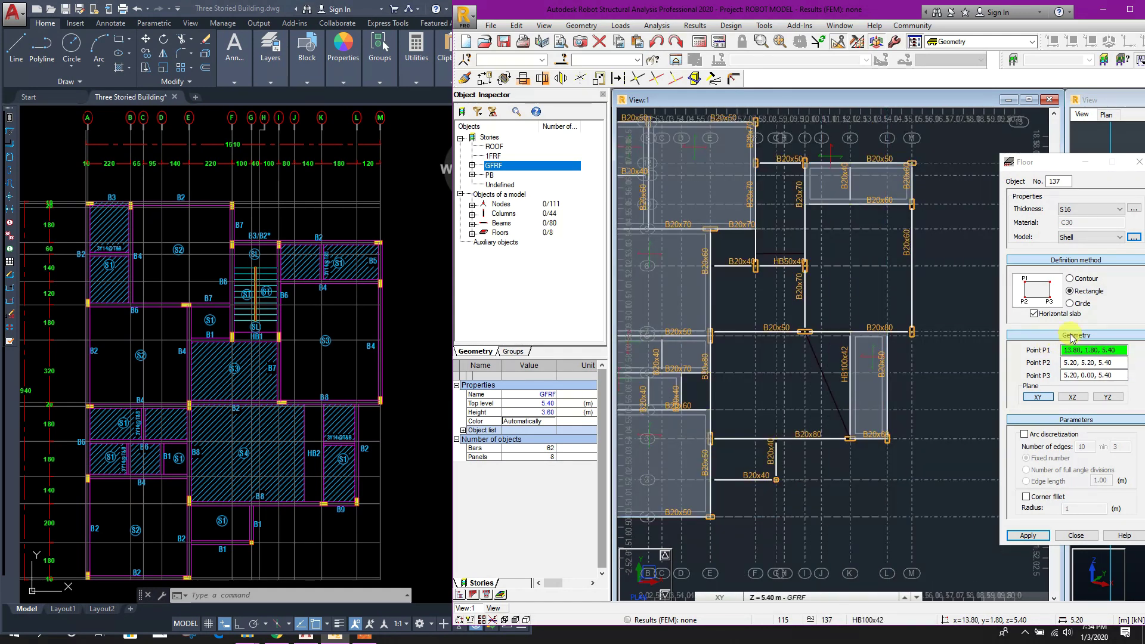
click(1091, 209)
click(1077, 245)
click(805, 204)
click(912, 204)
click(912, 331)
click(711, 266)
click(805, 265)
click(805, 332)
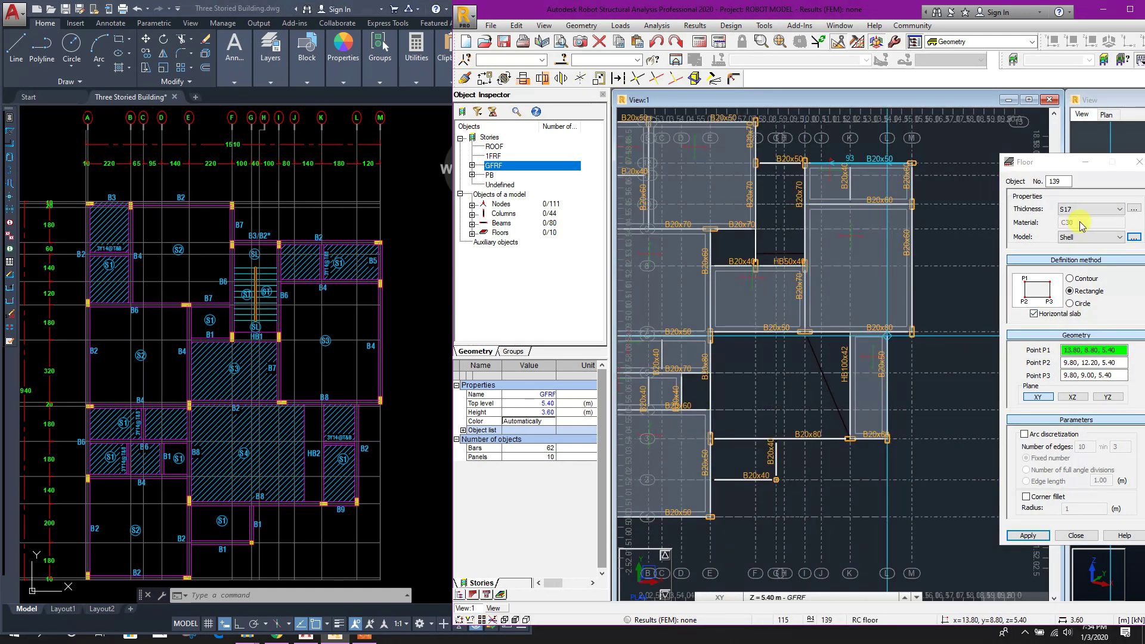
Add a rectangular S18 Shell floor between axes E–K and 3–7.
click(1091, 209)
click(1077, 253)
click(710, 332)
click(850, 332)
click(850, 439)
Add two rectangular S13 Shell floors, one between axes D–E and 4–5, the other between E–G and 2–3.
click(1090, 209)
click(1076, 227)
click(681, 373)
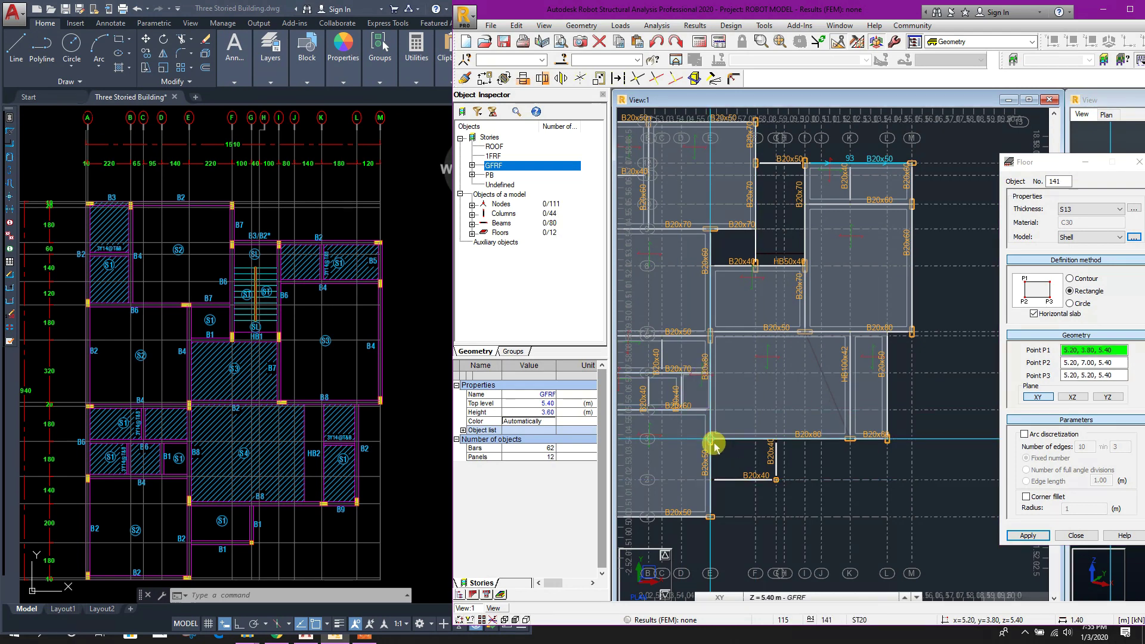
click(711, 440)
click(776, 439)
click(776, 479)
Add a rectangular S13 Shell floor between axes E–F and 8–9.
click(710, 229)
click(756, 229)
click(756, 265)
Add a rectangular ST20 Shell floor over the stair bay between axes F–I and 8–12, and finish placing floors.
click(1084, 210)
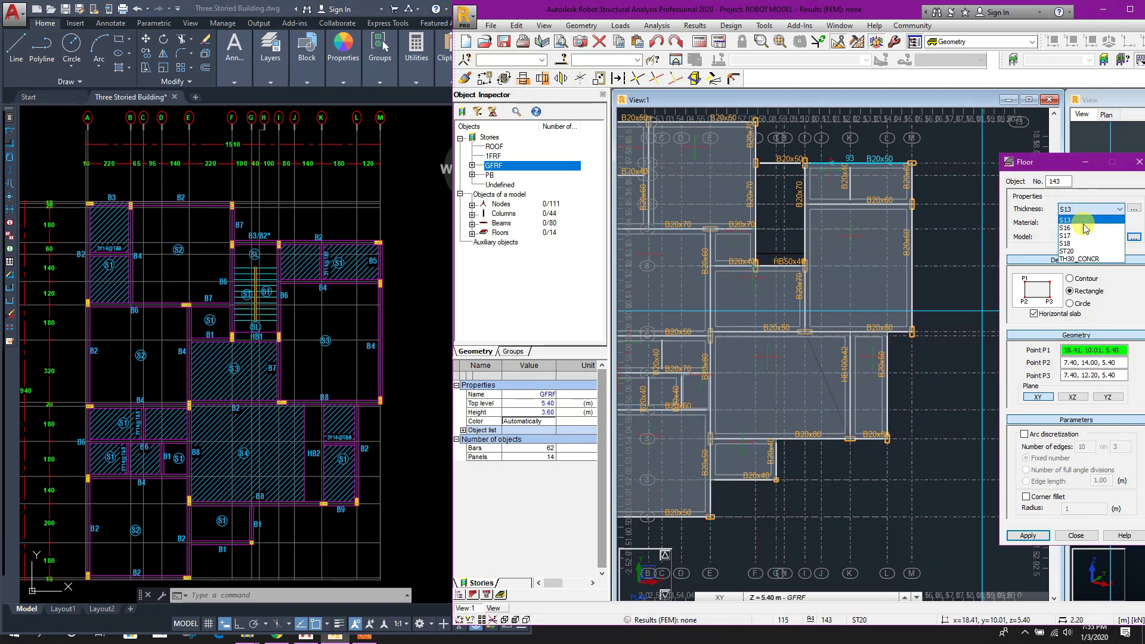
click(1084, 251)
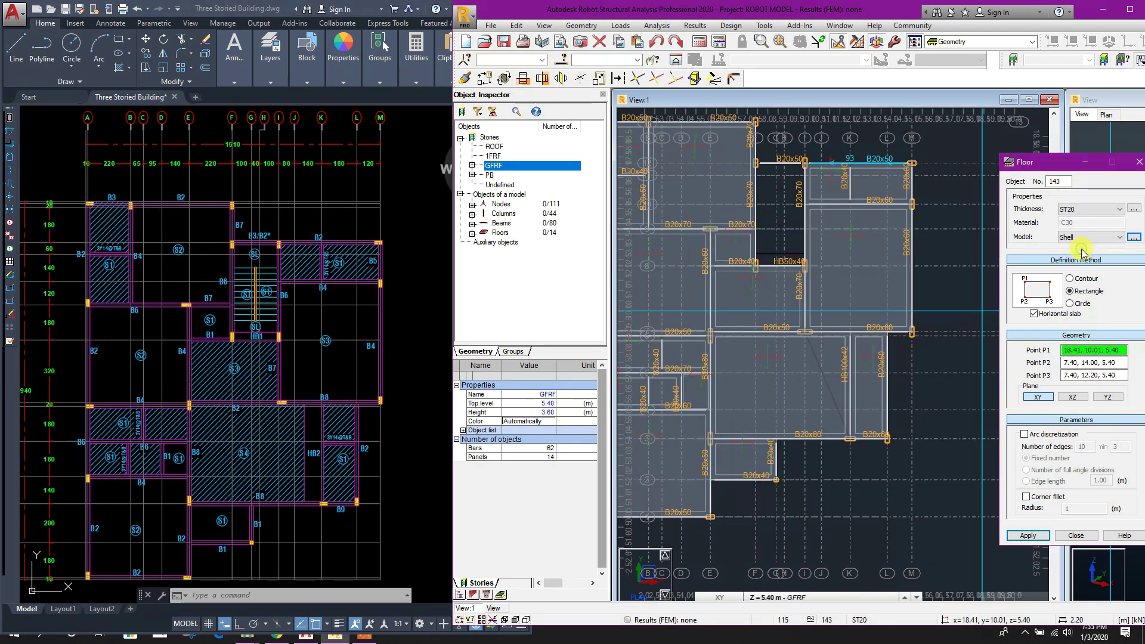
click(757, 166)
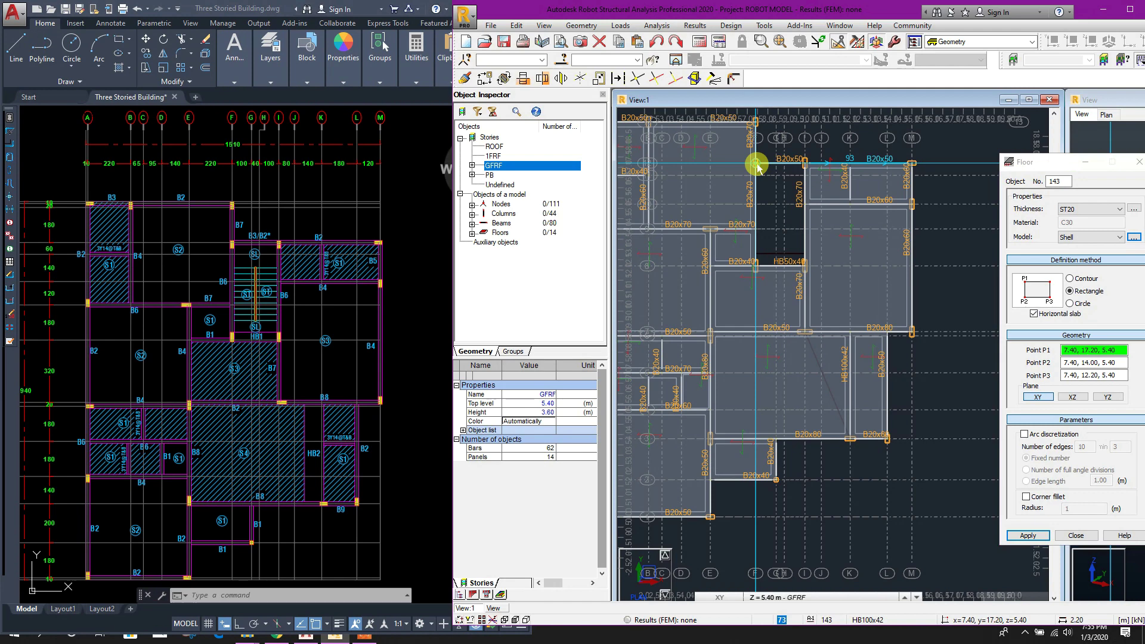
click(803, 168)
click(804, 262)
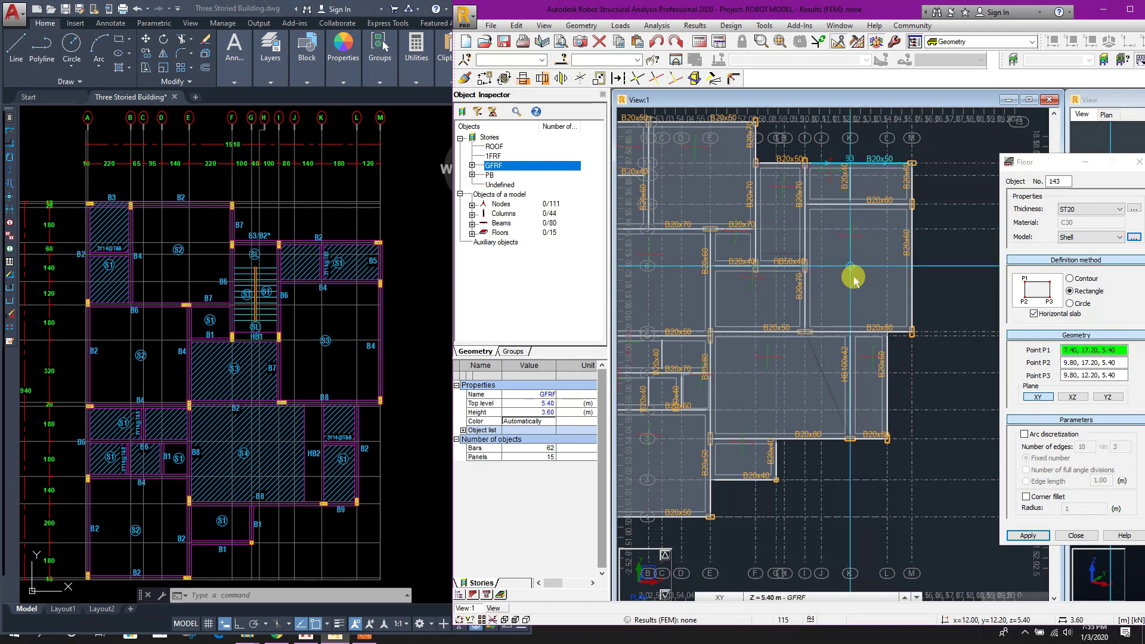
click(1074, 535)
Save the project with the completed GFRF floor slabs.
scroll(808, 493, down, 5)
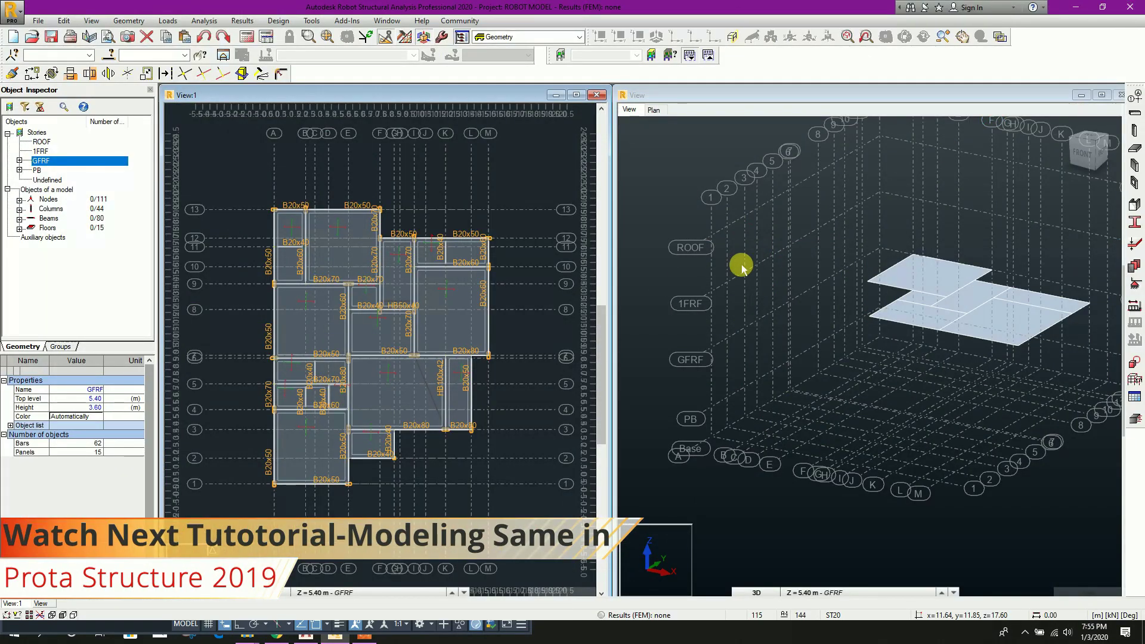
mouse_move(713, 223)
middle_down()
mouse_move(719, 238)
mouse_move(725, 210)
middle_up()
middle_drag(525, 342, 523, 339)
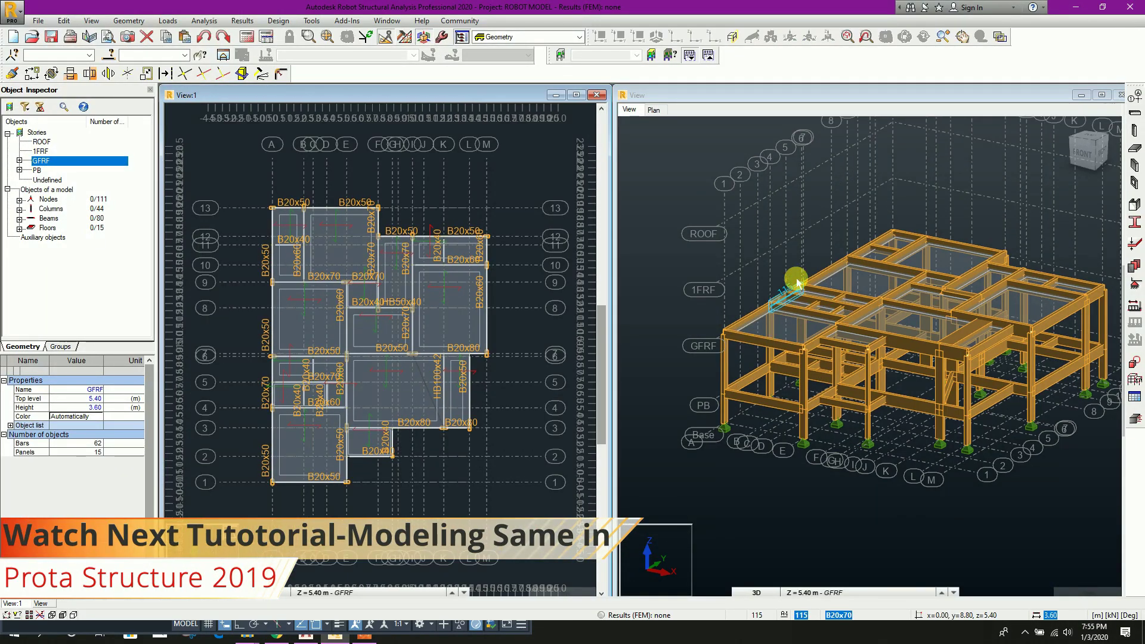
middle_drag(737, 240, 703, 225)
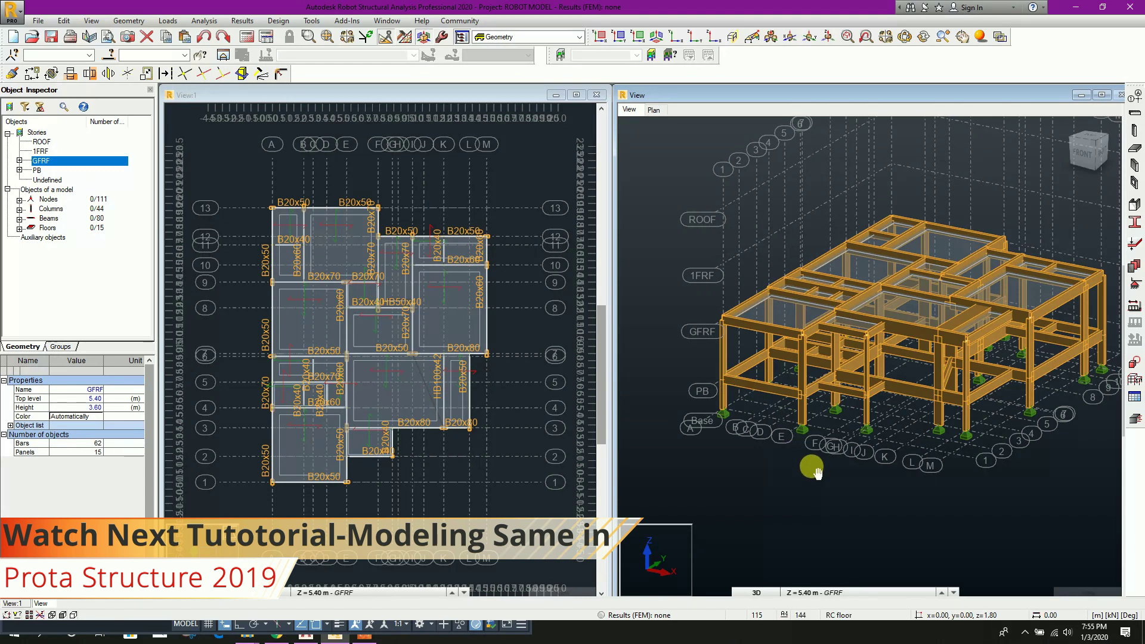
middle_drag(812, 466, 804, 482)
middle_drag(710, 260, 707, 238)
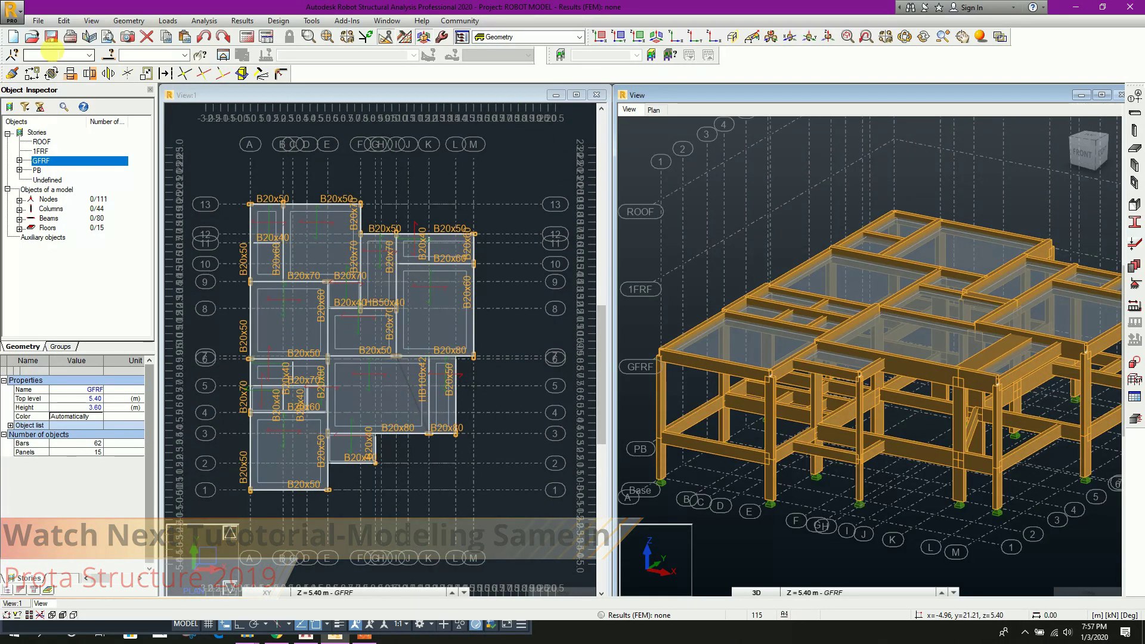
click(51, 37)
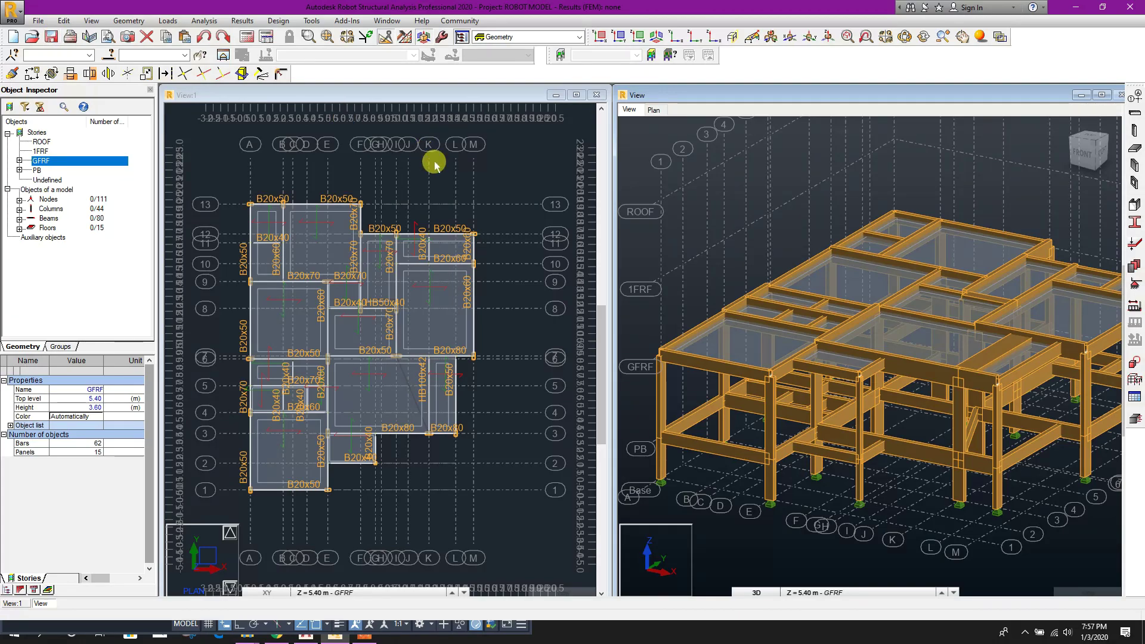